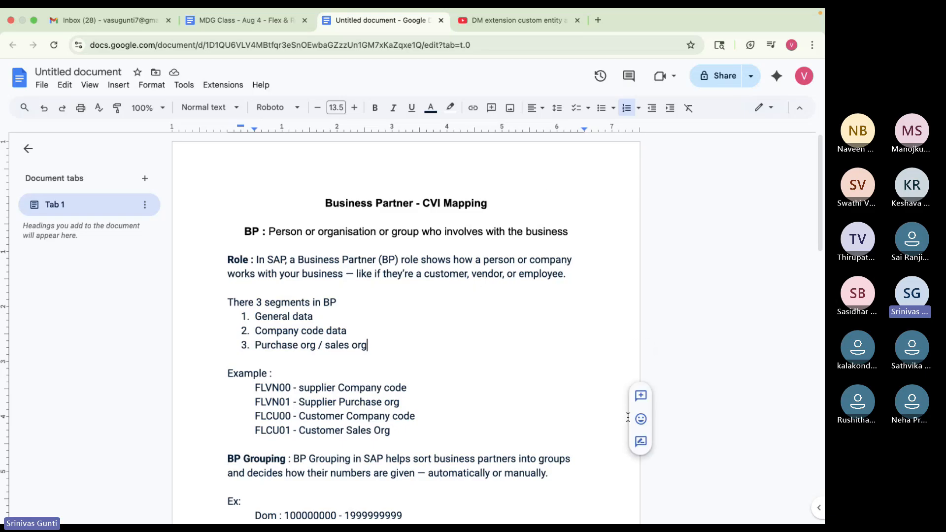
# - Launch SAP GUI for Java and try connecting to S4HANA2023 twice
pyautogui.moveTo(658, 523)
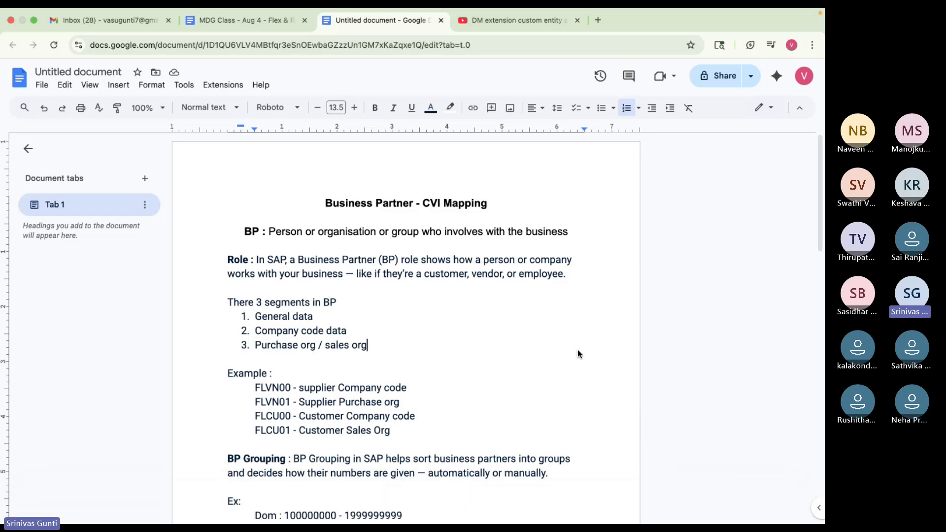
pyautogui.click(404, 515)
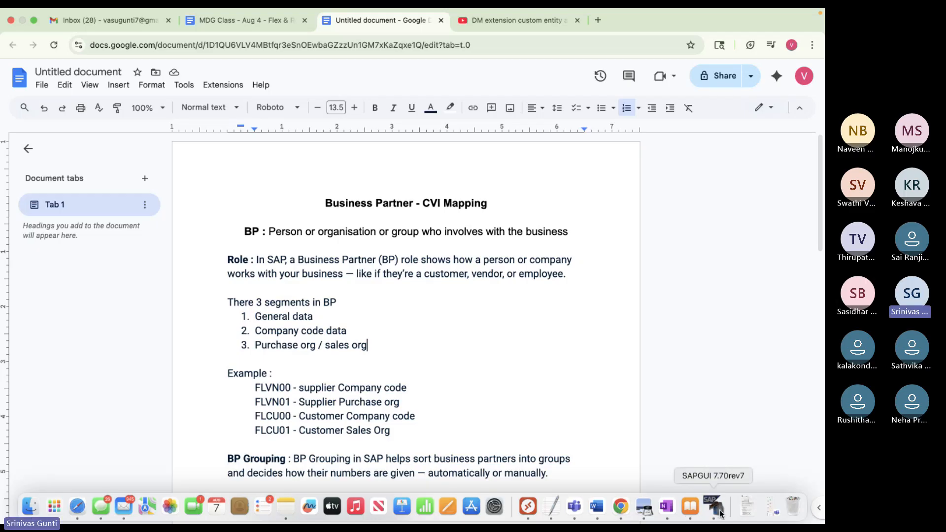
pyautogui.click(713, 514)
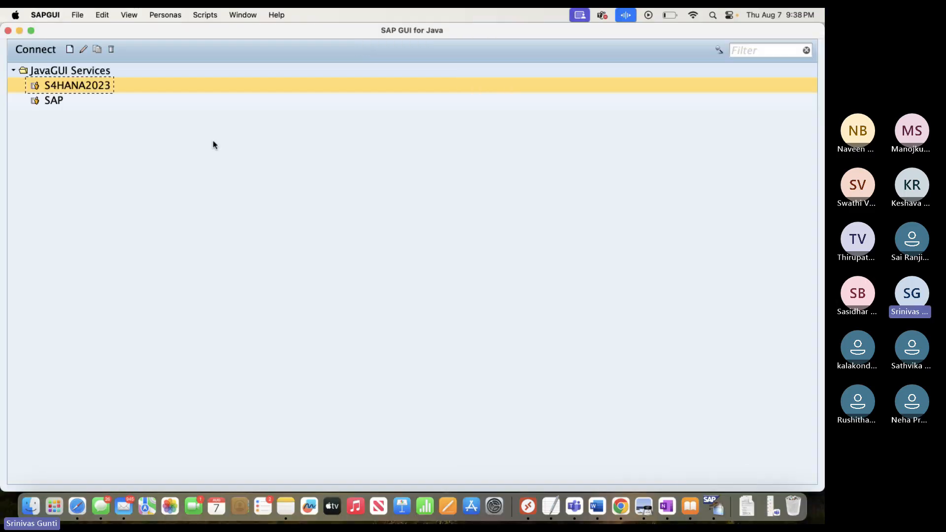
pyautogui.doubleClick(85, 90)
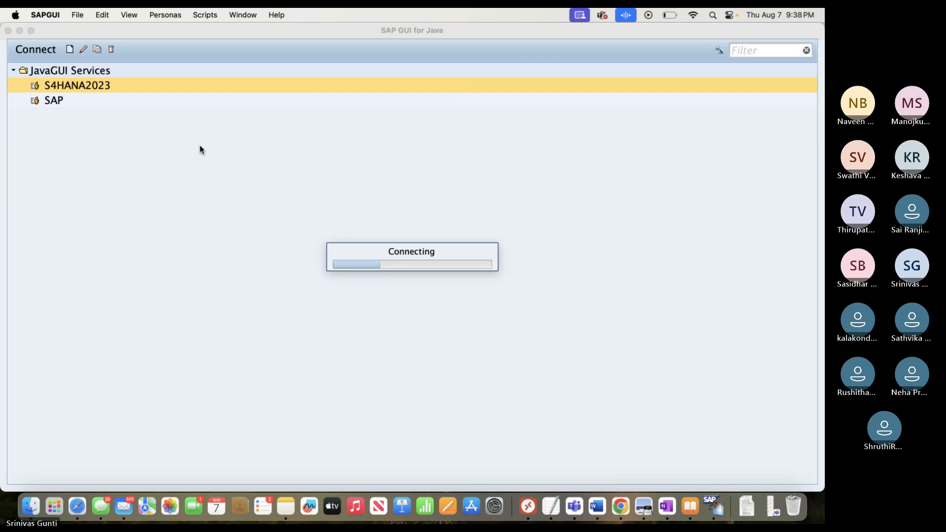
pyautogui.doubleClick(94, 86)
# - Dismiss the failed connection and bring up Microsoft Remote Desktop's five saved PCs
pyautogui.click(8, 30)
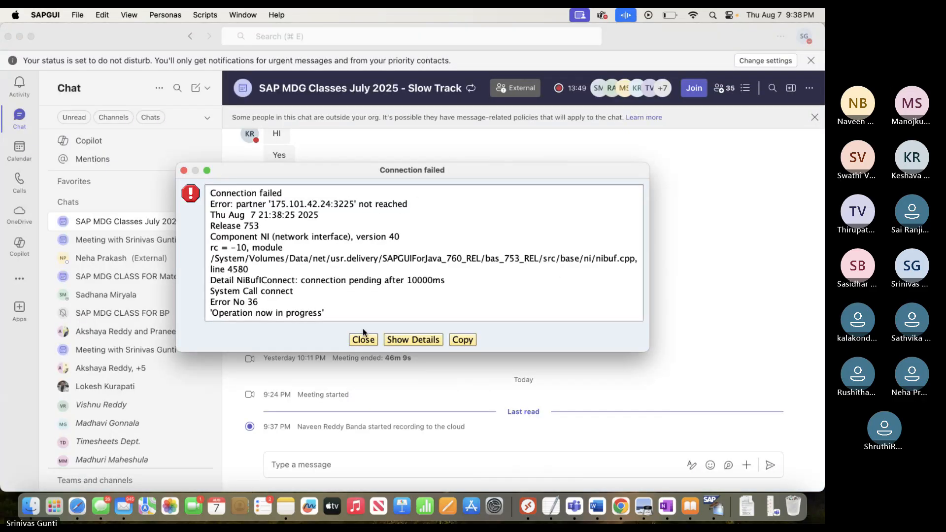
pyautogui.click(363, 337)
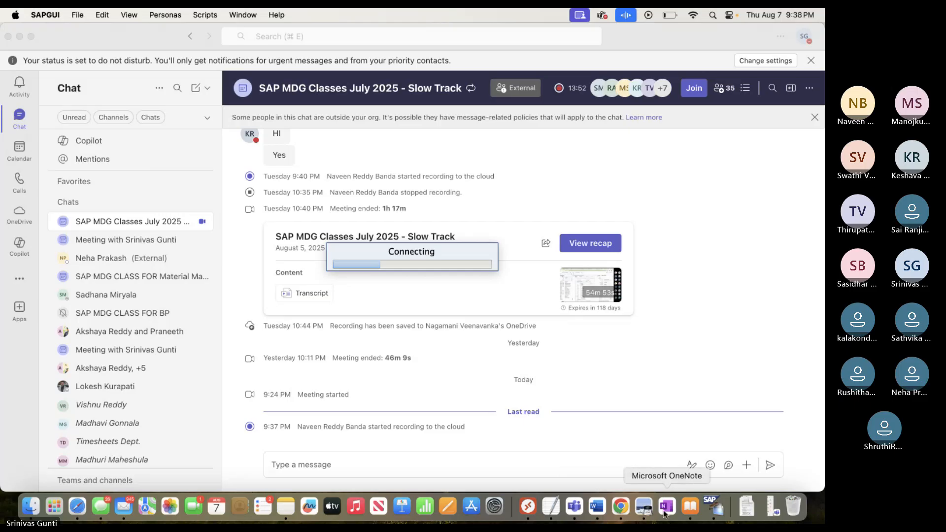
pyautogui.click(528, 507)
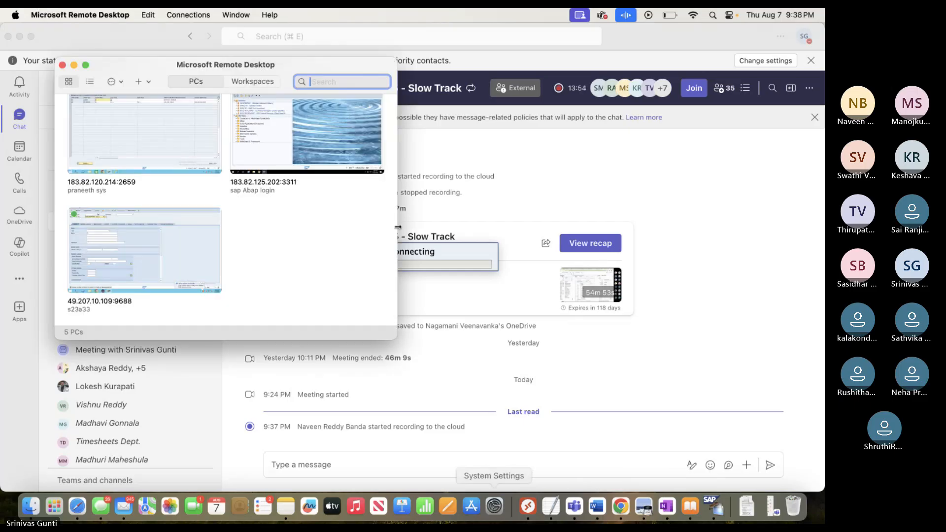
# - Open the remote session on PC 49.207.10.109 from its actions menu
pyautogui.click(212, 283)
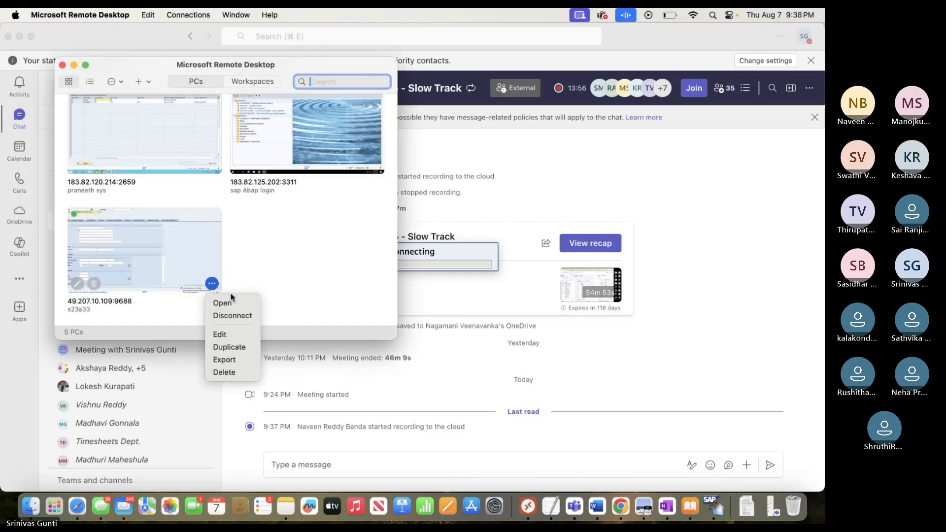
pyautogui.click(229, 302)
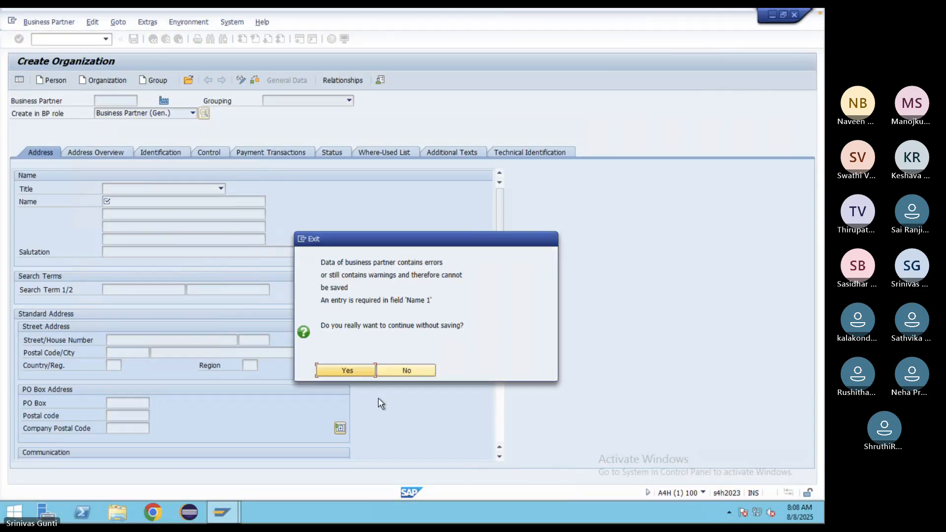
# - Exit the organization without saving, run BP, go back to Easy Access, then enter XK01
pyautogui.click(347, 370)
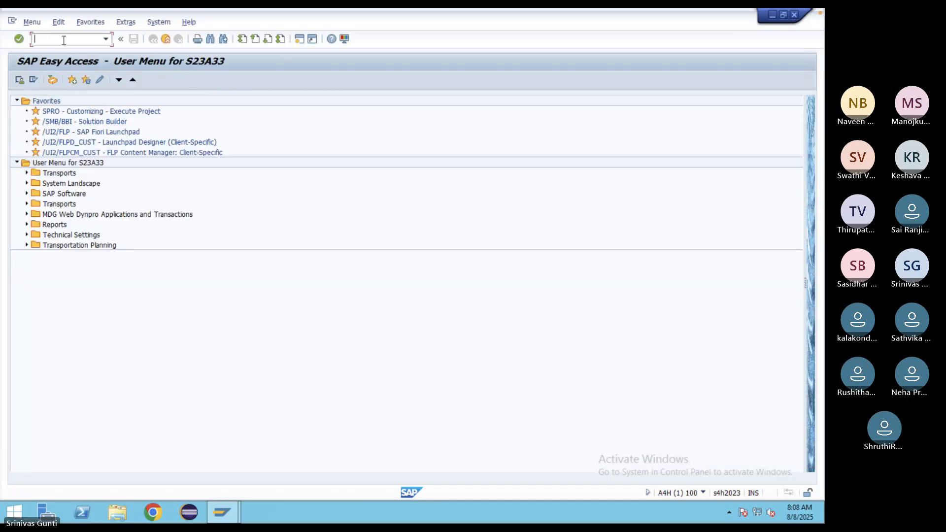
pyautogui.write('bp')
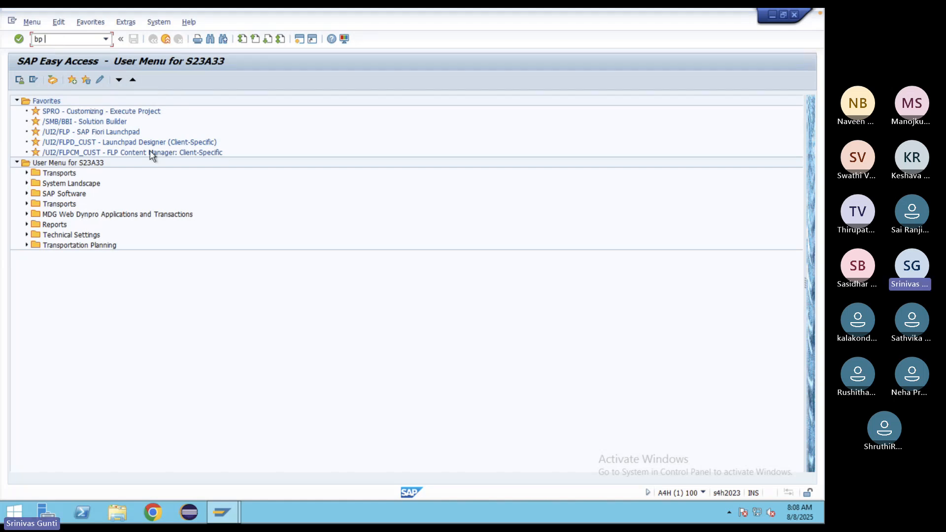
pyautogui.press('Return')
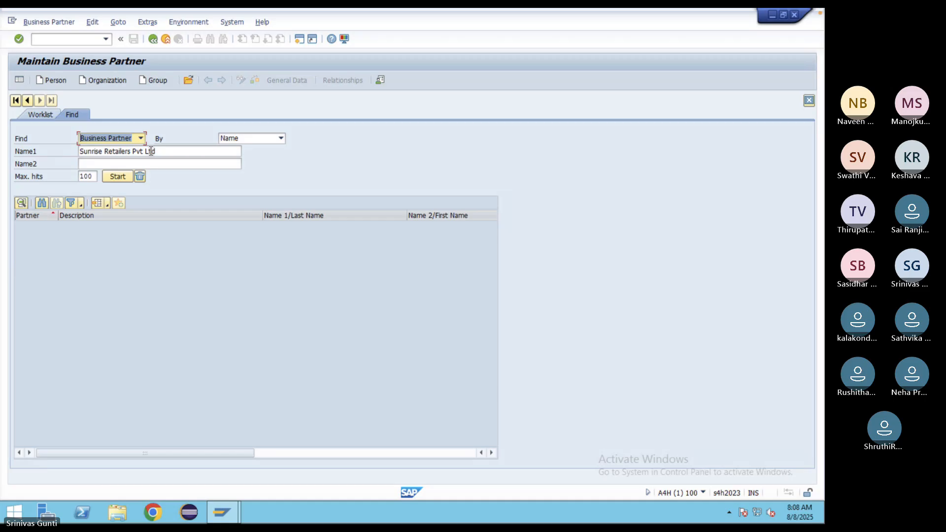
pyautogui.click(155, 39)
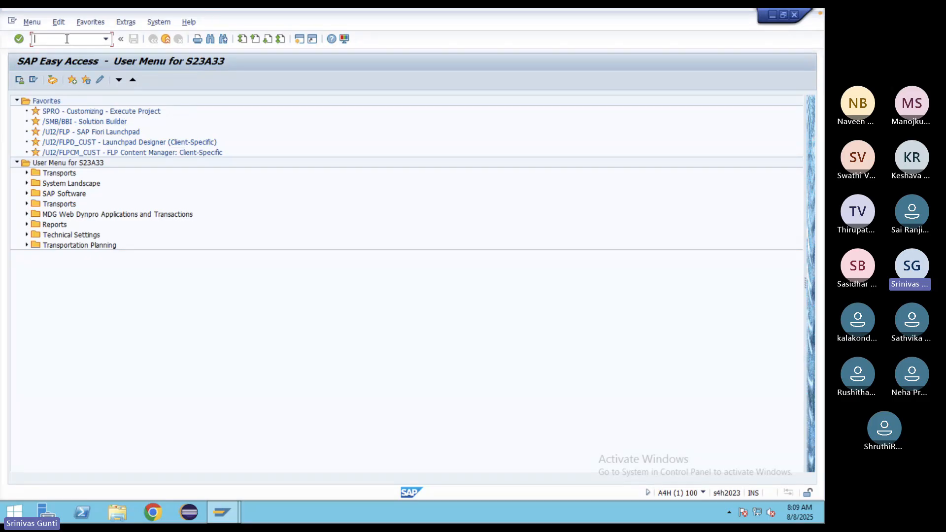
pyautogui.write('xk01')
pyautogui.press('Return')
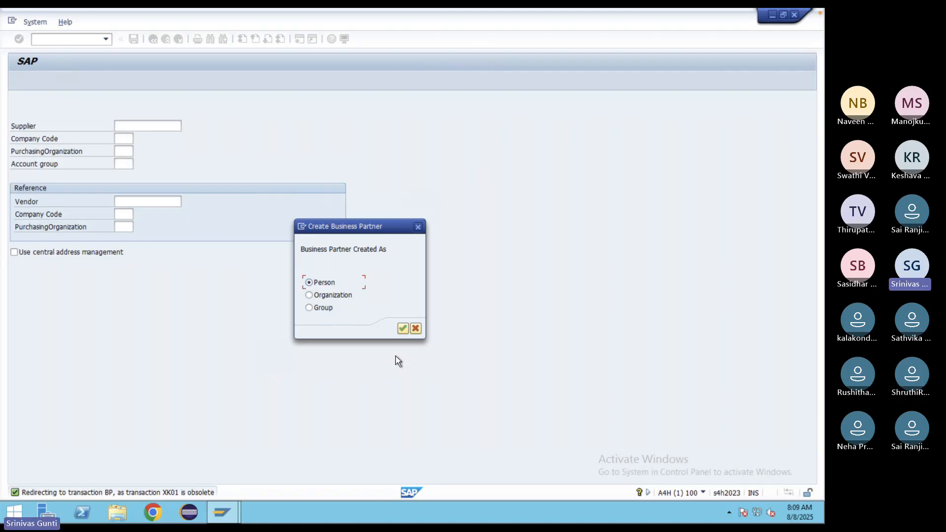
pyautogui.click(419, 227)
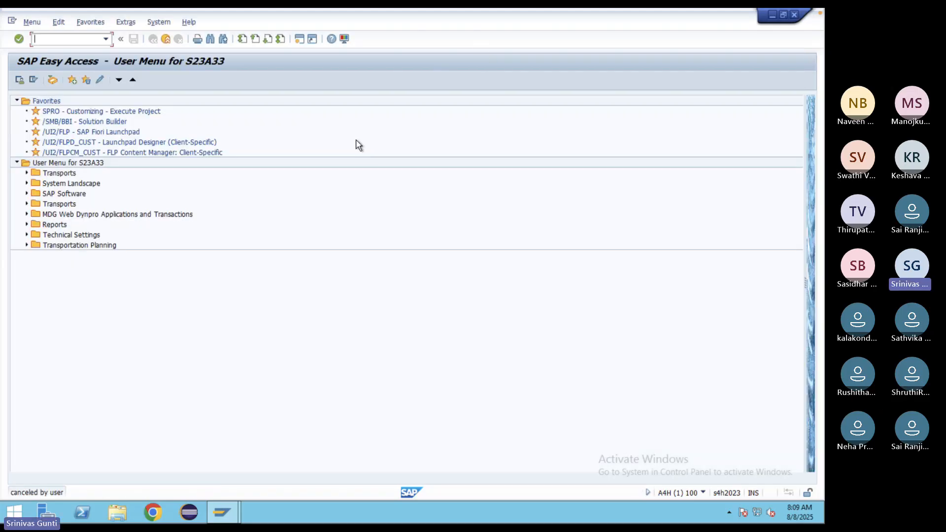
pyautogui.write('xd01')
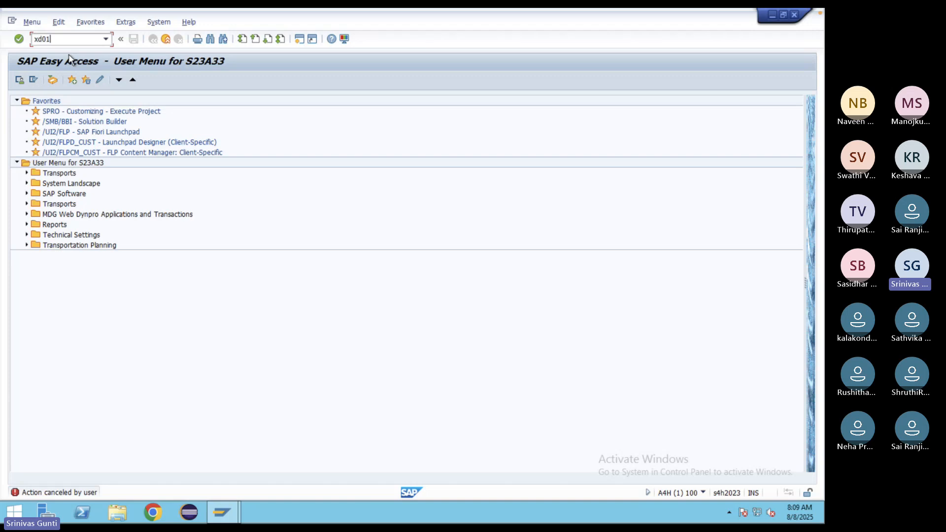
pyautogui.press('Return')
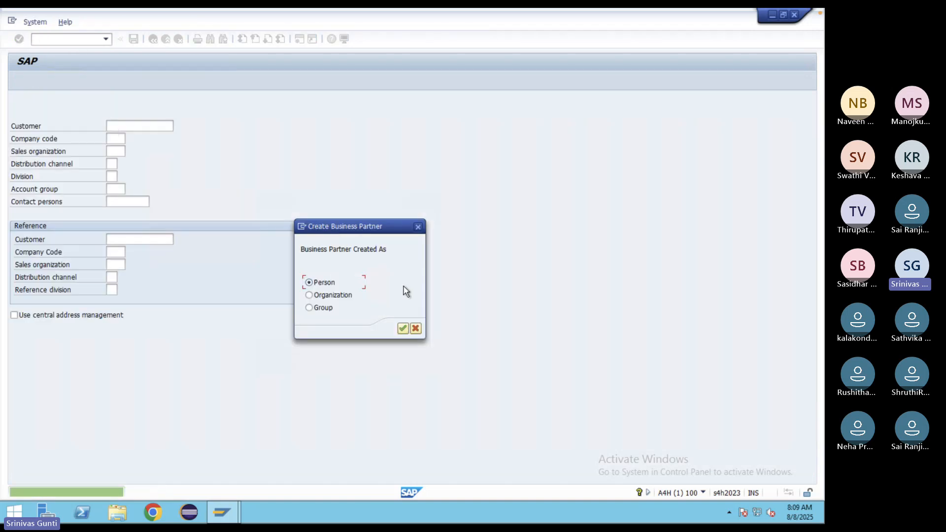
pyautogui.click(404, 327)
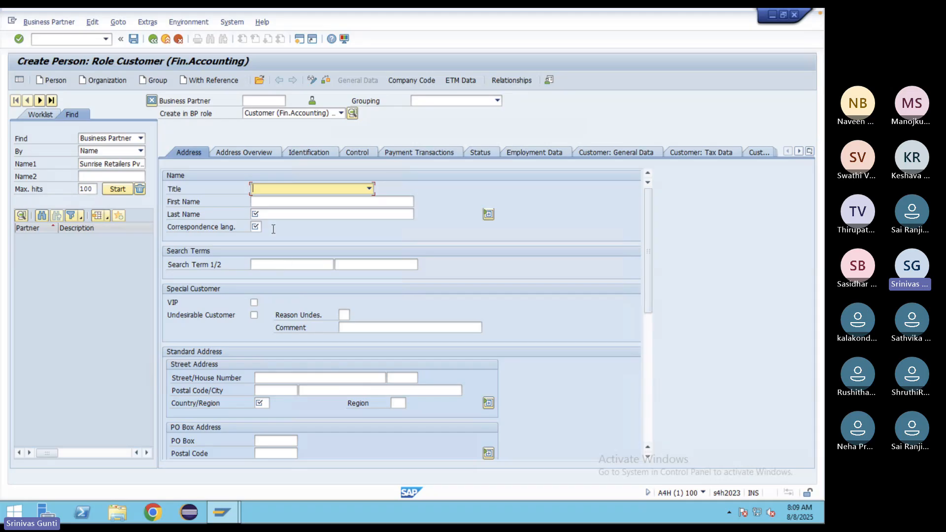
pyautogui.click(152, 40)
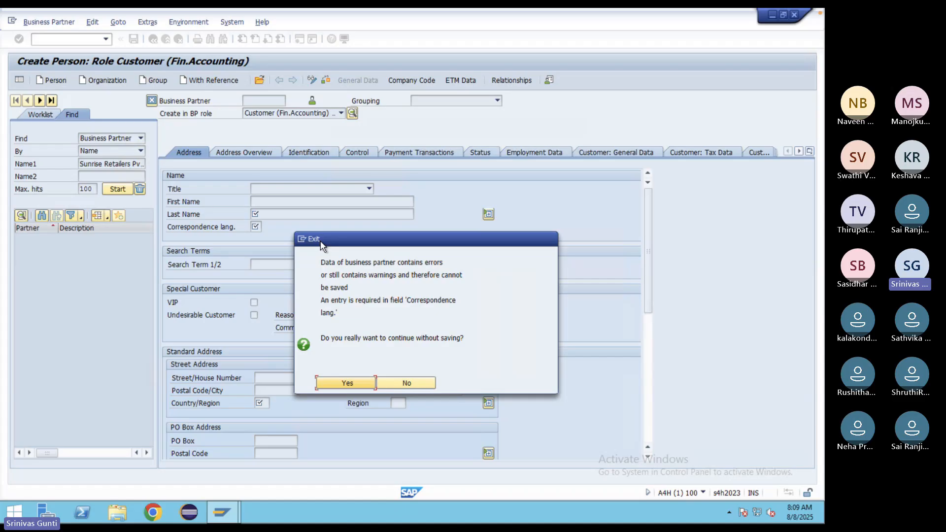
pyautogui.click(359, 387)
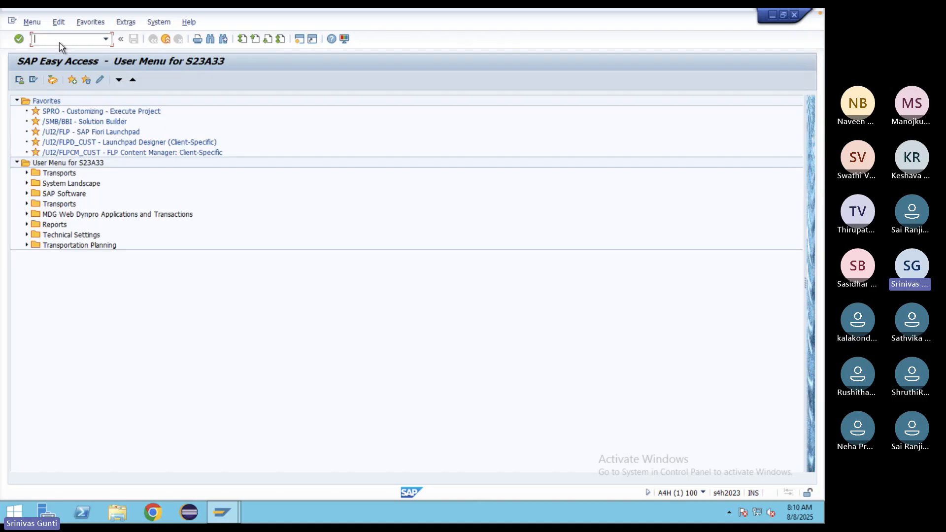
# - Run BP and begin a new Organization partner in role Business Partner (Gen.)
pyautogui.write('BP')
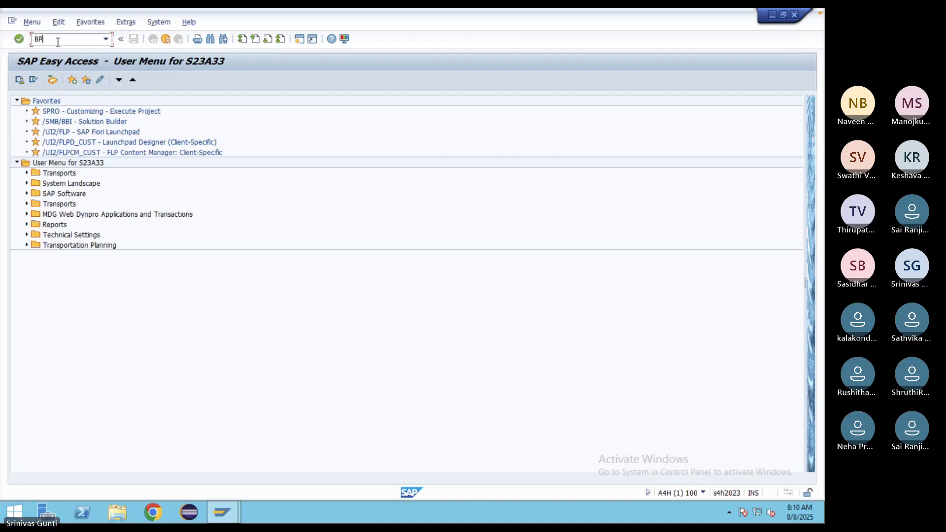
pyautogui.press('Return')
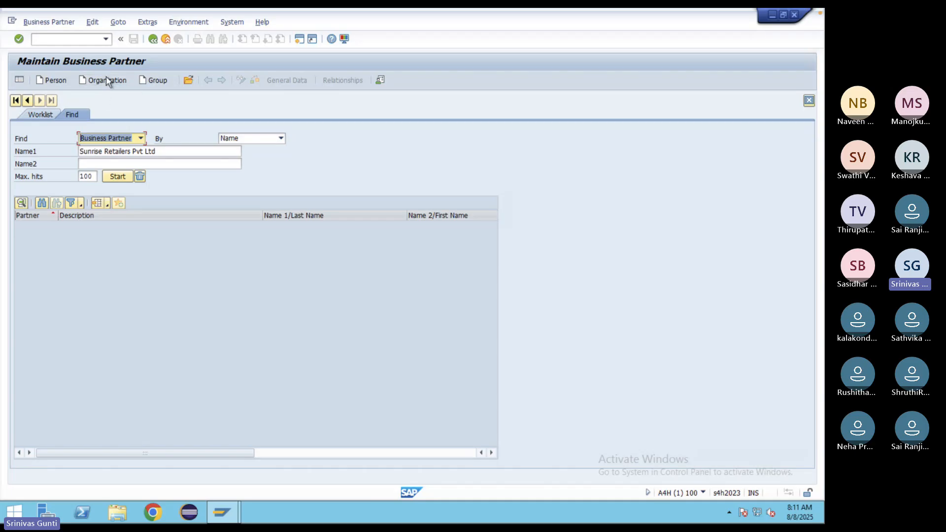
pyautogui.click(95, 82)
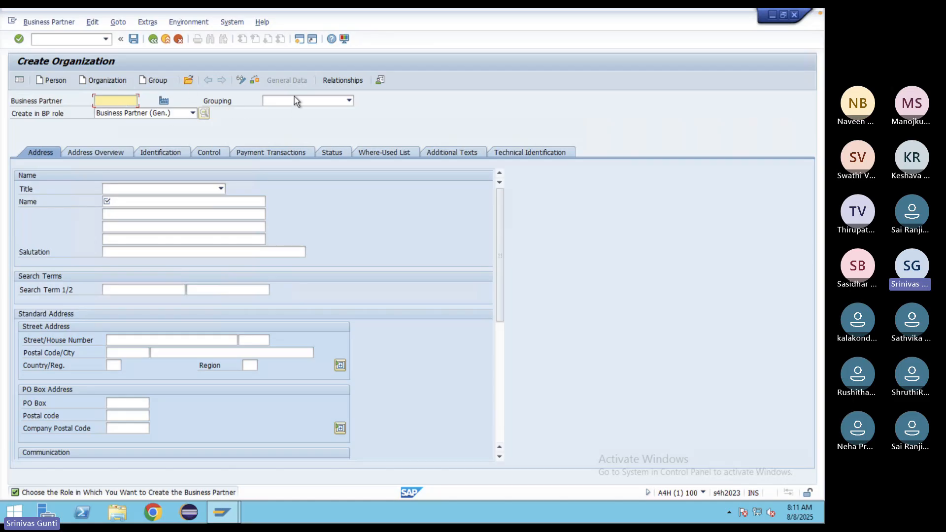
pyautogui.click(348, 101)
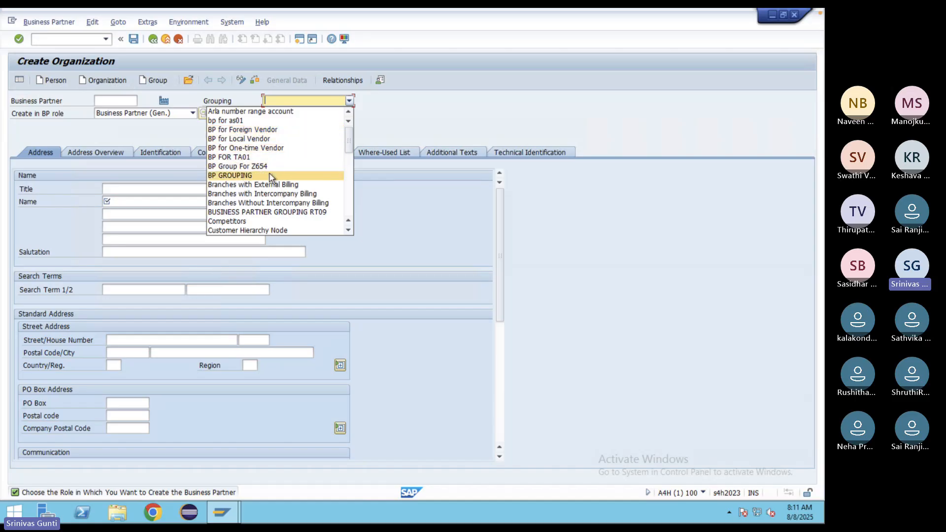
pyautogui.scroll(-1, 270, 174)
pyautogui.click(401, 108)
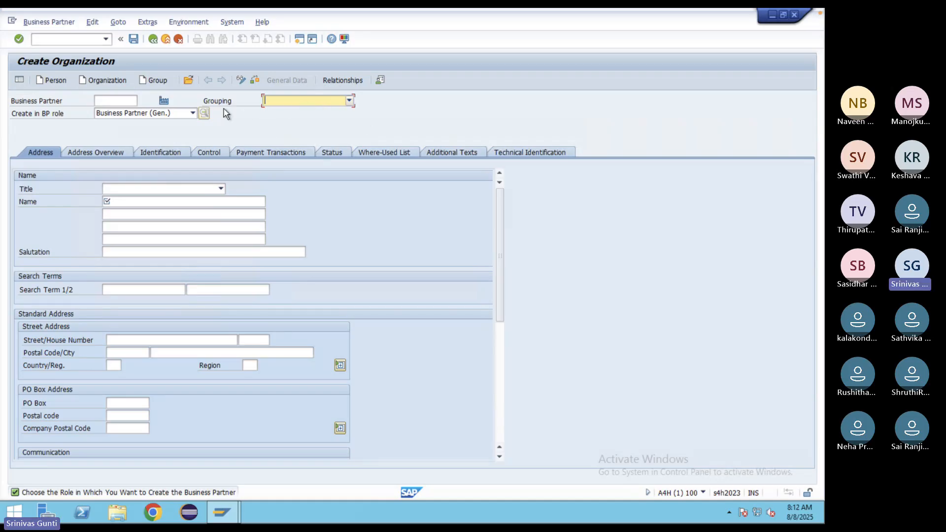
pyautogui.click(115, 100)
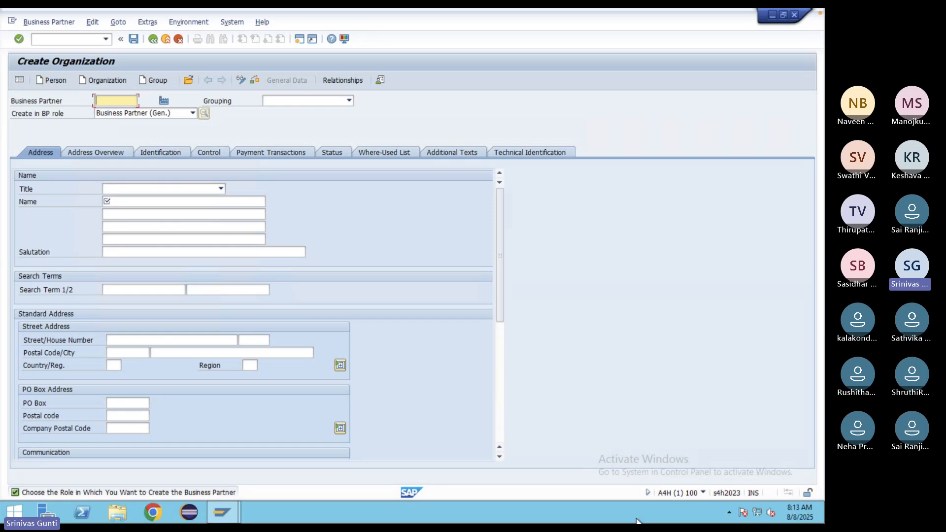
pyautogui.moveTo(637, 524)
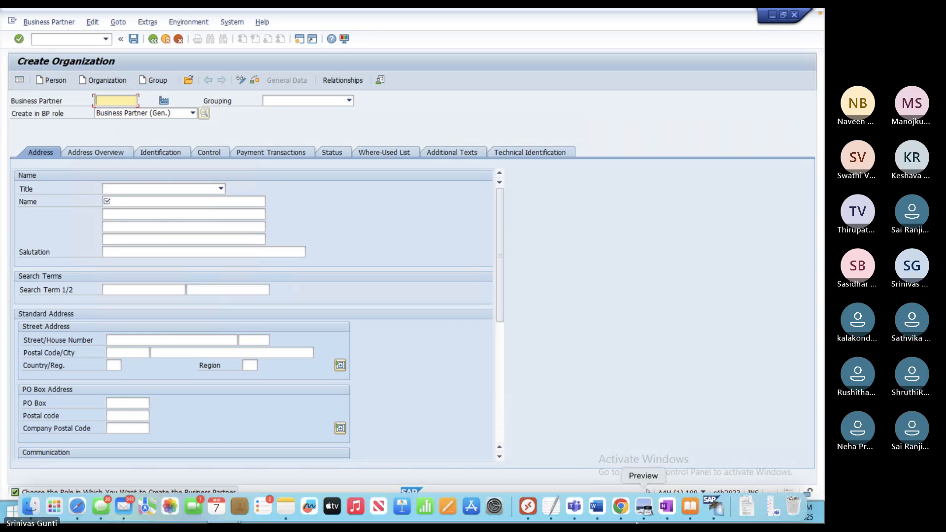
pyautogui.click(620, 506)
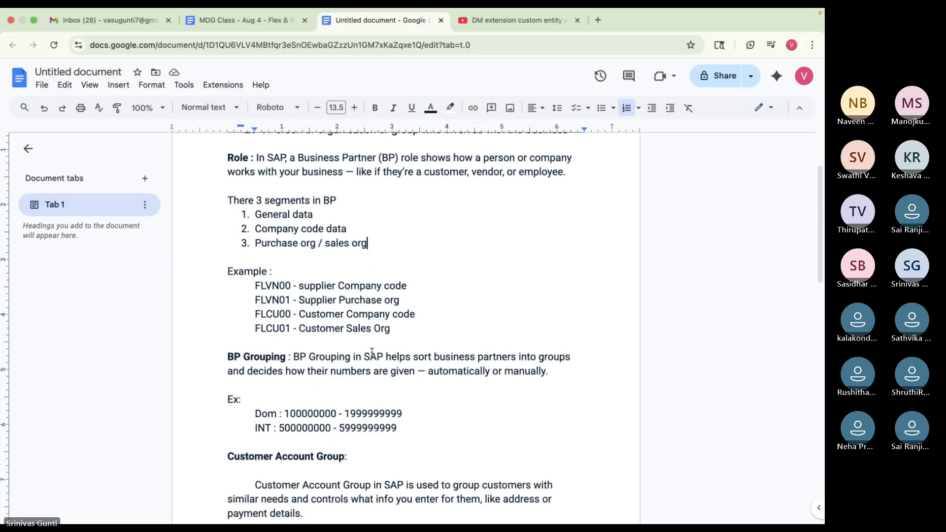
pyautogui.scroll(1, 372, 352)
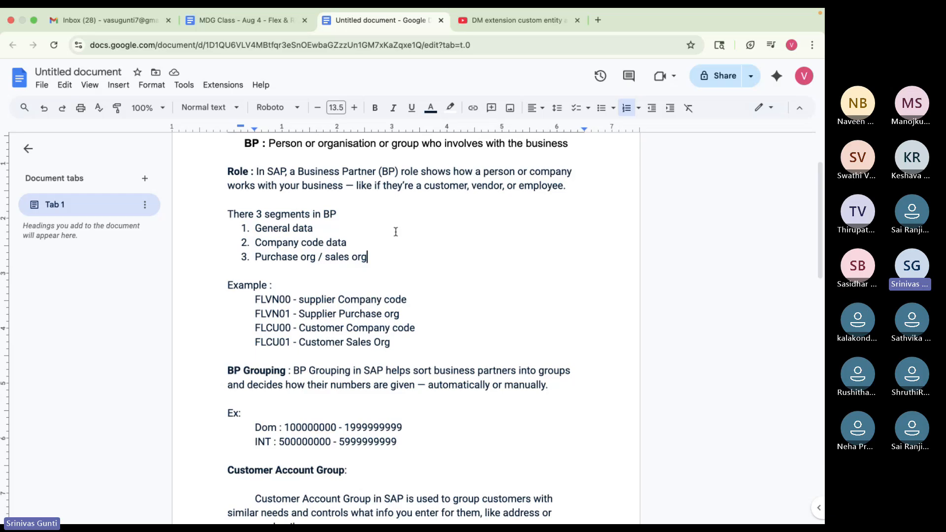
pyautogui.scroll(-3, 343, 301)
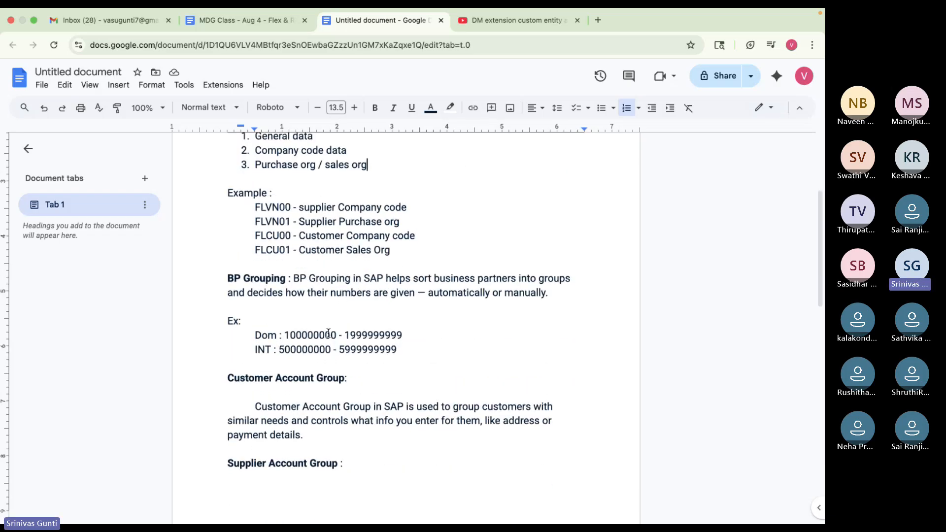
pyautogui.click(285, 335)
pyautogui.moveTo(284, 335); pyautogui.dragTo(411, 335)
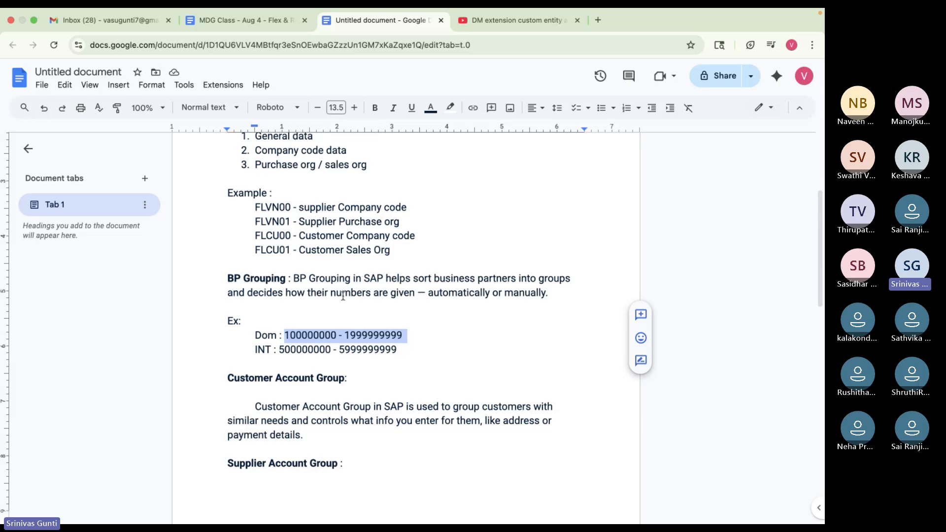
pyautogui.click(410, 355)
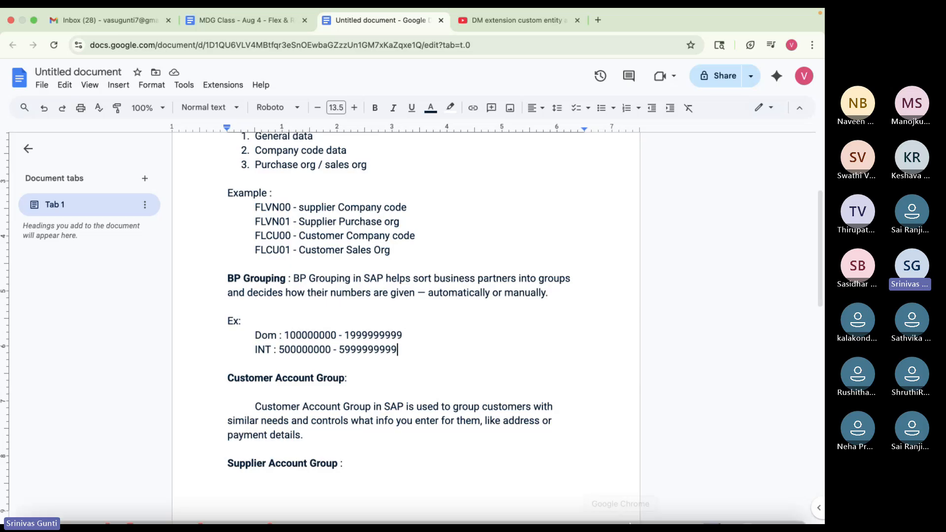
pyautogui.click(622, 515)
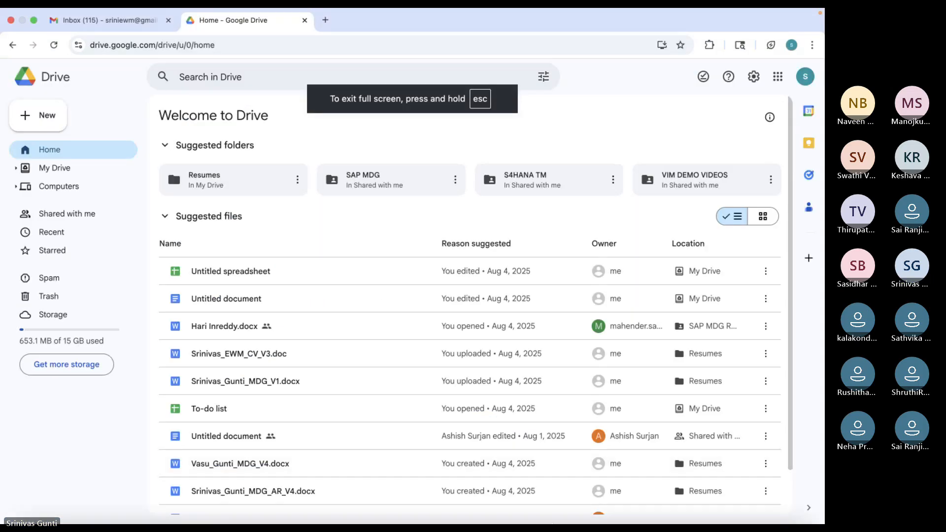
# - Check the BP role list on Create Organization, then return to the BP notes document
pyautogui.moveTo(549, 520)
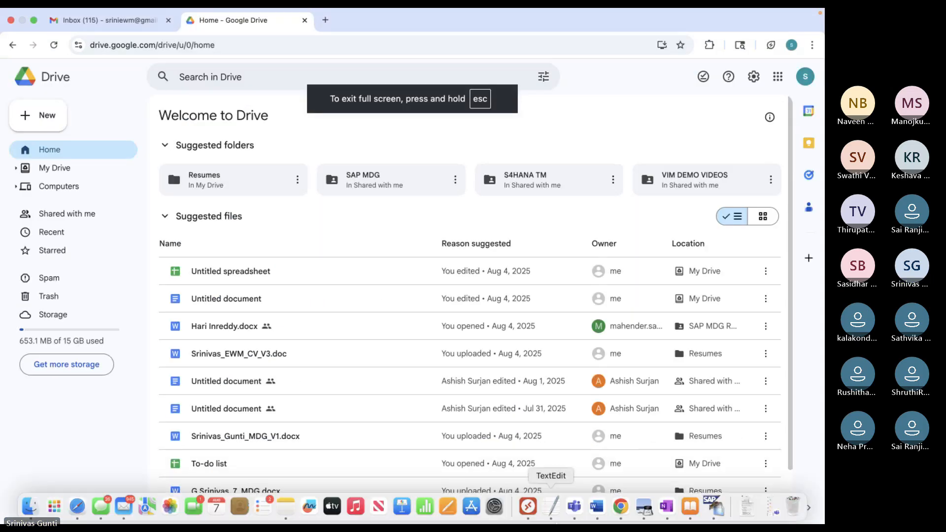
pyautogui.click(527, 506)
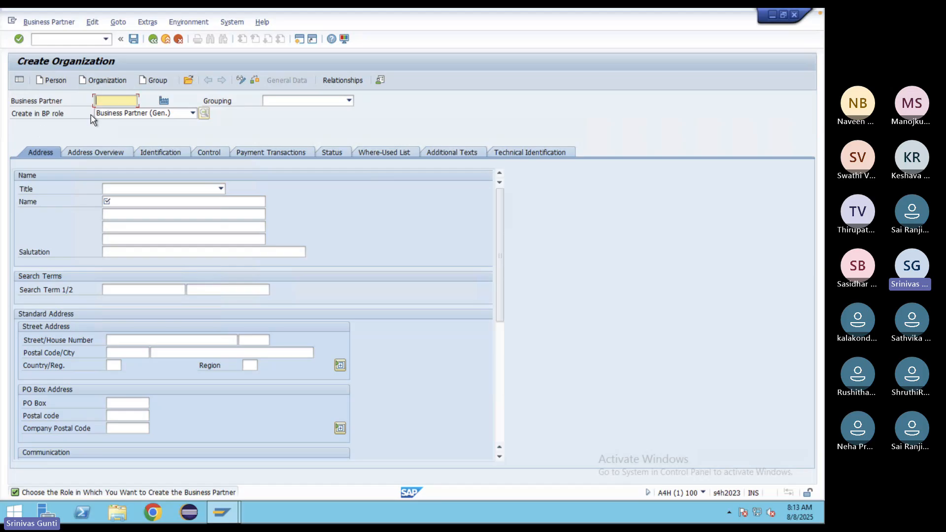
pyautogui.click(185, 116)
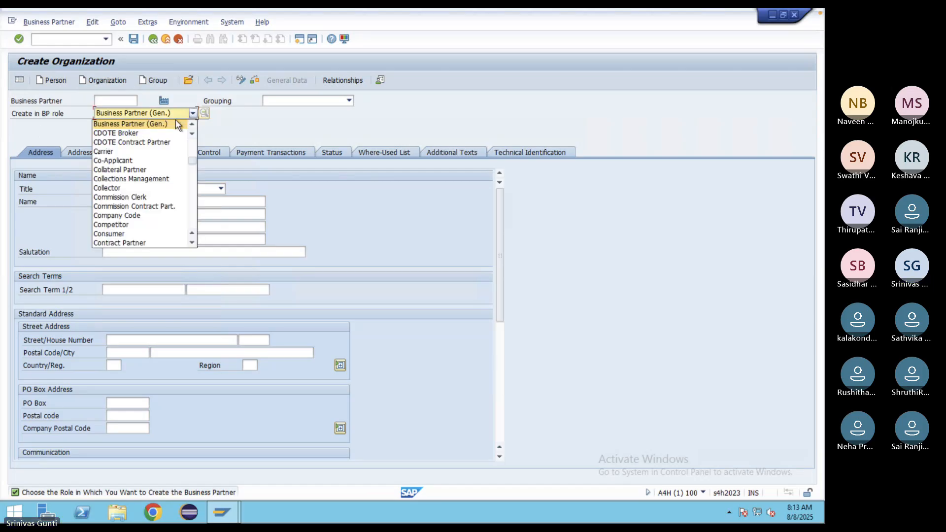
pyautogui.moveTo(620, 514)
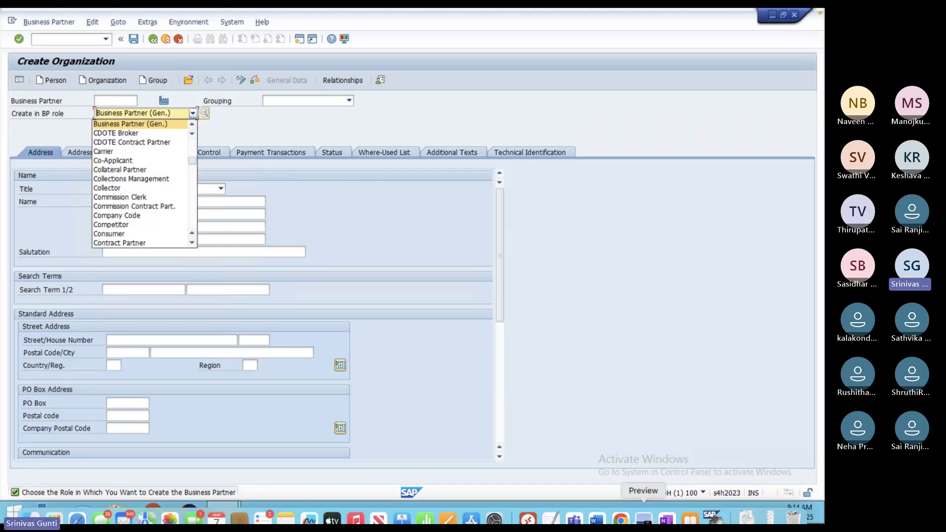
pyautogui.click(620, 506)
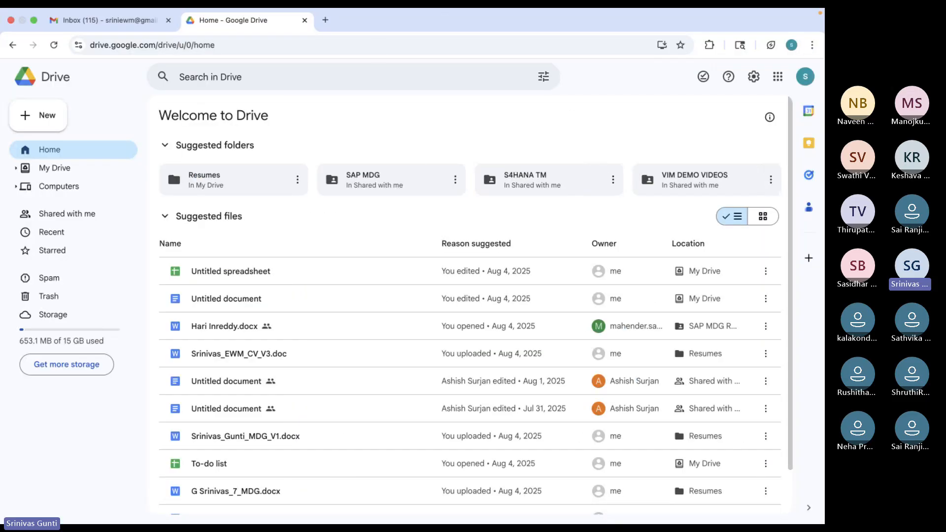
pyautogui.click(620, 508)
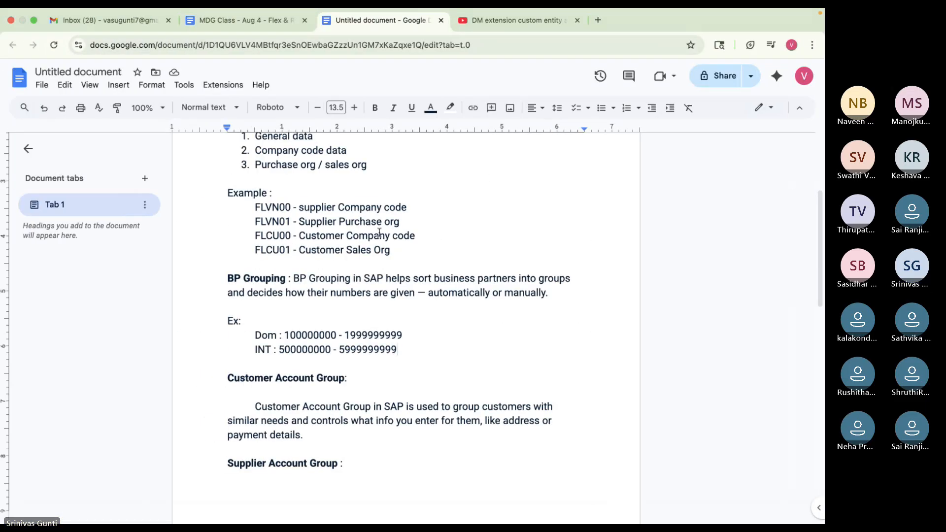
# - Add the line '000000 - General data' below 'Example :' in the notes
pyautogui.scroll(5, 378, 232)
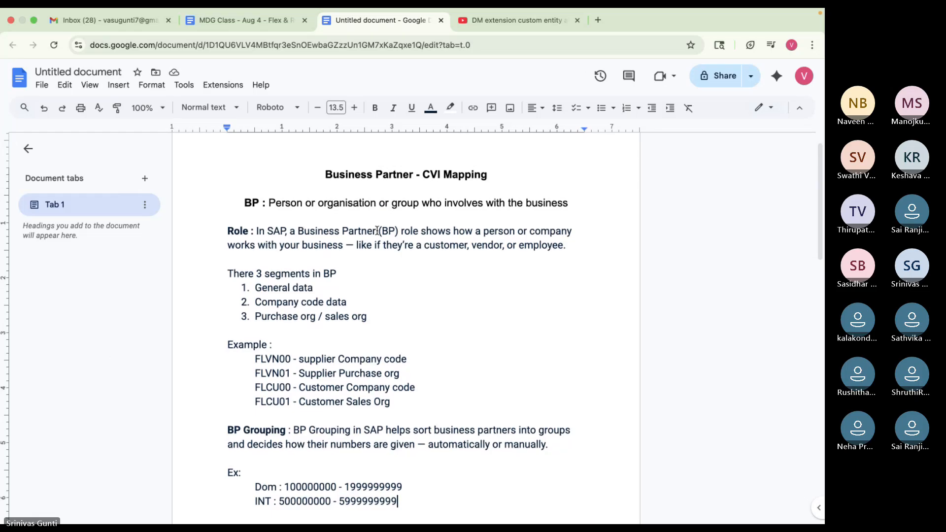
pyautogui.scroll(-2, 378, 230)
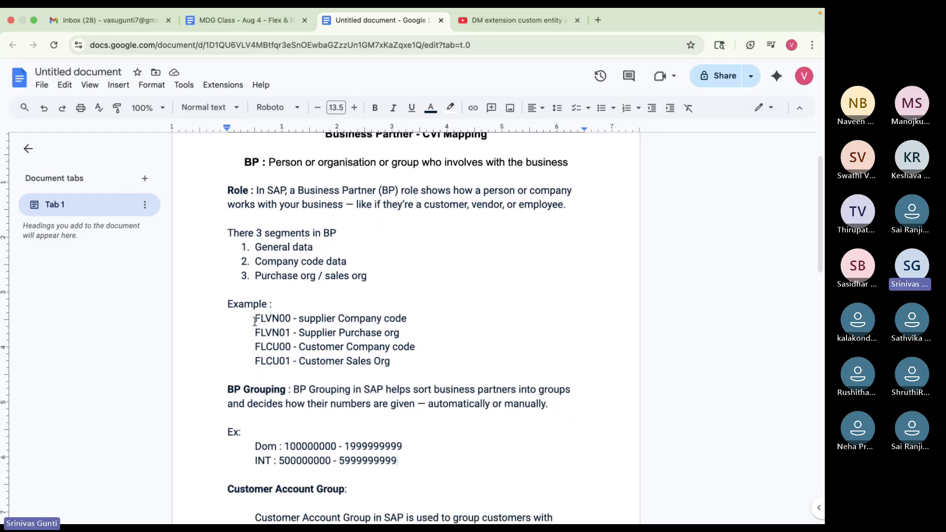
pyautogui.click(276, 307)
pyautogui.press('Return')
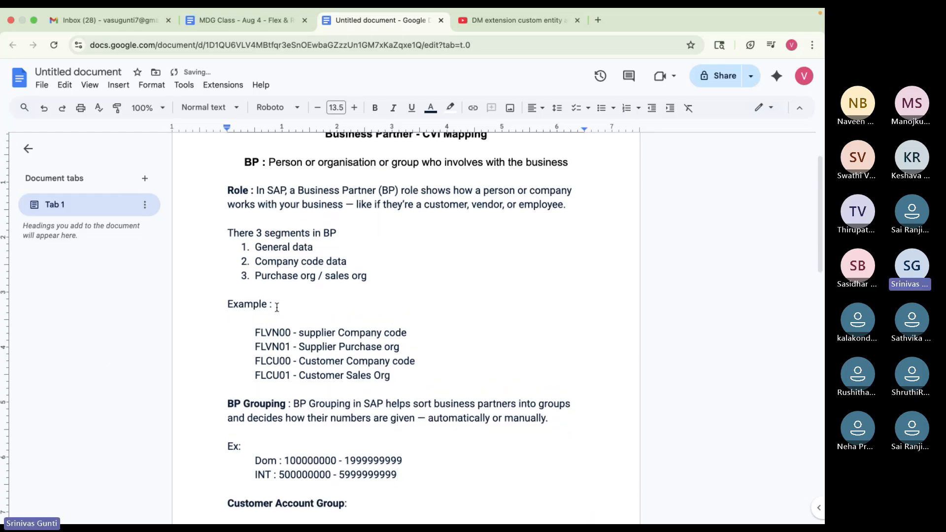
pyautogui.write(')')
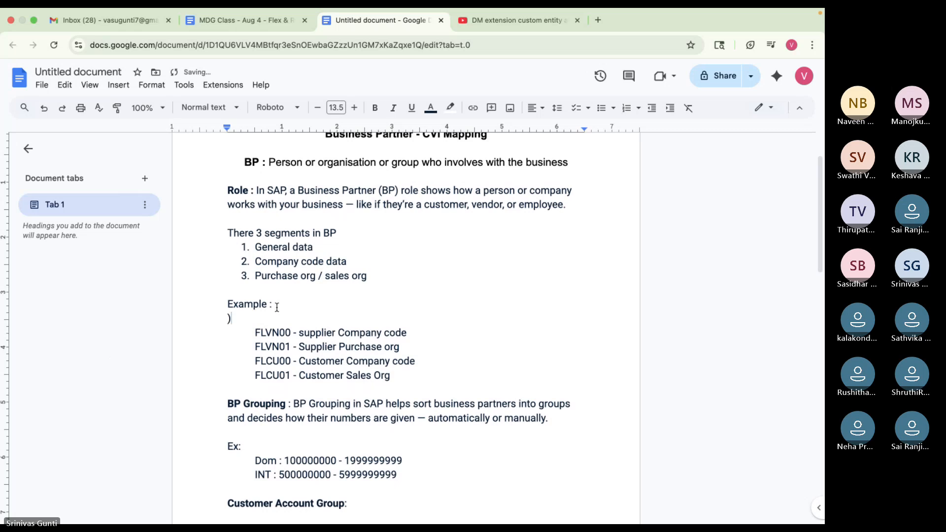
pyautogui.press('BackSpace')
pyautogui.write('000000 - Genr')
pyautogui.write('a')
pyautogui.press('BackSpace')
pyautogui.press('BackSpace')
pyautogui.write('eral dagta')
pyautogui.press('BackSpace')
pyautogui.press('BackSpace')
pyautogui.press('BackSpace')
pyautogui.write('ta')
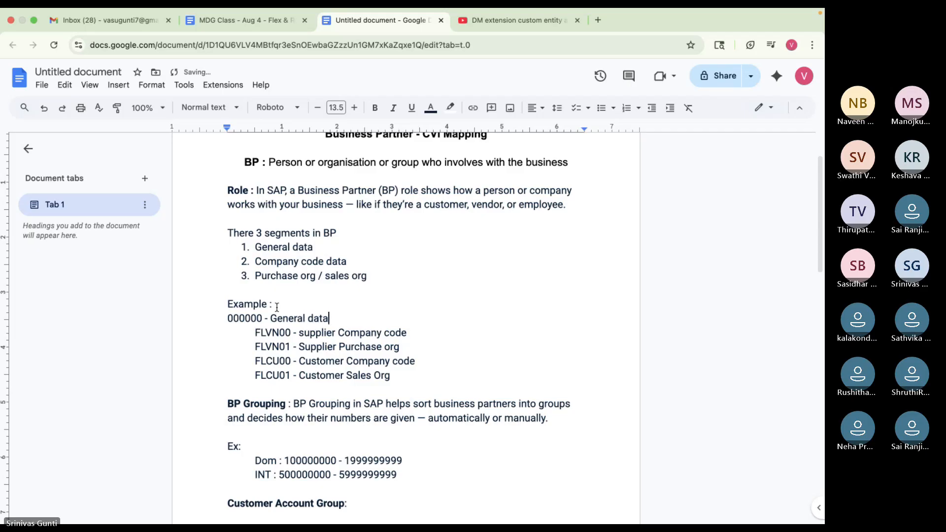
# - Position the cursor before 000000, then along the three-segment list ending at General data
pyautogui.click(229, 318)
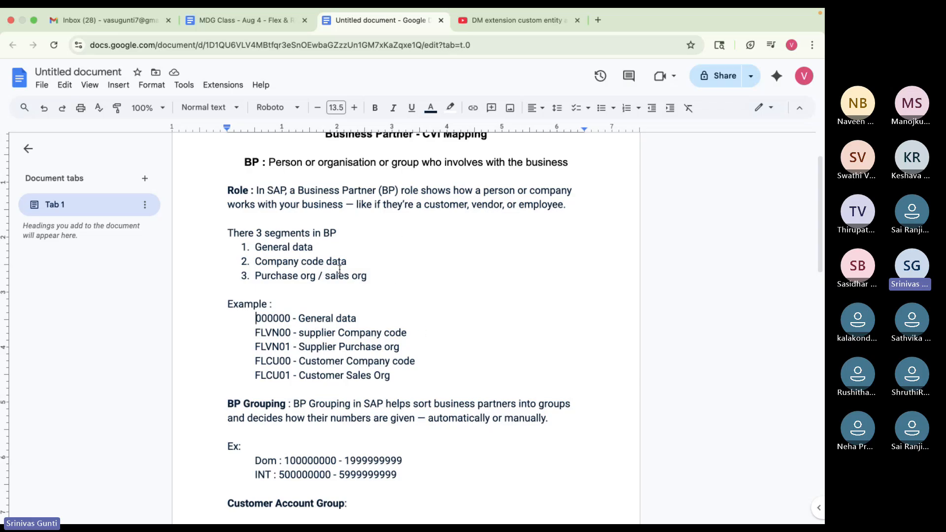
pyautogui.click(342, 231)
pyautogui.click(318, 249)
# - Scroll through the full BP role list on Create Organization, keeping Business Partner (Gen.)
pyautogui.moveTo(641, 516)
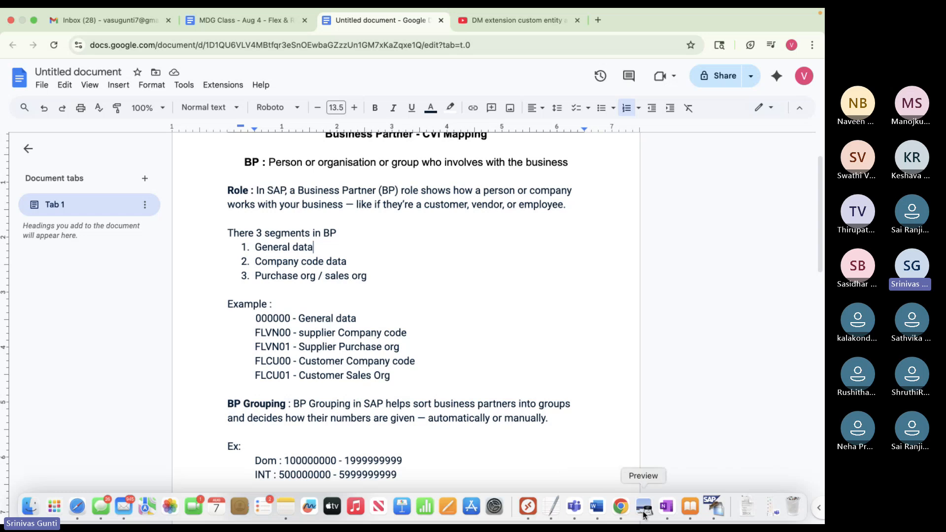
pyautogui.click(527, 506)
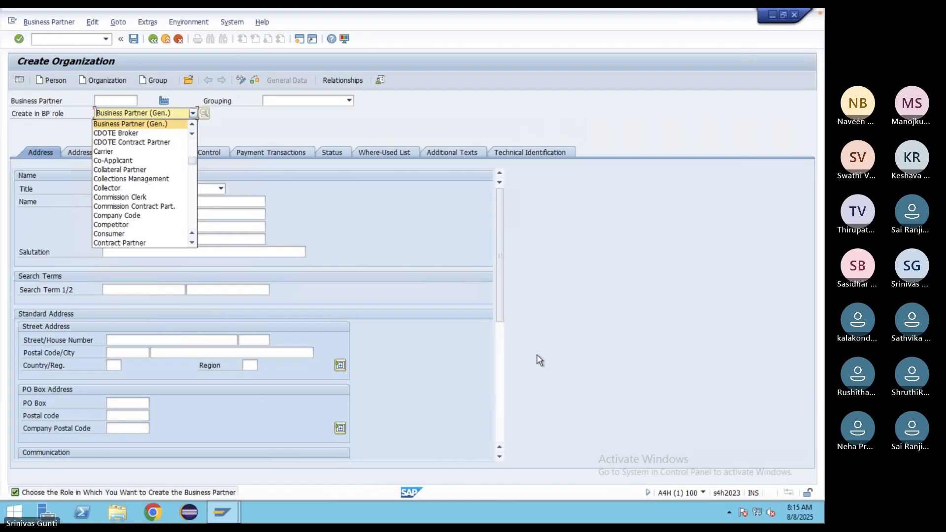
pyautogui.click(274, 220)
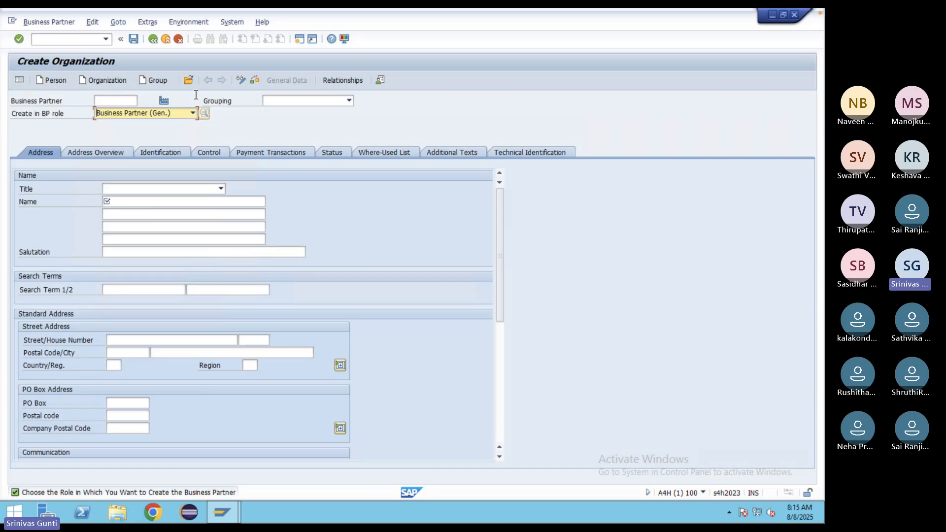
pyautogui.click(192, 114)
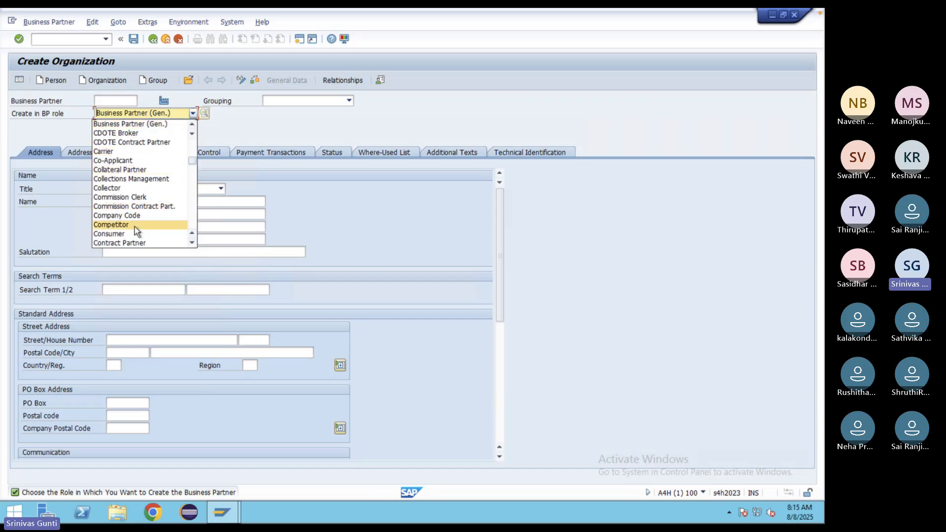
pyautogui.scroll(-10, 134, 226)
pyautogui.scroll(-4, 135, 230)
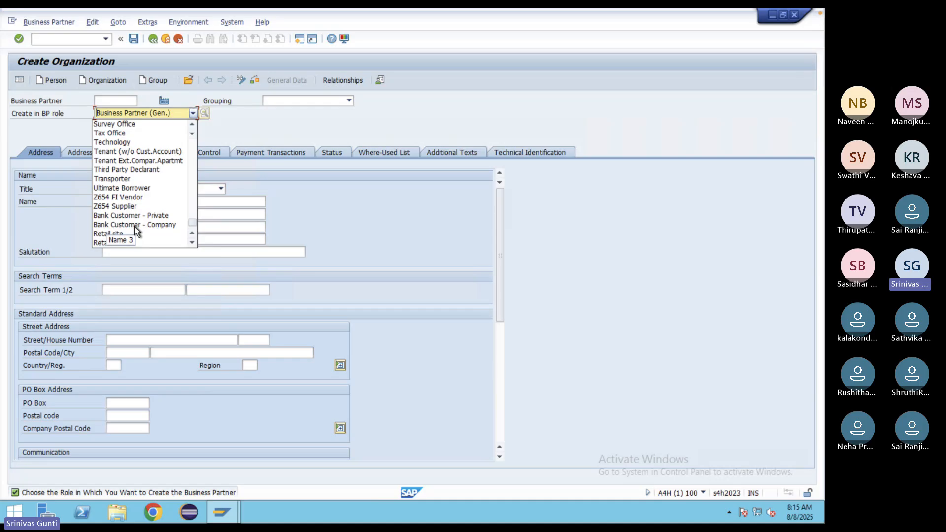
pyautogui.click(45, 41)
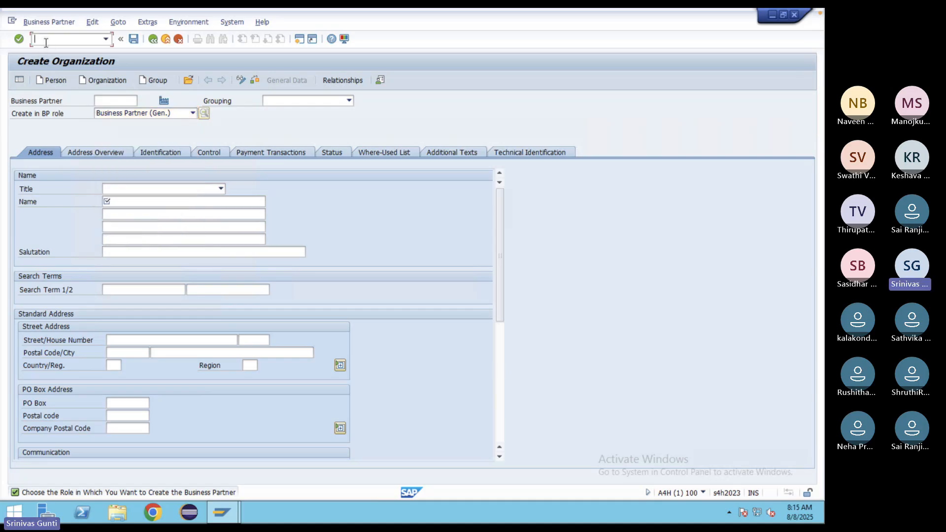
# - Return to Easy Access with /n and launch transaction XK01
pyautogui.write('/n')
pyautogui.press('Return')
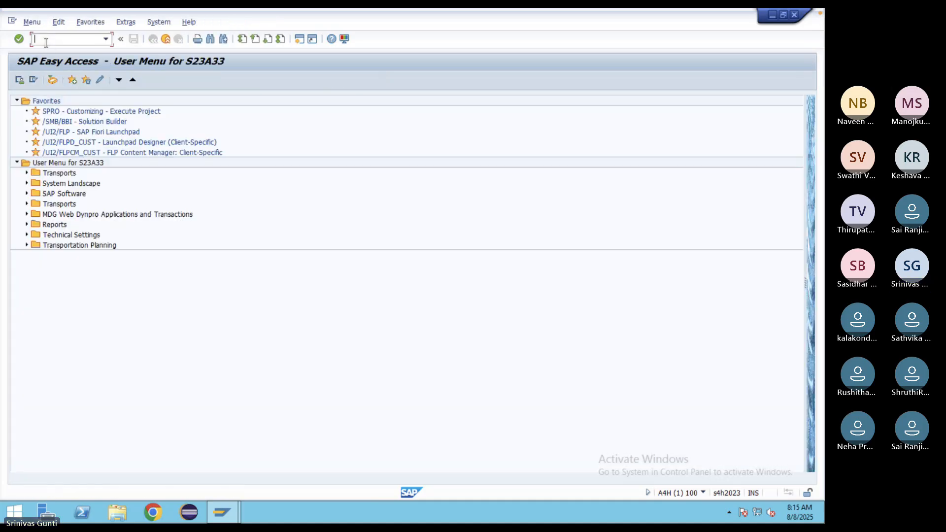
pyautogui.write('xk01')
pyautogui.press('Return')
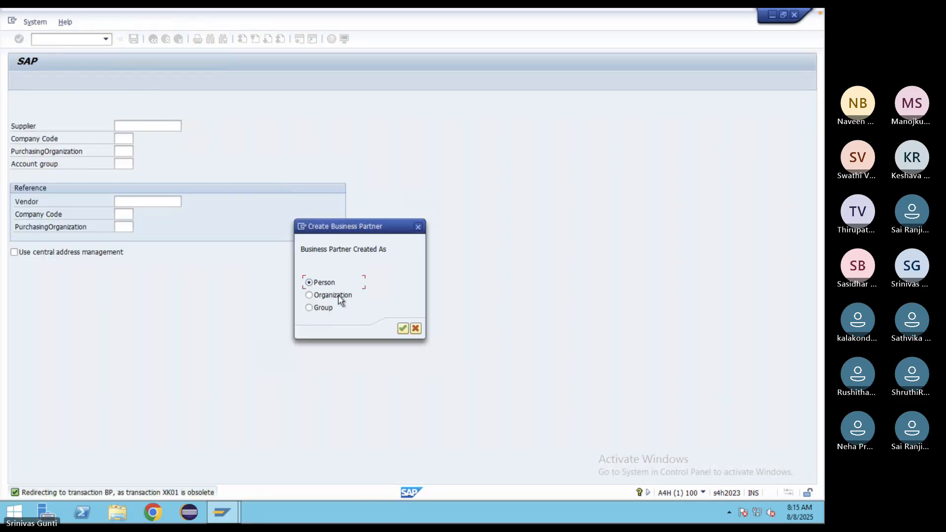
# - Create the partner as an Organization, keeping BP role Z654 FI Vendor (New)
pyautogui.click(338, 294)
pyautogui.click(402, 328)
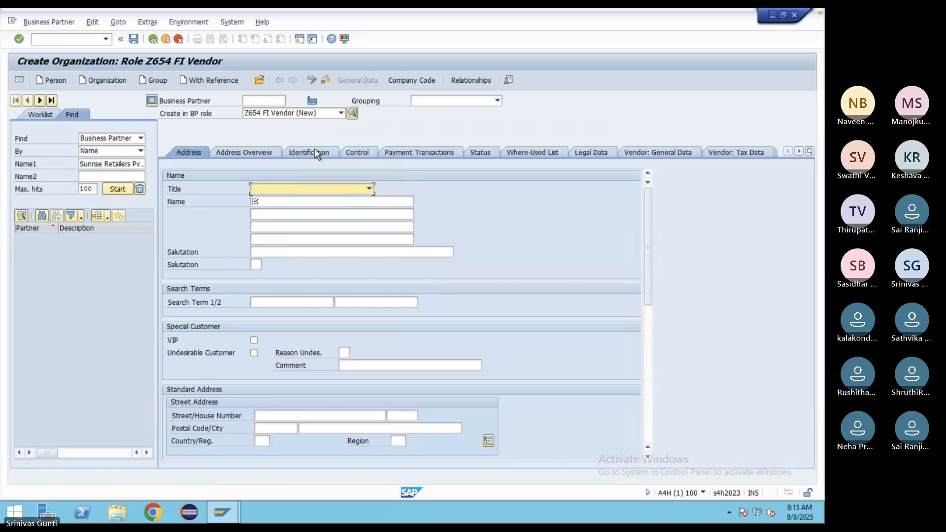
pyautogui.click(340, 113)
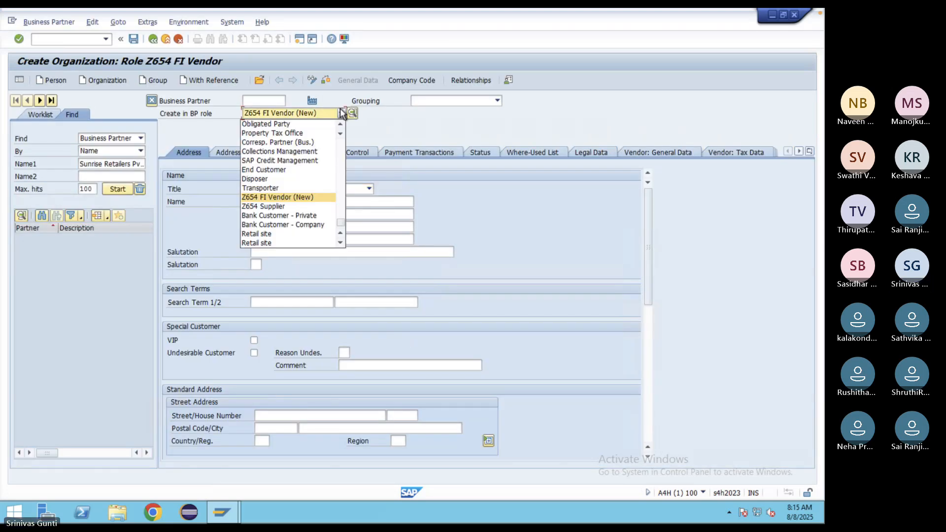
pyautogui.click(341, 113)
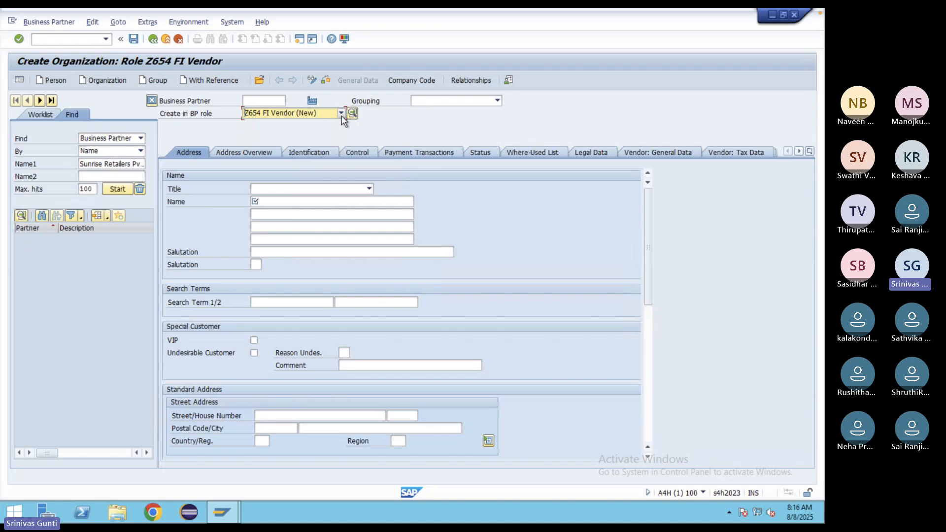
pyautogui.moveTo(575, 522)
pyautogui.click(619, 512)
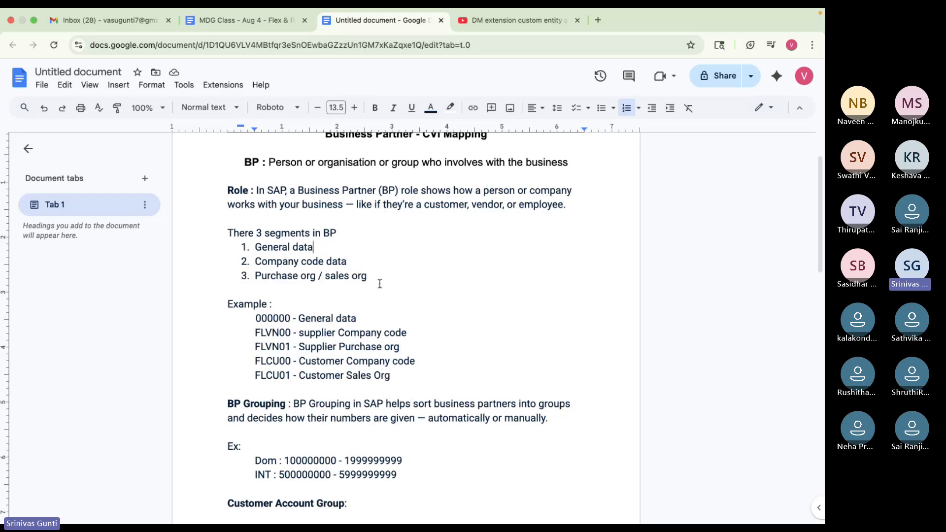
pyautogui.scroll(-3, 427, 312)
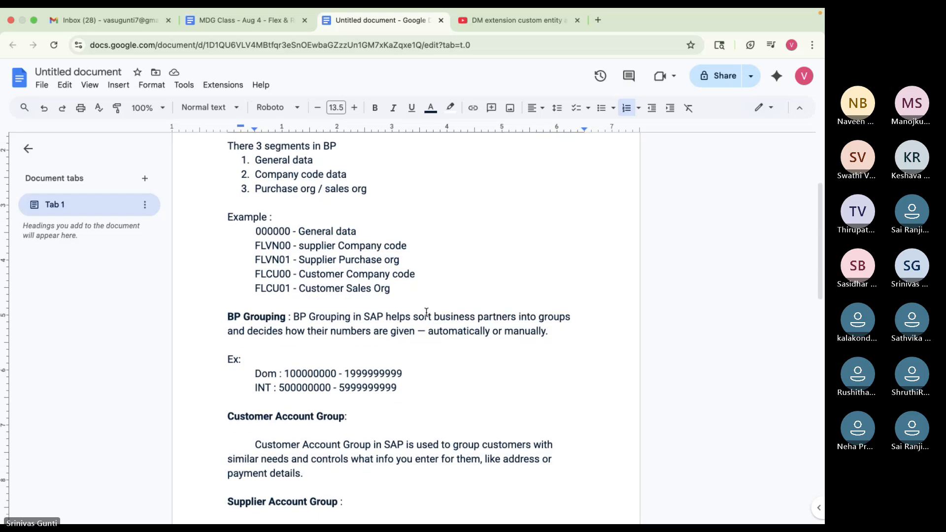
pyautogui.rightClick(426, 312)
pyautogui.doubleClick(547, 241)
pyautogui.scroll(3, 575, 353)
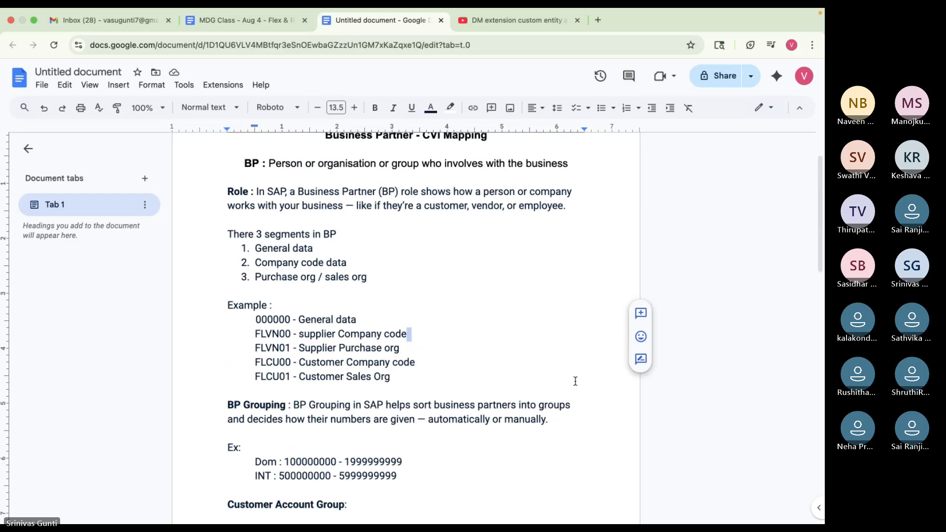
pyautogui.moveTo(597, 518)
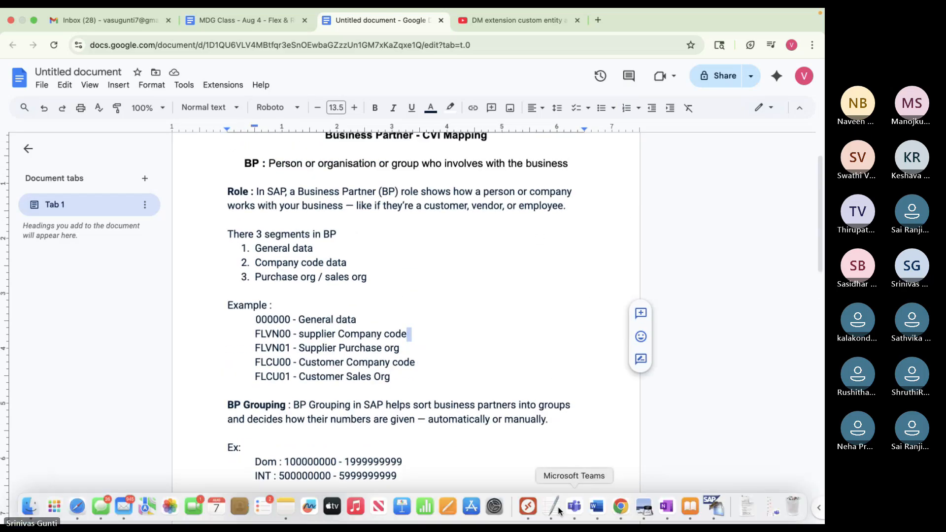
# - Discard the unsaved vendor business partner in the remote SAP session
pyautogui.click(526, 515)
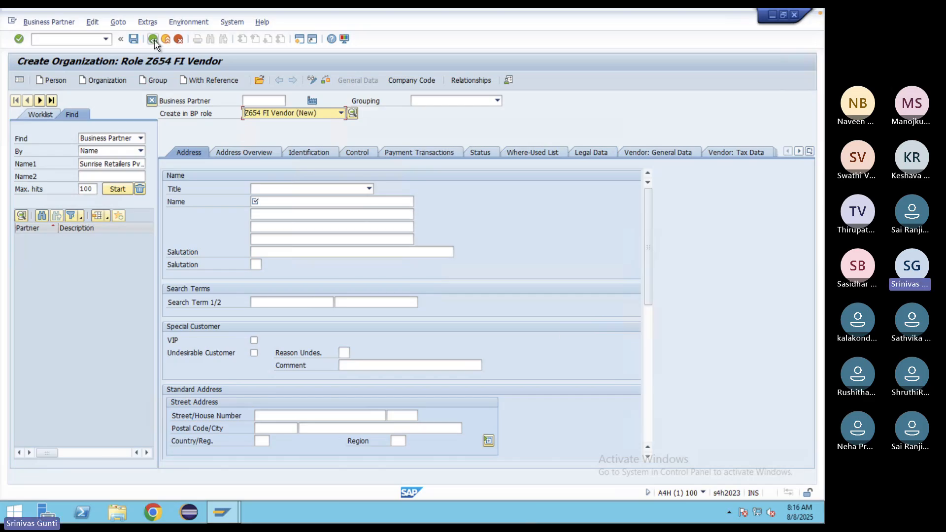
pyautogui.click(135, 39)
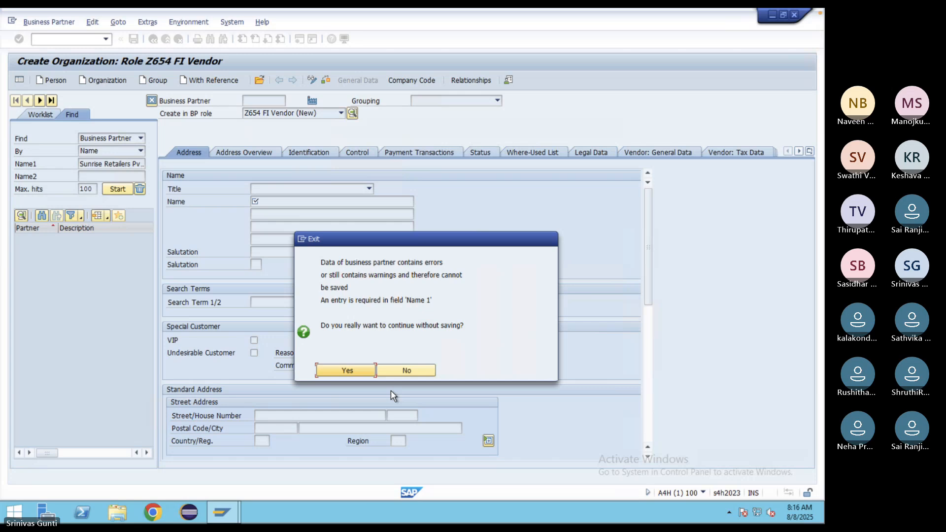
pyautogui.click(350, 373)
# - Start a new Organization via BP and review the Grouping options without choosing one
pyautogui.write('bp')
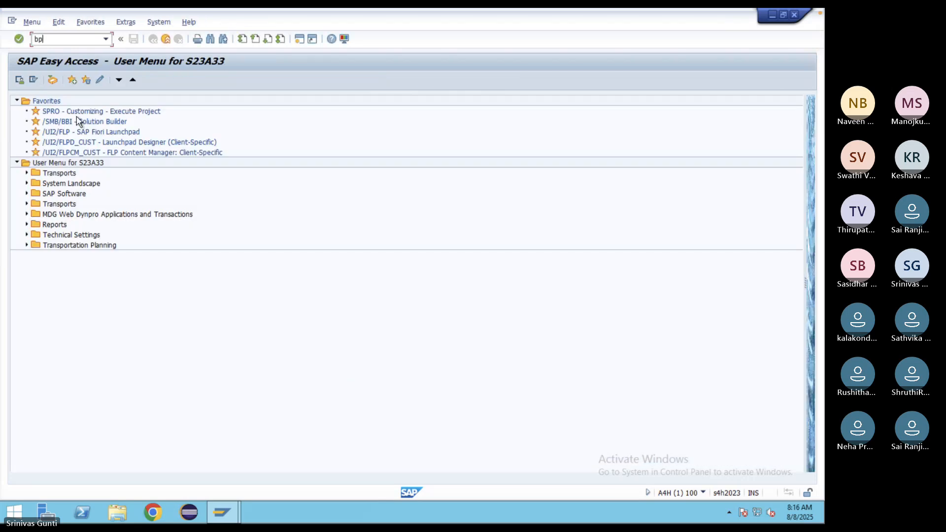
pyautogui.press('Return')
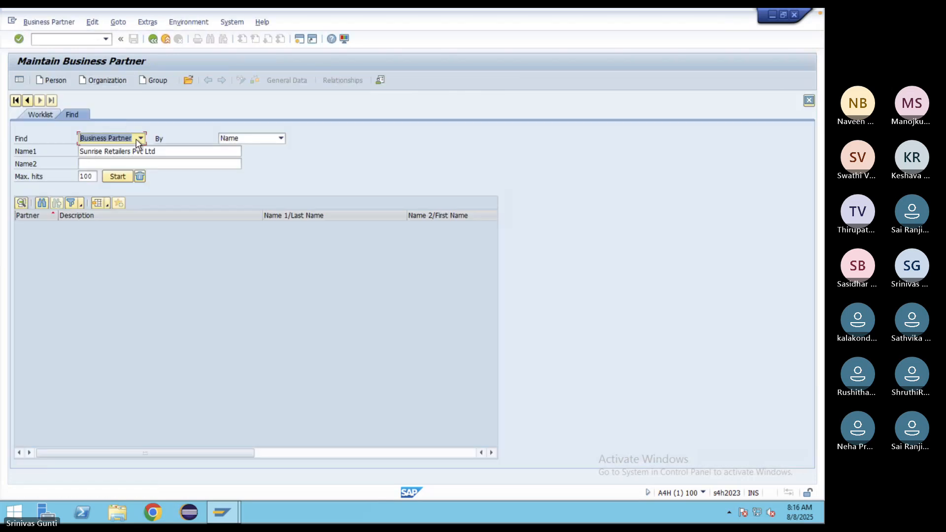
pyautogui.click(104, 80)
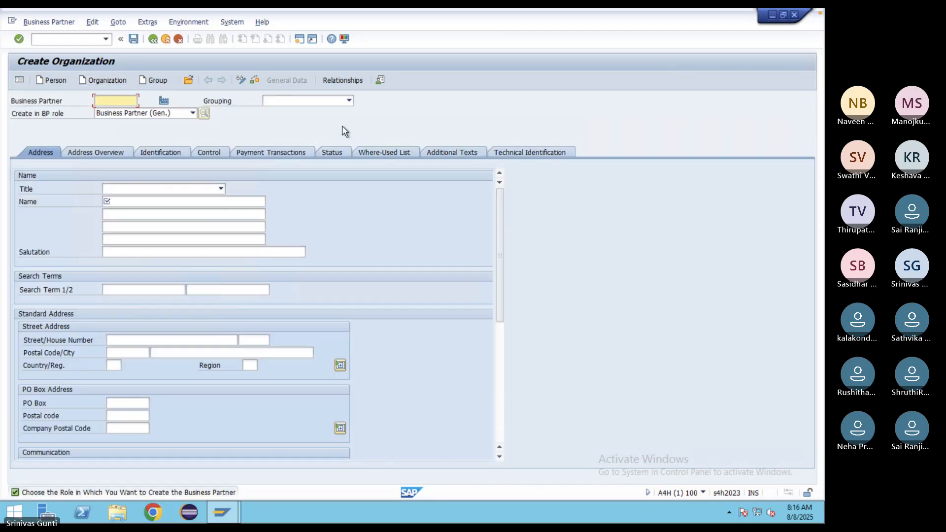
pyautogui.click(330, 102)
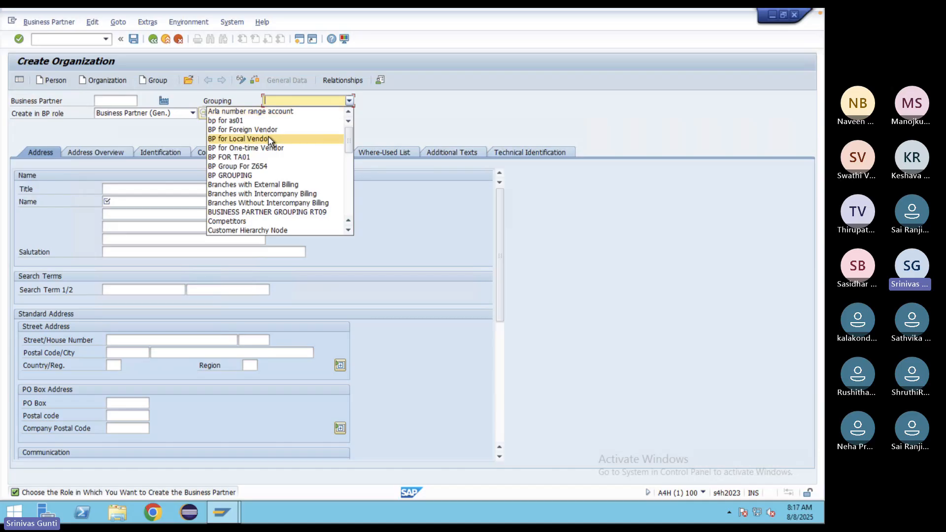
pyautogui.click(450, 128)
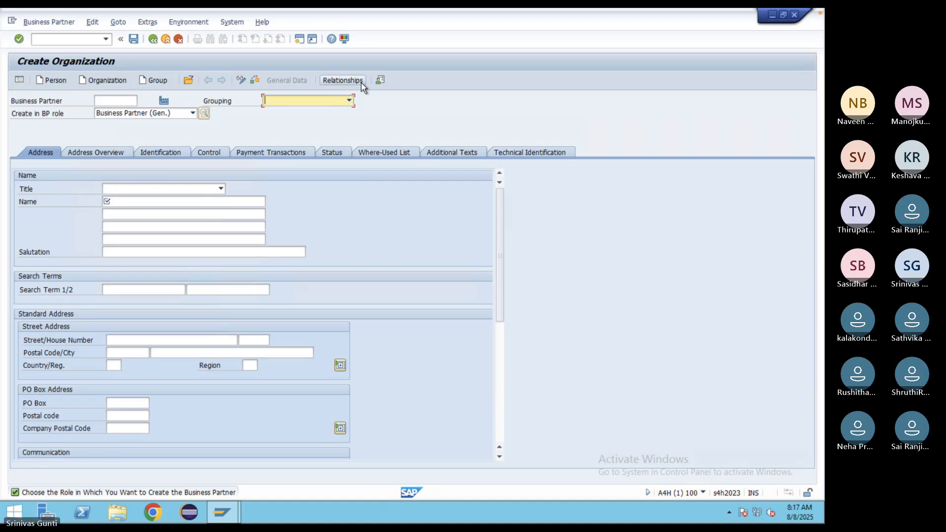
pyautogui.click(52, 37)
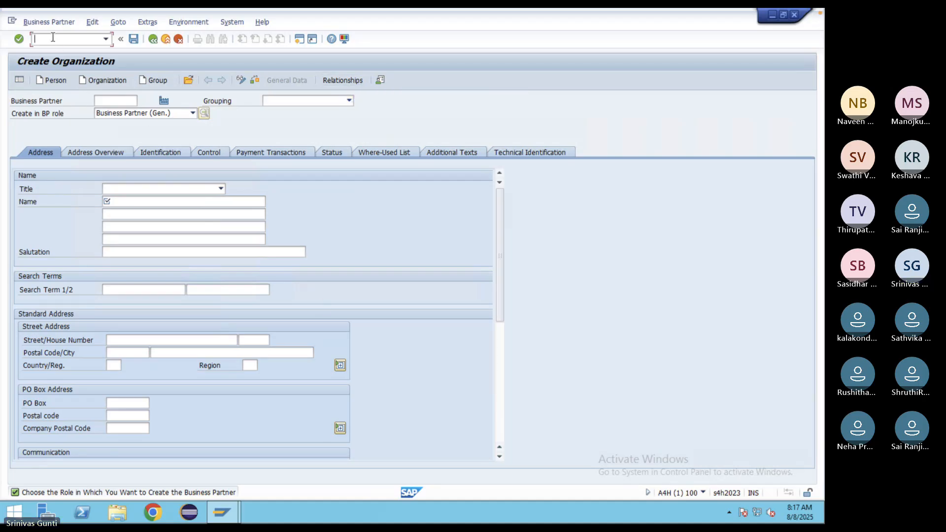
# - Leave the create screen, run SPRO and open the SAP Reference IMG
pyautogui.write('/n')
pyautogui.press('Return')
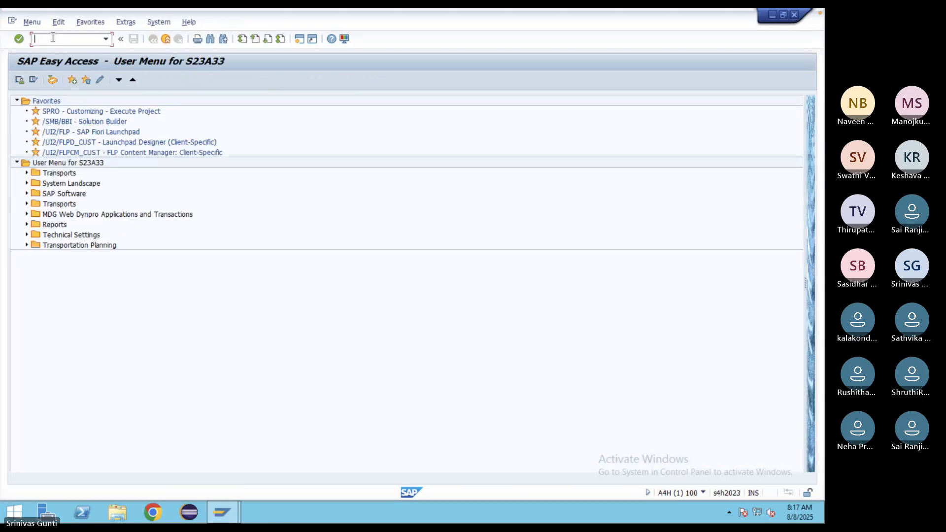
pyautogui.write('spro')
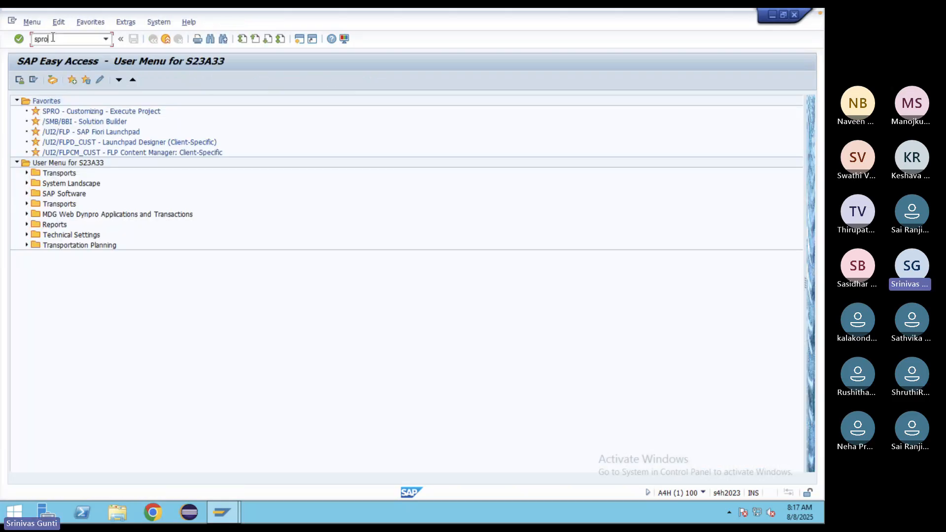
pyautogui.press('Return')
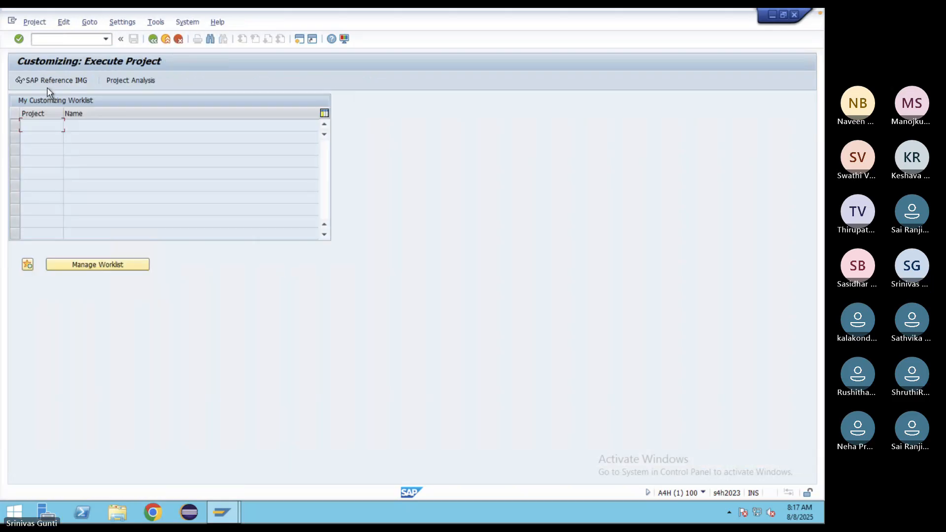
pyautogui.click(46, 83)
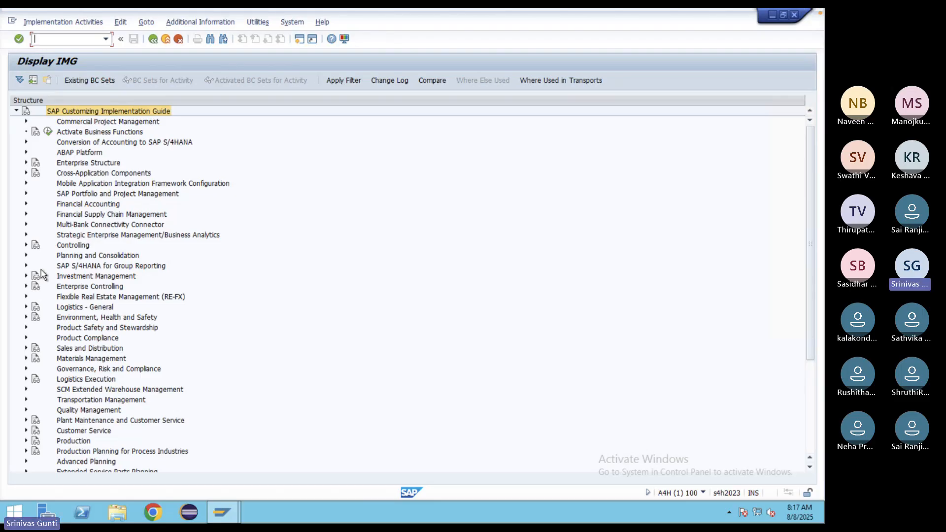
# - Expand Cross-Application Components > SAP Business Partner > Business Partner > Basic Settings > Number Ranges and Groupings
pyautogui.click(26, 173)
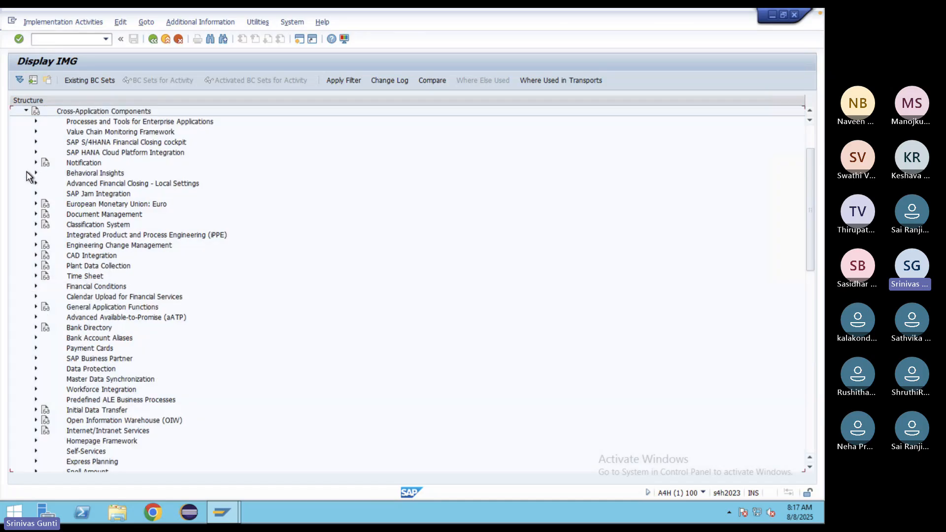
pyautogui.scroll(-2, 98, 345)
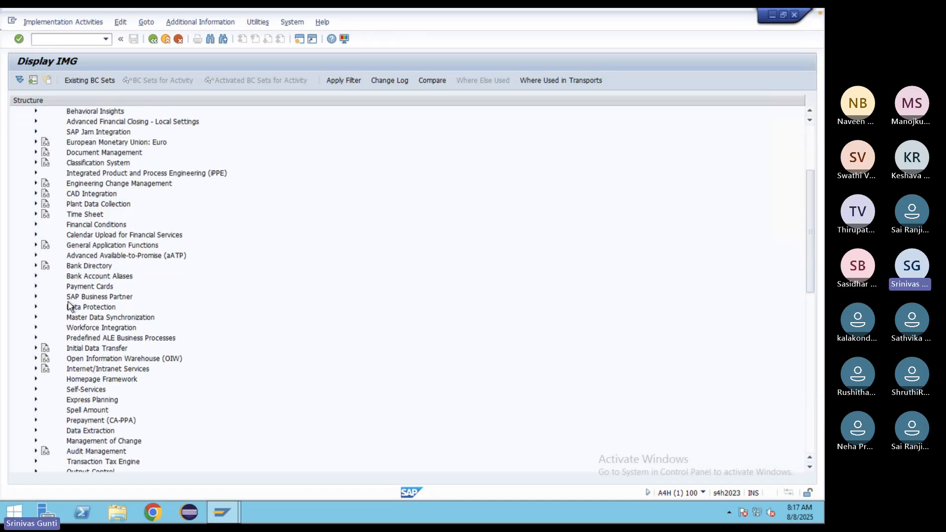
pyautogui.click(37, 297)
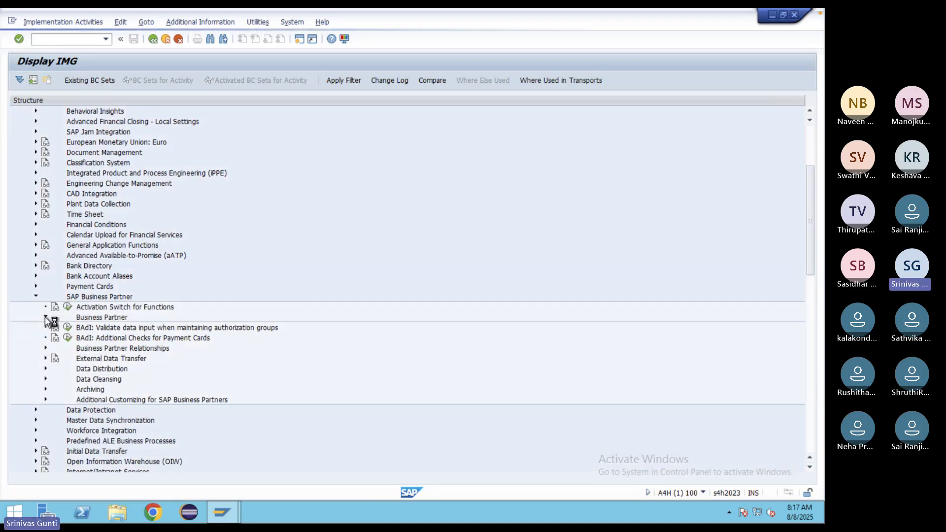
pyautogui.click(45, 317)
pyautogui.click(56, 327)
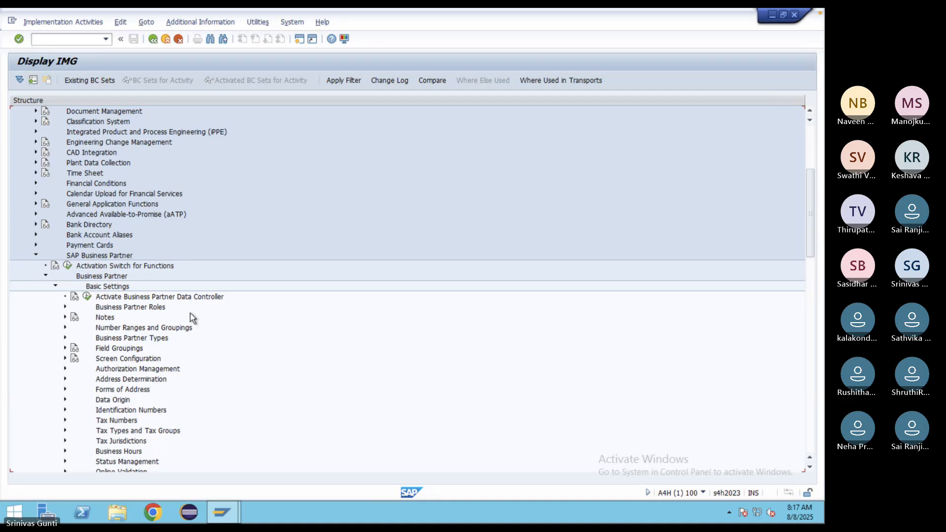
pyautogui.scroll(-2, 191, 313)
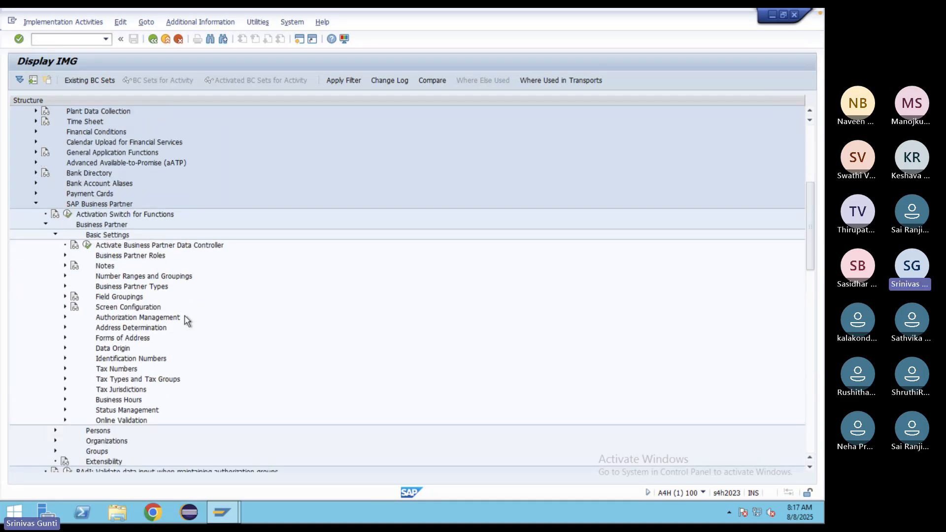
pyautogui.click(65, 276)
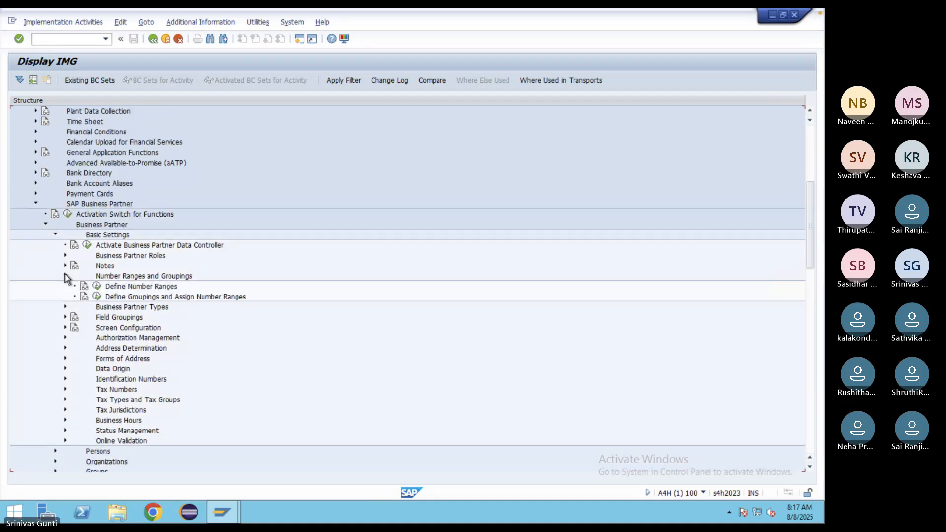
pyautogui.click(97, 297)
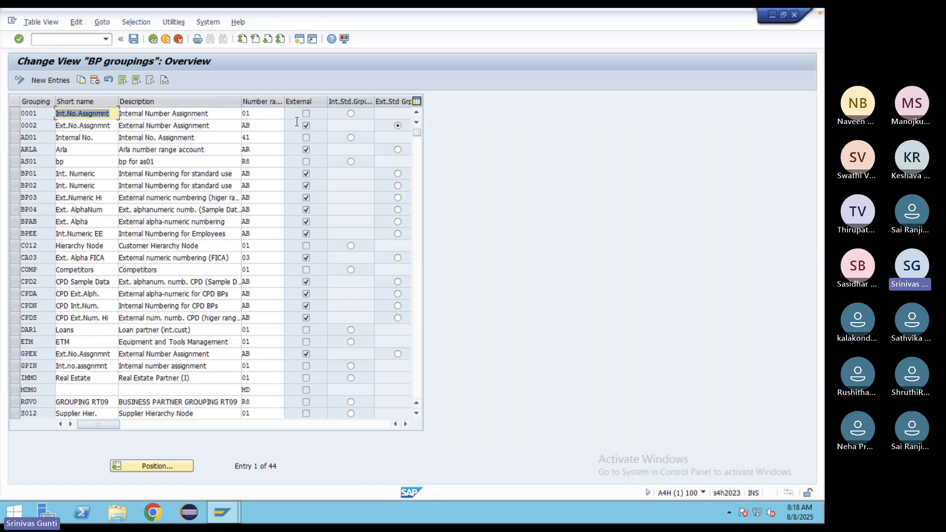
pyautogui.click(267, 112)
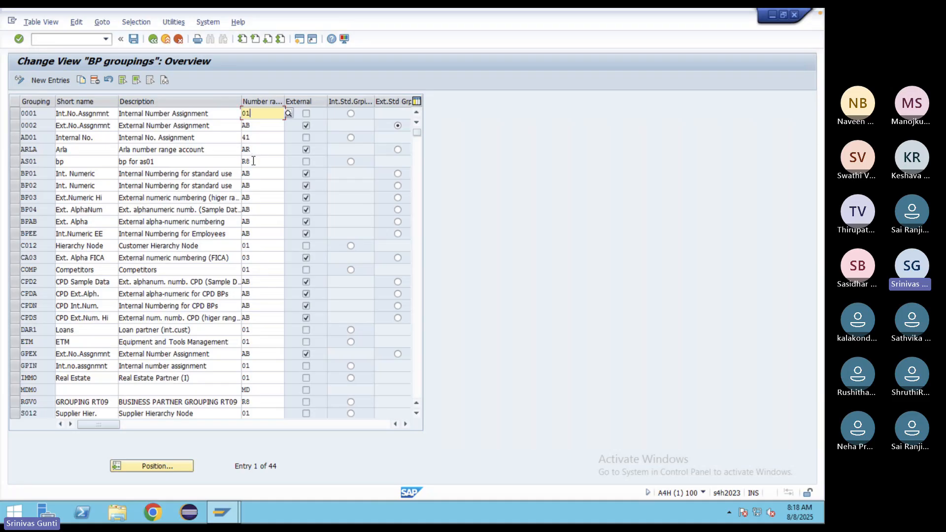
pyautogui.click(153, 40)
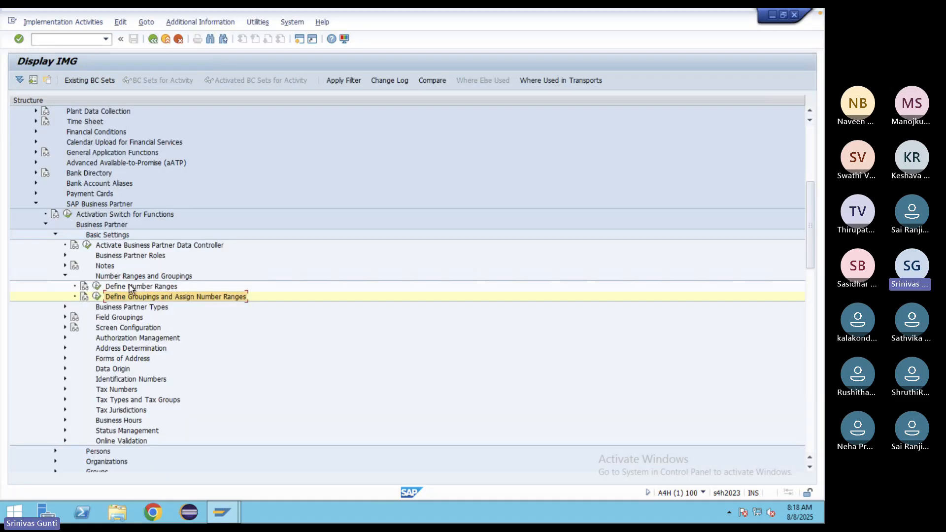
# - Review the BU_PARTNER number range intervals, including interval 01, then return to the tree
pyautogui.click(96, 285)
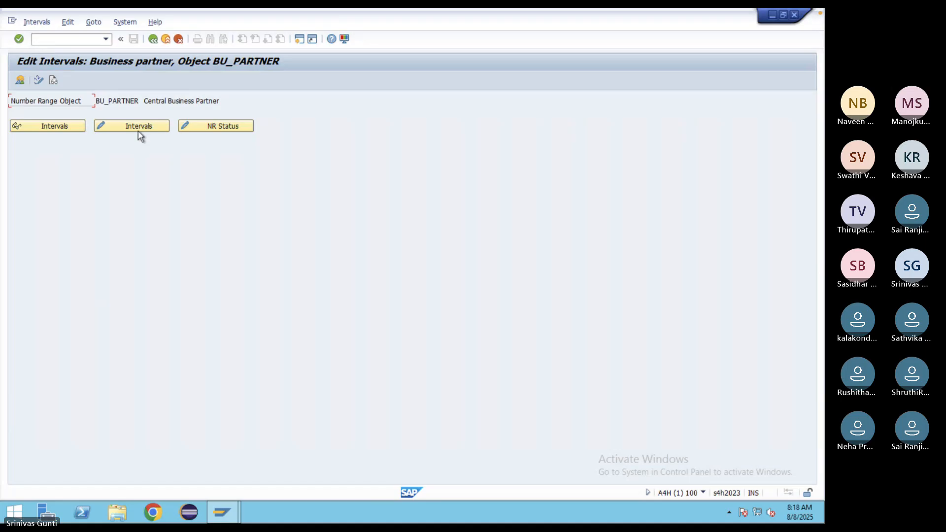
pyautogui.click(58, 126)
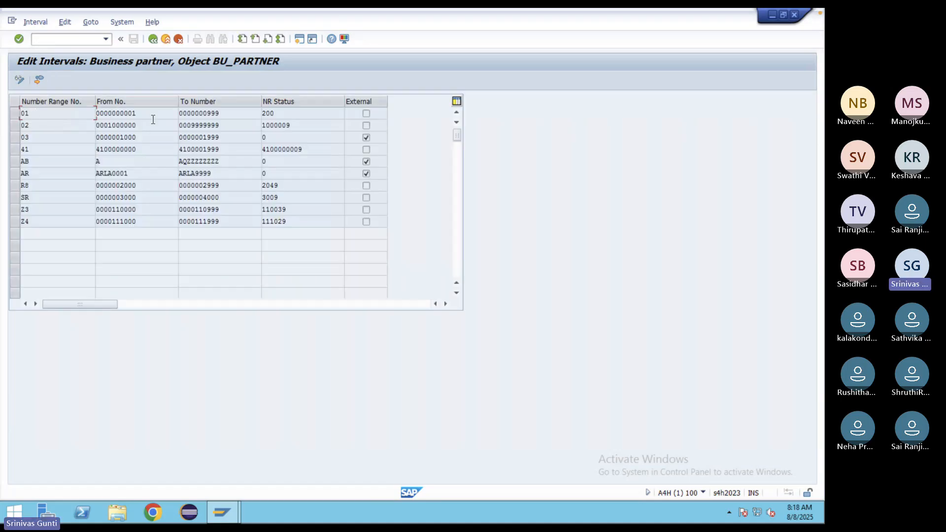
pyautogui.moveTo(145, 112); pyautogui.dragTo(95, 114)
pyautogui.moveTo(39, 113); pyautogui.dragTo(21, 114)
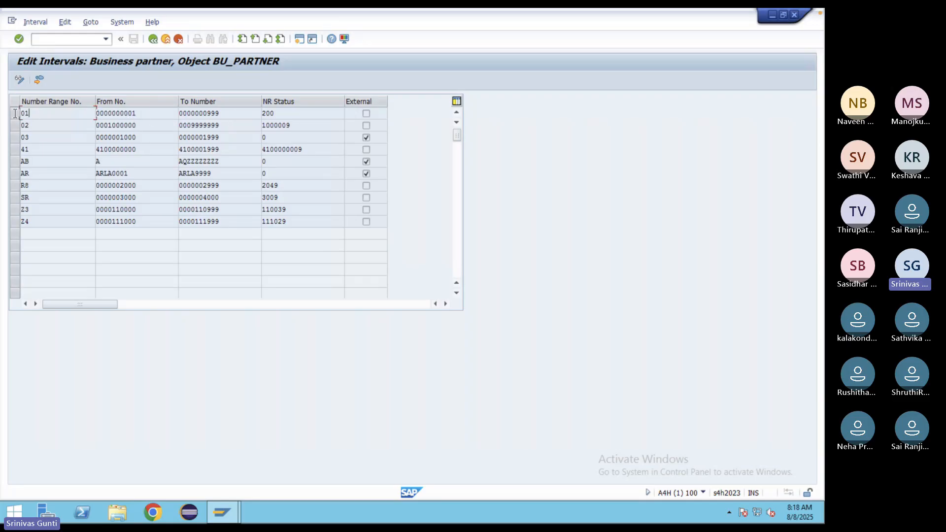
pyautogui.click(152, 42)
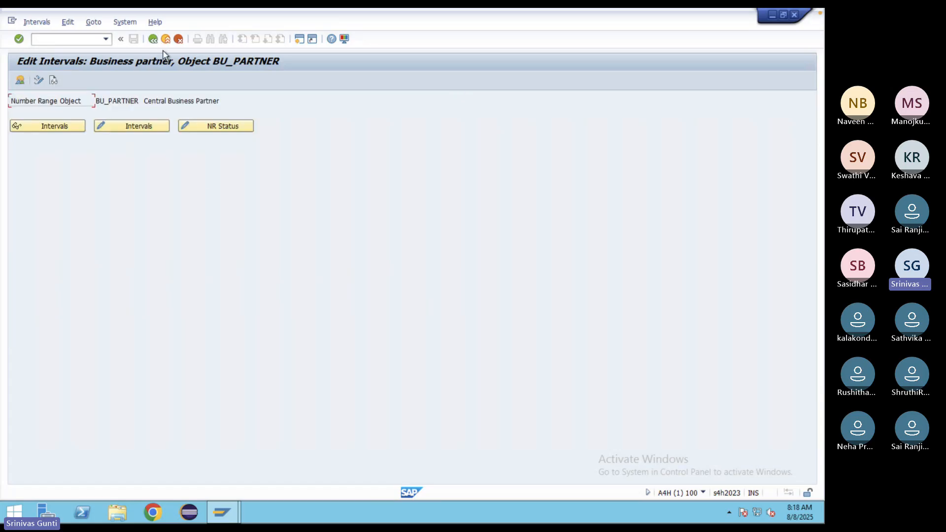
pyautogui.click(154, 42)
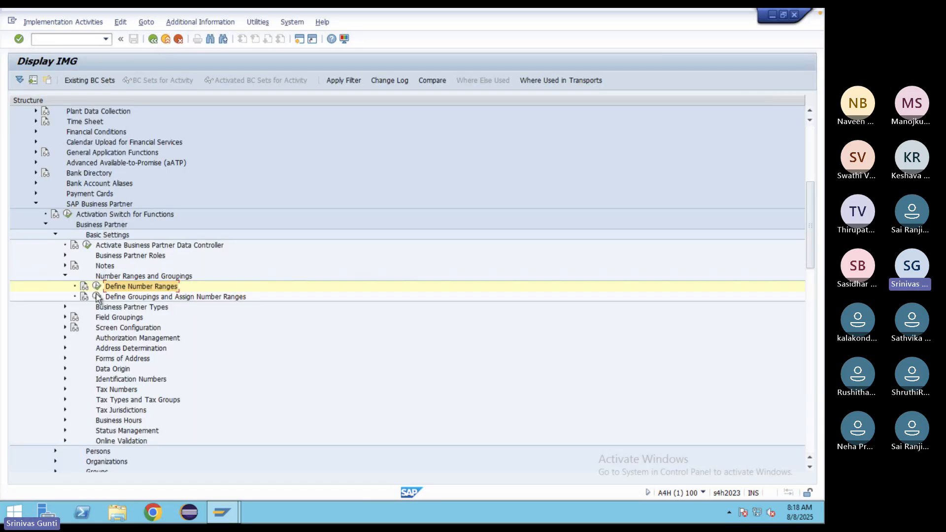
# - Open Define Groupings and Assign Number Ranges and select grouping row 0001
pyautogui.click(97, 297)
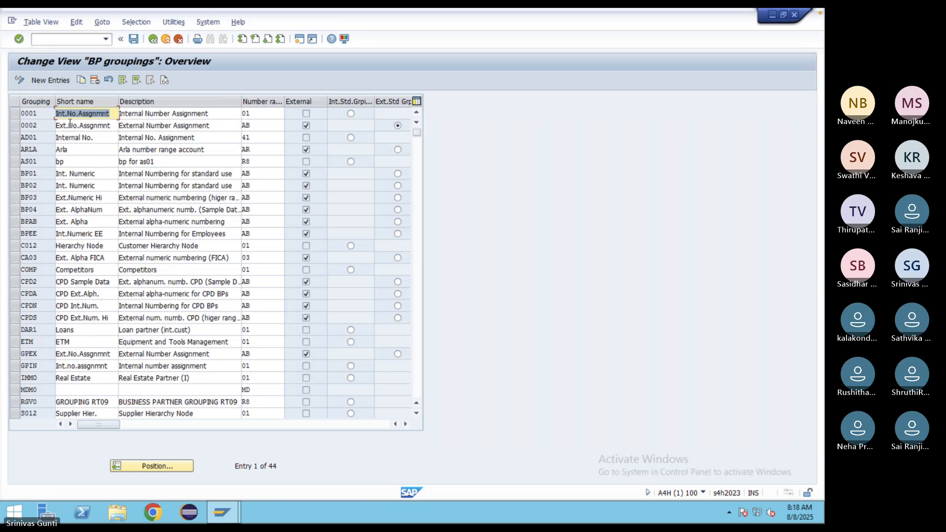
pyautogui.click(19, 114)
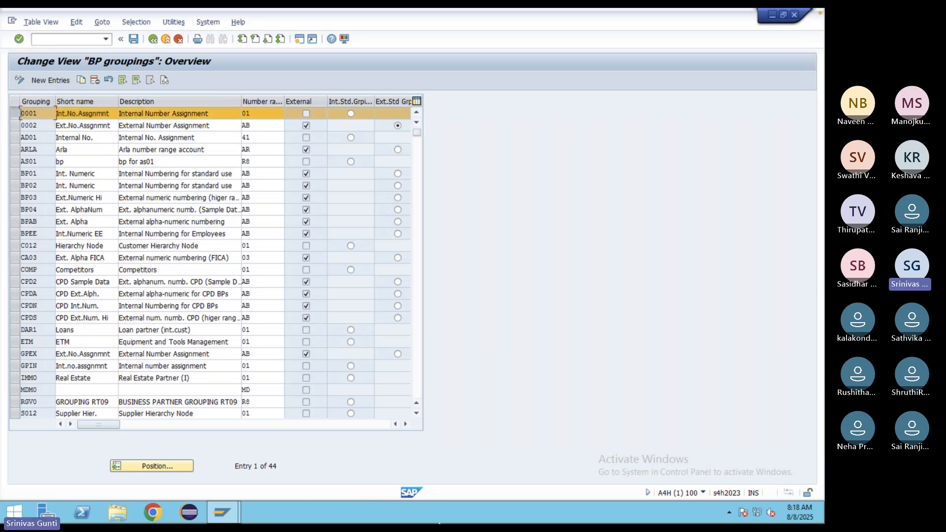
pyautogui.moveTo(442, 523)
# - Add grouping ZDOM with short name and description DOMESTIC and number range GG
pyautogui.click(69, 76)
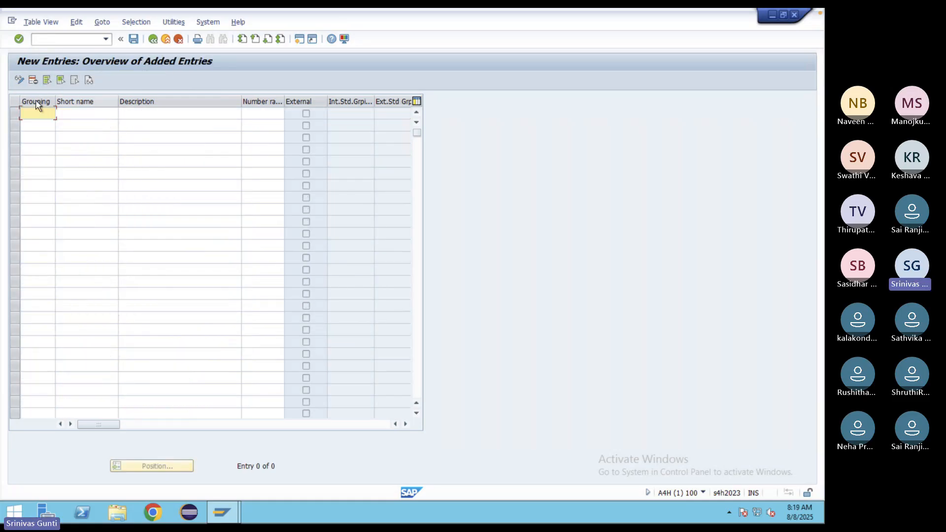
pyautogui.write('ZDOM')
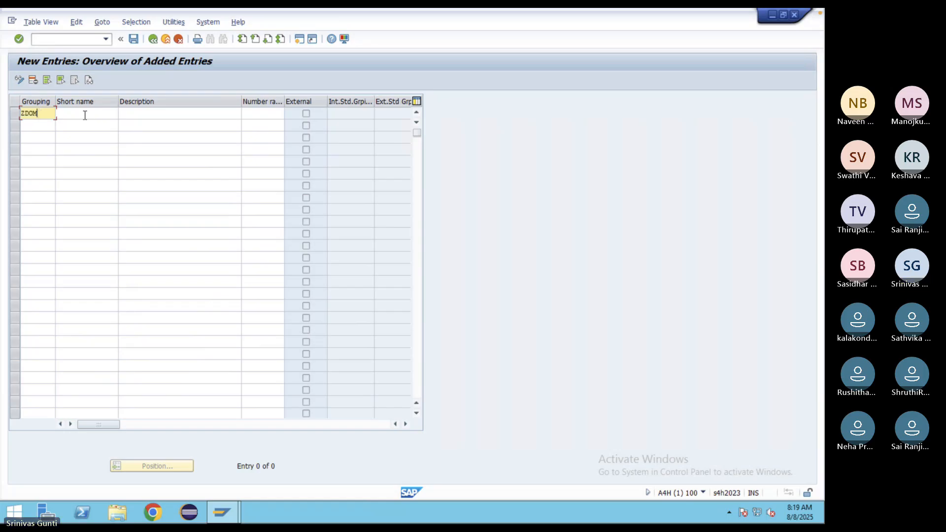
pyautogui.click(84, 115)
pyautogui.write('DO')
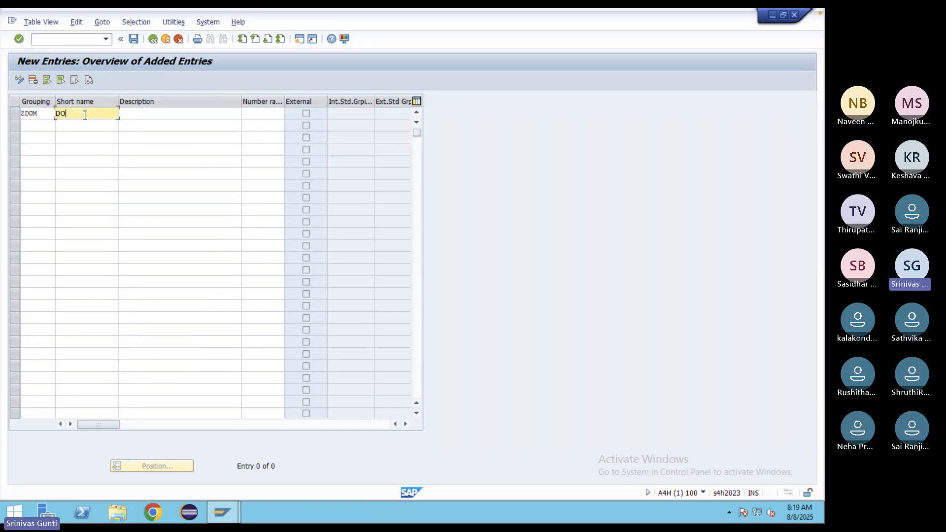
pyautogui.write('MESTIC')
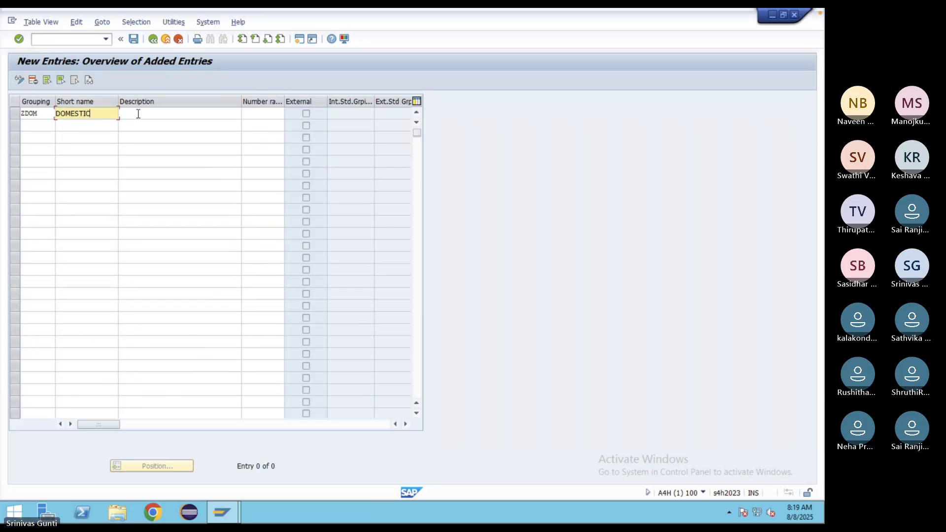
pyautogui.click(139, 114)
pyautogui.write('D')
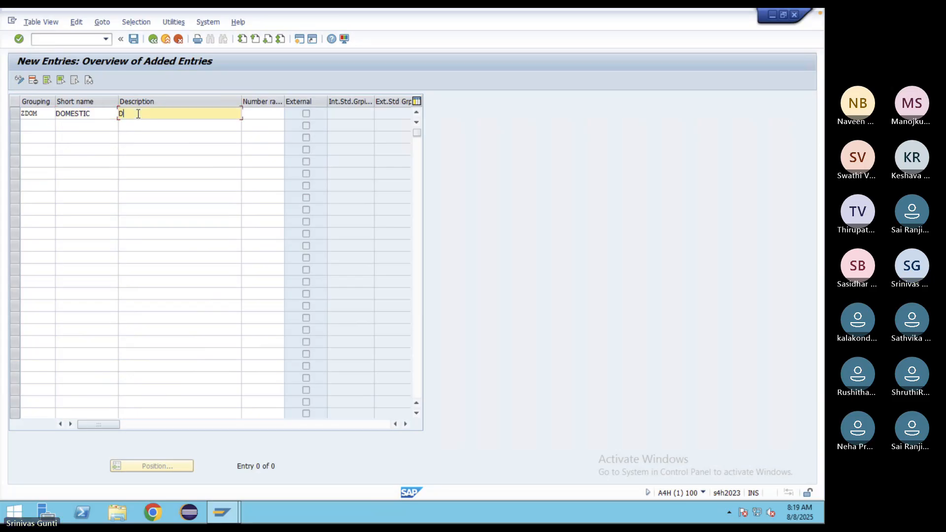
pyautogui.write('OMESTIC')
pyautogui.click(262, 113)
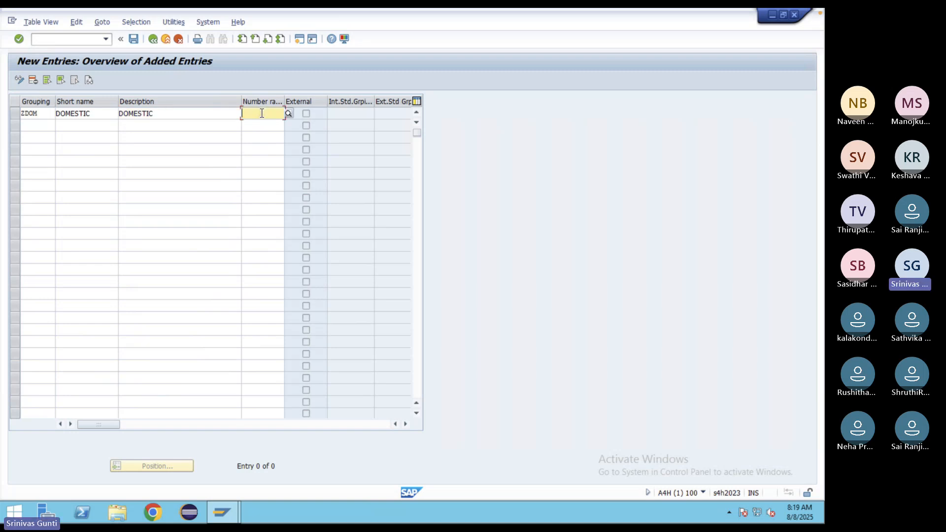
pyautogui.write('GG')
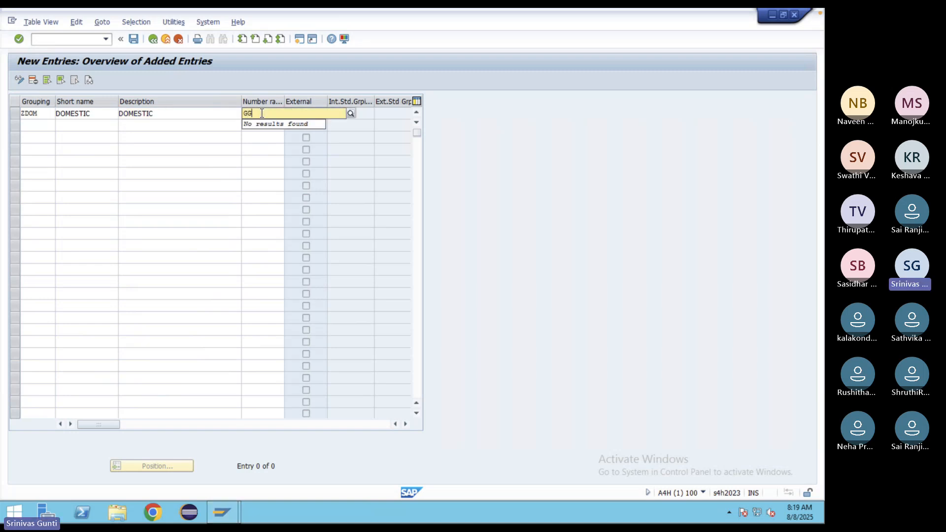
pyautogui.click(185, 171)
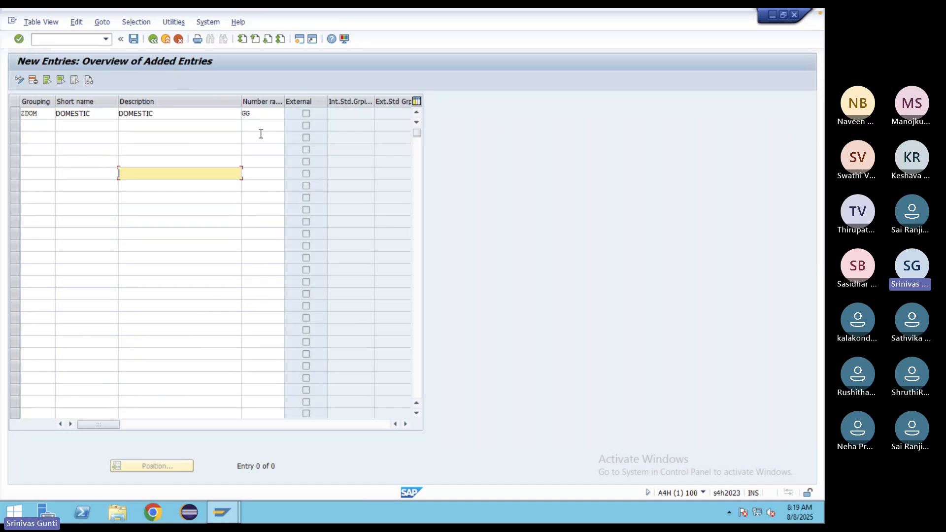
# - Add grouping ZINT with short name and description International and number range GI, then save
pyautogui.click(38, 124)
pyautogui.write('z')
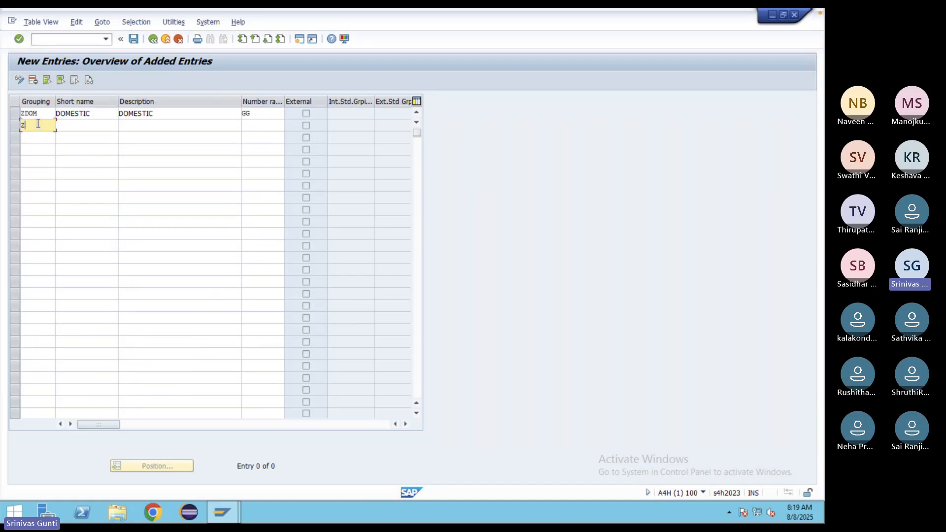
pyautogui.write('INT')
pyautogui.click(81, 123)
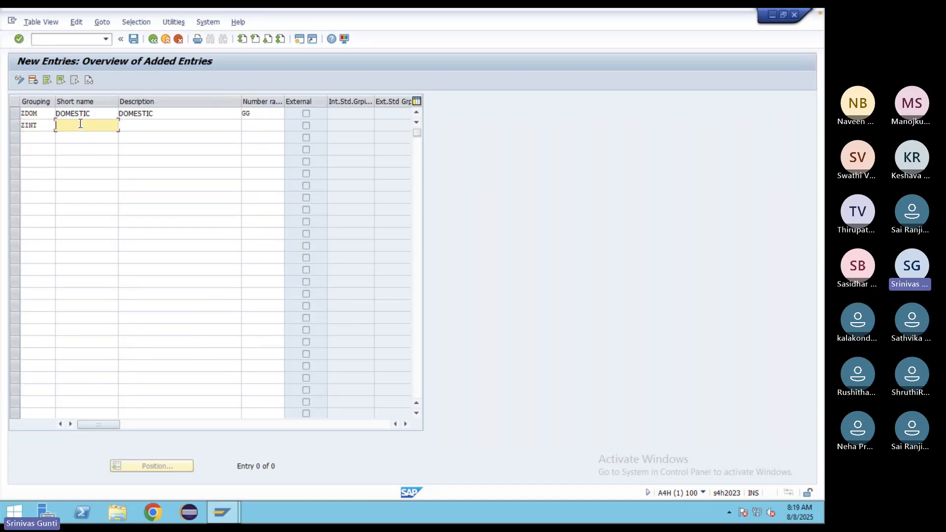
pyautogui.write('Inter')
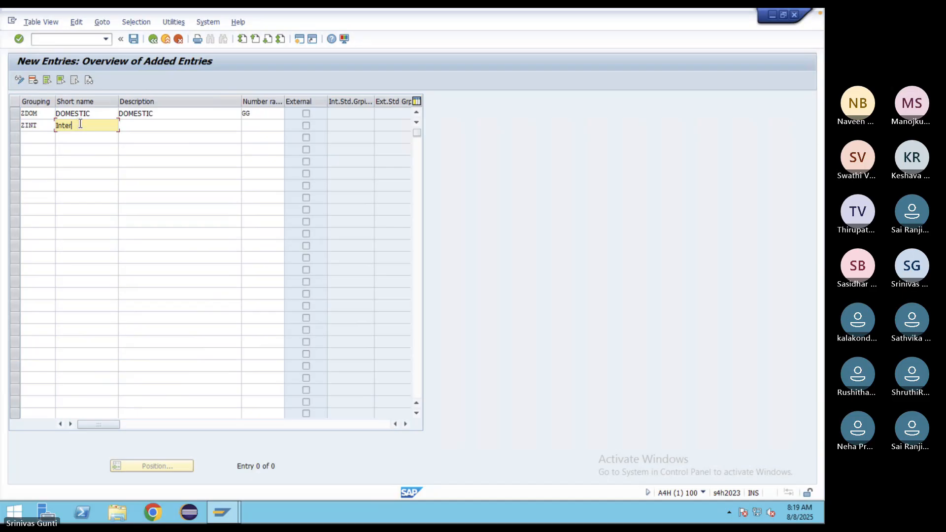
pyautogui.write('nationalo')
pyautogui.press('BackSpace')
pyautogui.click(144, 125)
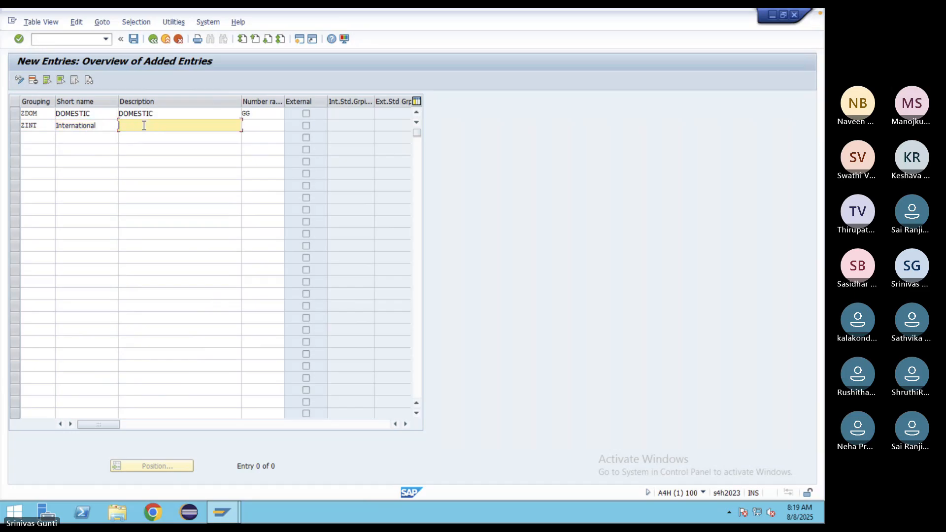
pyautogui.write('Internalional')
pyautogui.click(157, 154)
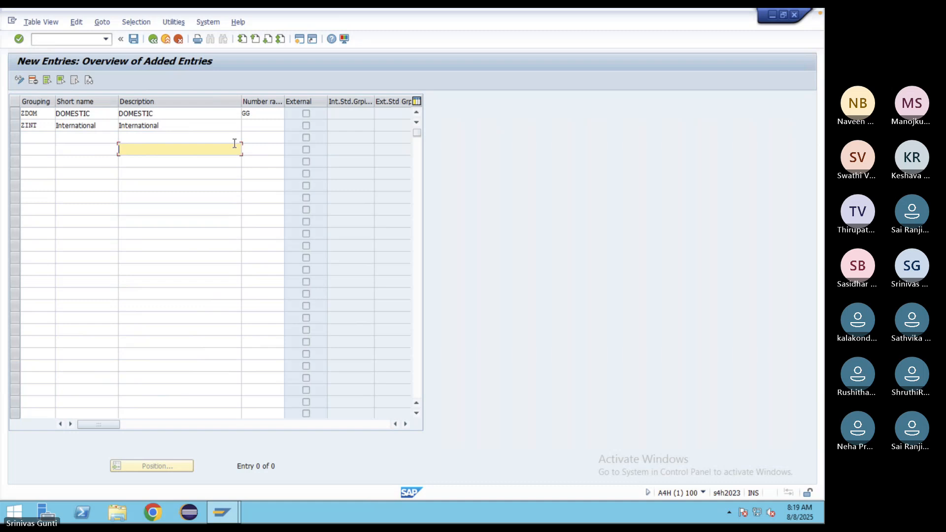
pyautogui.click(252, 126)
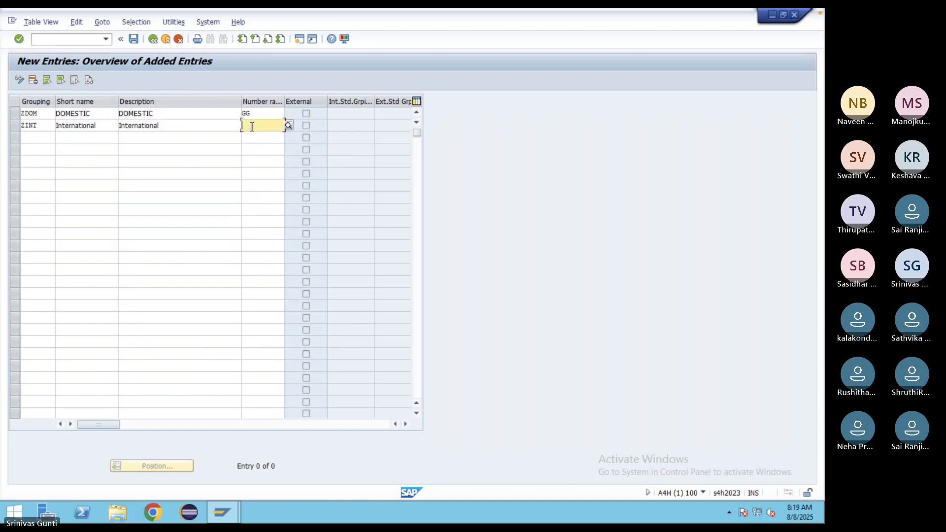
pyautogui.write('GI')
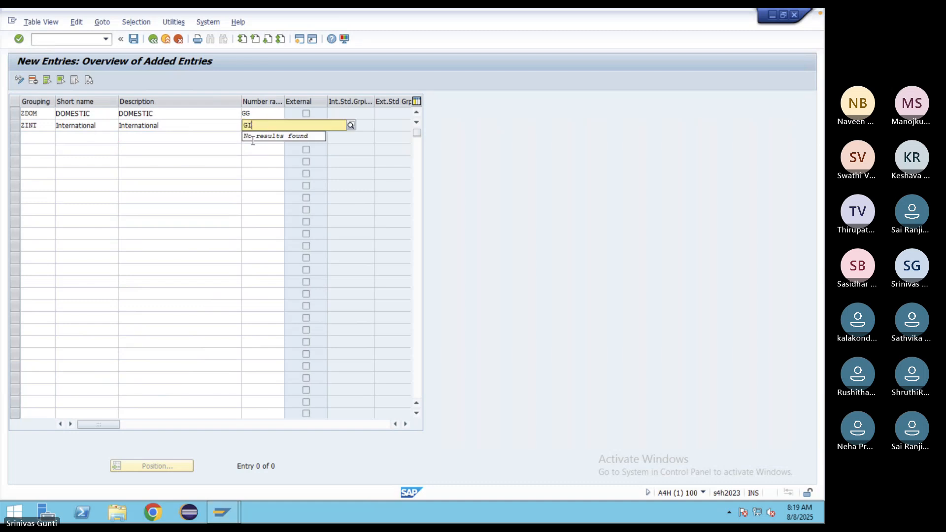
pyautogui.click(231, 160)
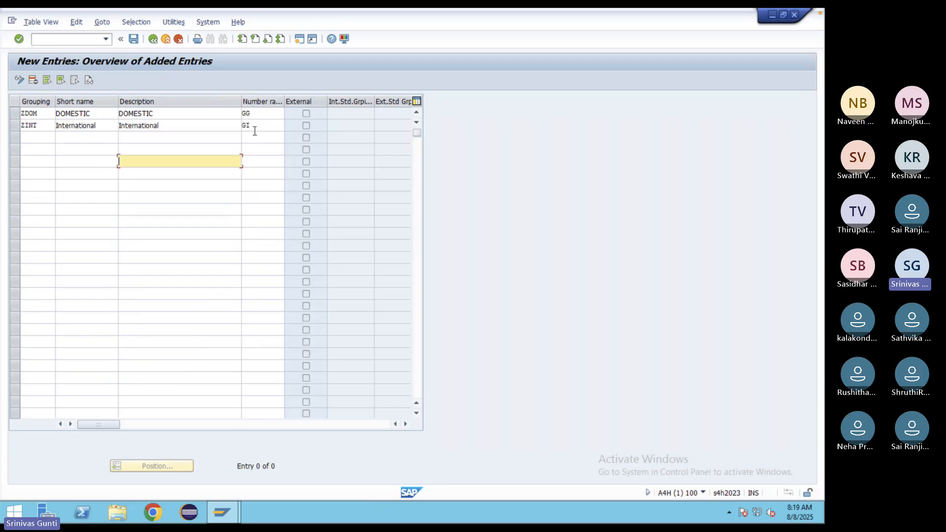
pyautogui.click(134, 40)
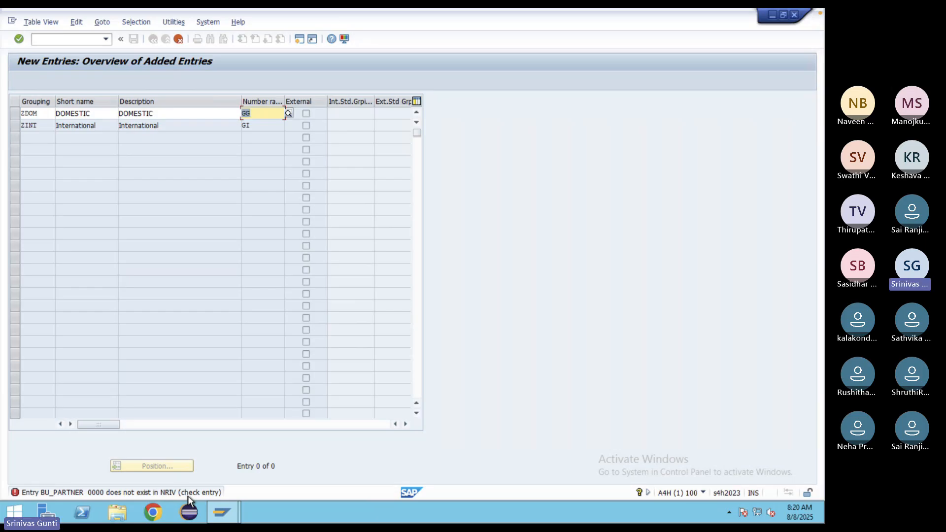
# - Dismiss the missing number range error and clear the GG and GI ranges from ZDOM and ZINT
pyautogui.press('Return')
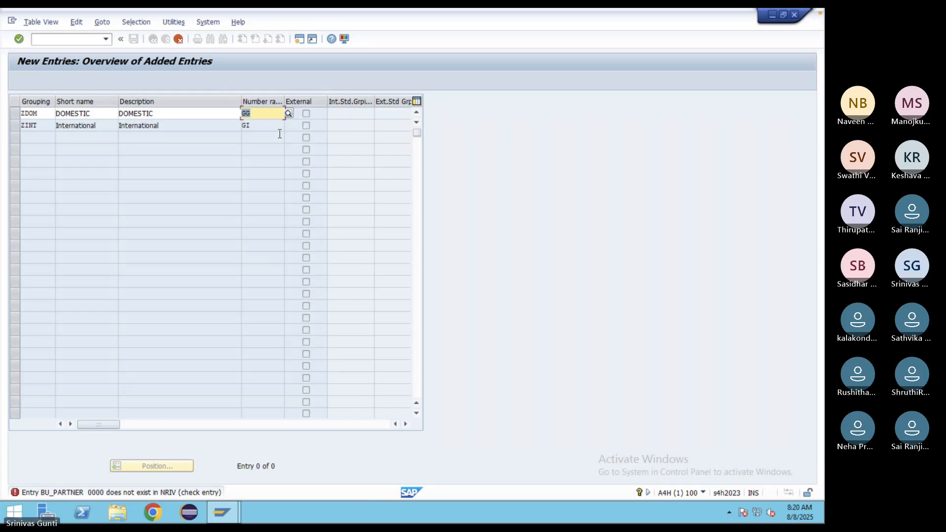
pyautogui.press('BackSpace')
pyautogui.click(266, 114)
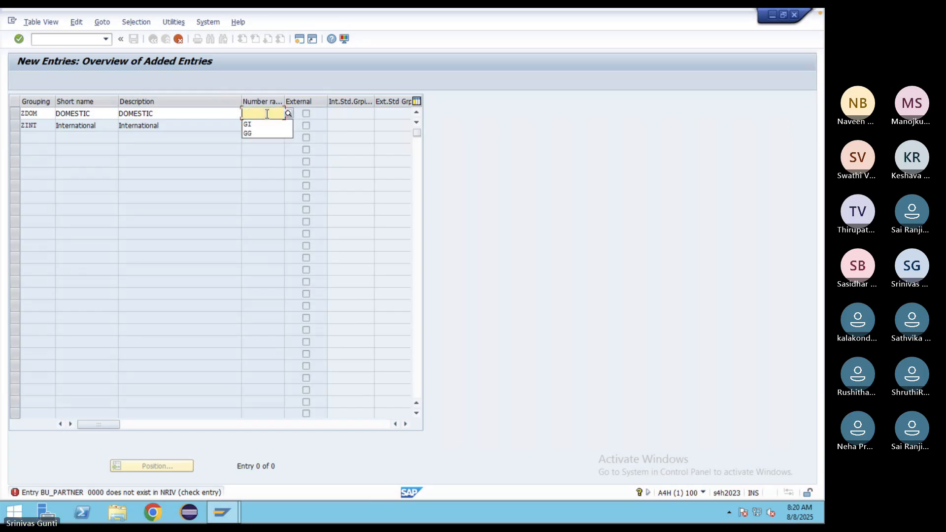
pyautogui.press('Return')
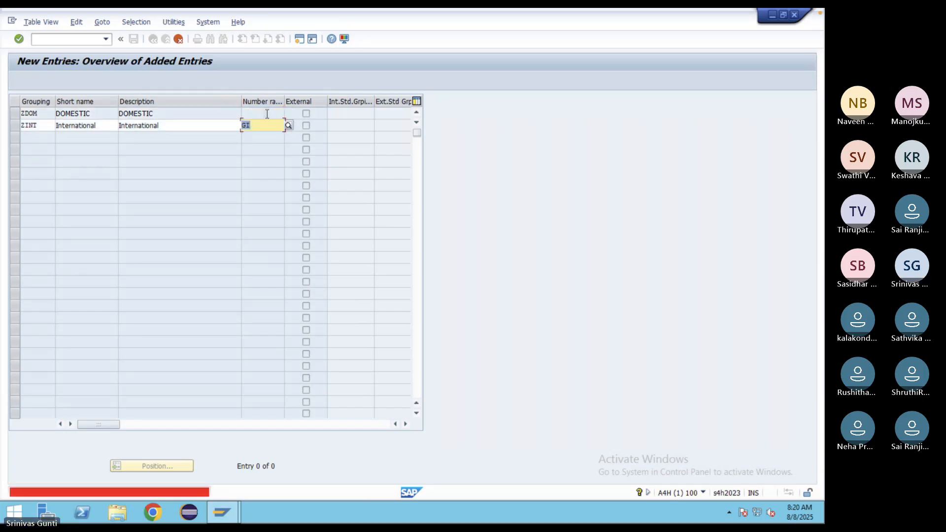
pyautogui.press('BackSpace')
# - Save the groupings under a customizing request and return to the IMG tree
pyautogui.press('Return')
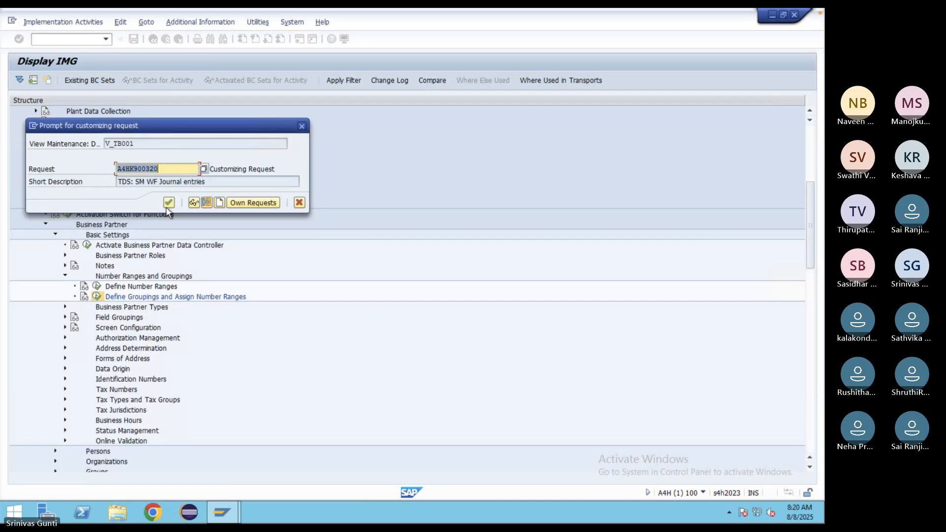
pyautogui.click(169, 202)
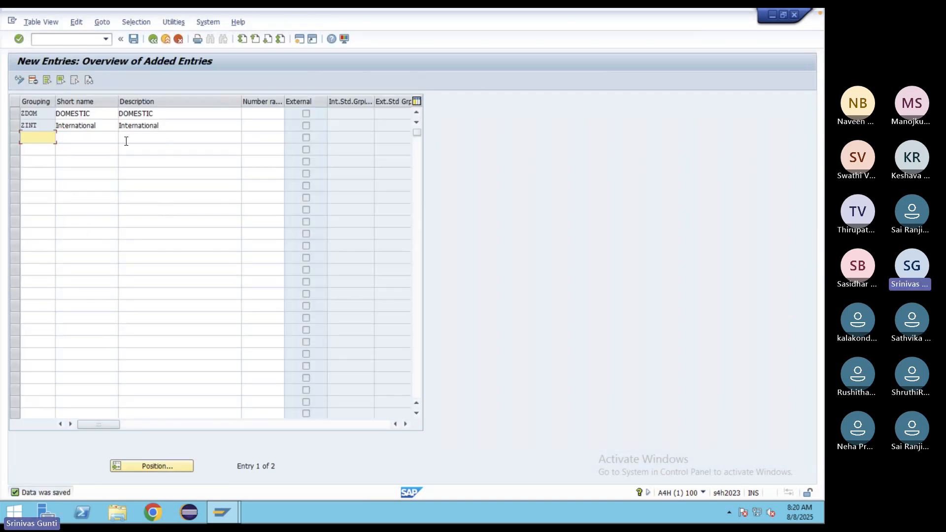
pyautogui.click(153, 41)
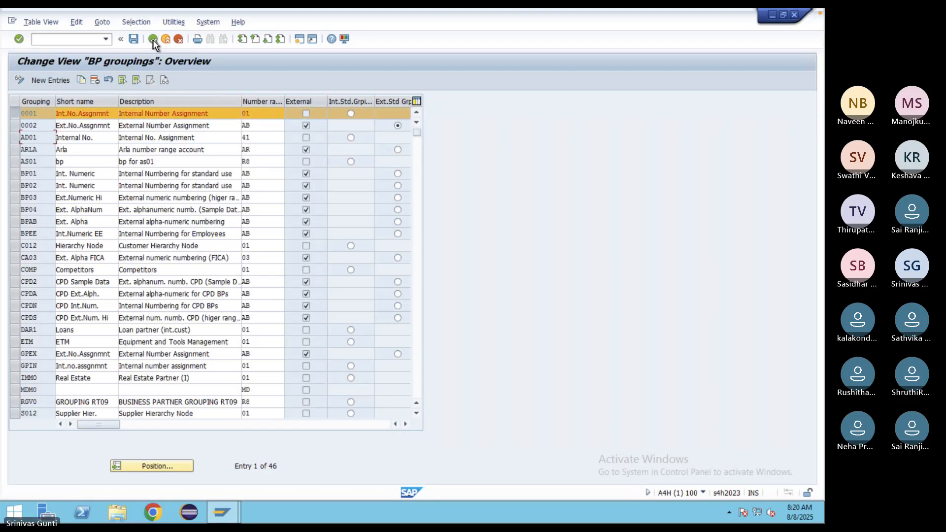
pyautogui.click(153, 41)
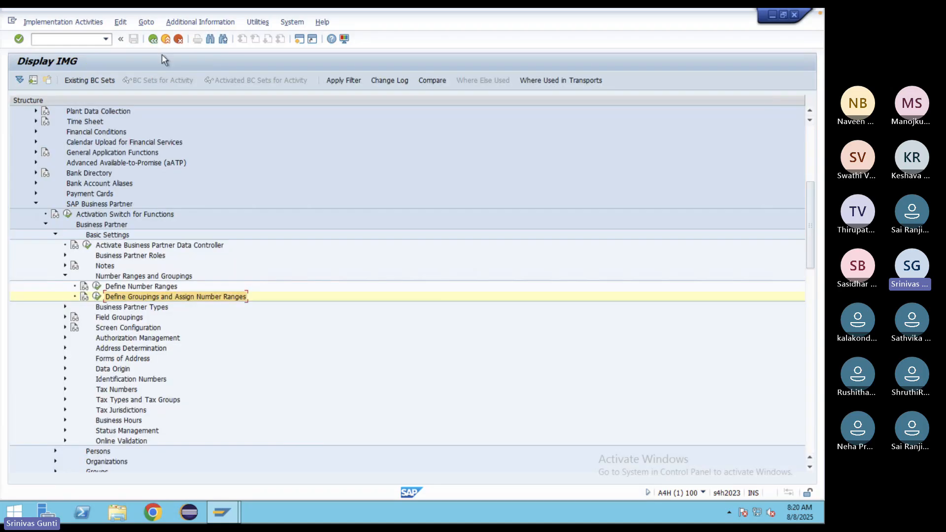
# - Open the BU_PARTNER intervals in change mode and insert a new row with number range GG
pyautogui.click(97, 286)
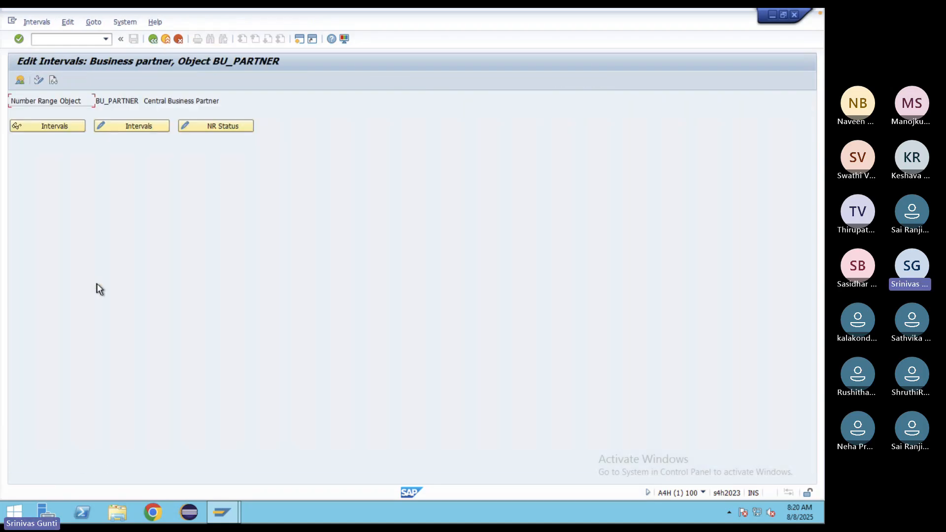
pyautogui.click(66, 126)
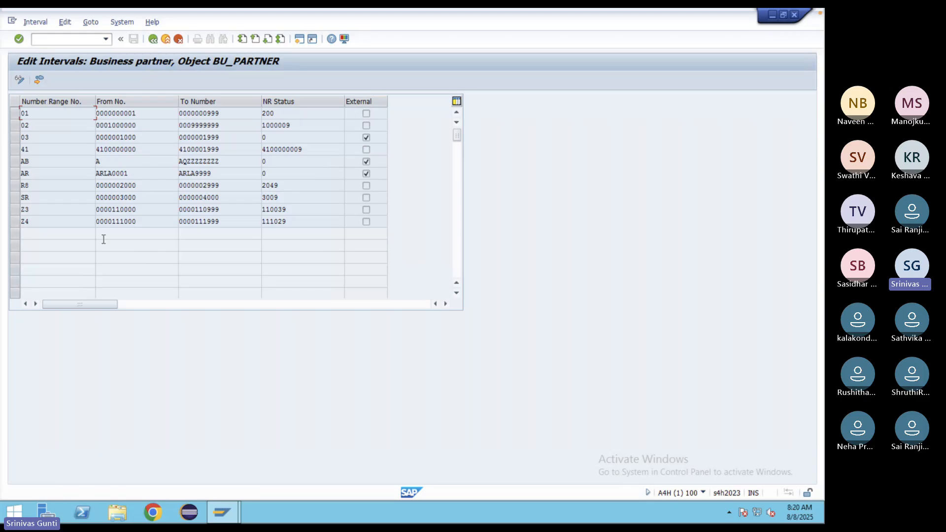
pyautogui.click(20, 79)
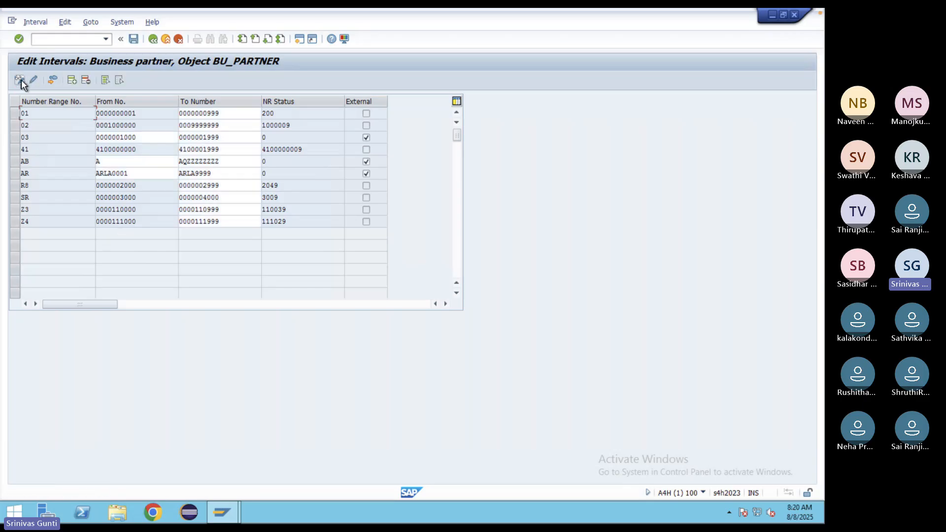
pyautogui.click(72, 81)
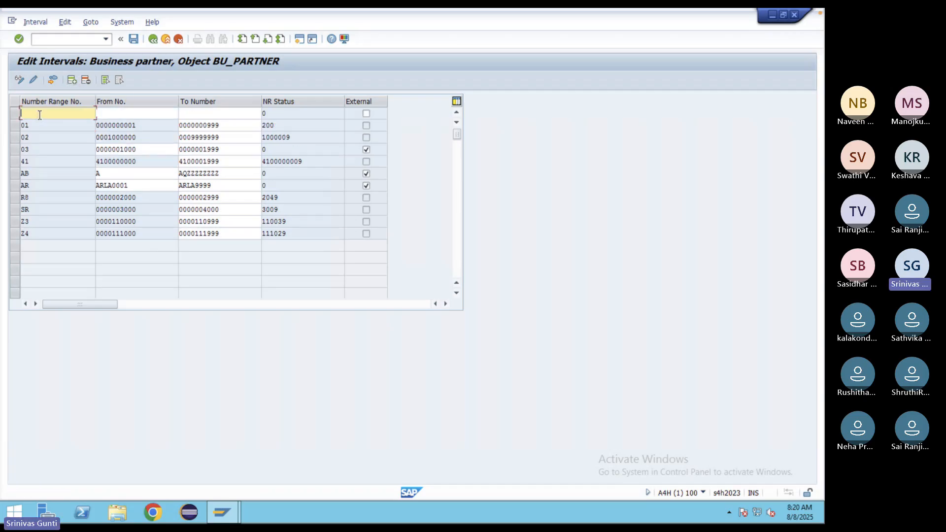
pyautogui.write('GG')
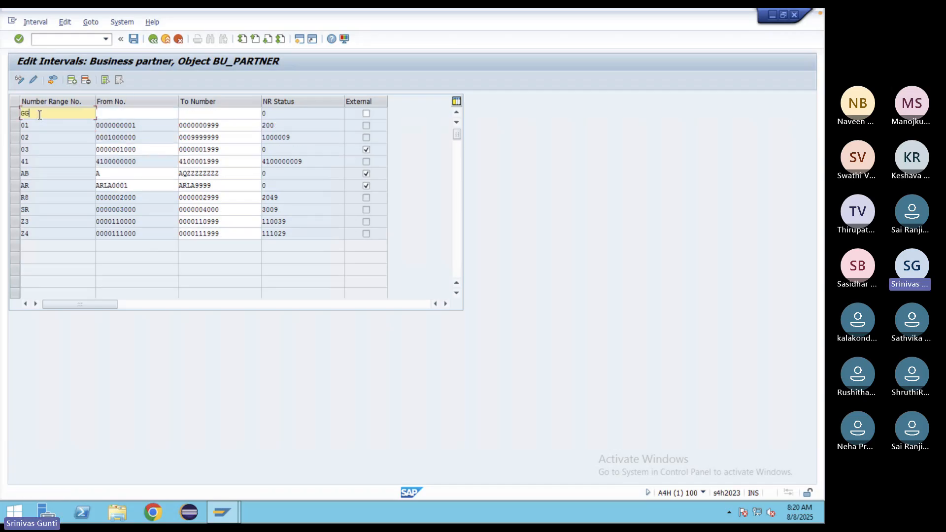
pyautogui.click(121, 114)
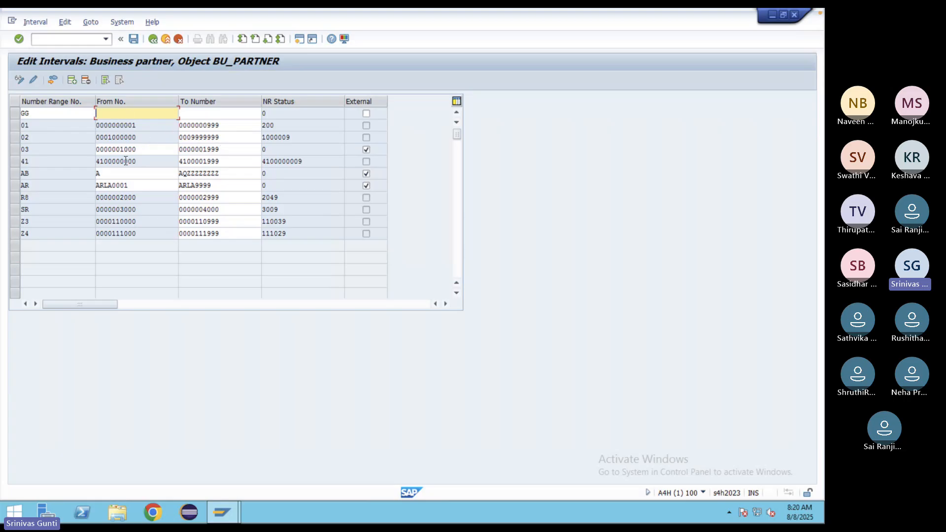
pyautogui.click(52, 80)
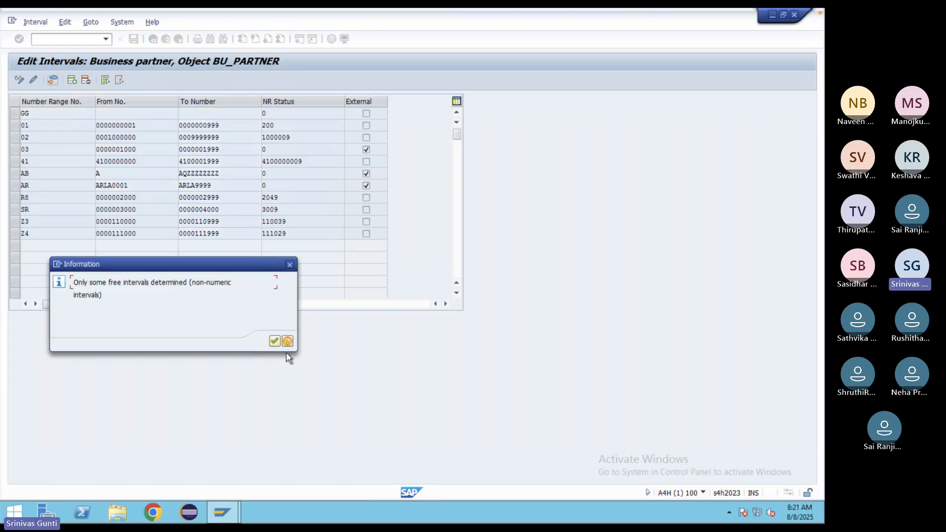
pyautogui.click(273, 341)
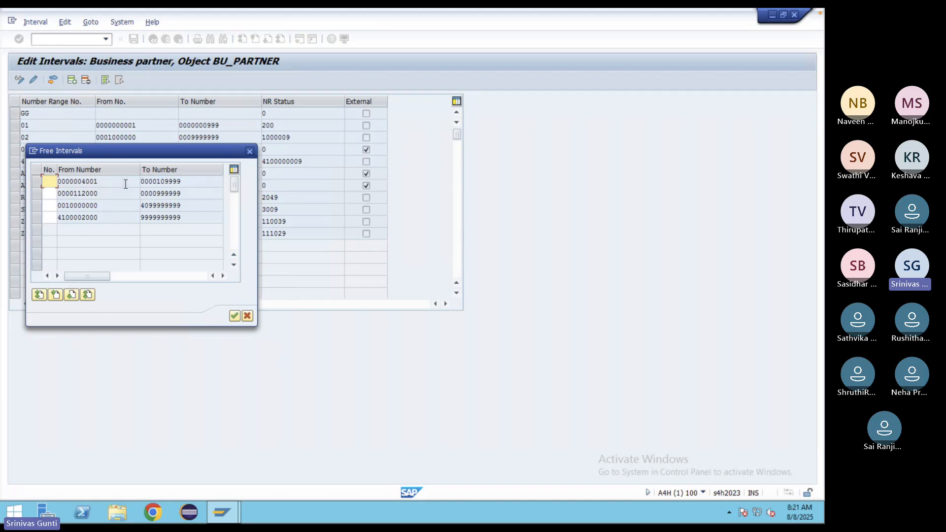
pyautogui.moveTo(102, 181); pyautogui.dragTo(54, 176)
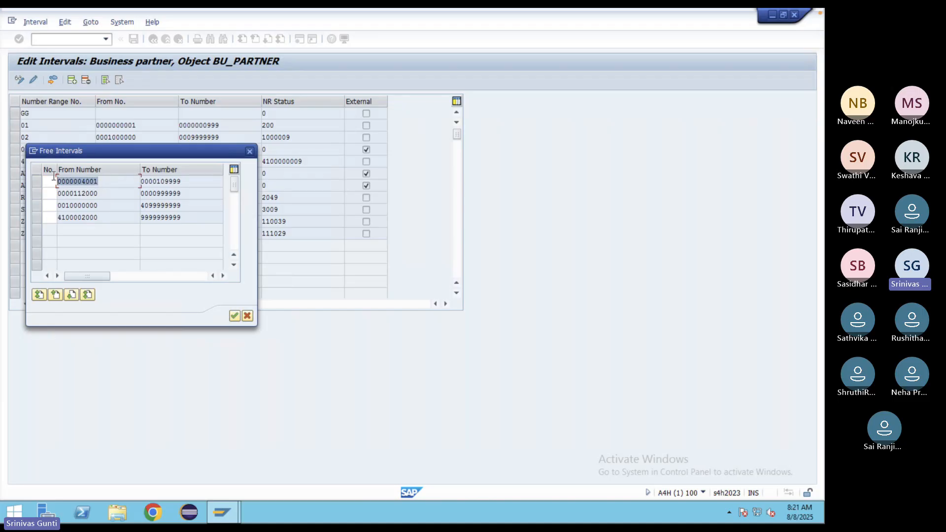
pyautogui.click(53, 176)
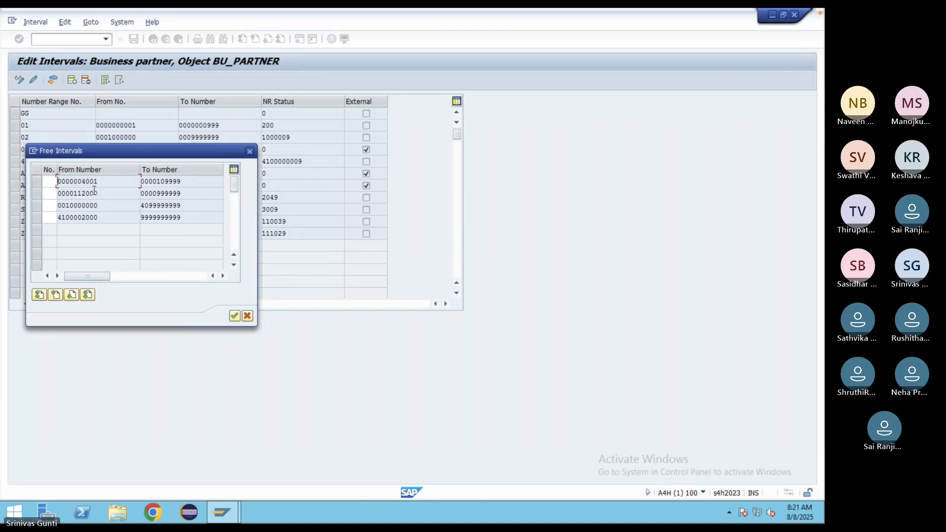
pyautogui.press('super+t')
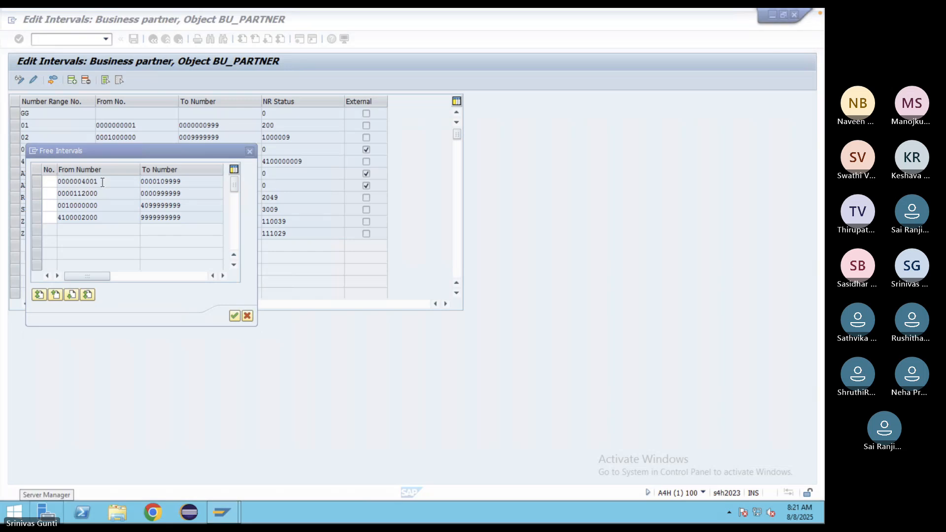
pyautogui.doubleClick(102, 182)
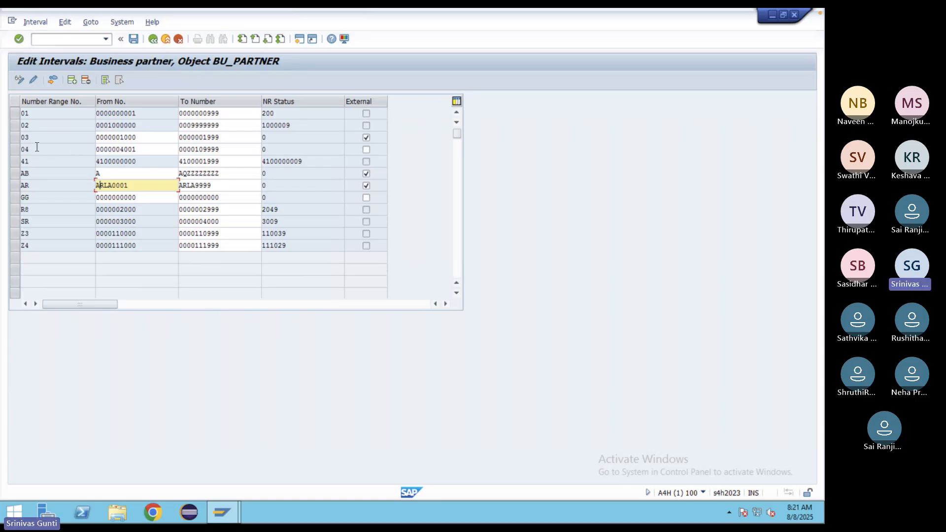
# - Select row 04, recheck free intervals twice, then try saving (rejected on GG) and exit editing
pyautogui.click(20, 150)
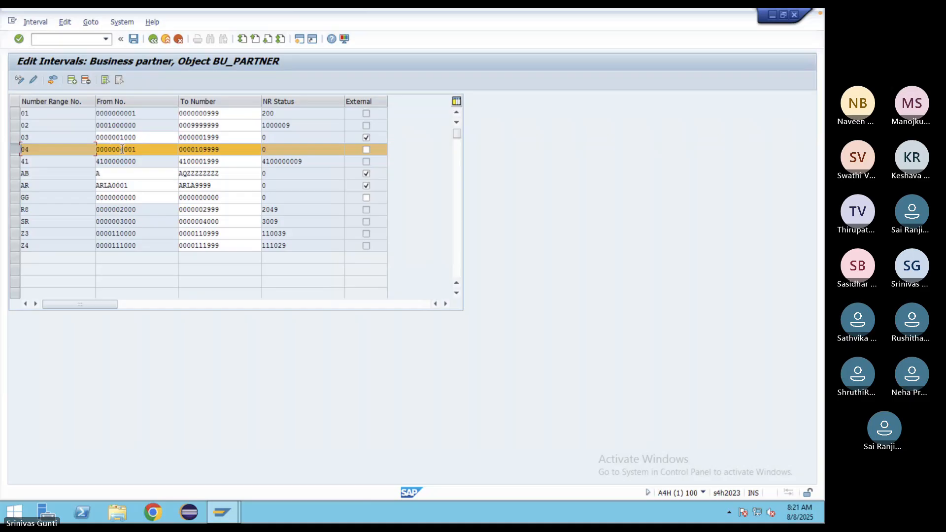
pyautogui.click(53, 80)
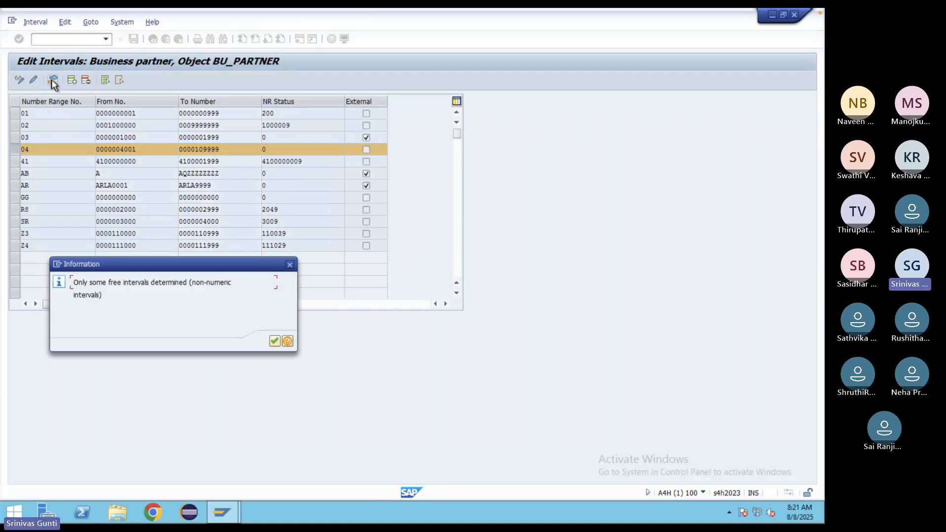
pyautogui.click(273, 341)
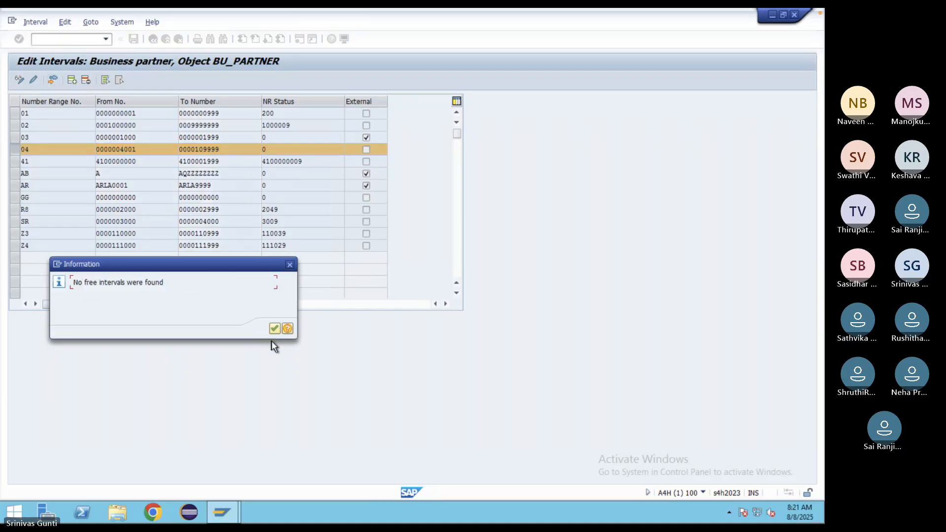
pyautogui.click(274, 329)
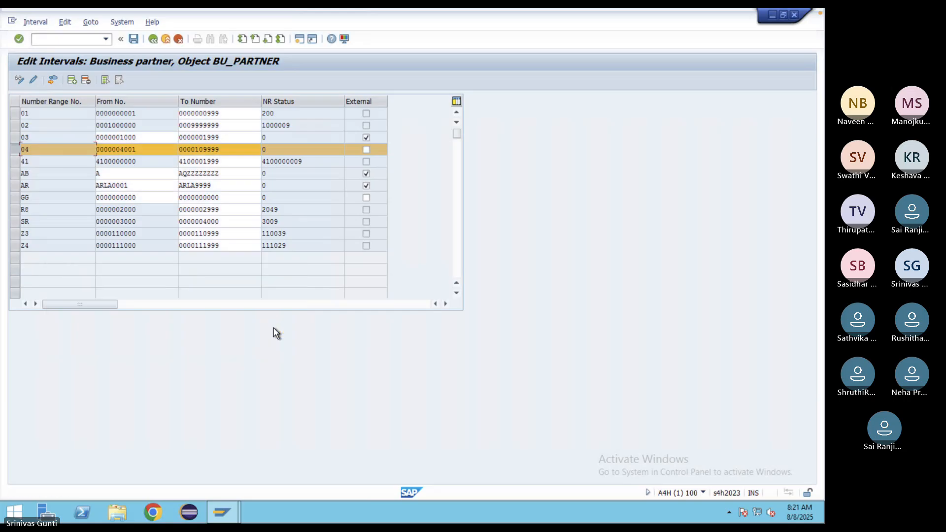
pyautogui.click(52, 81)
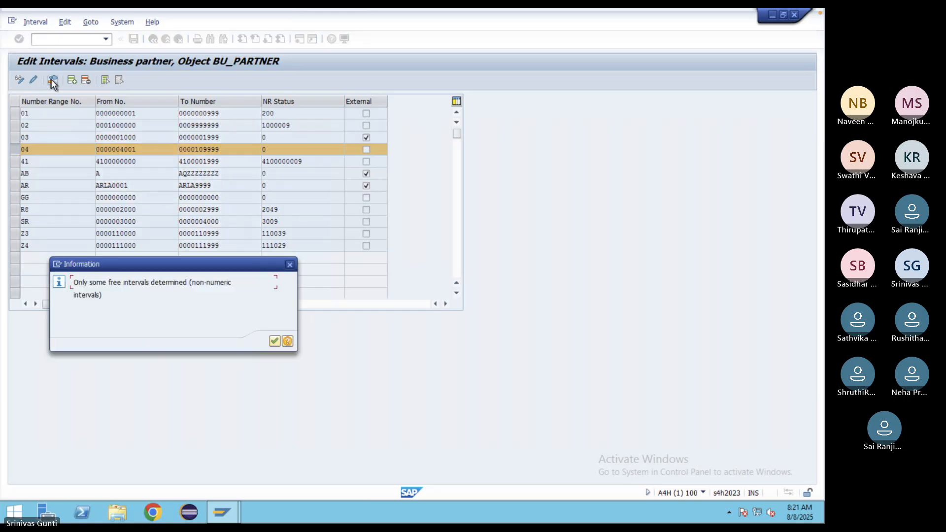
pyautogui.click(274, 341)
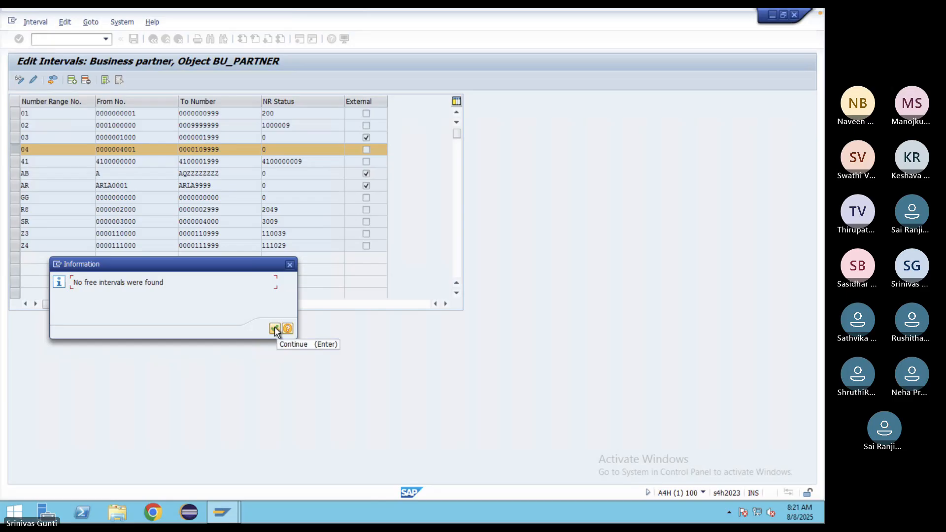
pyautogui.click(274, 328)
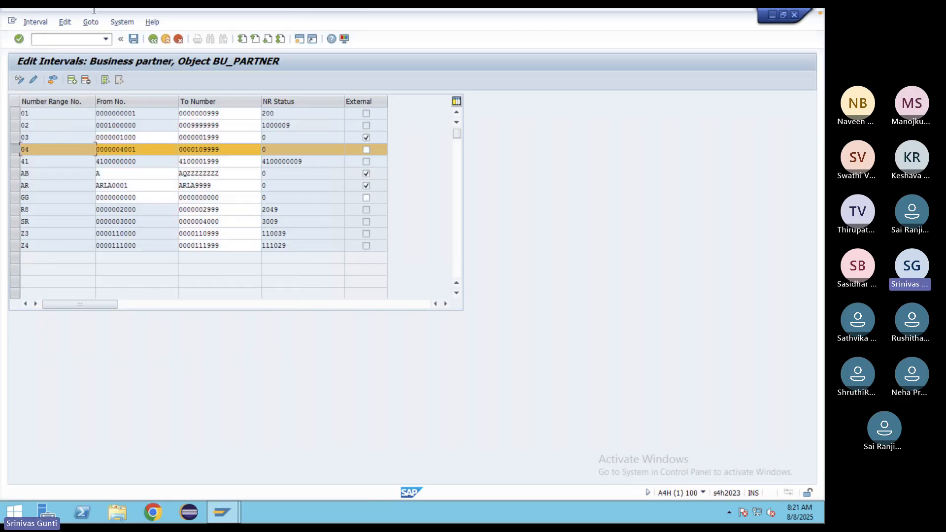
pyautogui.click(133, 39)
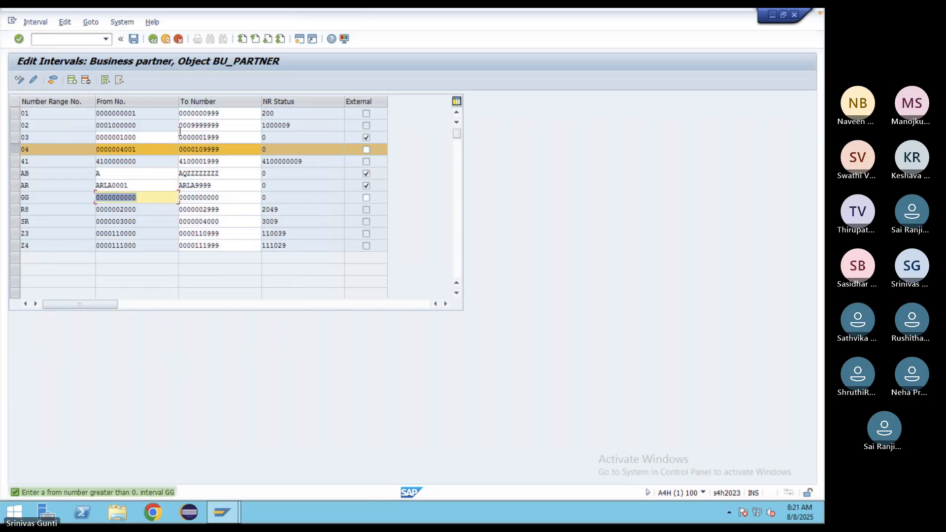
pyautogui.click(152, 39)
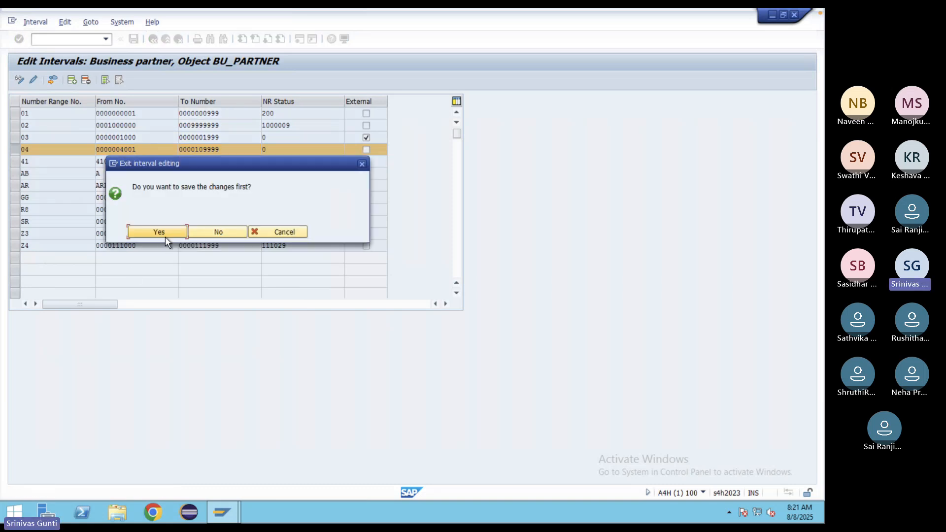
pyautogui.click(165, 237)
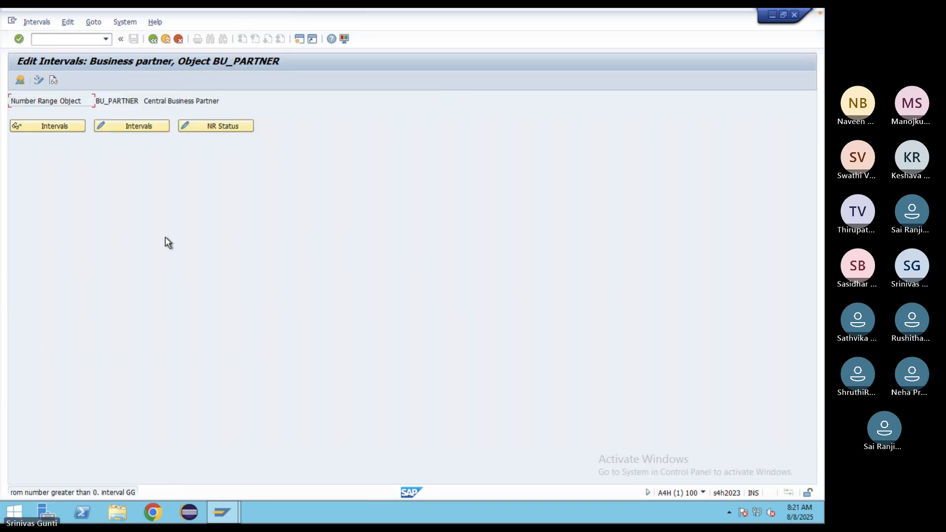
pyautogui.click(103, 127)
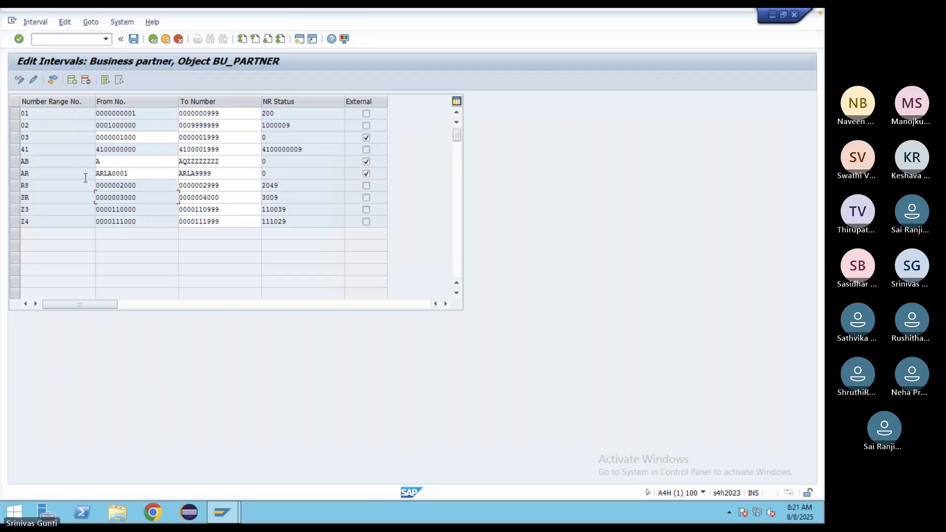
pyautogui.click(72, 80)
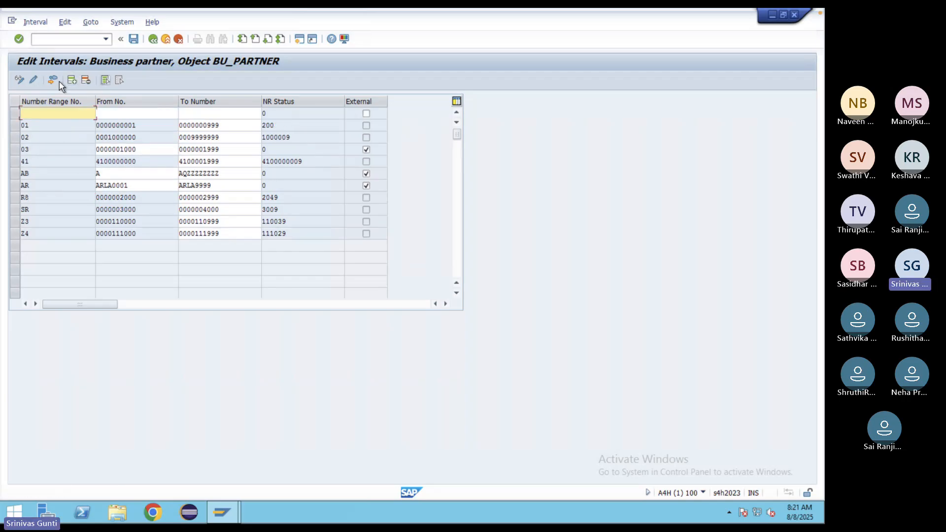
pyautogui.click(55, 80)
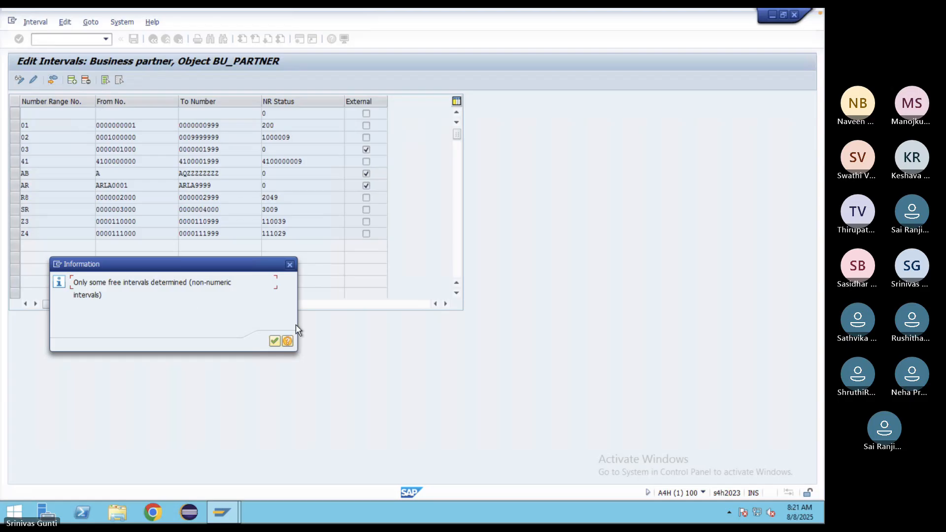
pyautogui.click(275, 340)
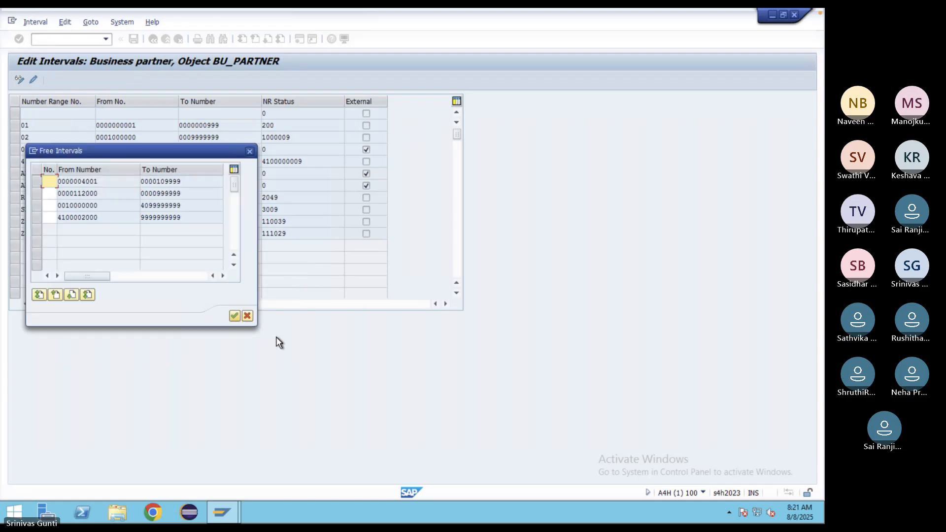
pyautogui.doubleClick(104, 182)
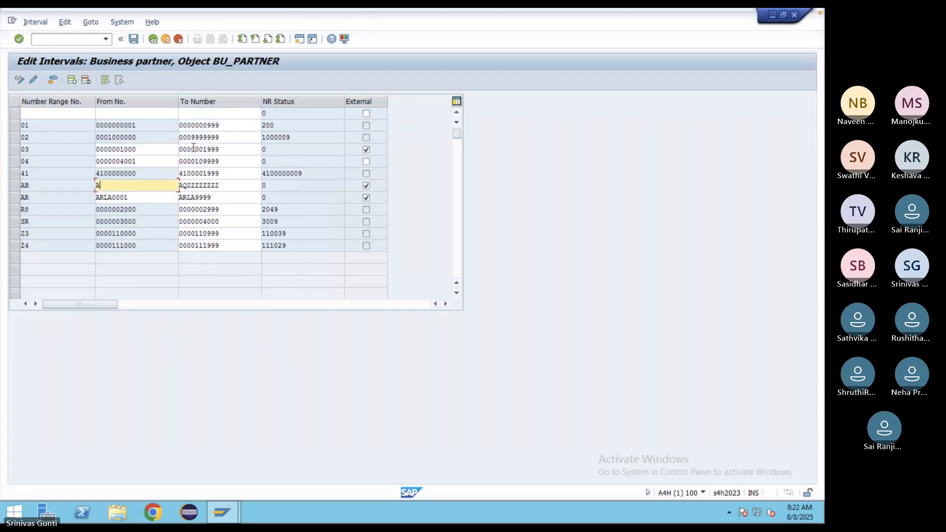
# - Delete the empty first row and save the intervals, acknowledging the transport notice
pyautogui.click(16, 114)
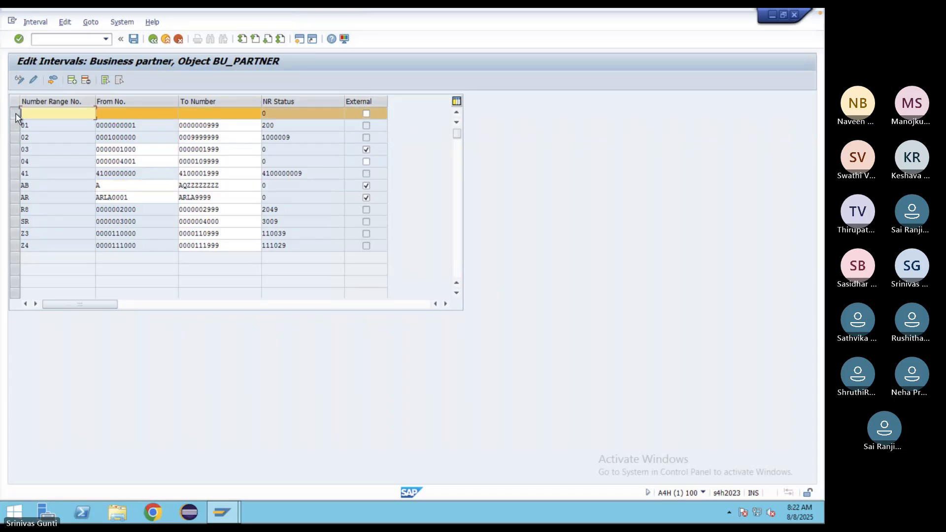
pyautogui.click(85, 80)
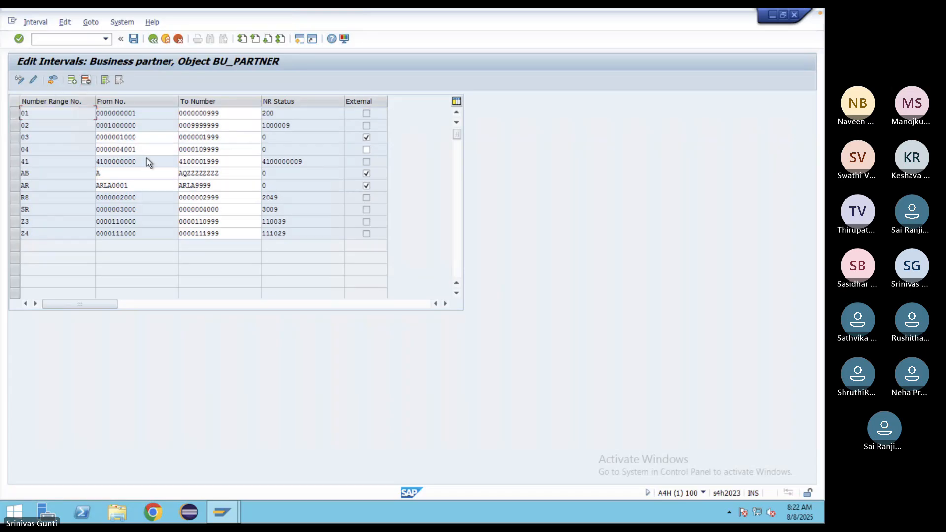
pyautogui.click(133, 38)
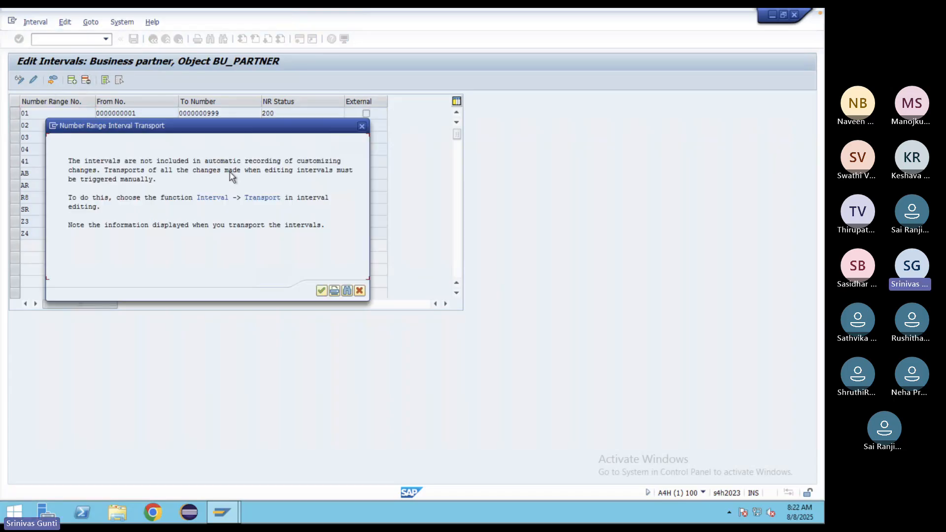
pyautogui.click(321, 291)
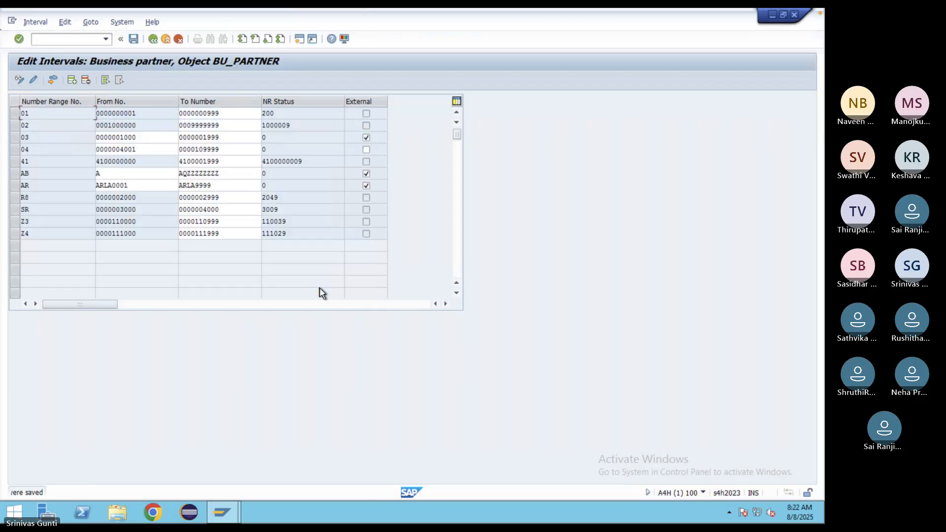
pyautogui.click(13, 150)
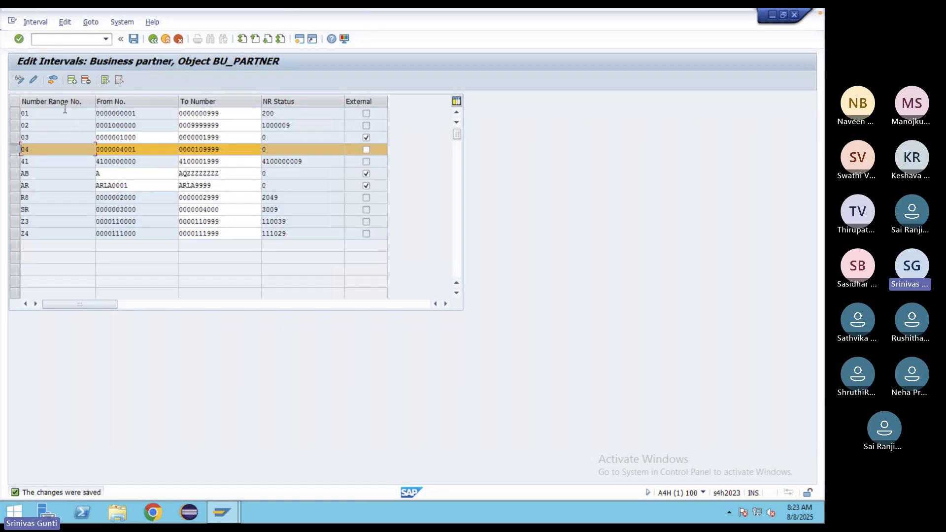
pyautogui.click(52, 79)
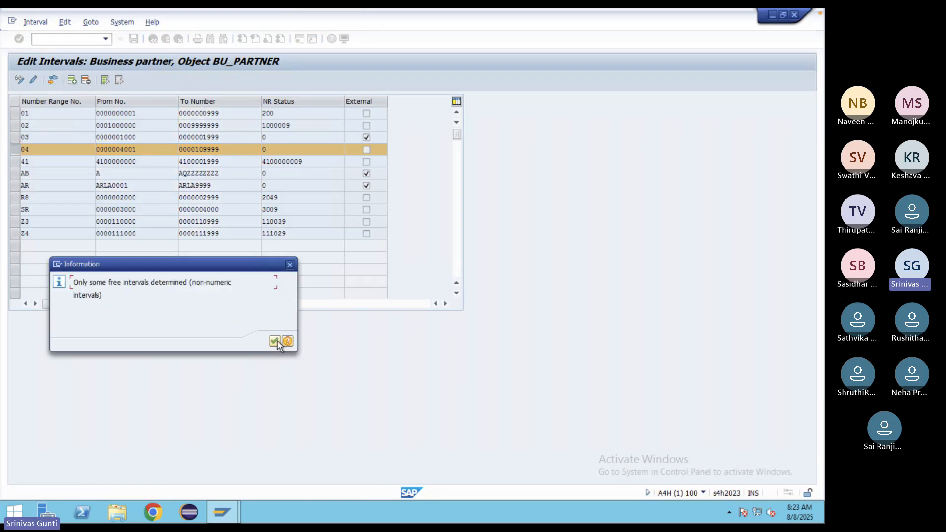
pyautogui.click(276, 343)
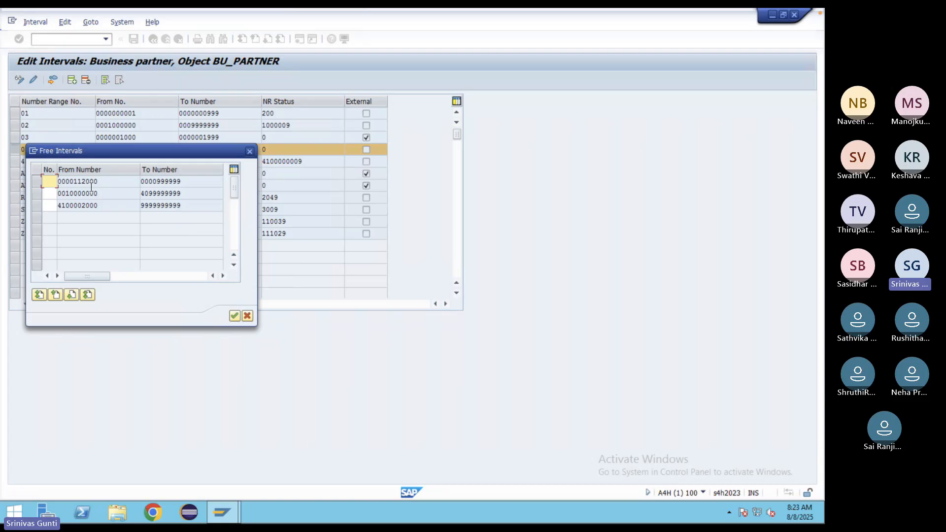
pyautogui.doubleClick(92, 185)
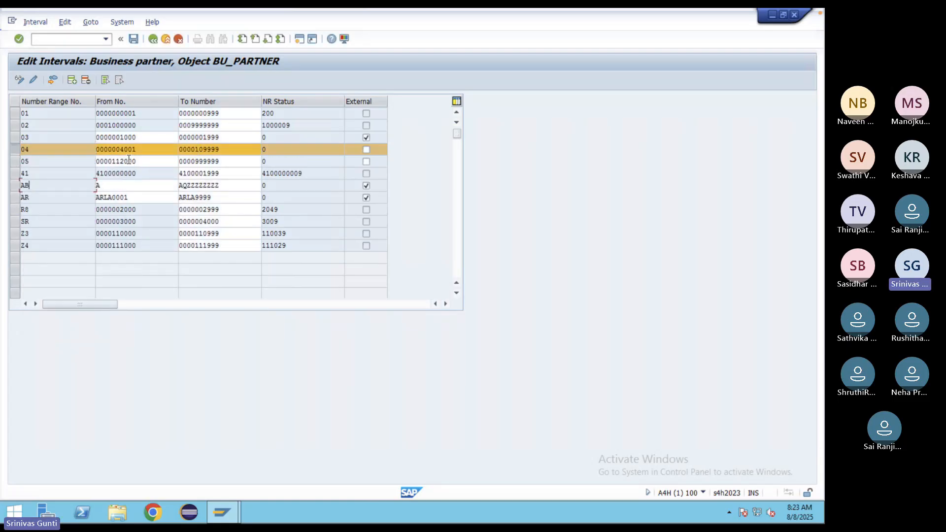
pyautogui.click(132, 42)
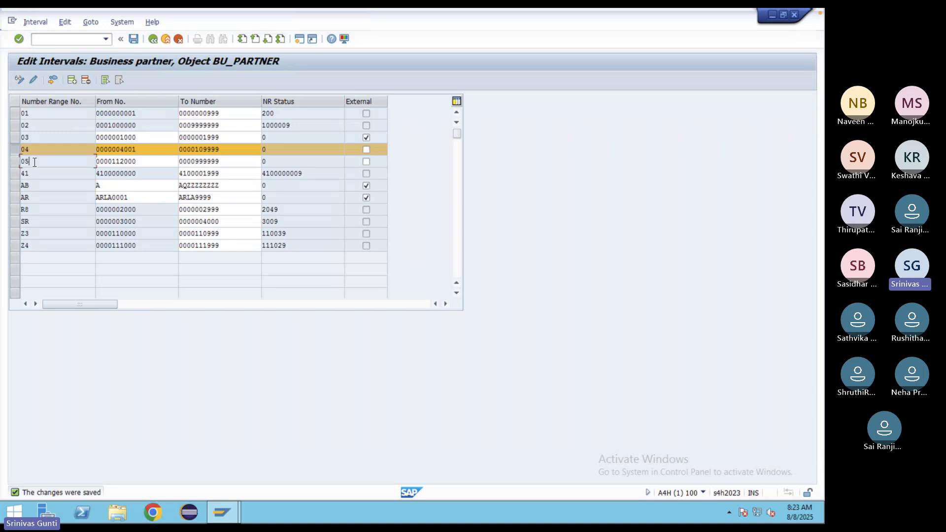
pyautogui.click(152, 39)
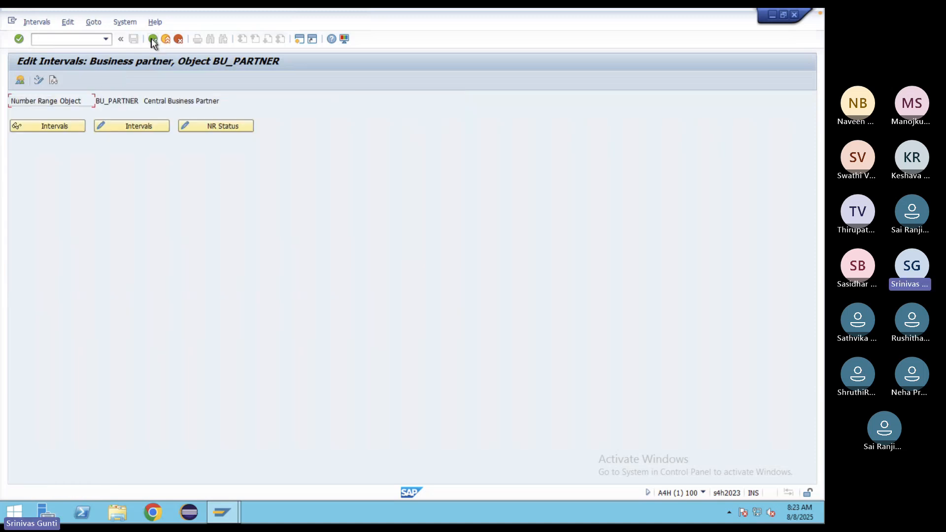
# - Open Define Groupings and Assign Number Ranges, positioned at grouping ZDOM
pyautogui.click(153, 40)
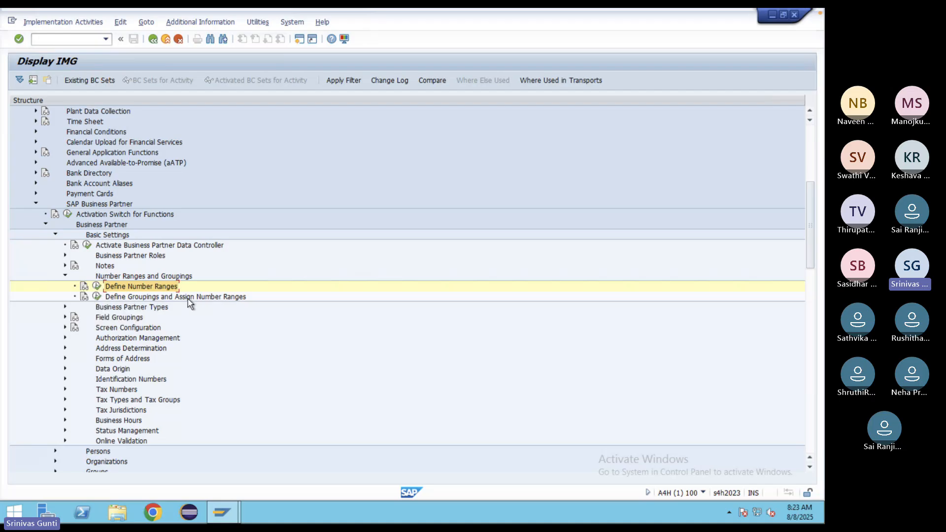
pyautogui.click(97, 297)
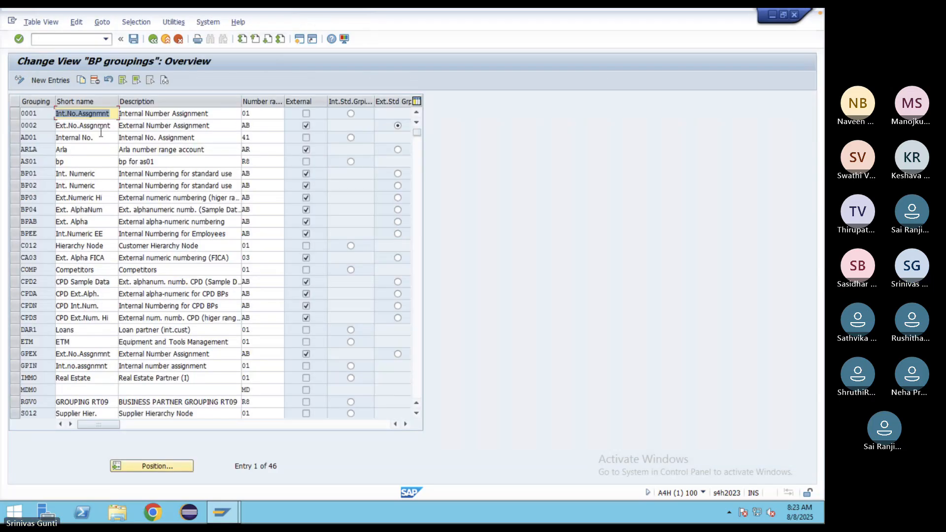
pyautogui.click(158, 468)
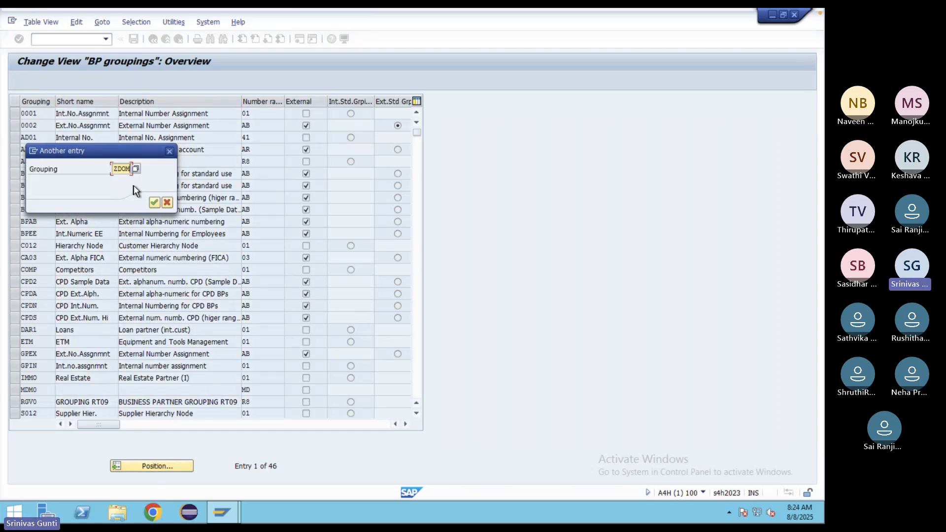
pyautogui.press('Return')
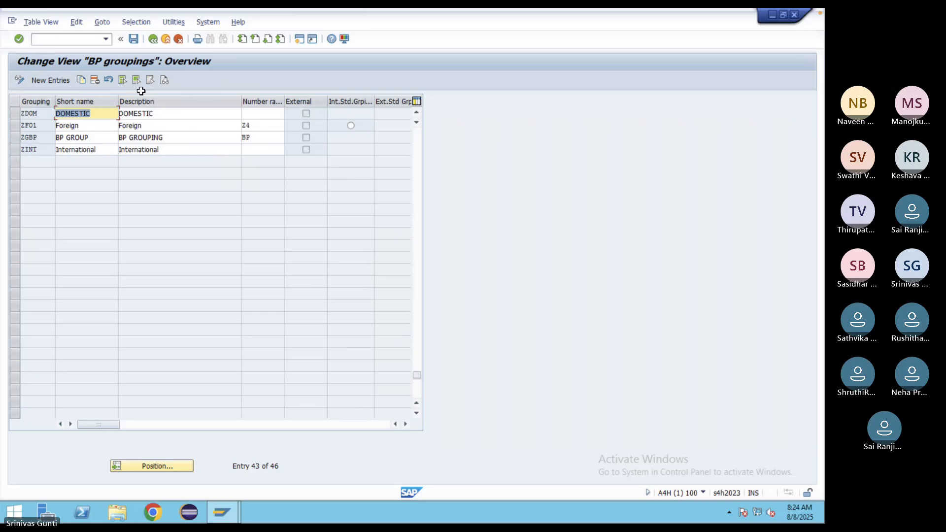
# - Assign number range 04 to grouping ZDOM and 05 to grouping ZINT
pyautogui.click(256, 112)
pyautogui.write('04')
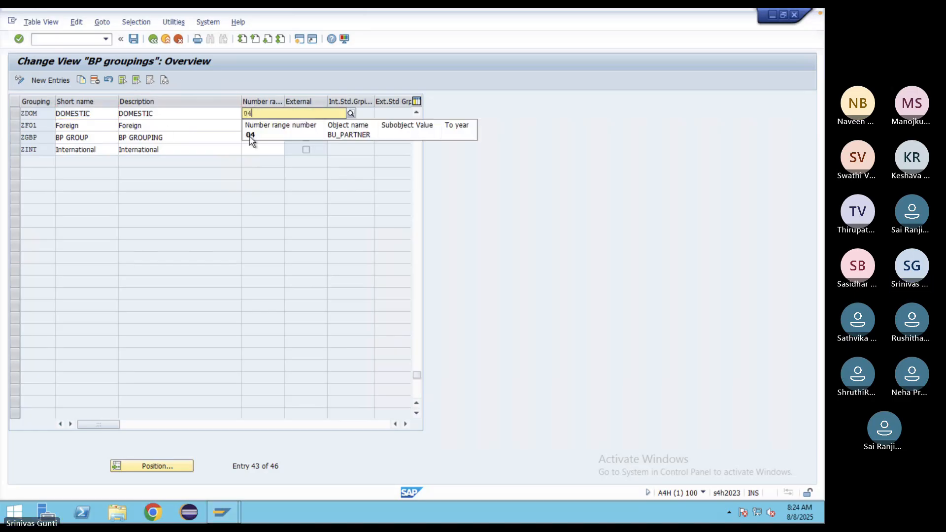
pyautogui.click(250, 138)
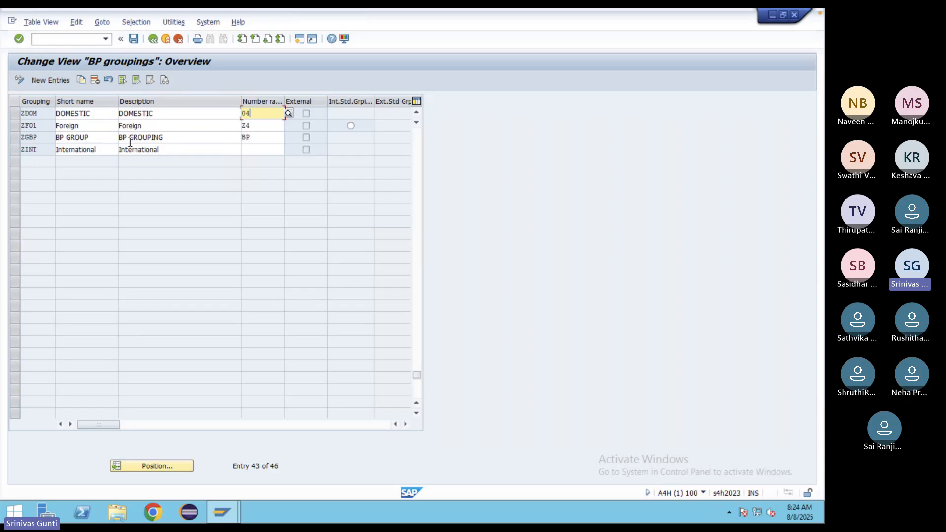
pyautogui.click(252, 149)
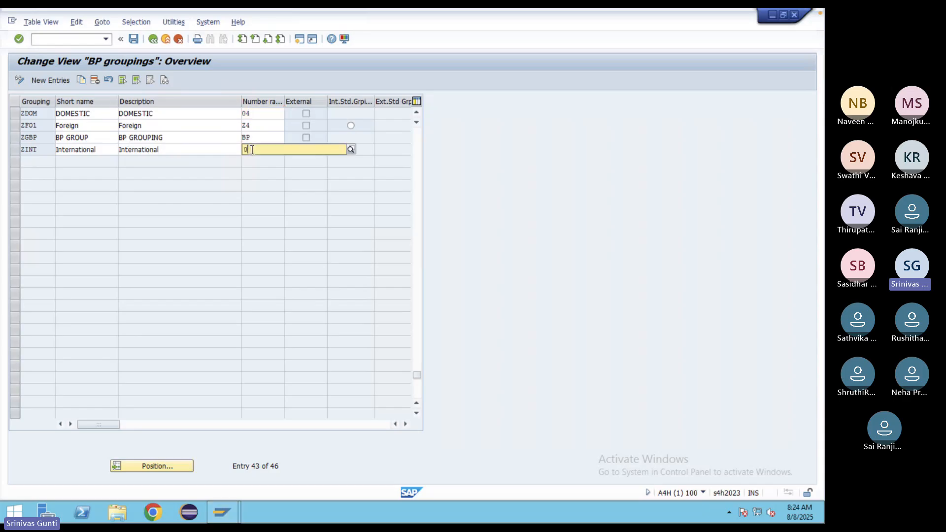
pyautogui.write('05')
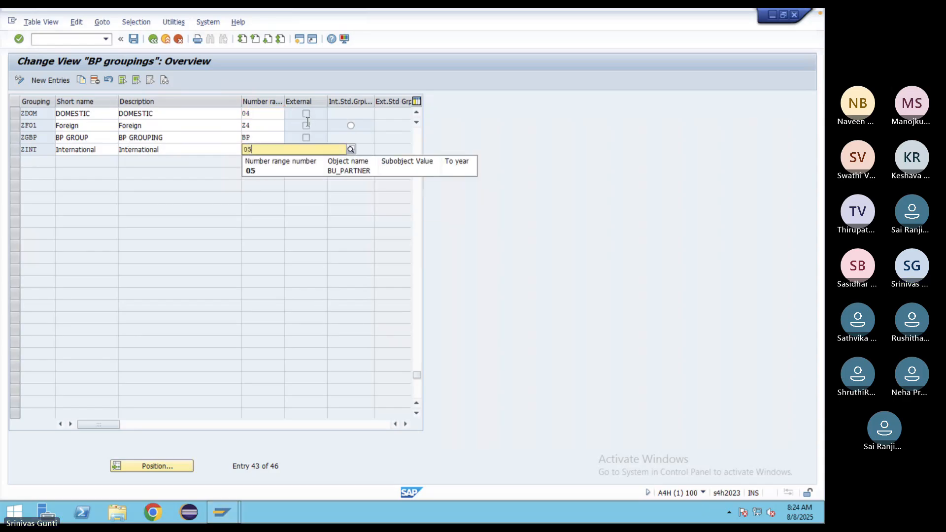
pyautogui.click(259, 170)
pyautogui.press('Return')
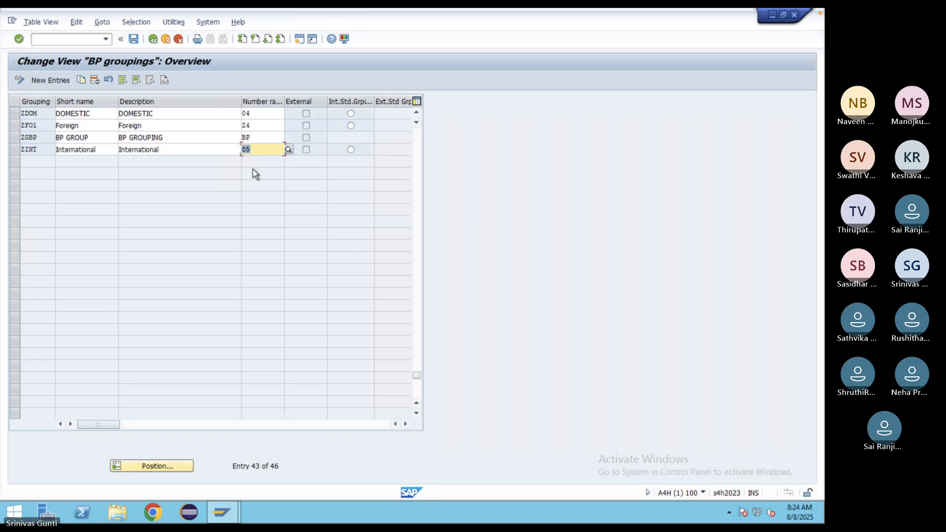
# - Save the assignments under a customizing request and head back toward SAP Easy Access
pyautogui.click(134, 39)
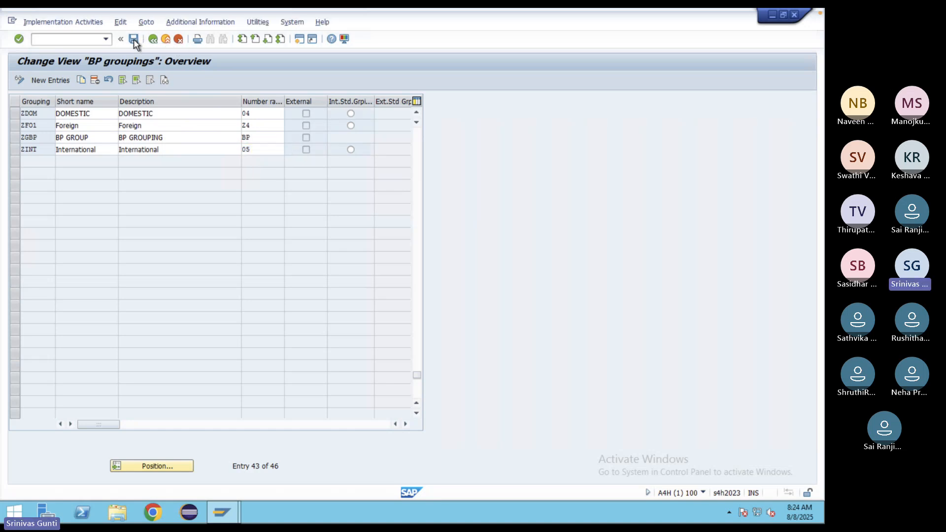
pyautogui.click(168, 202)
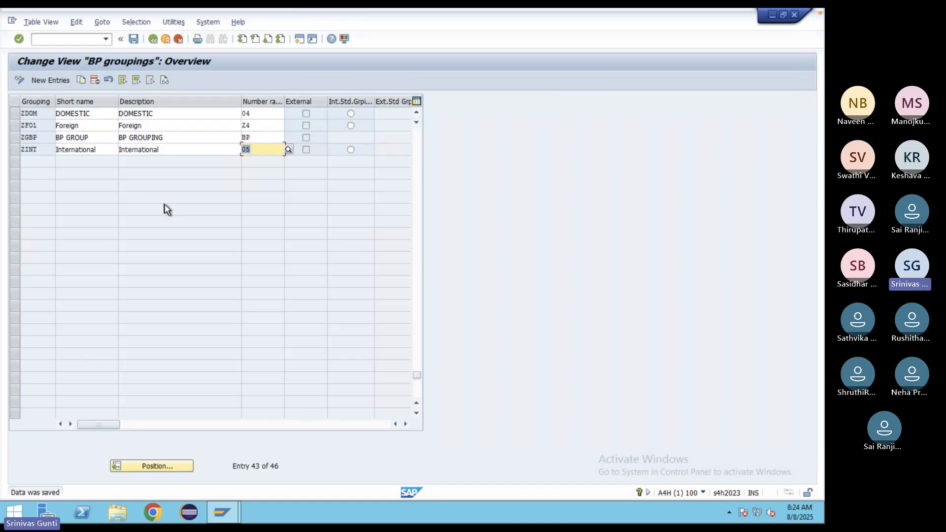
pyautogui.click(69, 39)
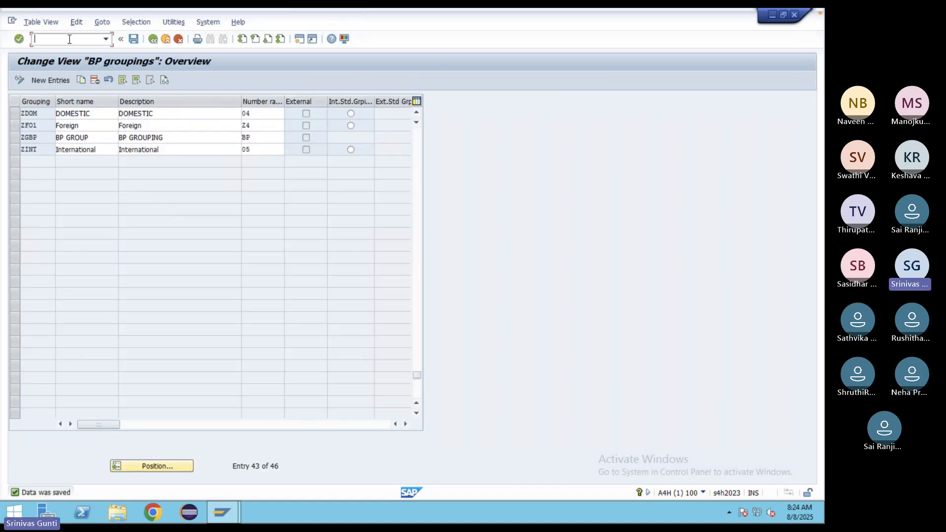
# - Run transaction BP and start creating a new organization business partner
pyautogui.write('/n')
pyautogui.press('Return')
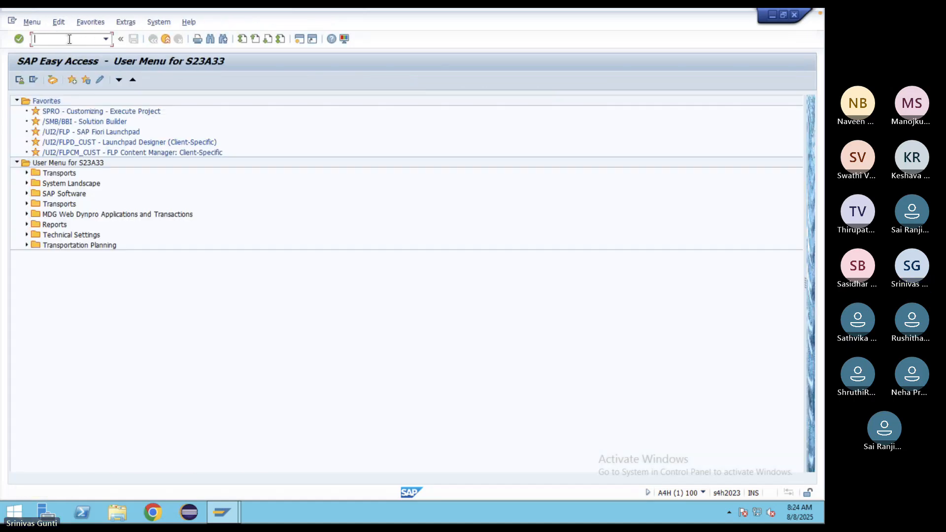
pyautogui.write('bp')
pyautogui.press('Return')
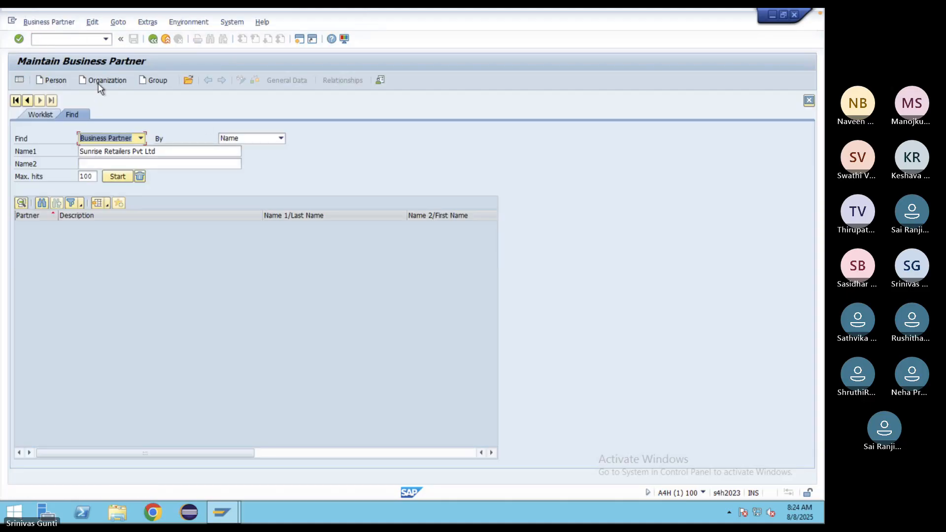
pyautogui.click(95, 81)
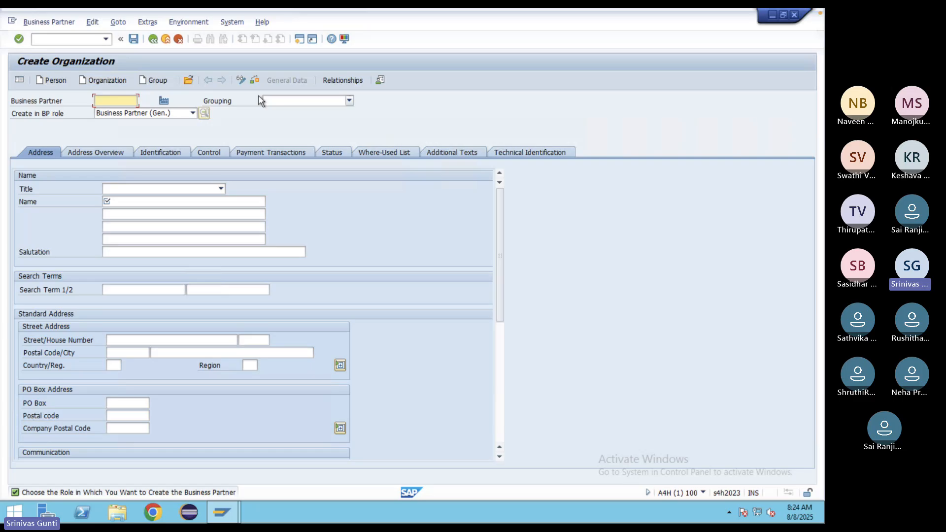
# - Select DOMESTIC as the organization's grouping
pyautogui.click(349, 101)
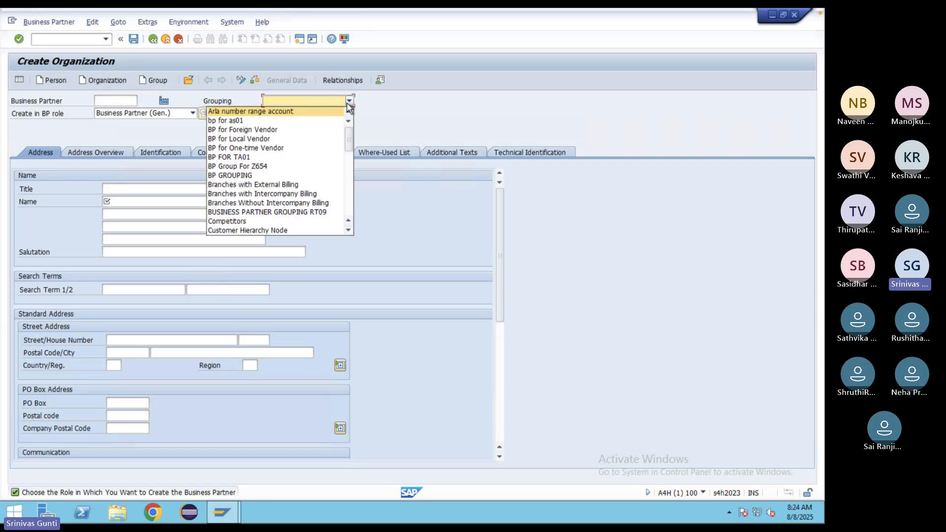
pyautogui.scroll(-8, 274, 155)
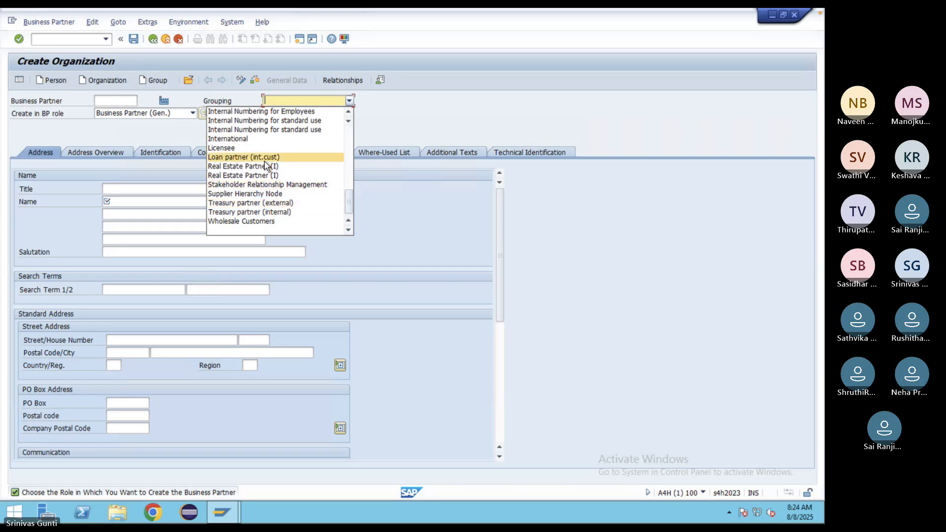
pyautogui.scroll(3, 262, 184)
pyautogui.scroll(5, 262, 184)
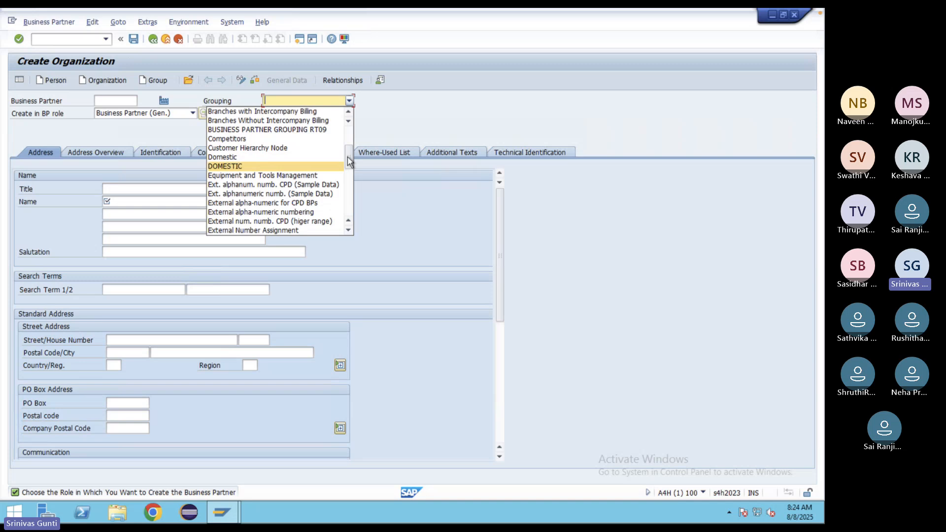
pyautogui.moveTo(349, 161); pyautogui.dragTo(348, 189)
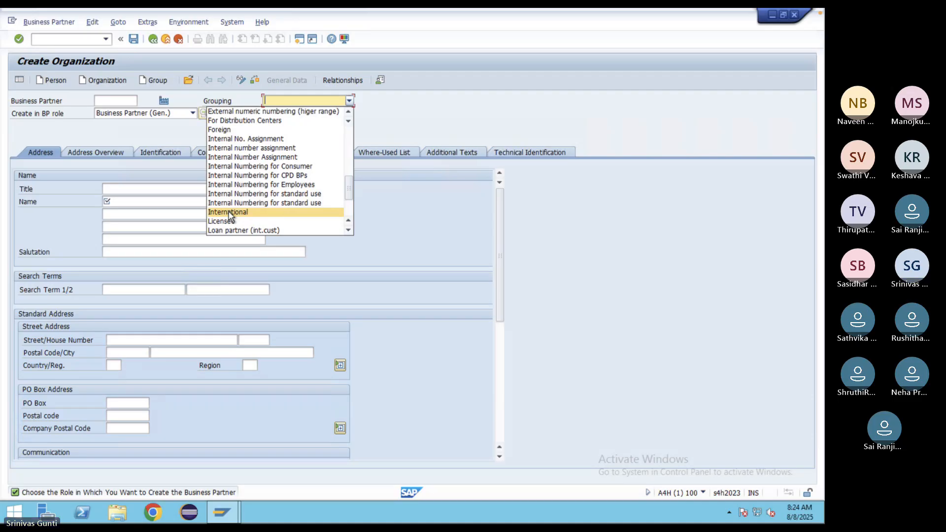
pyautogui.click(351, 121)
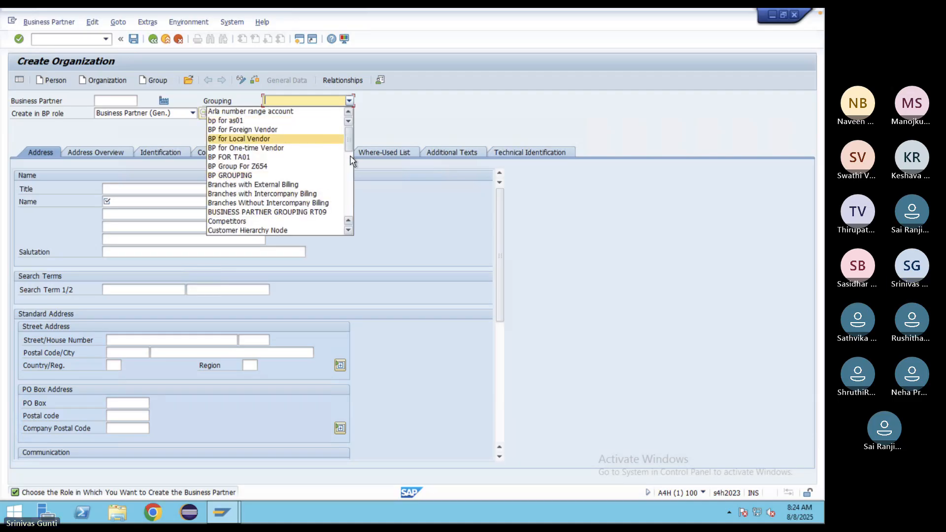
pyautogui.scroll(-4, 349, 162)
pyautogui.scroll(1, 348, 161)
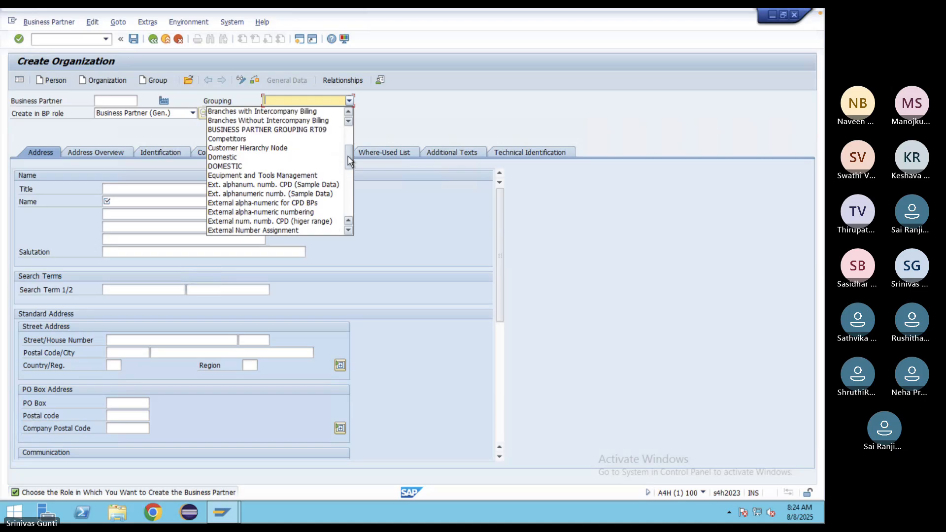
pyautogui.click(224, 166)
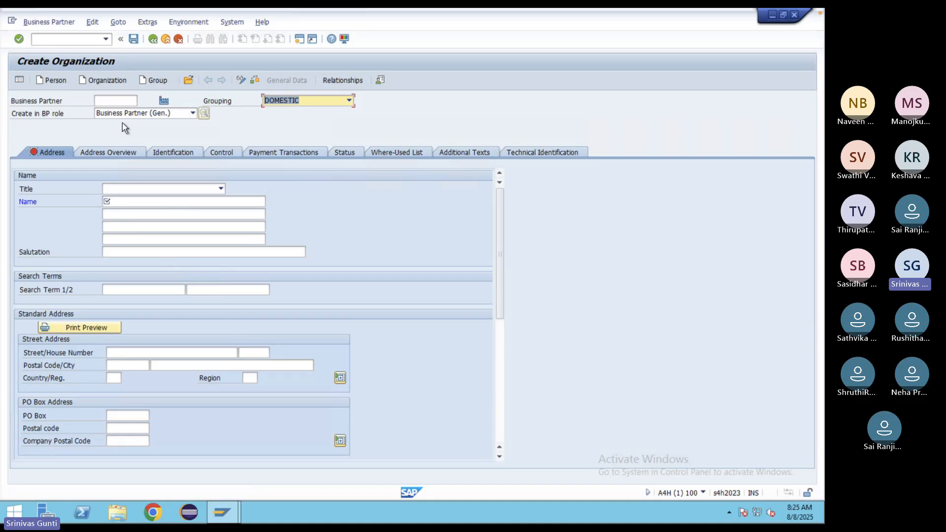
# - Set title Company, name 'test Comapny' and search term Test
pyautogui.click(221, 190)
pyautogui.click(120, 203)
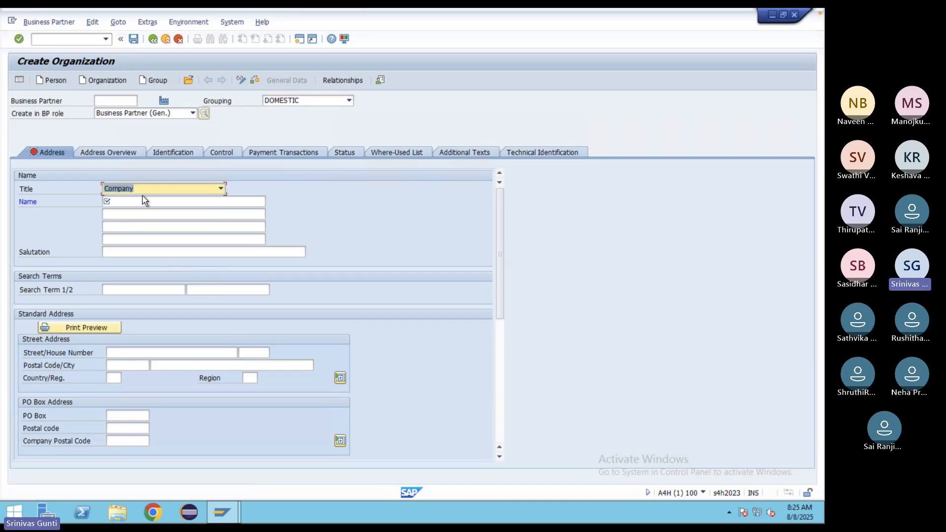
pyautogui.click(137, 201)
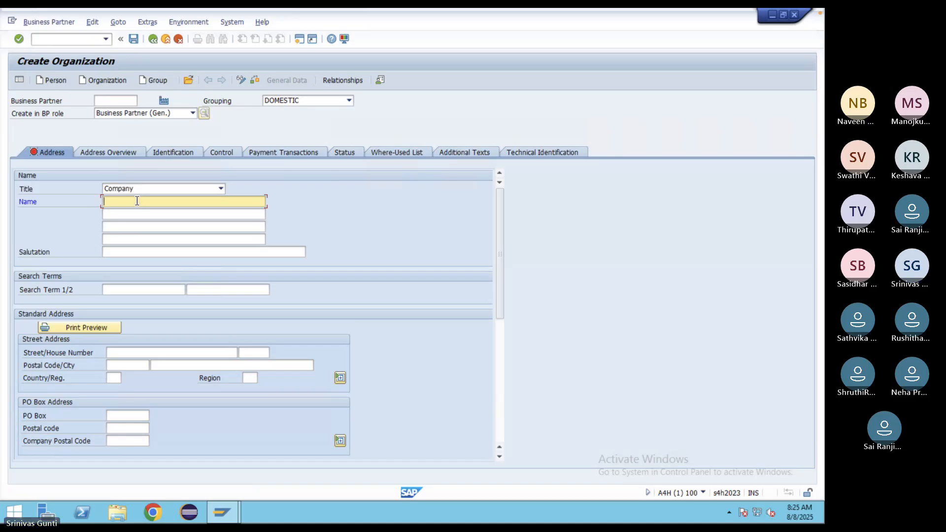
pyautogui.write('test Comapny')
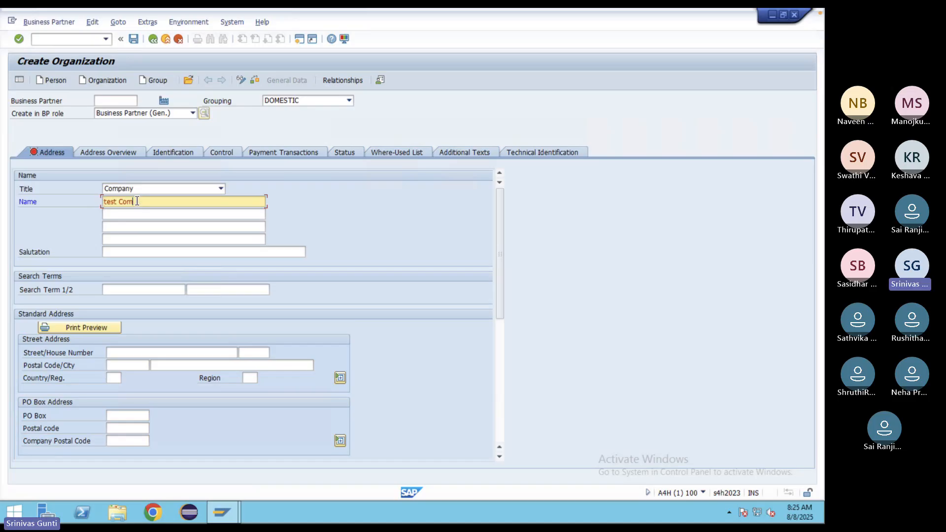
pyautogui.click(126, 287)
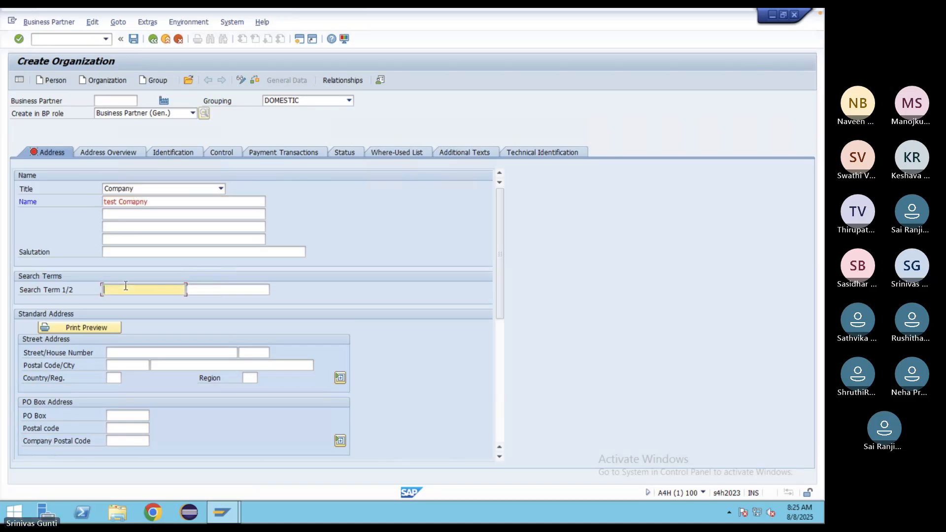
pyautogui.write('Test')
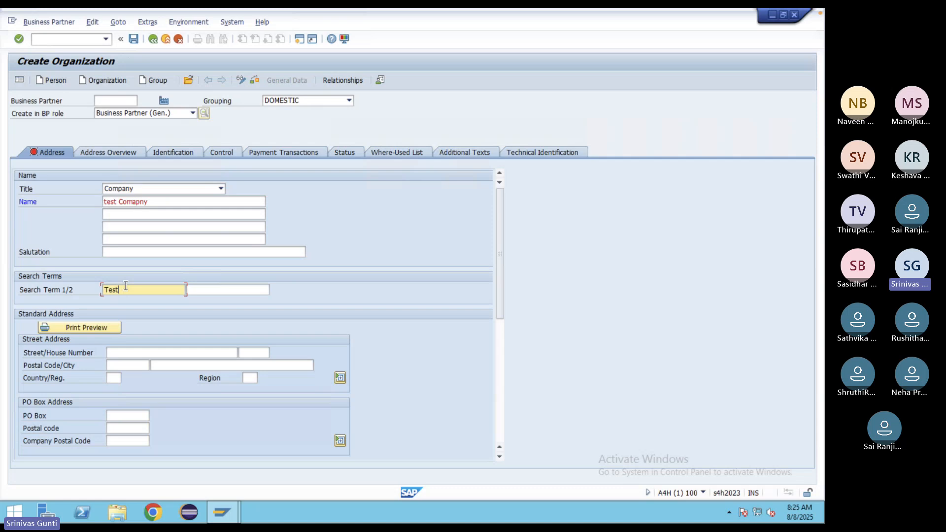
# - Enter the street, postal code 75072 and city Mckinney
pyautogui.click(124, 354)
pyautogui.write('Be')
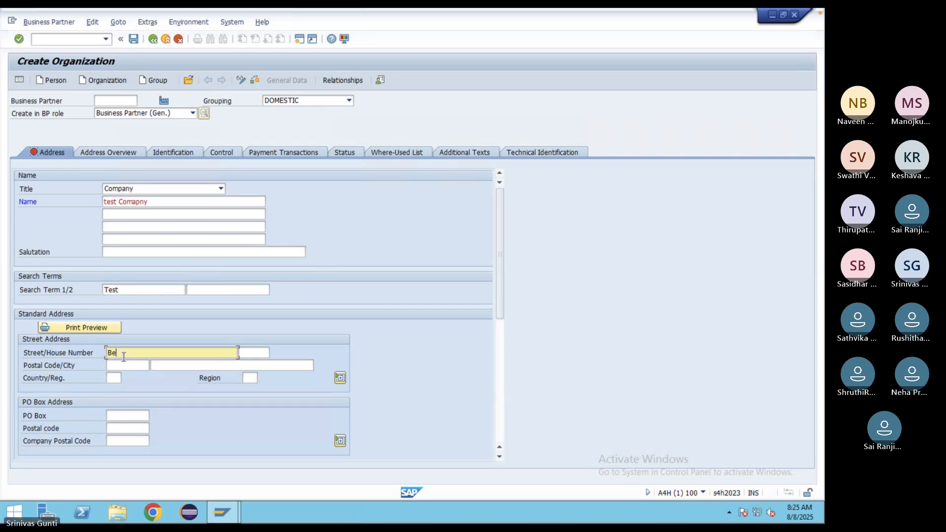
pyautogui.write('ng')
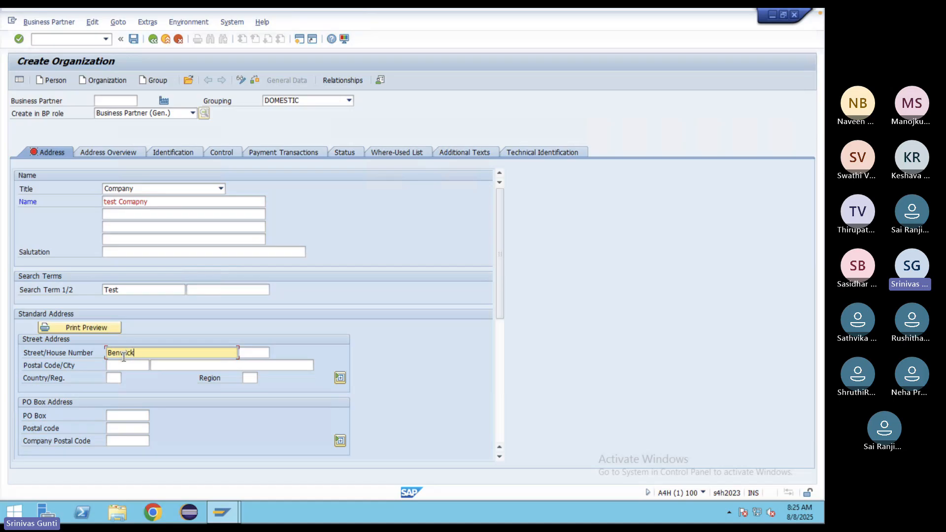
pyautogui.click(129, 365)
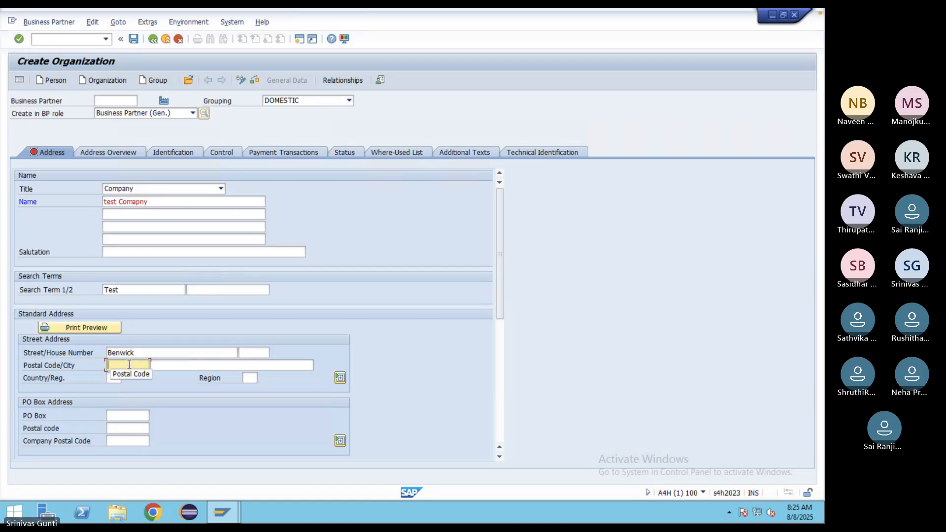
pyautogui.write('75072')
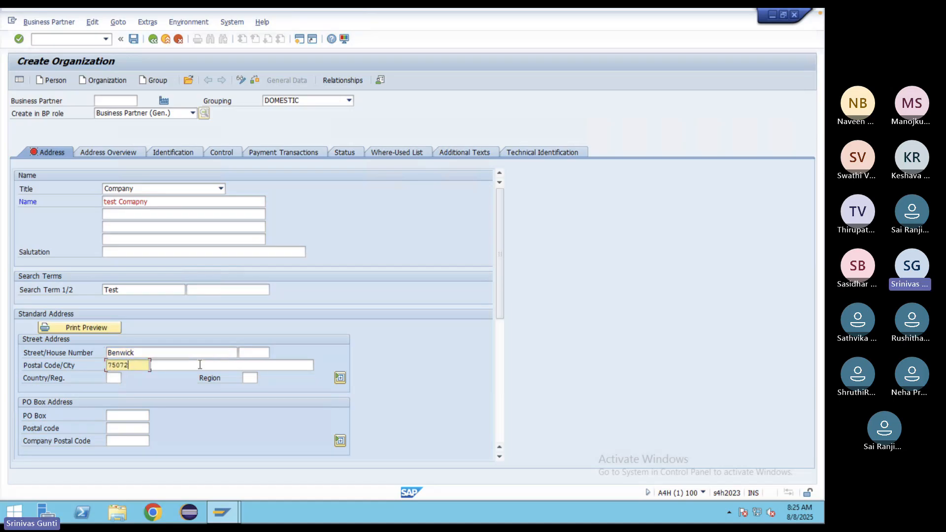
pyautogui.click(188, 367)
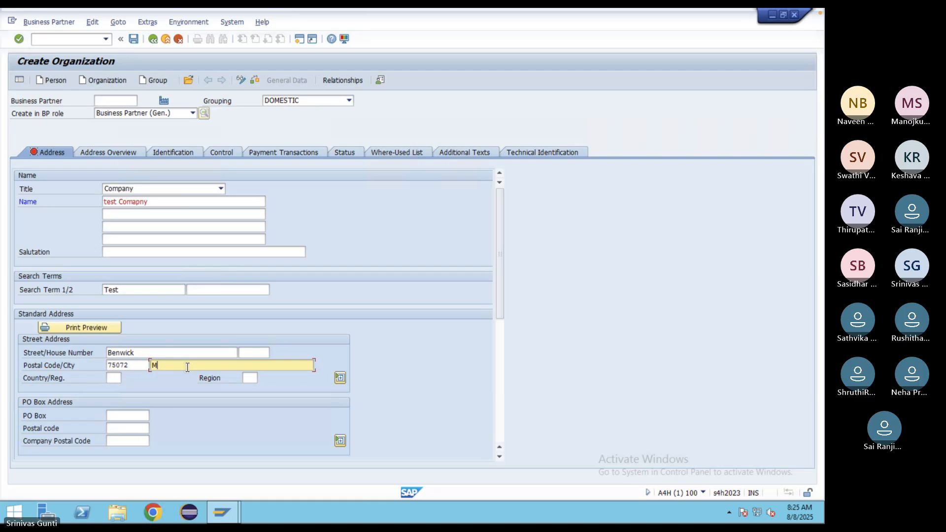
pyautogui.write('Mckinney')
# - Set country US, region TX and communication language English
pyautogui.click(111, 378)
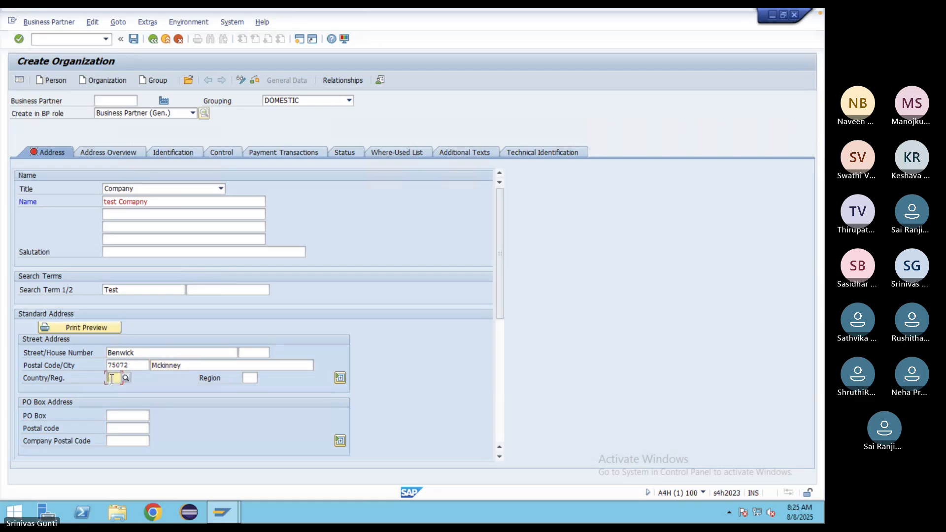
pyautogui.write('US')
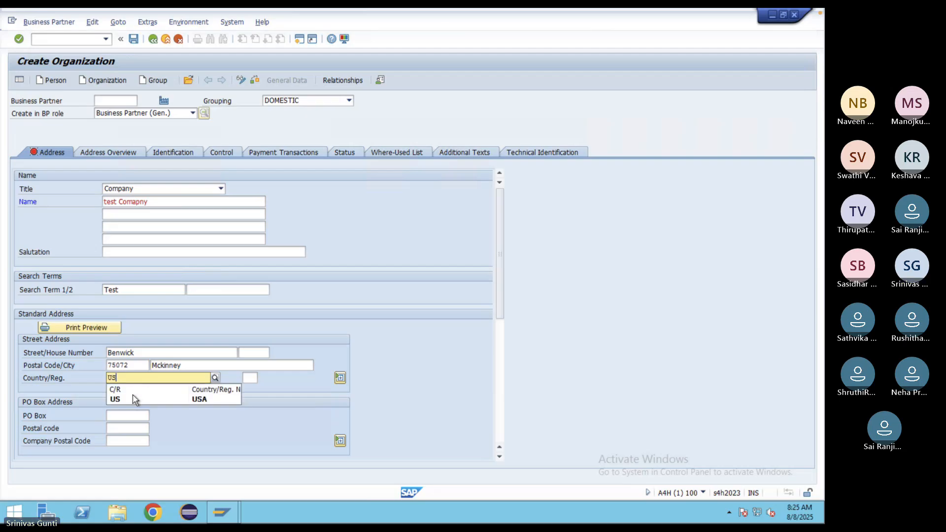
pyautogui.click(130, 398)
pyautogui.click(249, 377)
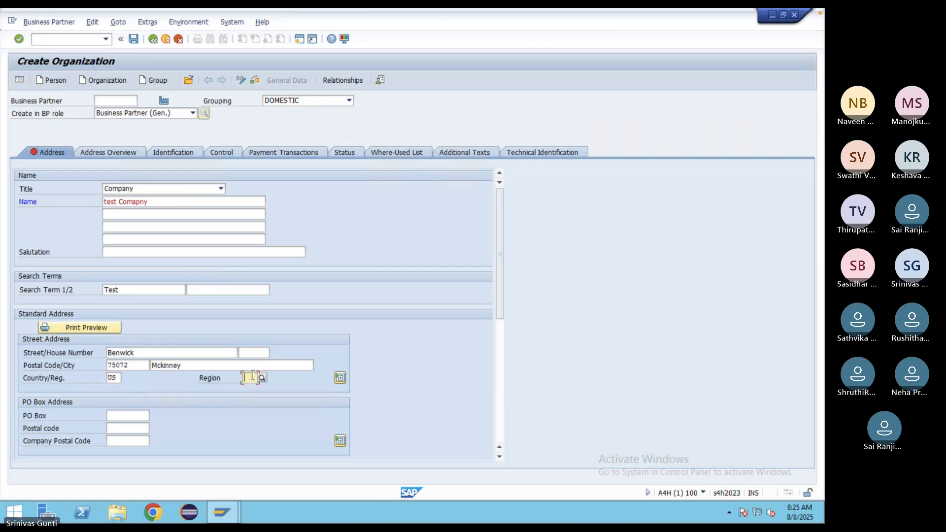
pyautogui.write('TX')
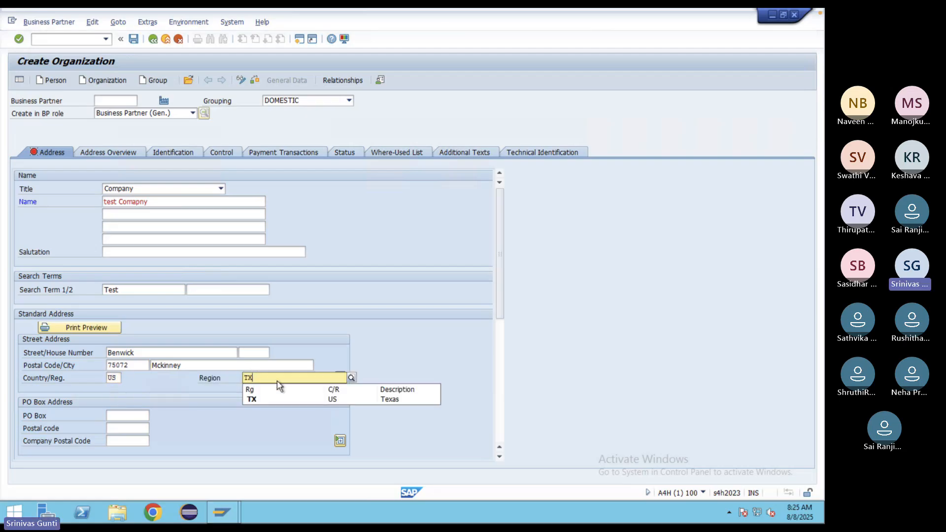
pyautogui.click(253, 400)
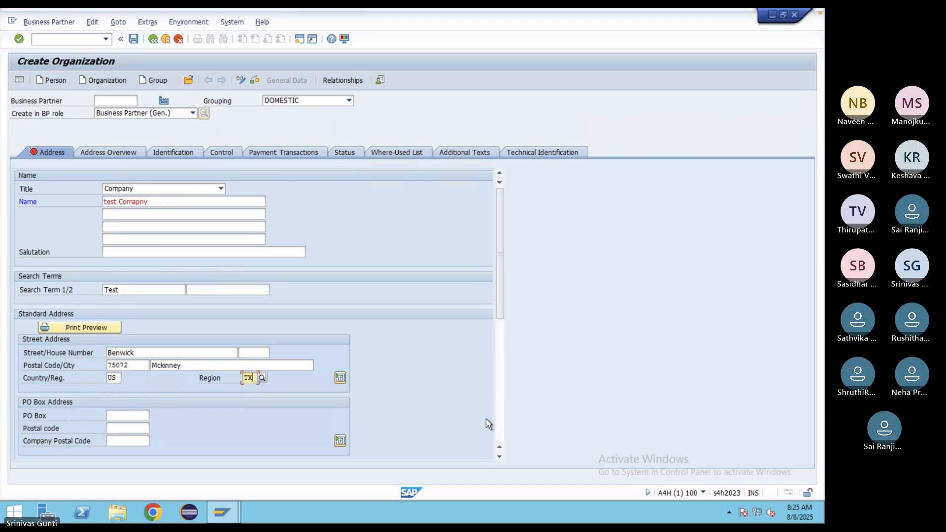
pyautogui.click(499, 456)
pyautogui.click(499, 456)
pyautogui.click(499, 456)
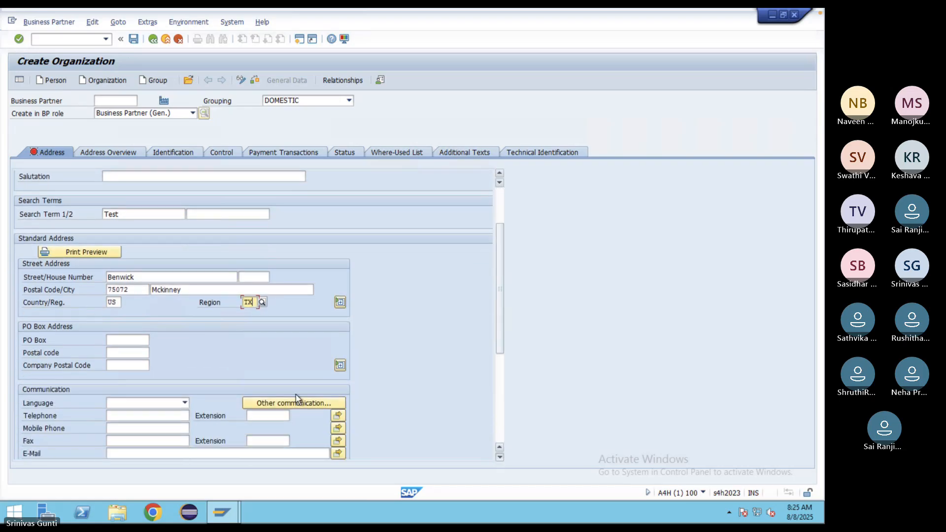
pyautogui.click(185, 403)
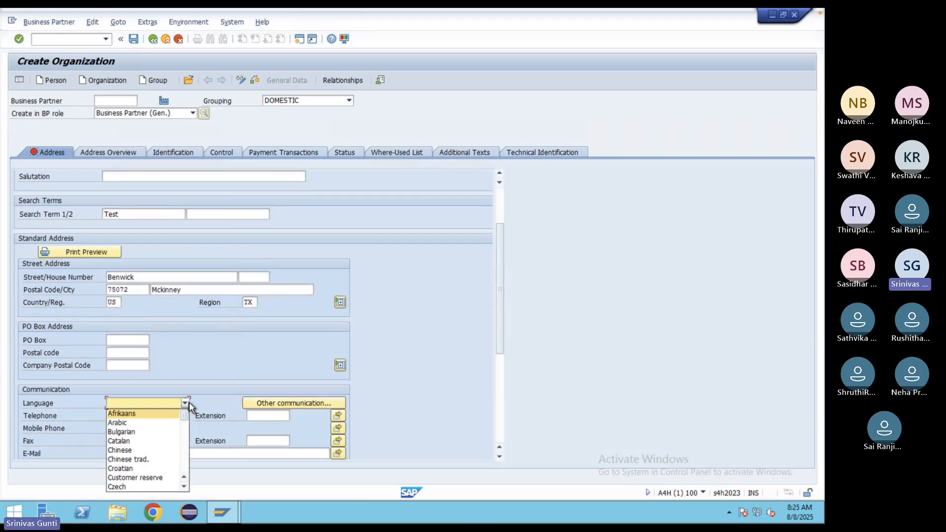
pyautogui.press('e')
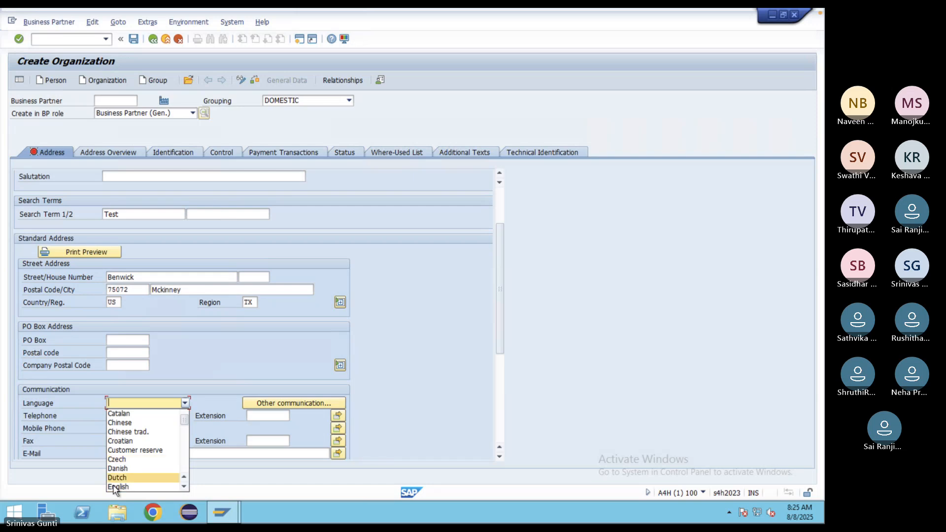
pyautogui.click(121, 487)
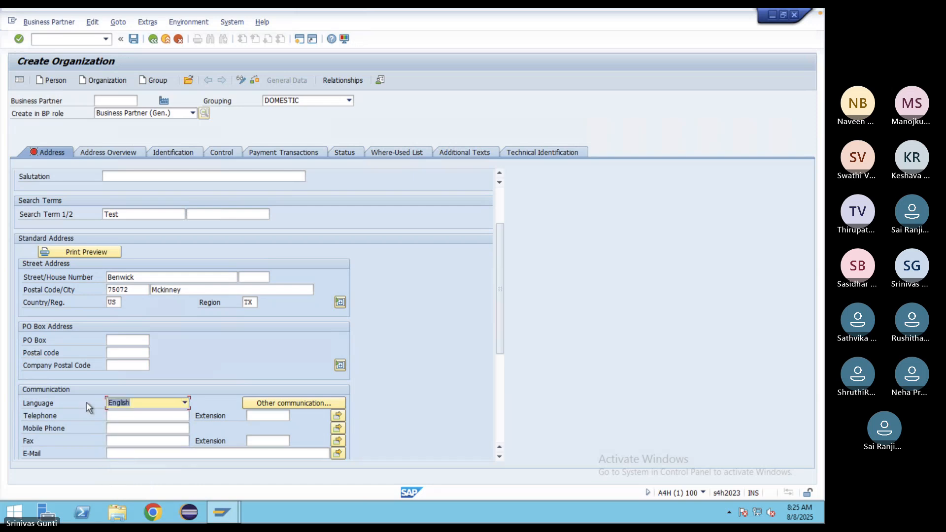
# - Check and save the organization as business partner 4001, then return to the Google Docs notes
pyautogui.click(254, 81)
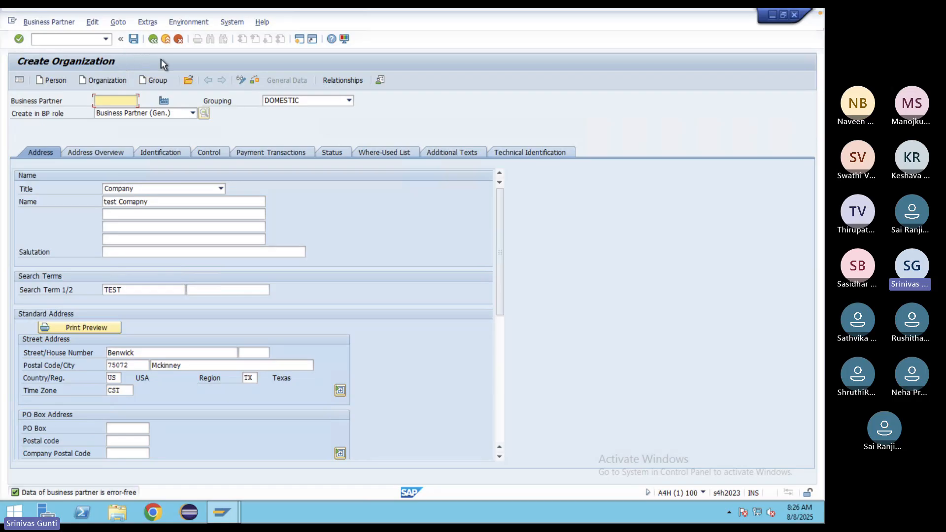
pyautogui.click(134, 39)
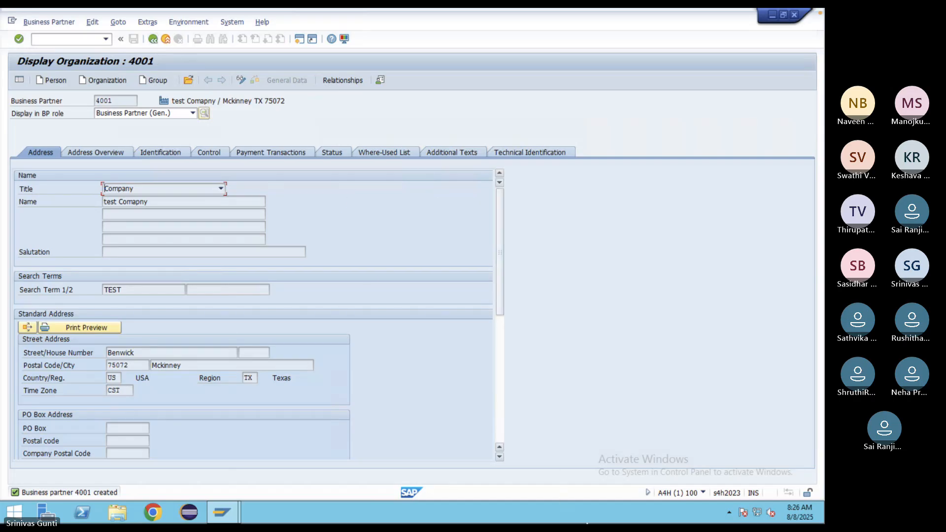
pyautogui.click(623, 515)
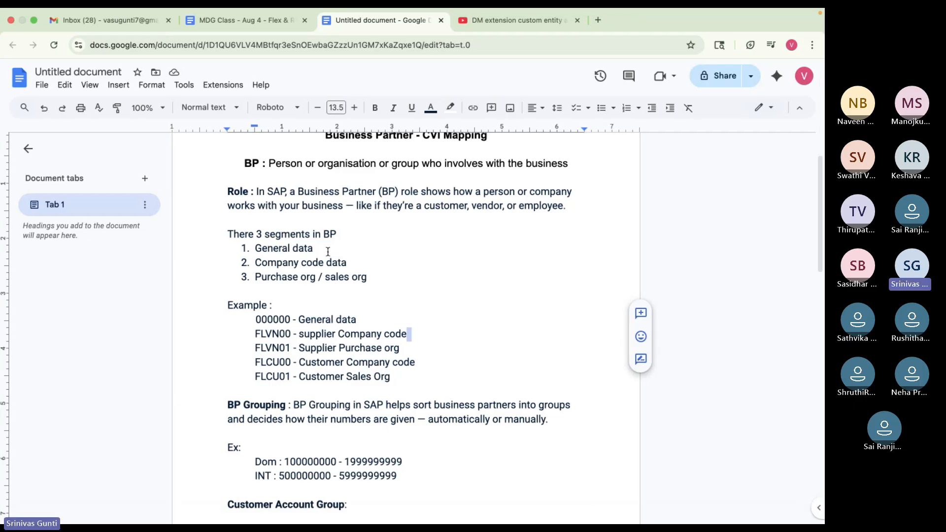
pyautogui.scroll(-3, 376, 289)
pyautogui.scroll(3, 374, 290)
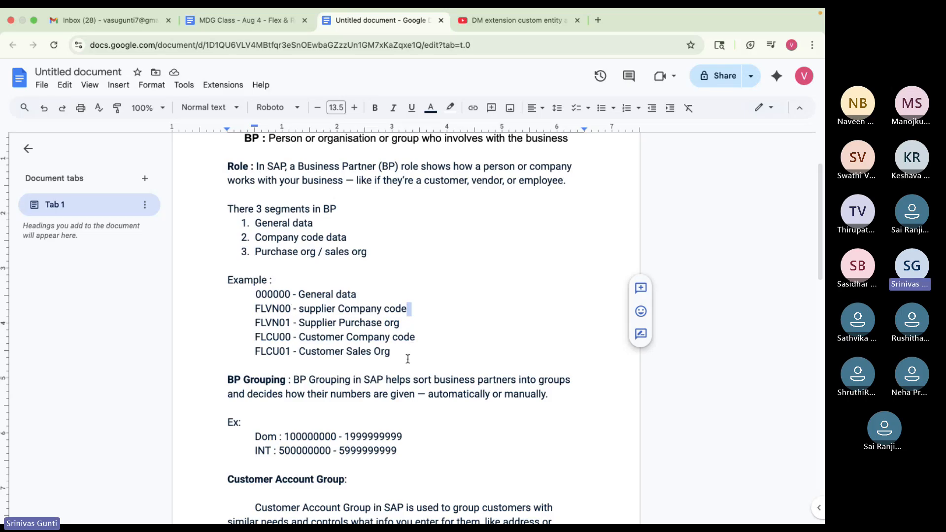
pyautogui.moveTo(396, 353); pyautogui.dragTo(258, 291)
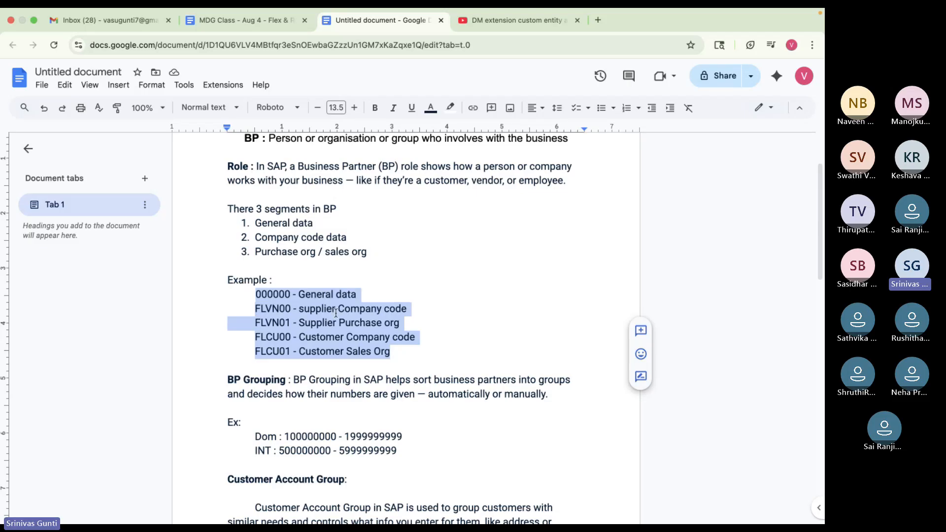
pyautogui.click(433, 299)
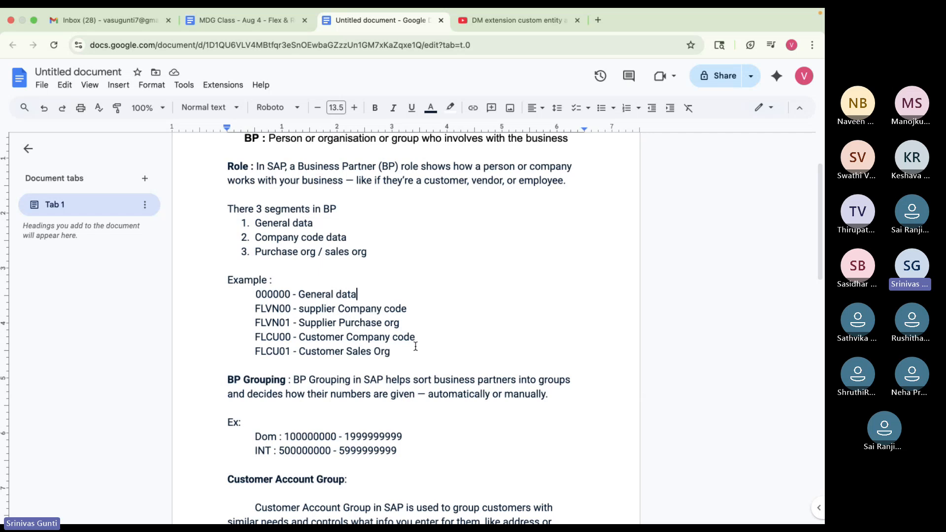
pyautogui.scroll(2, 416, 346)
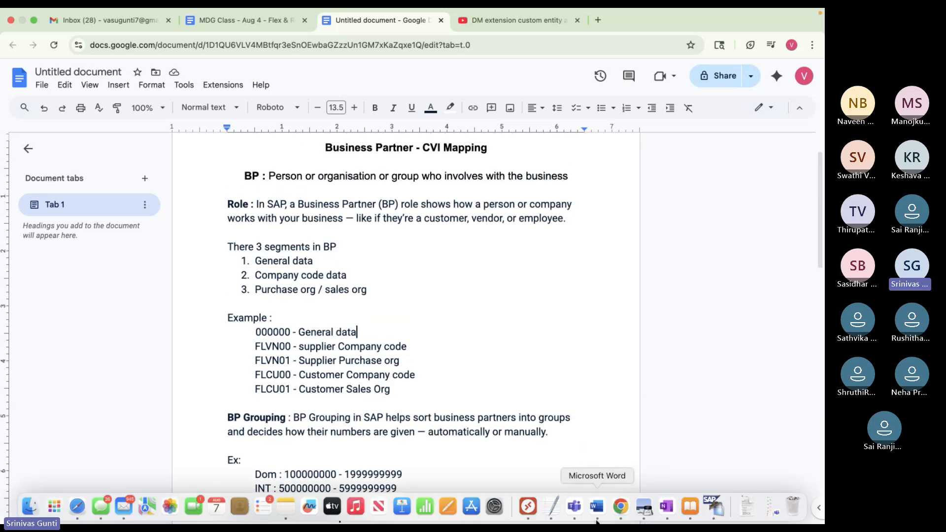
# - Go back to the Remote Desktop SAP session showing business partner 4001
pyautogui.click(717, 514)
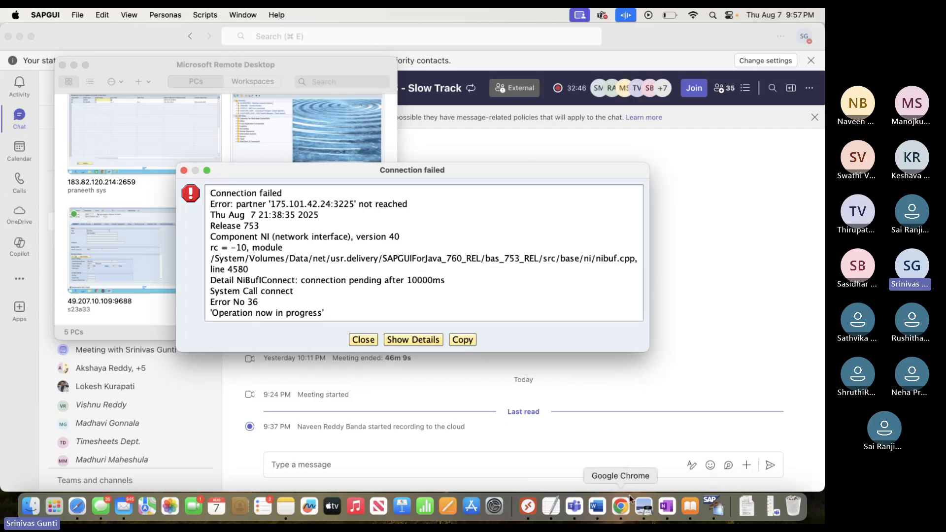
pyautogui.click(527, 508)
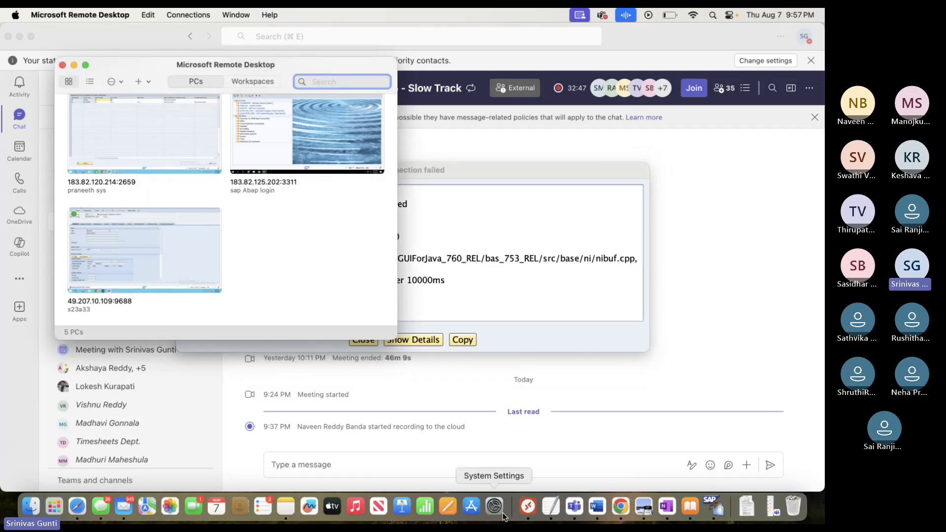
pyautogui.click(525, 507)
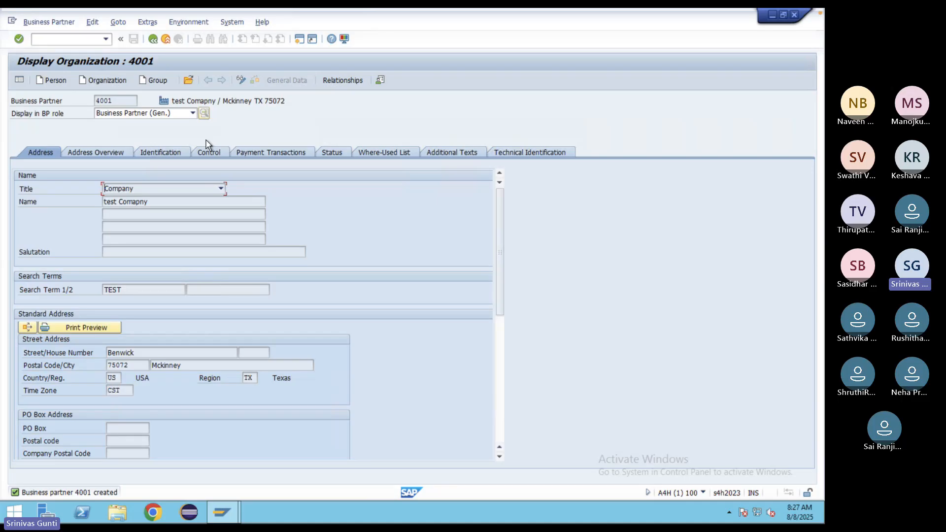
pyautogui.click(192, 113)
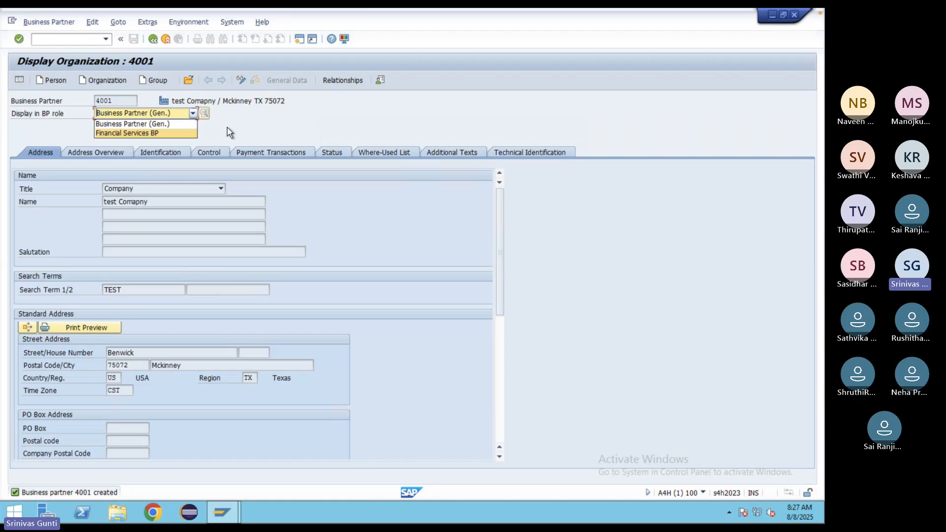
pyautogui.click(250, 128)
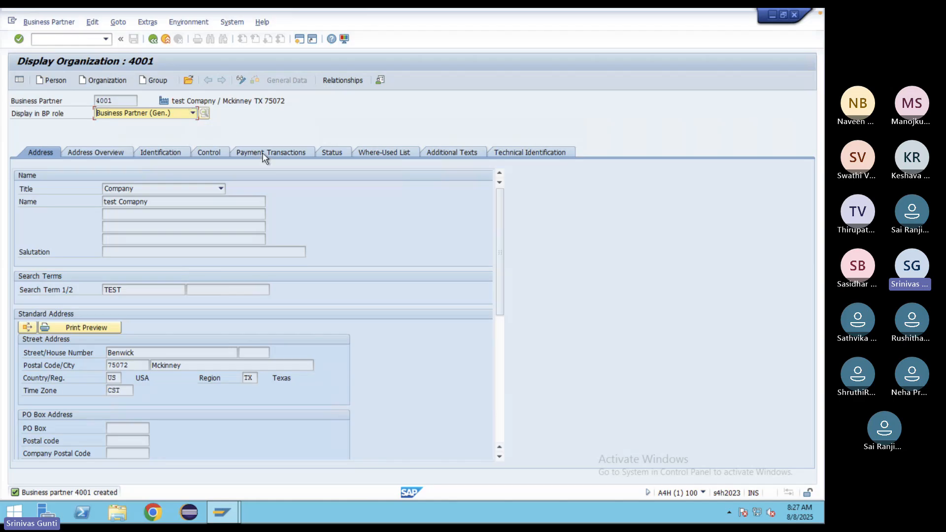
# - Run SPRO, open the SAP Reference IMG and expand Financial Accounting
pyautogui.moveTo(644, 521)
pyautogui.click(58, 42)
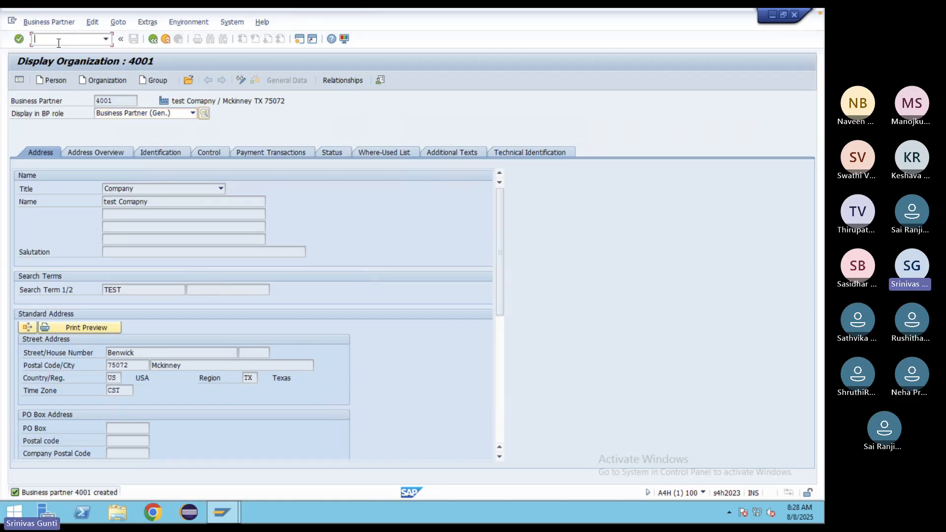
pyautogui.write('/n')
pyautogui.press('Return')
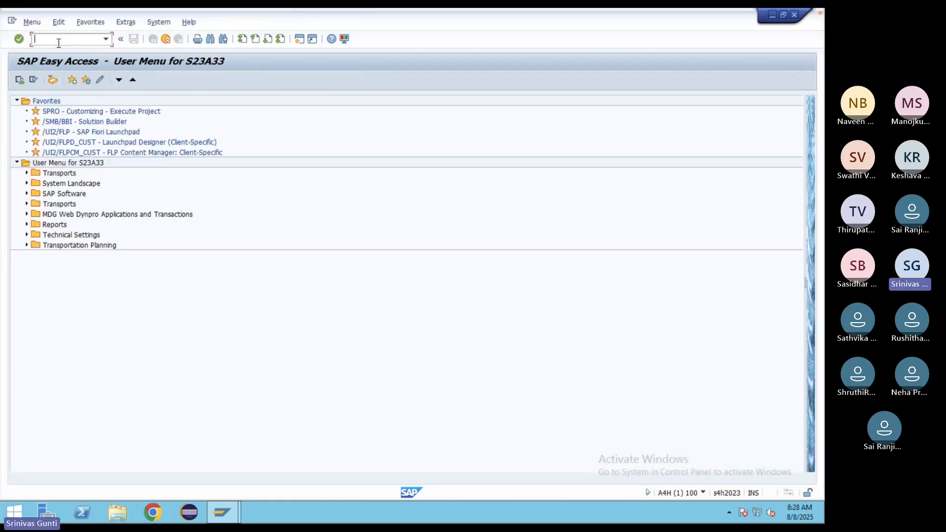
pyautogui.write('spro')
pyautogui.press('Return')
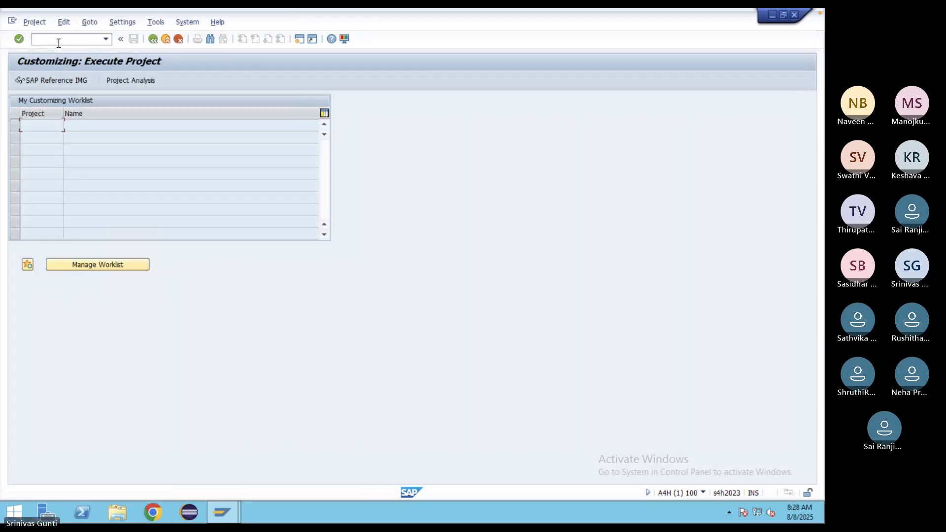
pyautogui.click(54, 82)
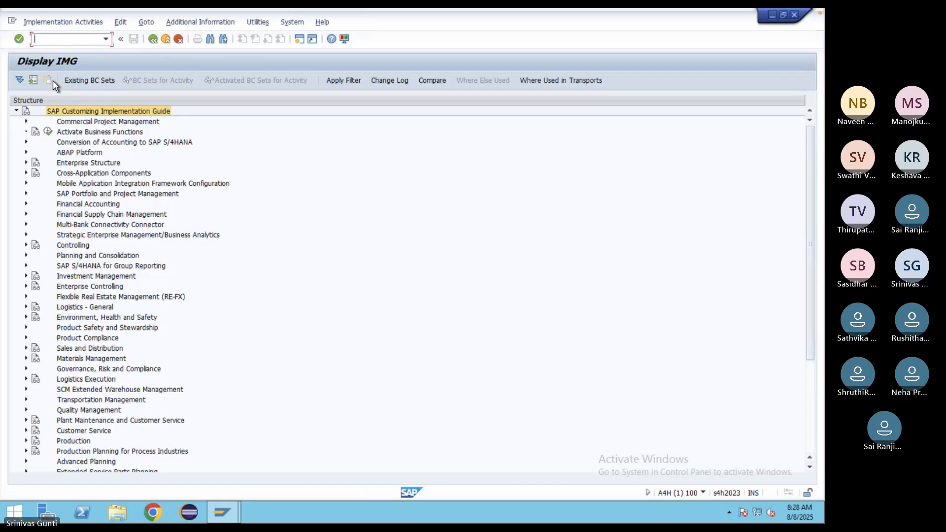
pyautogui.click(26, 204)
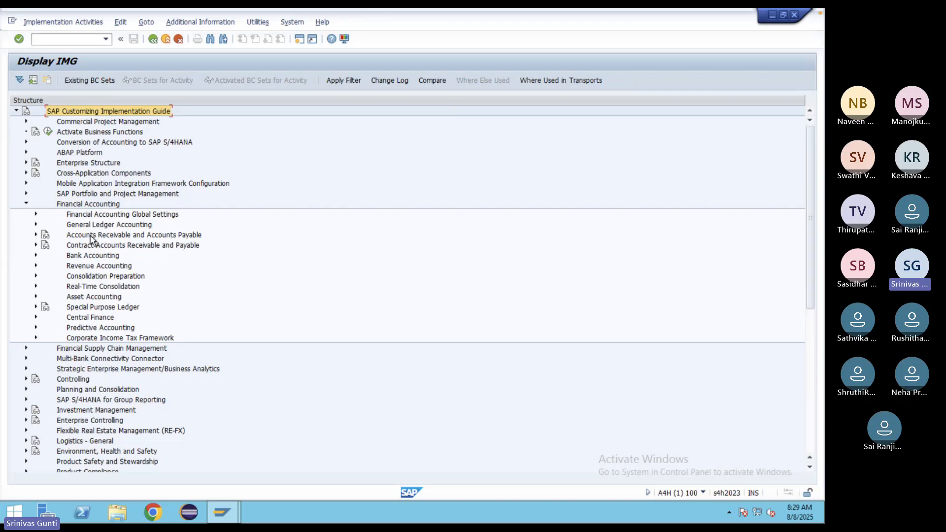
# - Drill into Customer Accounts > Master Data > Preparations and run Define Account Groups with Screen Layout
pyautogui.click(36, 235)
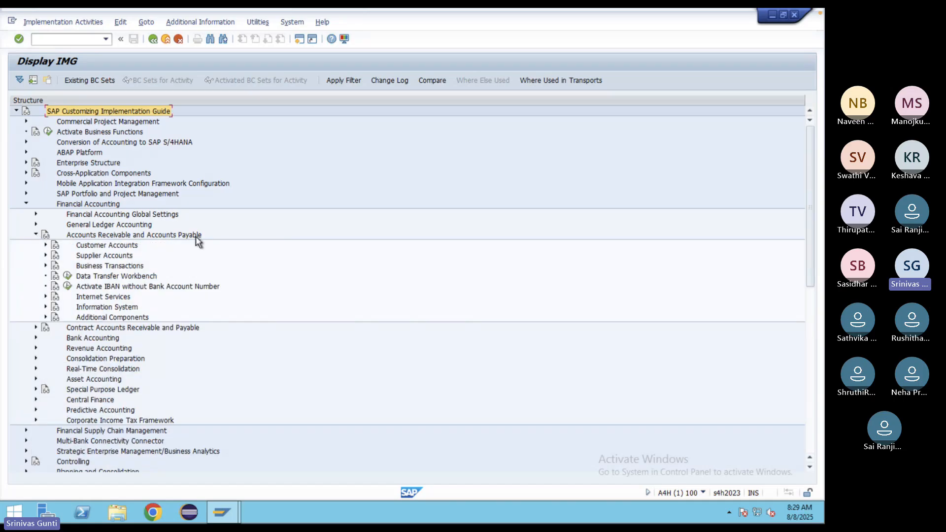
pyautogui.click(46, 245)
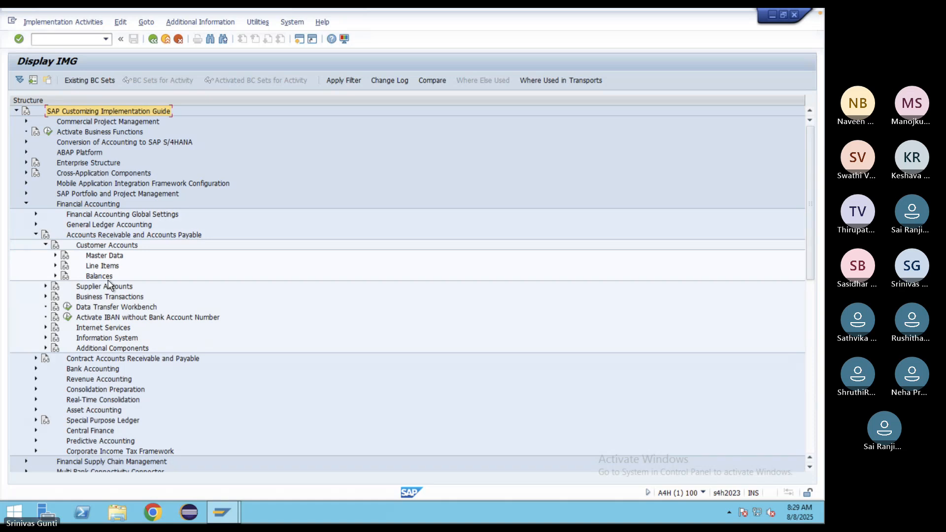
pyautogui.click(56, 256)
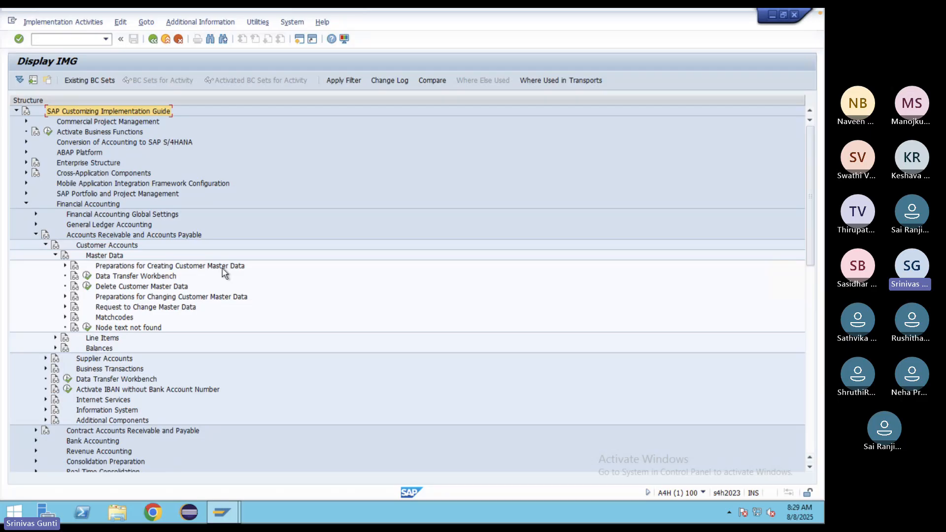
pyautogui.click(66, 266)
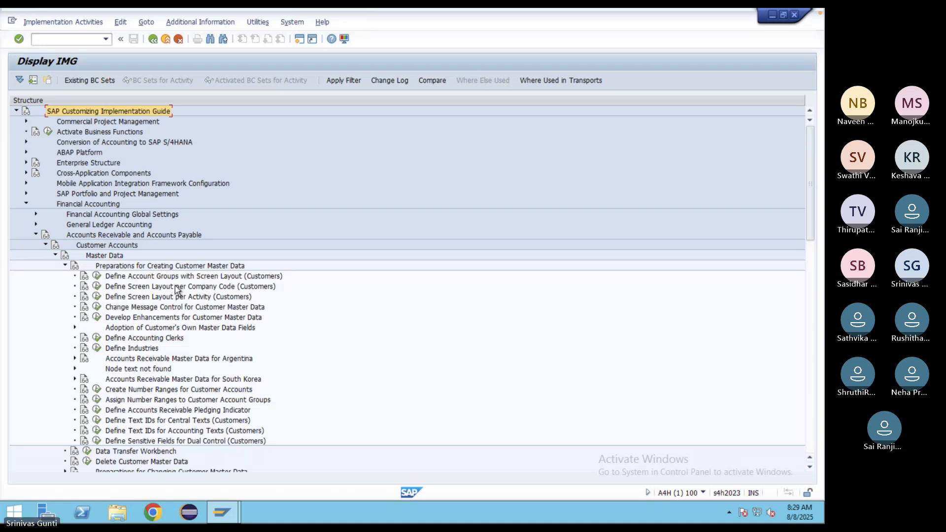
pyautogui.click(97, 276)
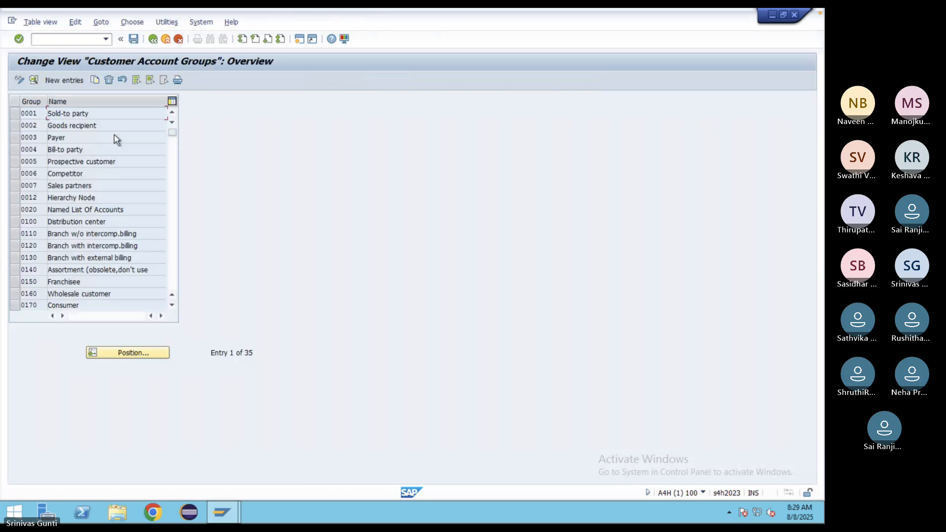
# - Add a new customer account group ZDOM with meaning Domestic
pyautogui.click(64, 80)
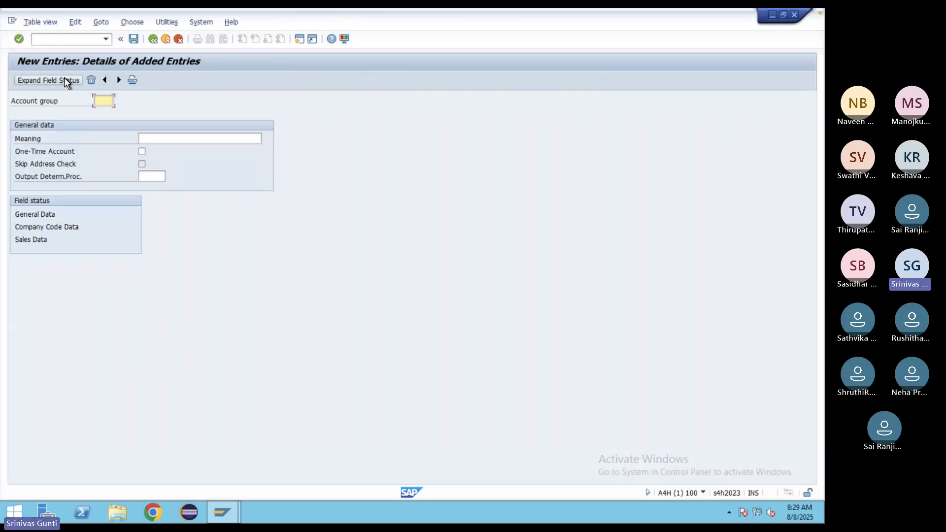
pyautogui.write('ZDOM')
pyautogui.click(161, 139)
pyautogui.write('Do')
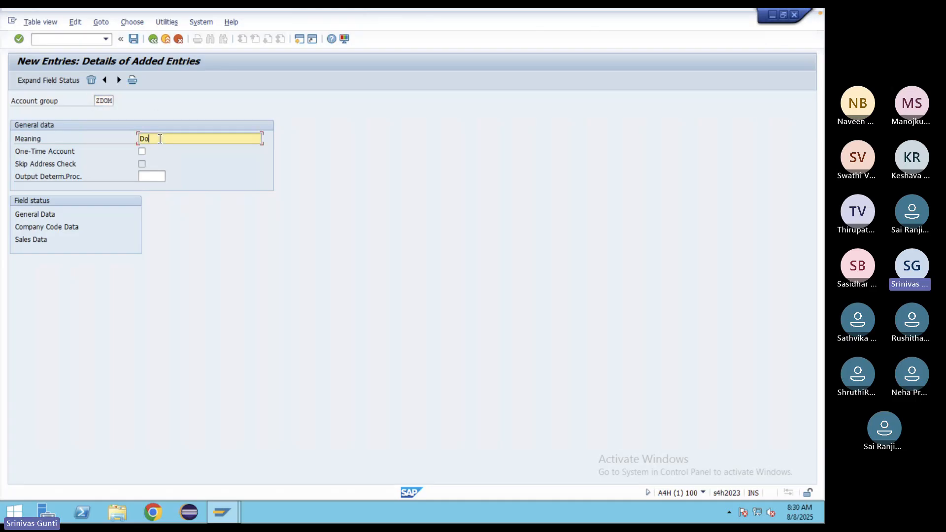
pyautogui.write('mestic')
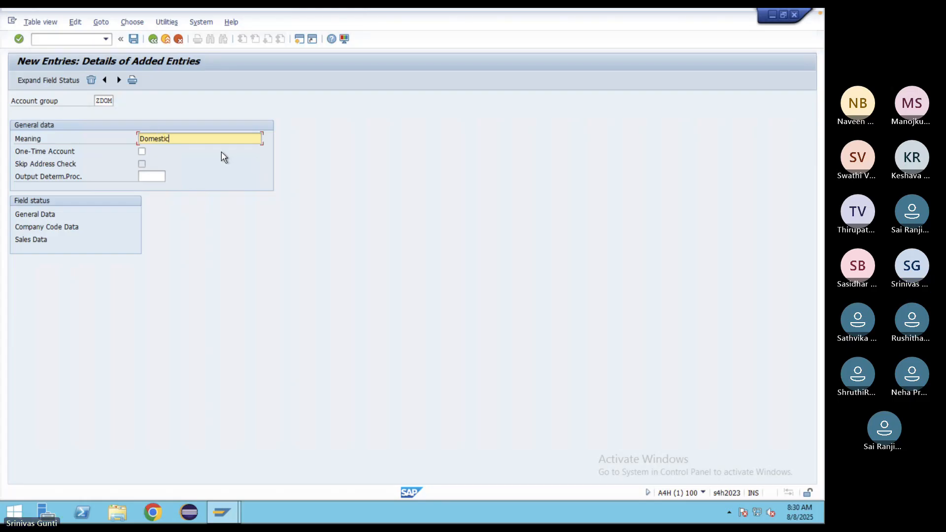
pyautogui.press('Return')
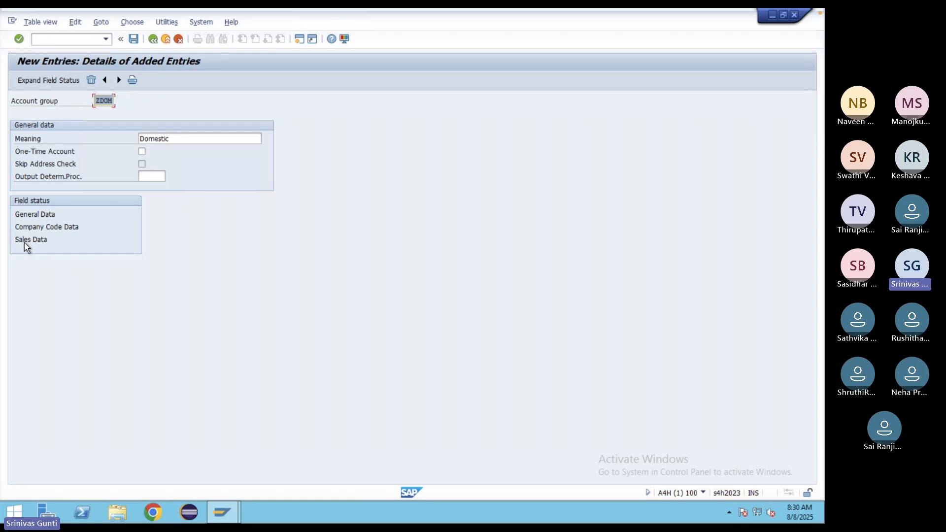
pyautogui.doubleClick(36, 215)
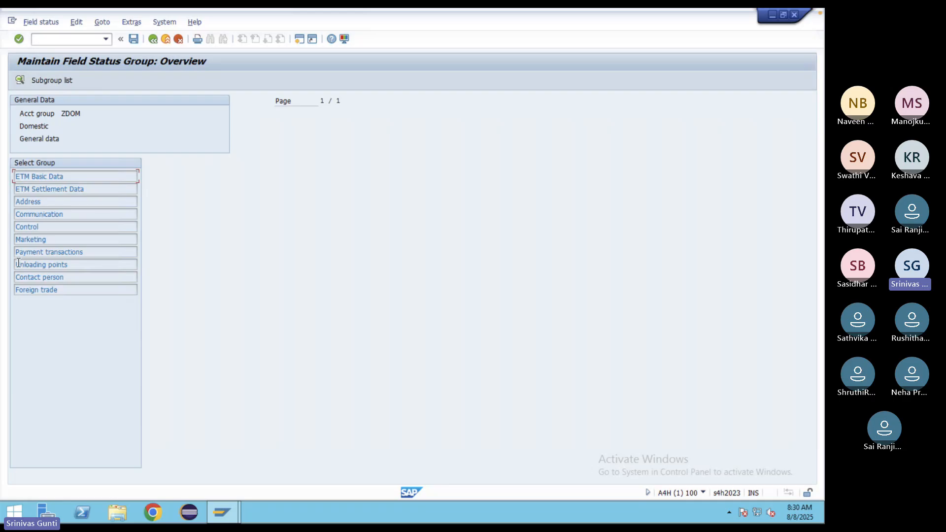
pyautogui.doubleClick(29, 200)
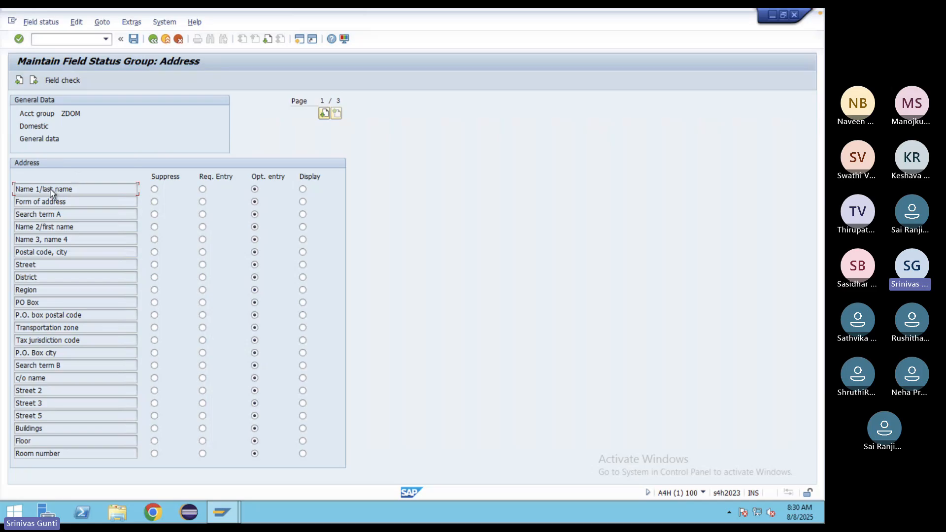
pyautogui.moveTo(86, 189); pyautogui.dragTo(8, 187)
pyautogui.click(154, 39)
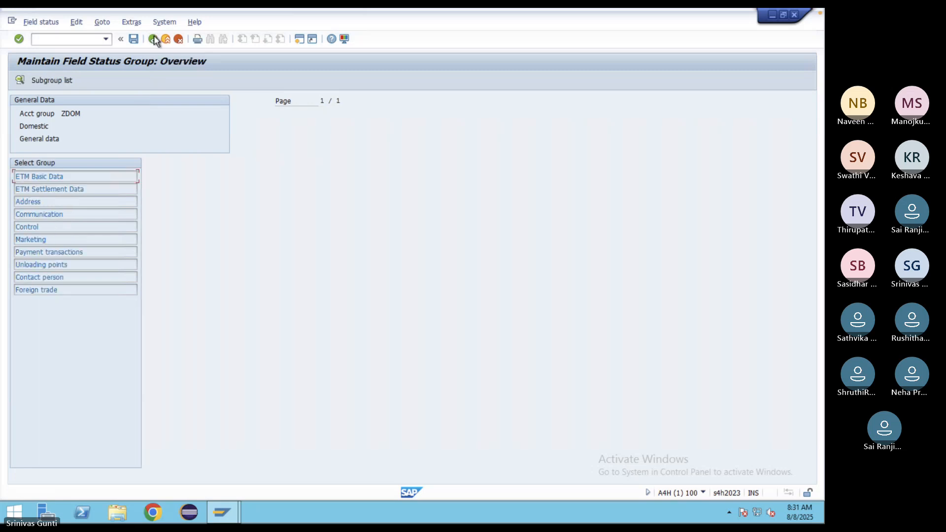
pyautogui.click(153, 39)
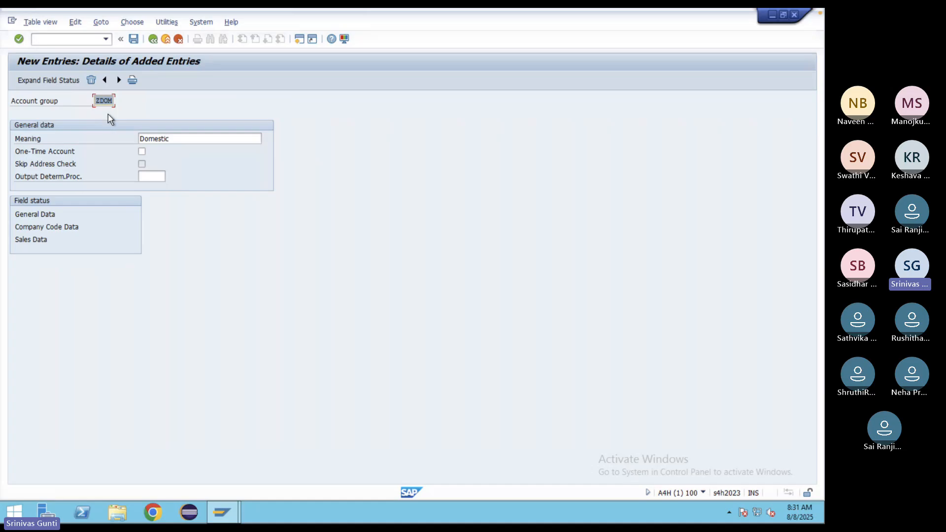
# - Change ZDOM's meaning to Domestic Customer, save it under a customizing request, and start the next entry
pyautogui.click(182, 141)
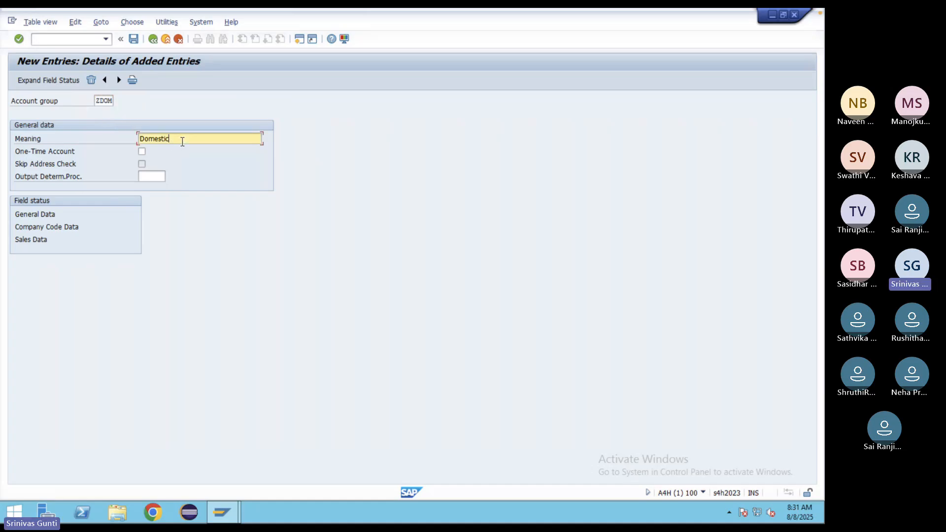
pyautogui.write('Cus')
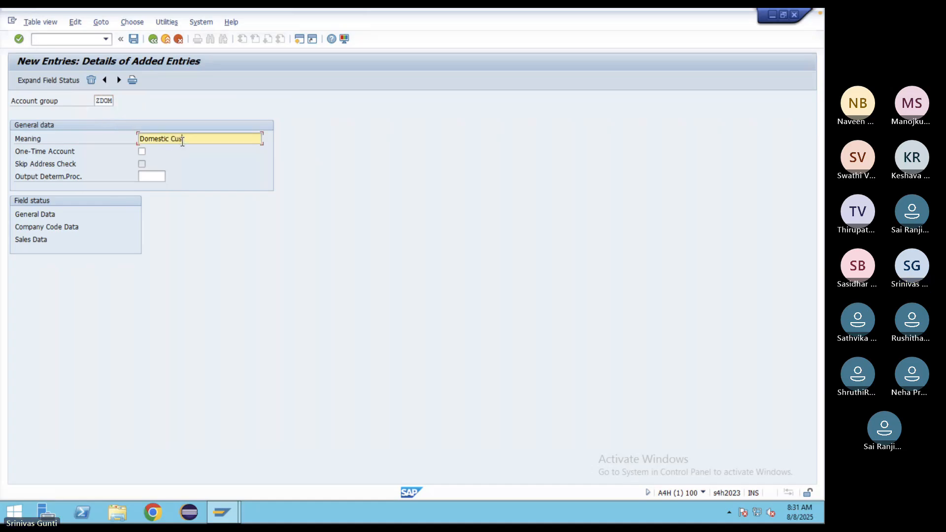
pyautogui.write('tomer')
pyautogui.press('Return')
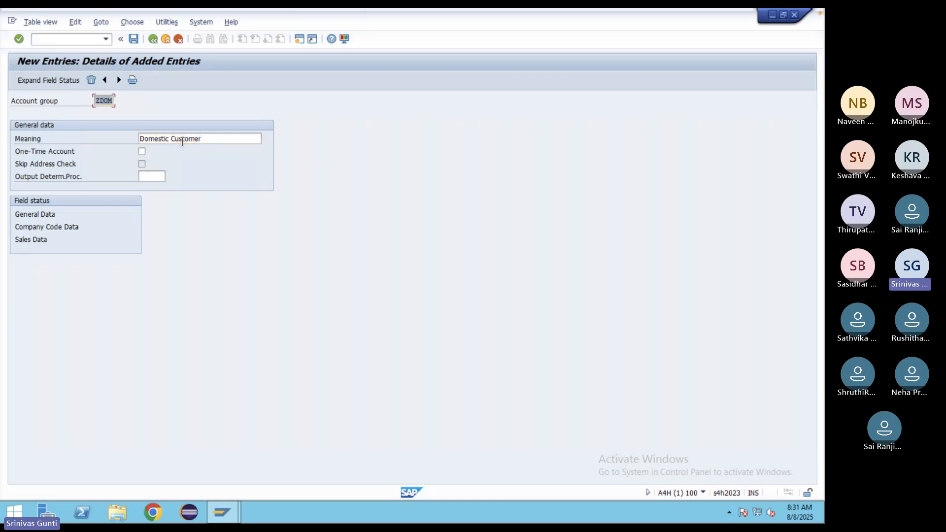
pyautogui.click(137, 40)
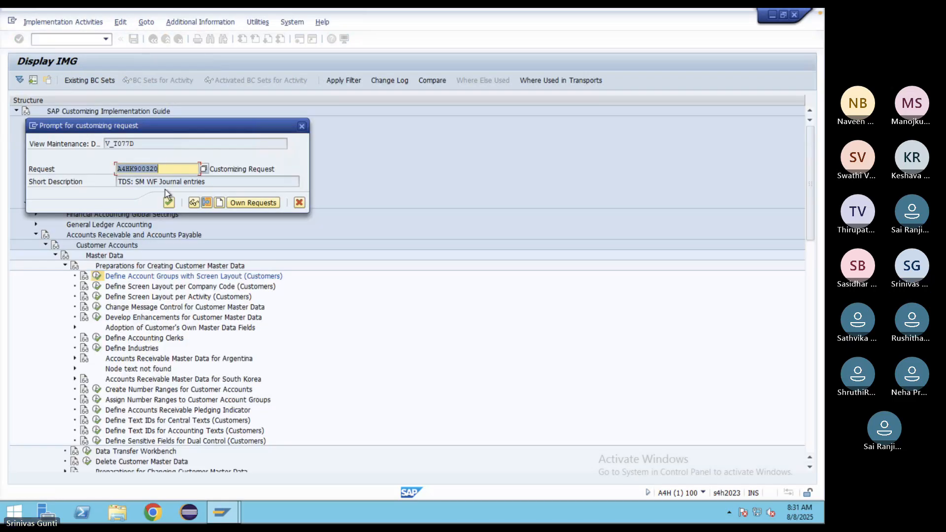
pyautogui.click(170, 203)
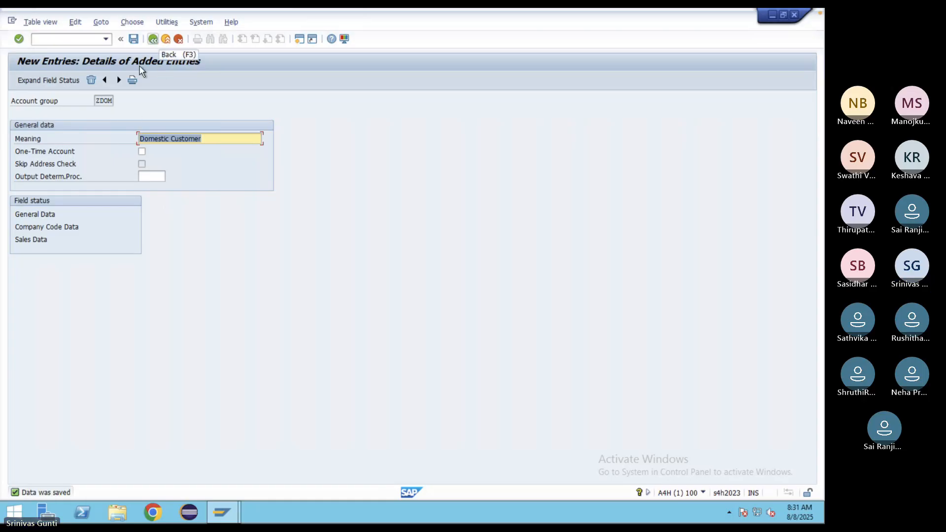
pyautogui.click(118, 80)
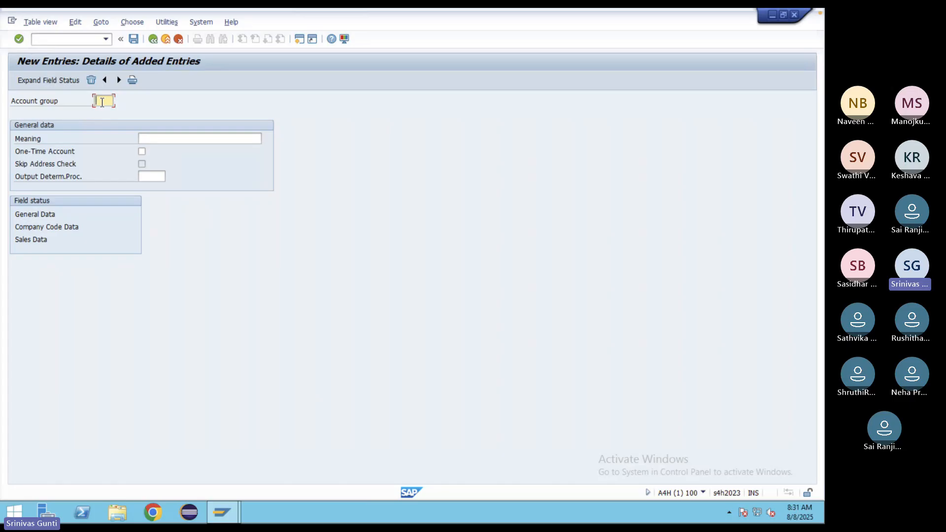
# - Create and save account group ZINT with meaning 'Internatioinal Customer'
pyautogui.write('Z1')
pyautogui.write('NT')
pyautogui.click(147, 139)
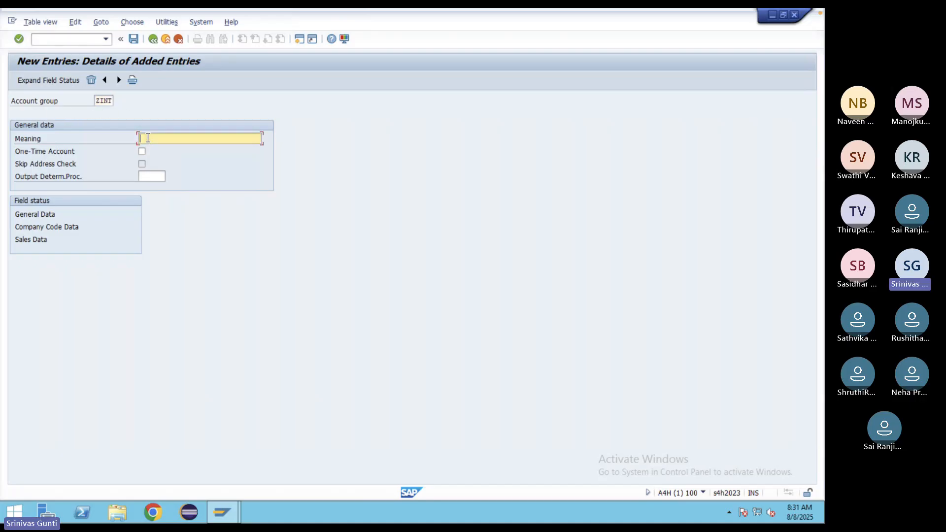
pyautogui.write('Interna')
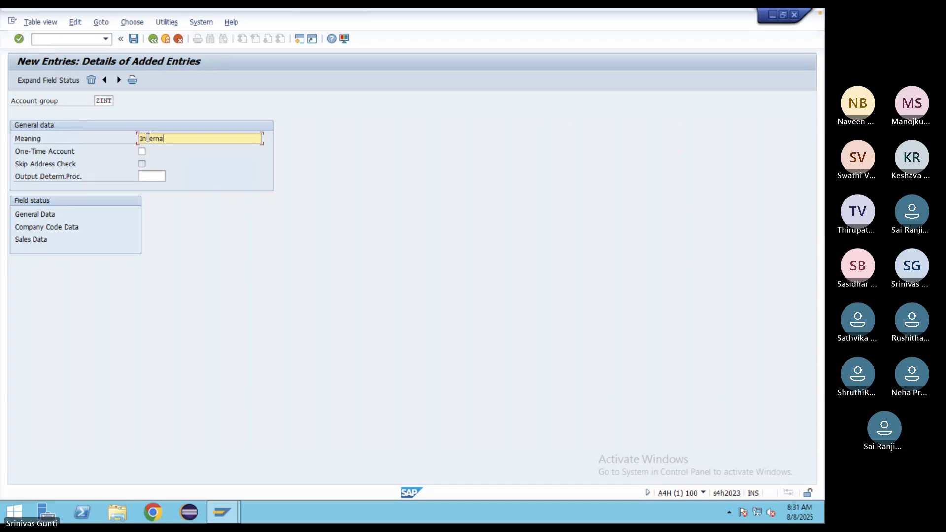
pyautogui.write('tioinal Customer')
pyautogui.press('Return')
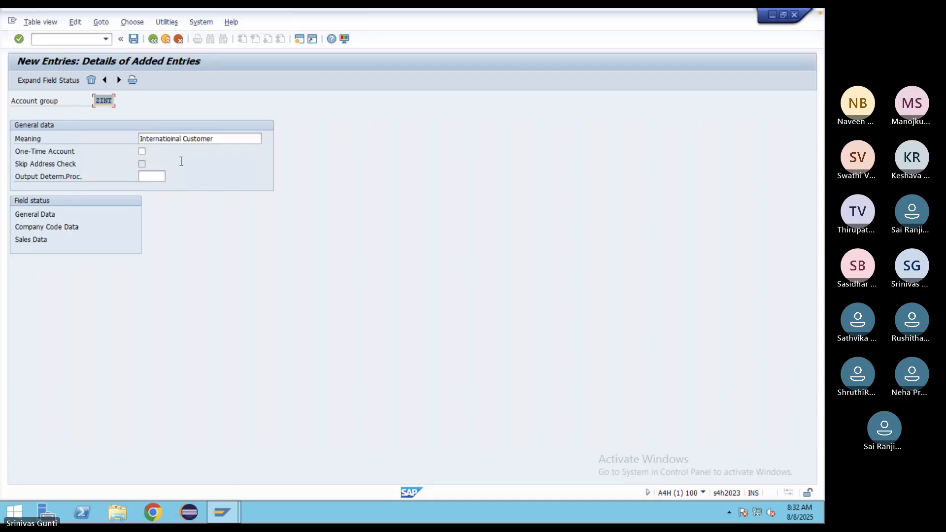
pyautogui.click(134, 39)
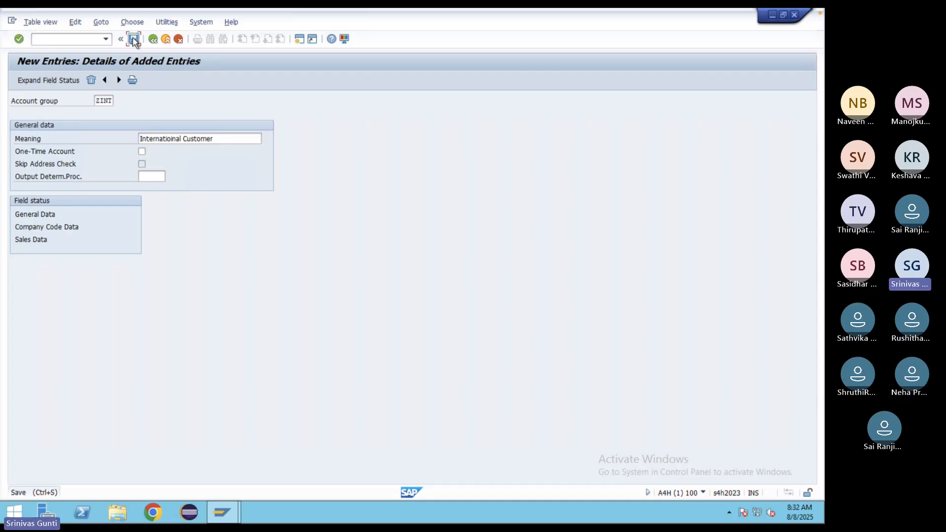
# - Back out through the account groups list to the customizing guide tree
pyautogui.click(153, 43)
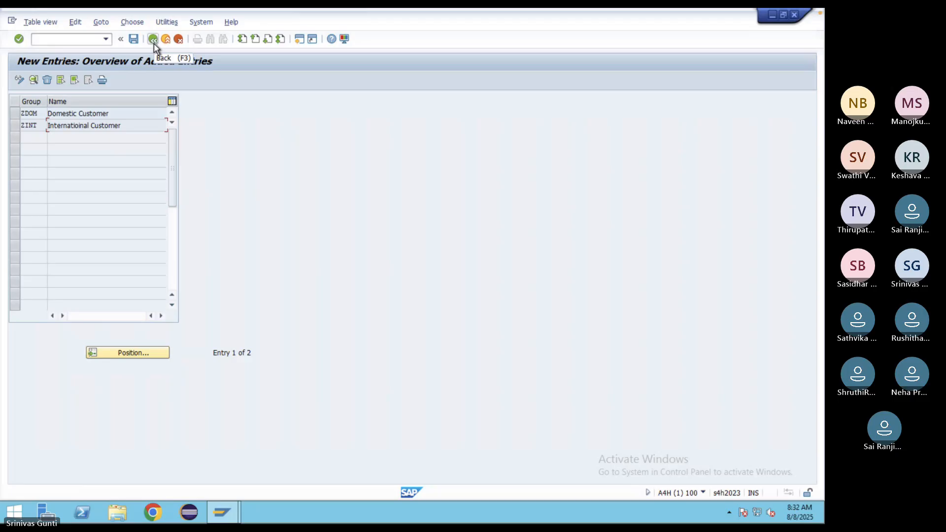
pyautogui.click(154, 43)
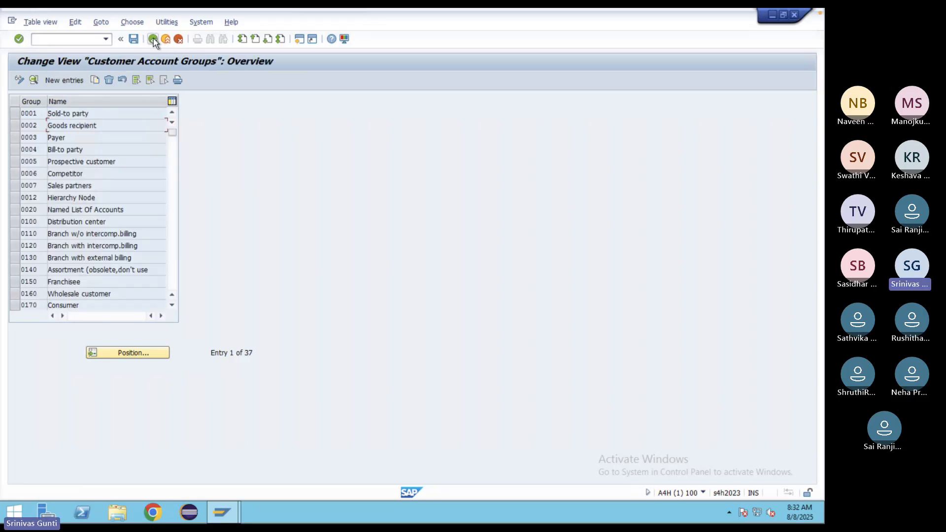
pyautogui.click(153, 39)
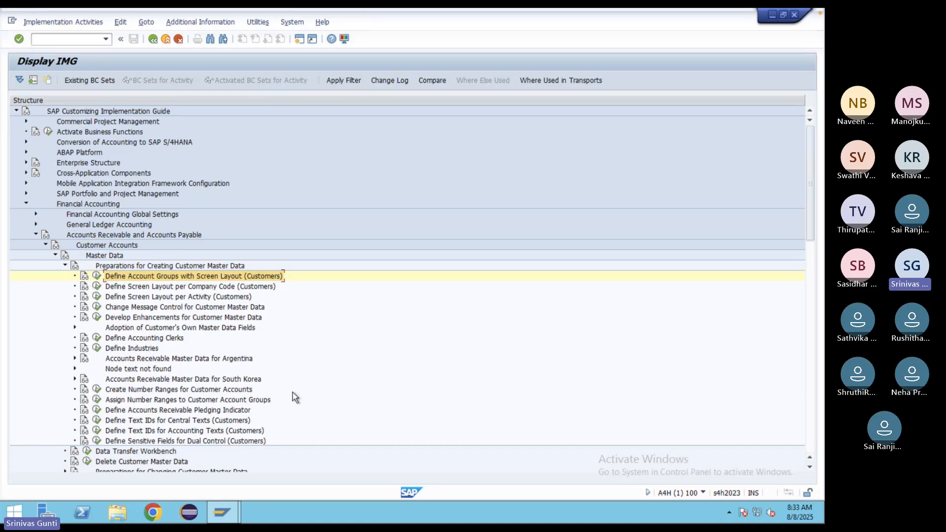
# - Display the DEBITOR customer number range intervals (BP, R8, Z3, Z4) and open a second session
pyautogui.click(98, 390)
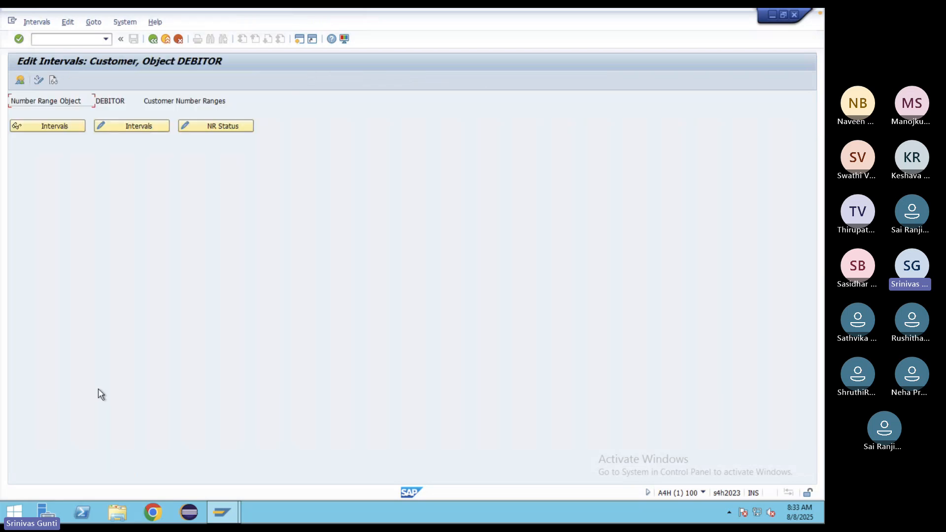
pyautogui.click(71, 126)
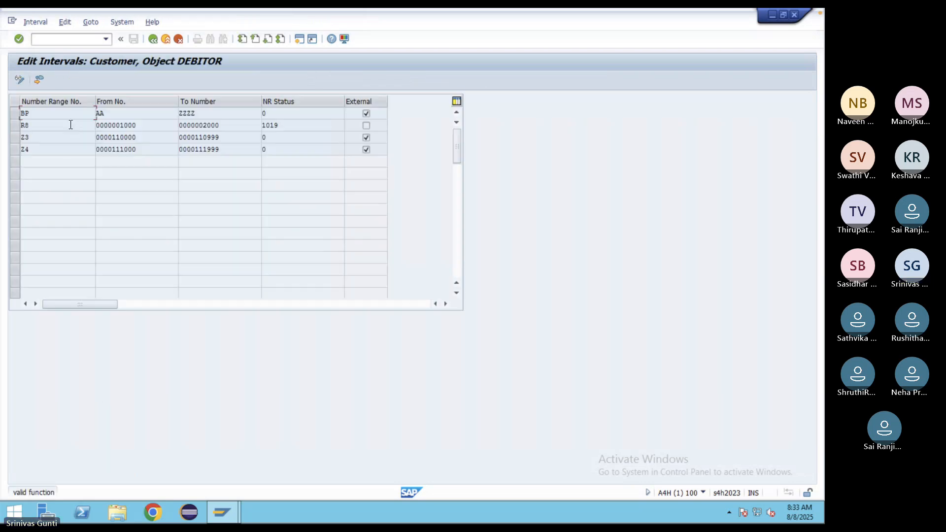
pyautogui.click(299, 40)
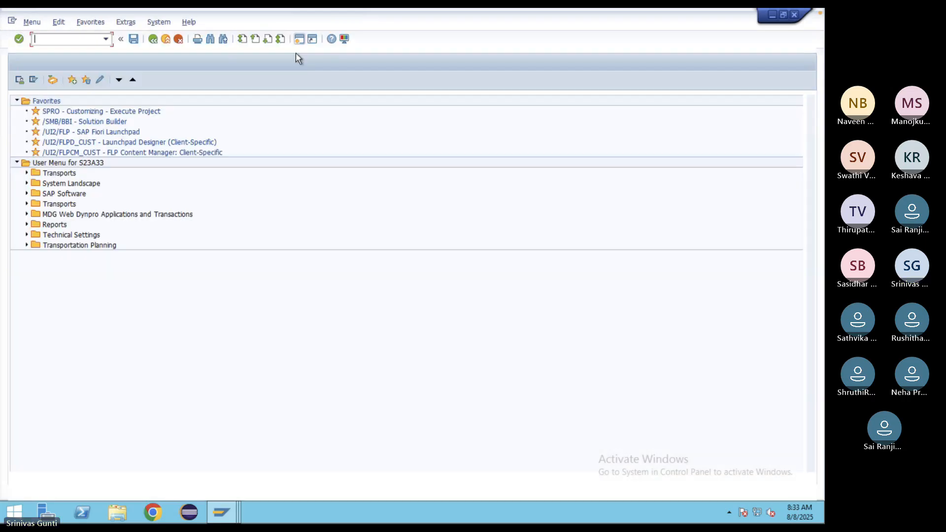
# - In SPRO, go to SAP Business Partner > Basic Settings > Number Ranges and Groupings > Define Number Ranges
pyautogui.write('spro')
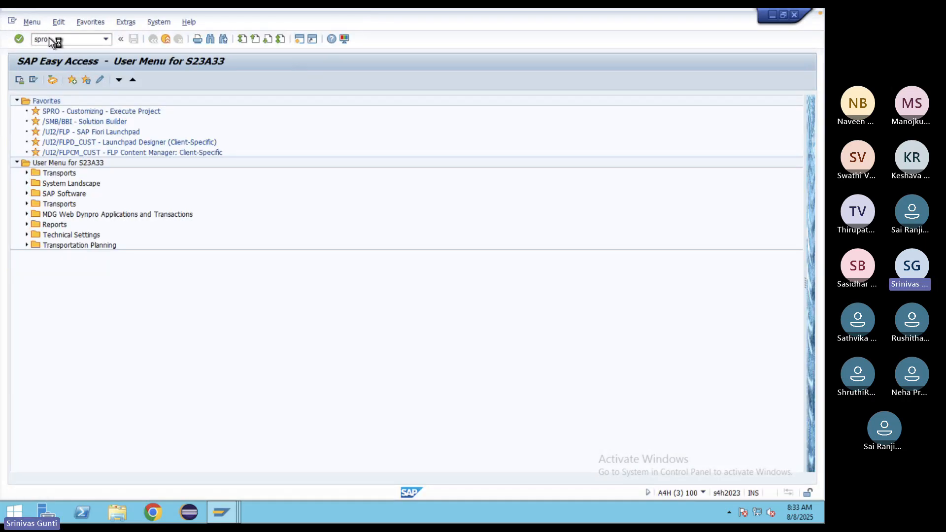
pyautogui.press('Return')
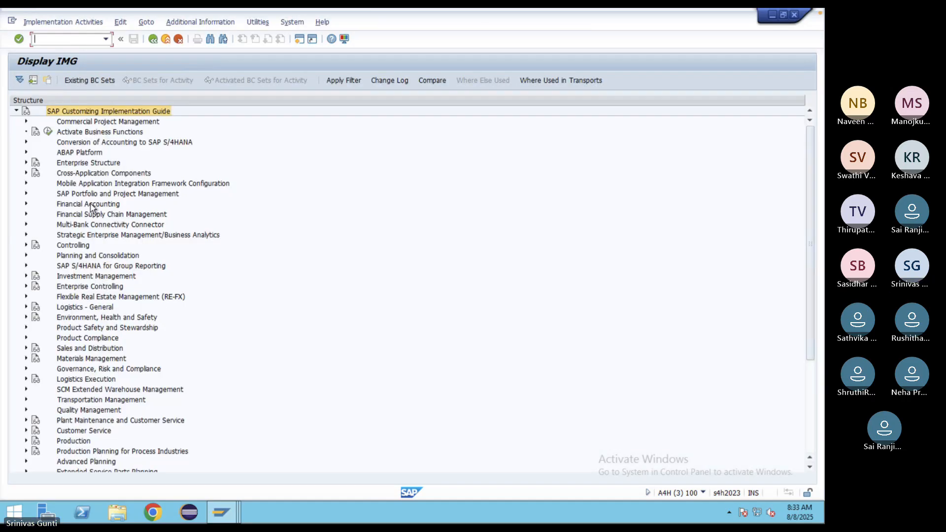
pyautogui.click(26, 173)
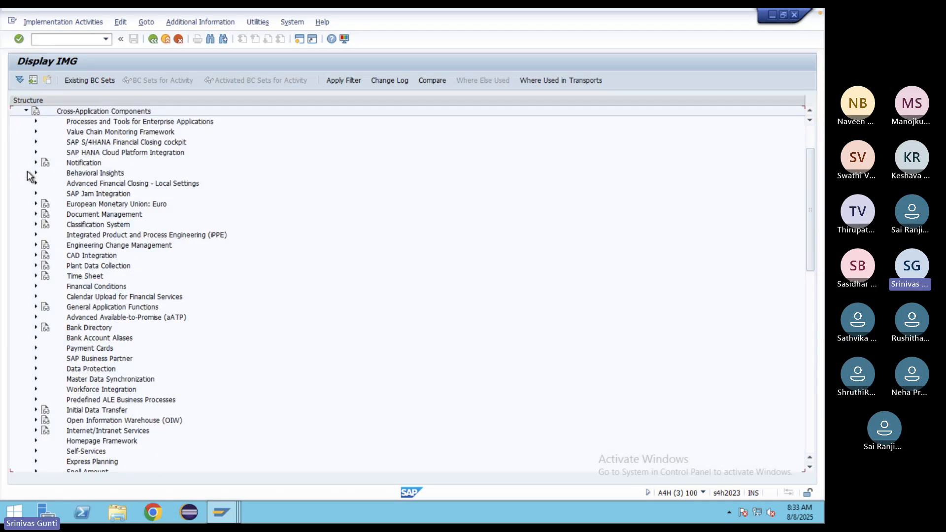
pyautogui.scroll(-3, 92, 412)
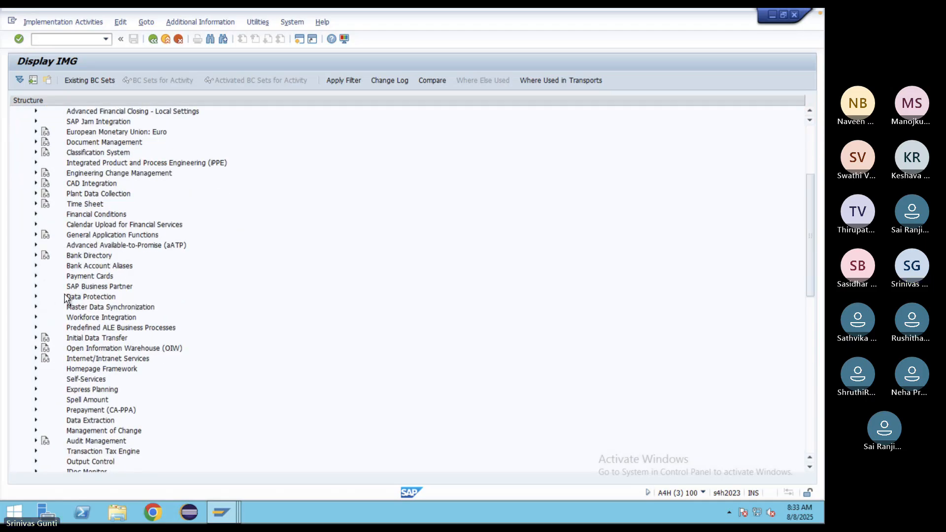
pyautogui.click(36, 287)
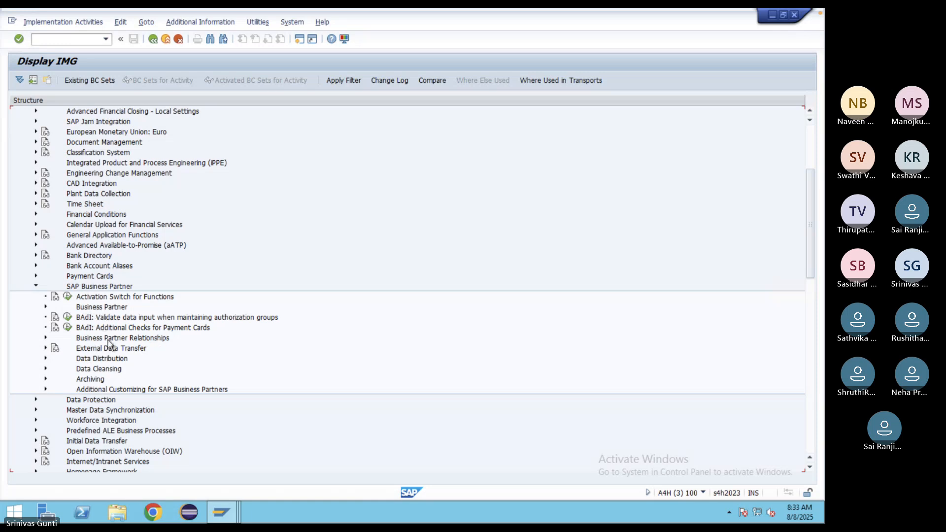
pyautogui.click(46, 307)
pyautogui.click(55, 317)
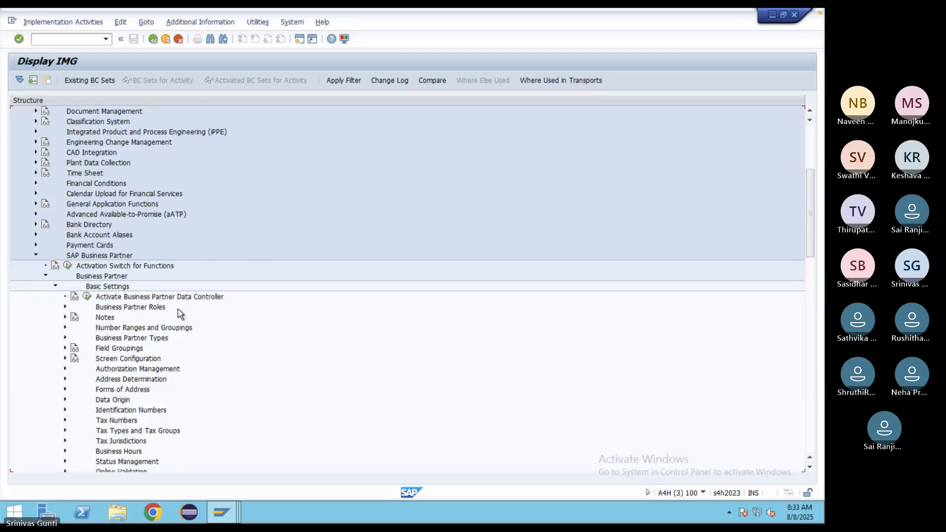
pyautogui.scroll(-2, 181, 315)
pyautogui.click(65, 265)
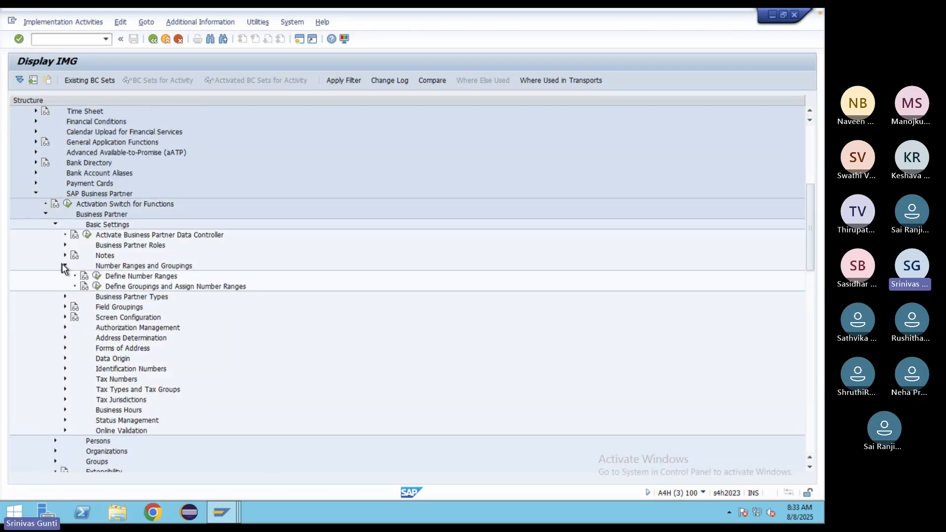
pyautogui.click(98, 277)
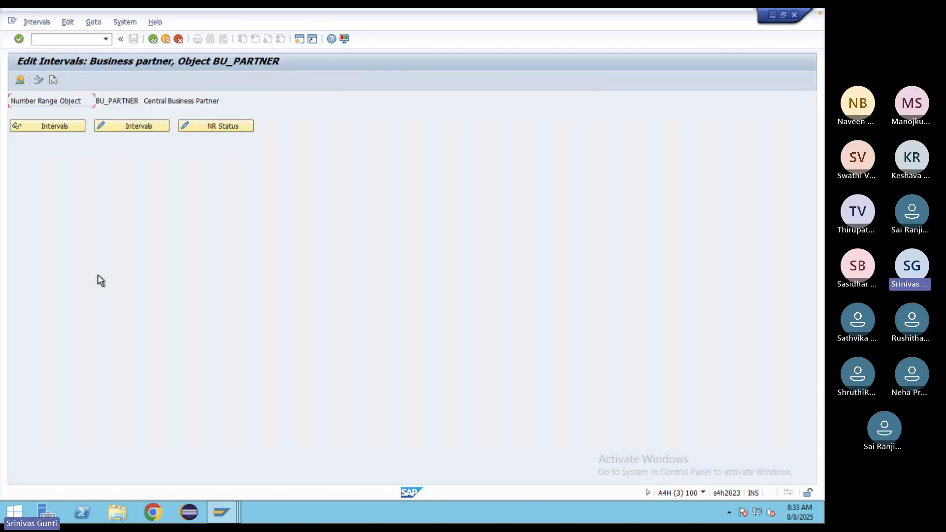
pyautogui.click(59, 127)
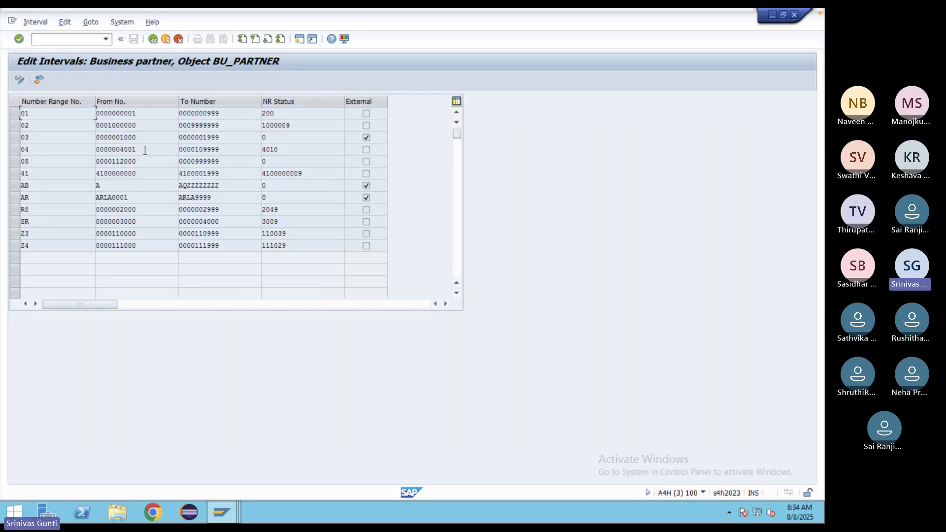
pyautogui.moveTo(142, 151); pyautogui.dragTo(90, 145)
pyautogui.click(221, 512)
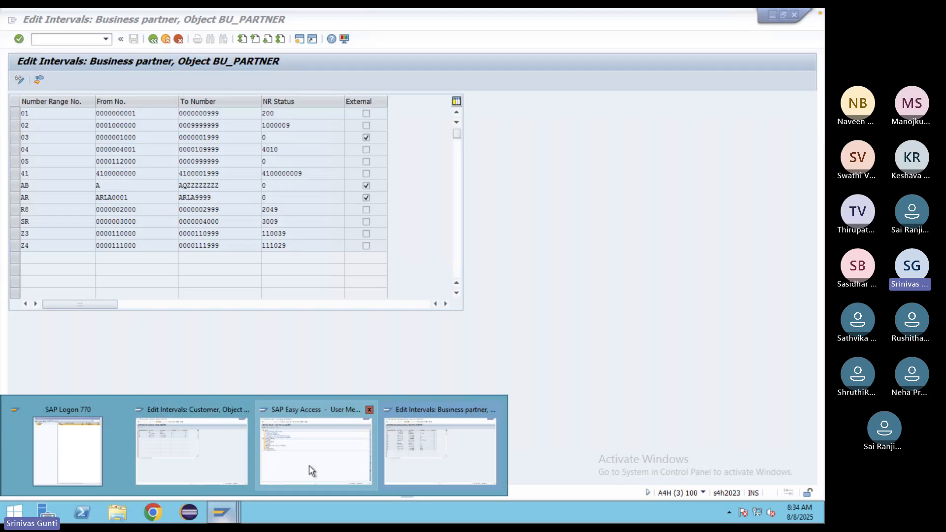
pyautogui.moveTo(261, 451)
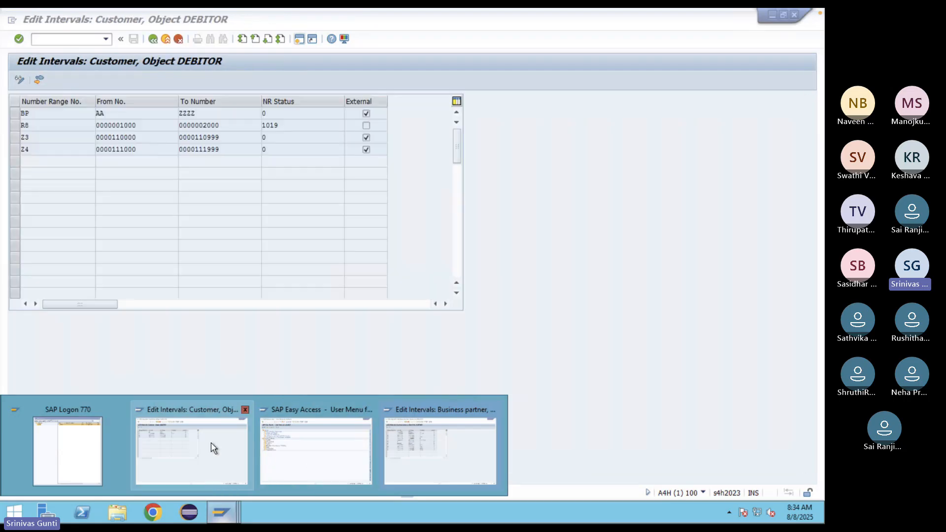
pyautogui.click(211, 446)
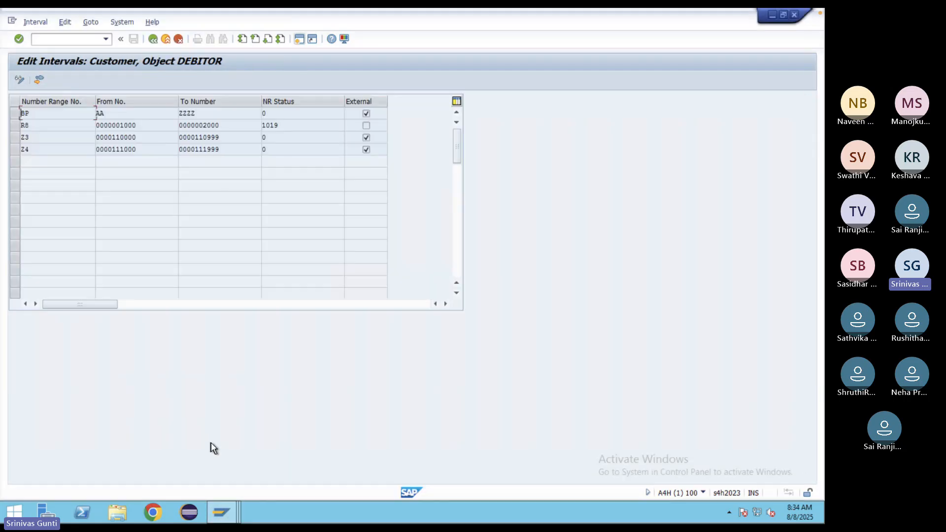
pyautogui.click(18, 82)
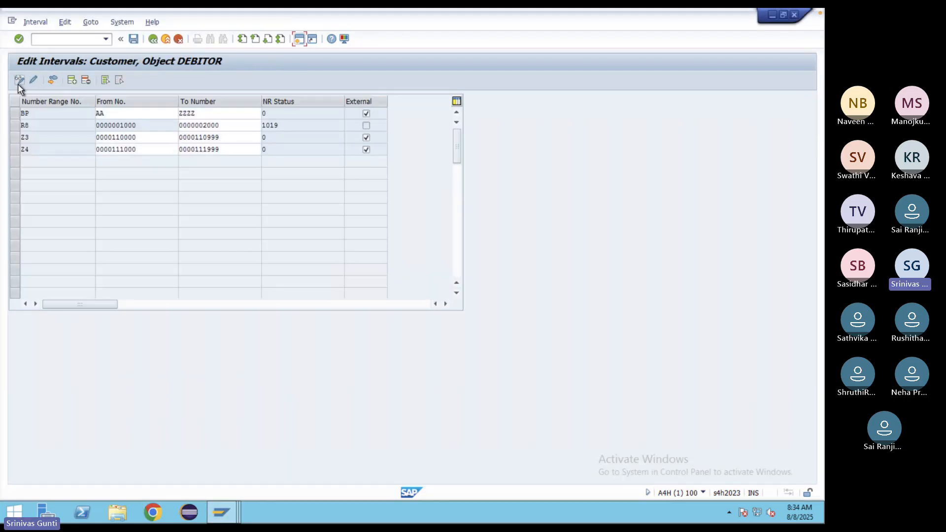
pyautogui.click(71, 80)
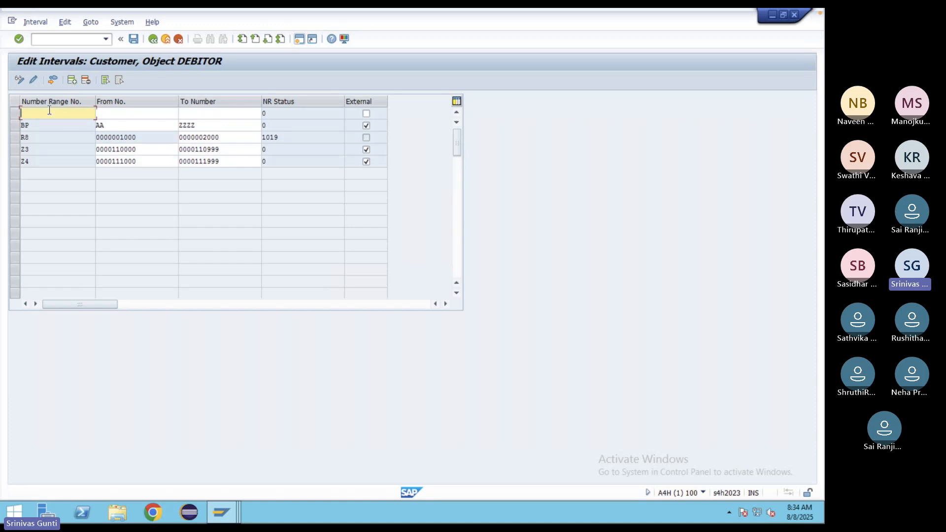
pyautogui.write('GG')
pyautogui.click(116, 111)
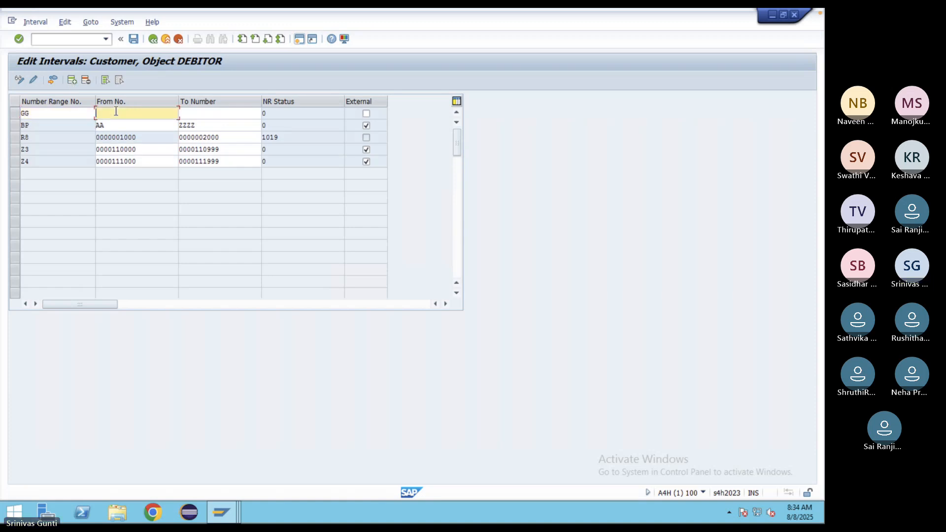
pyautogui.write('0000004001')
pyautogui.click(224, 510)
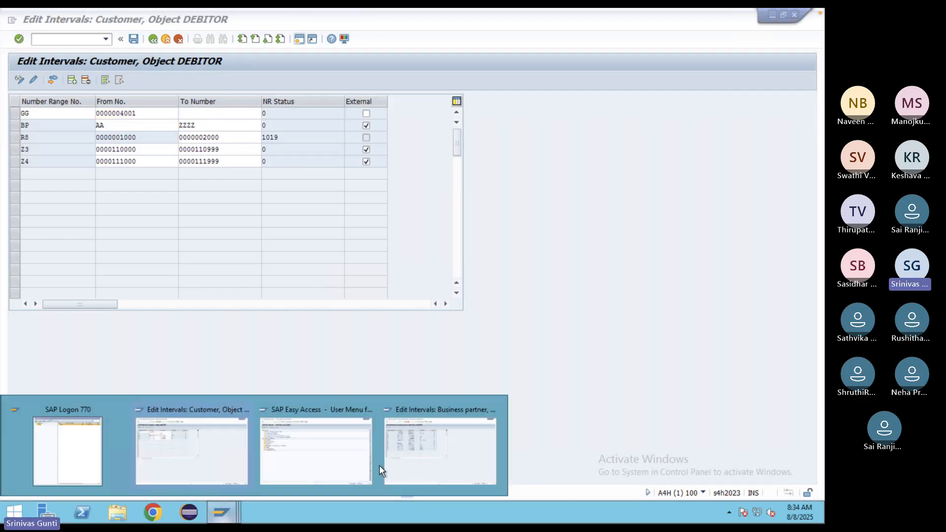
pyautogui.click(407, 458)
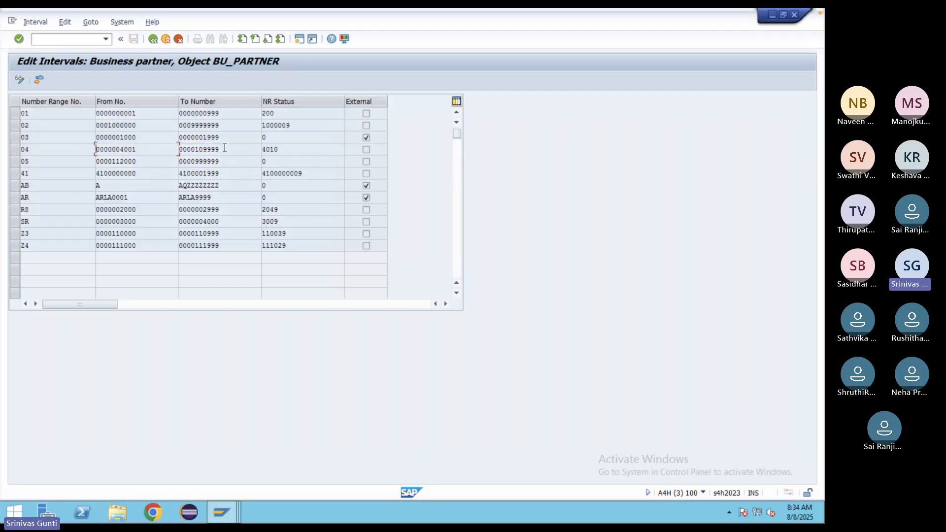
pyautogui.press('Tab')
pyautogui.hotkey('ctrl', 'c')
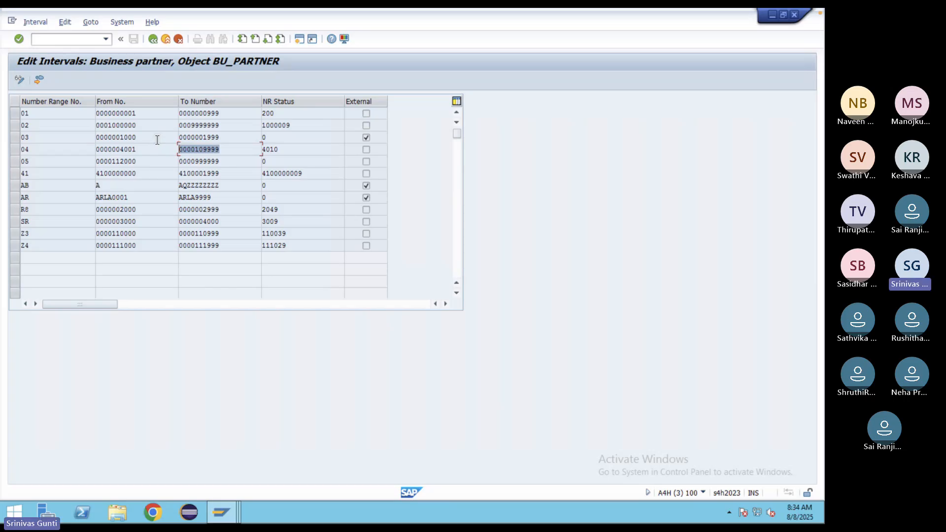
pyautogui.click(226, 514)
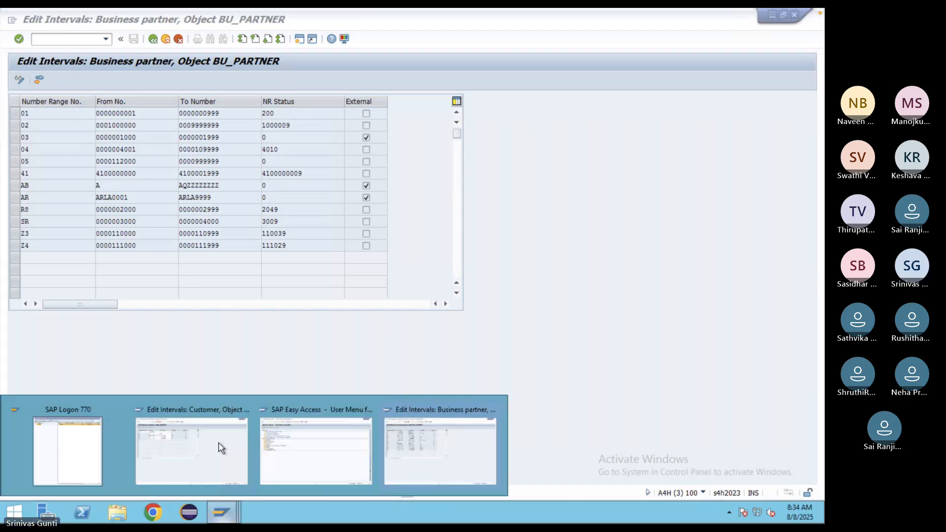
pyautogui.click(212, 446)
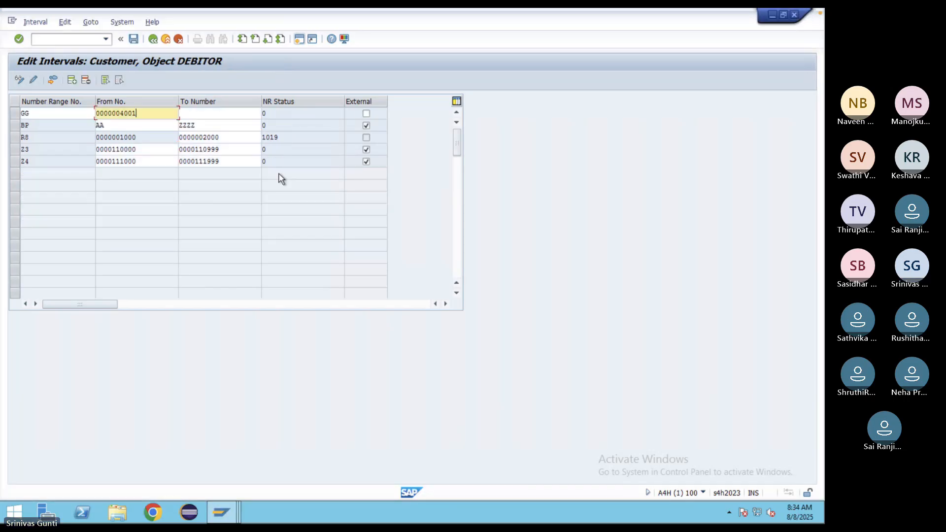
pyautogui.click(218, 114)
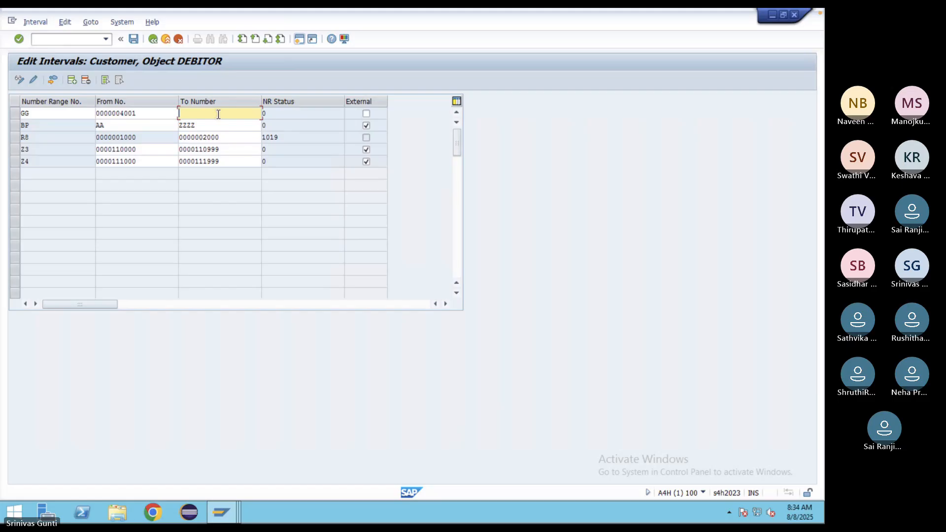
pyautogui.hotkey('ctrl', 'v')
pyautogui.press('Return')
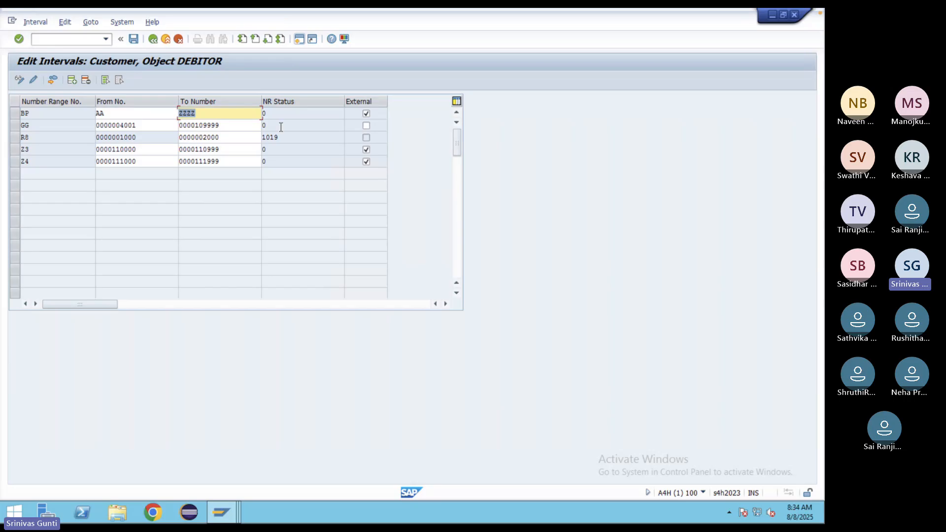
pyautogui.click(366, 125)
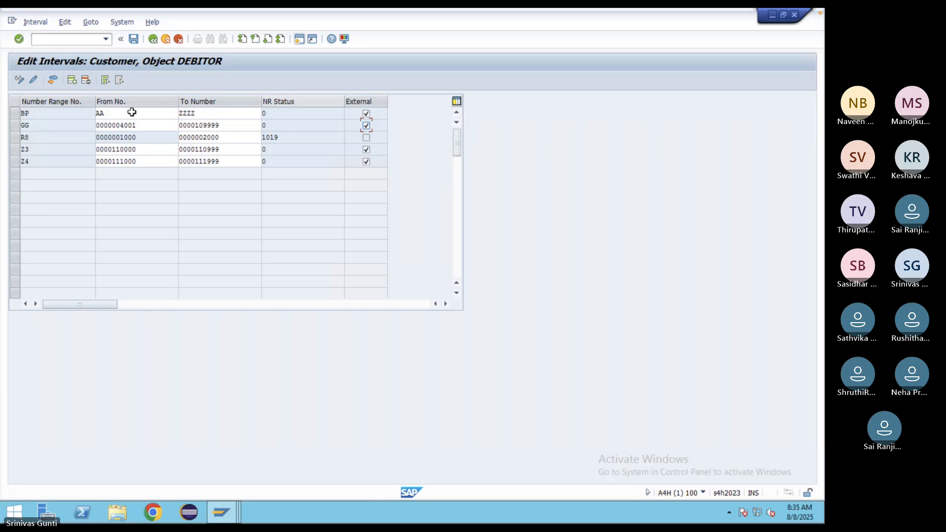
pyautogui.click(72, 82)
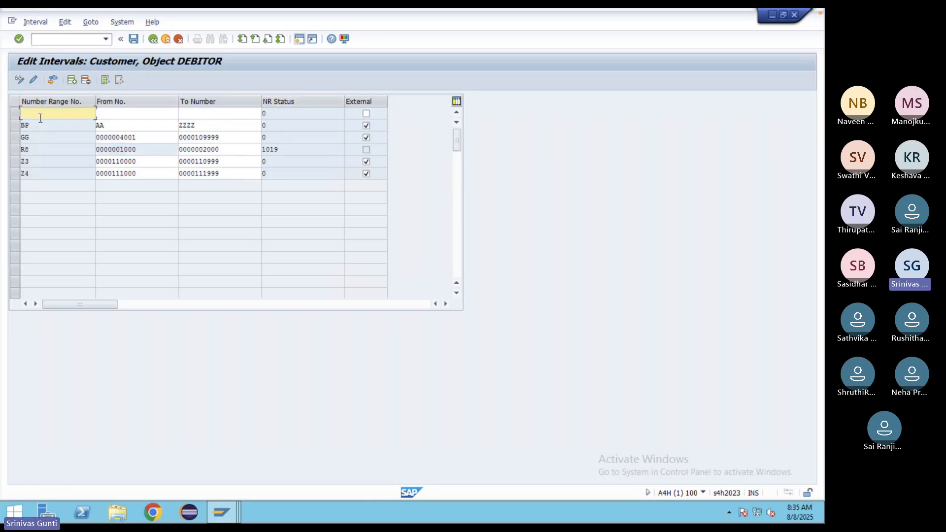
pyautogui.write('GI')
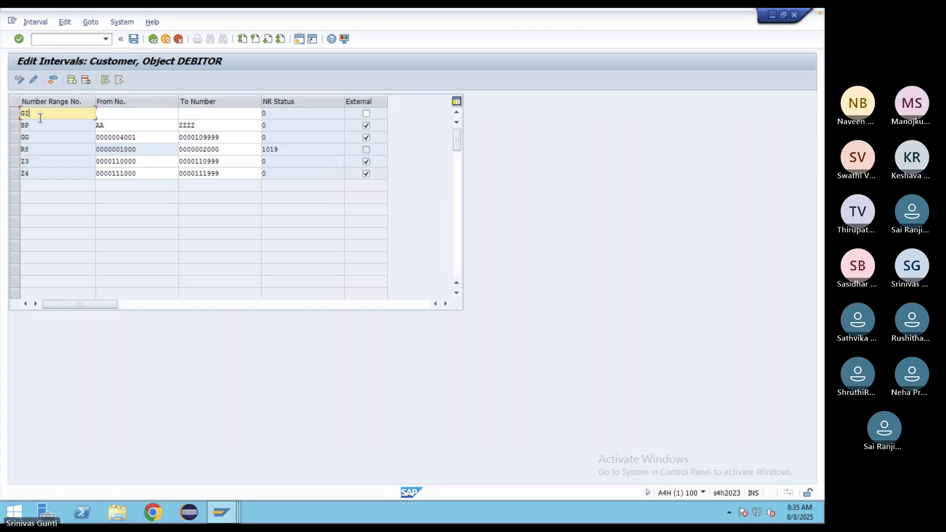
pyautogui.click(161, 113)
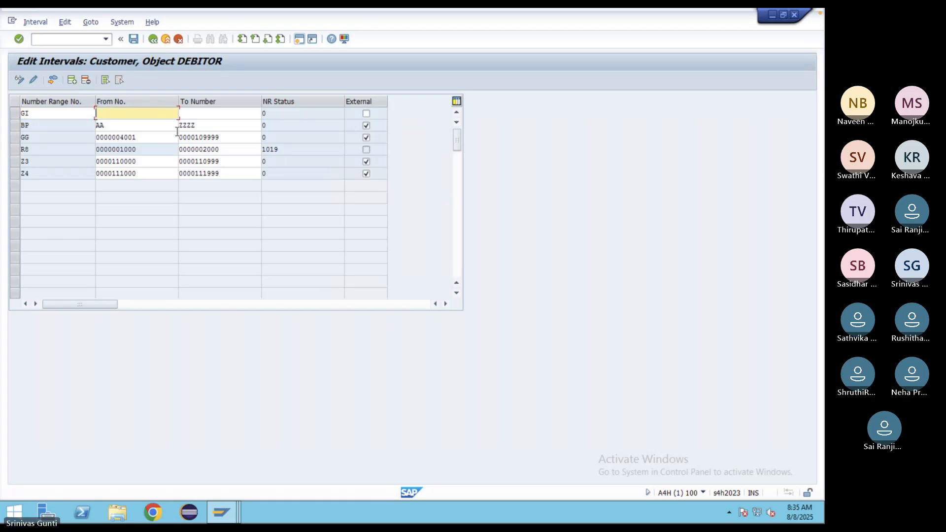
pyautogui.click(221, 515)
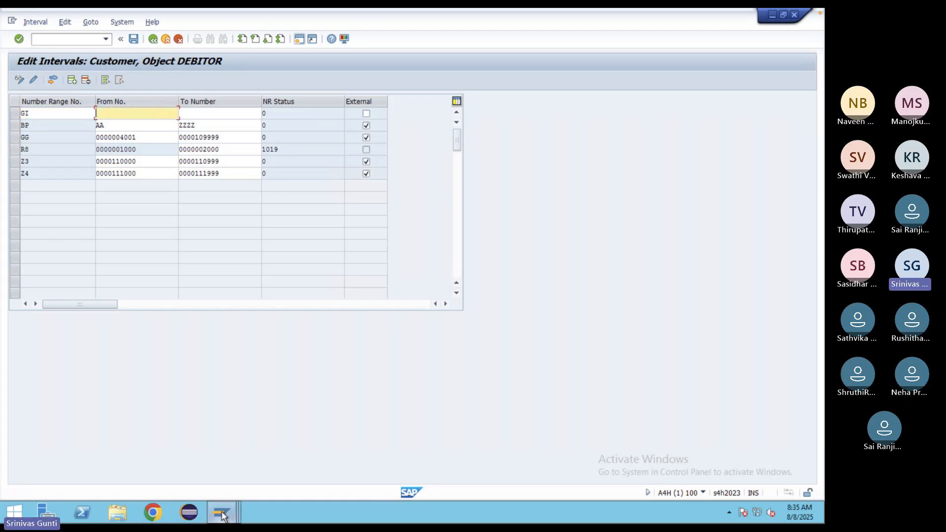
pyautogui.click(426, 413)
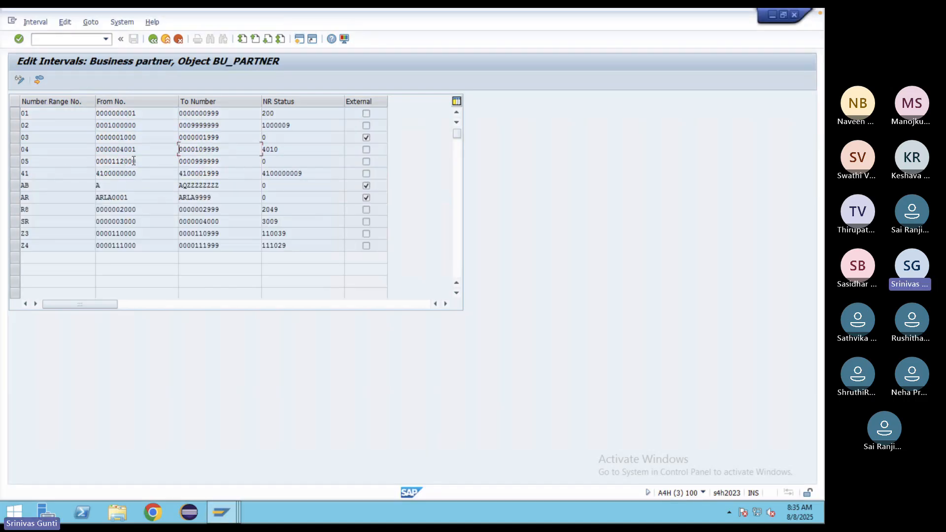
pyautogui.doubleClick(113, 160)
pyautogui.hotkey('ctrl', 'c')
pyautogui.press('Home')
pyautogui.click(223, 512)
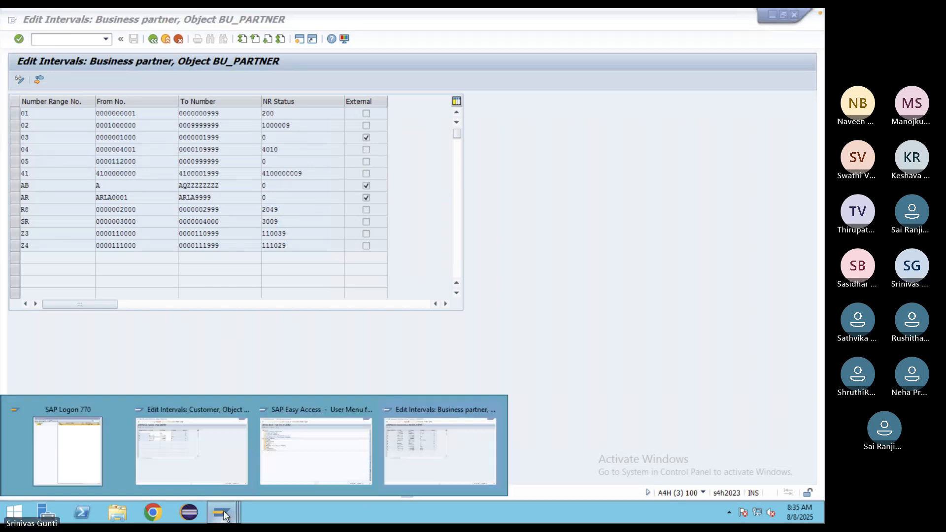
pyautogui.click(213, 449)
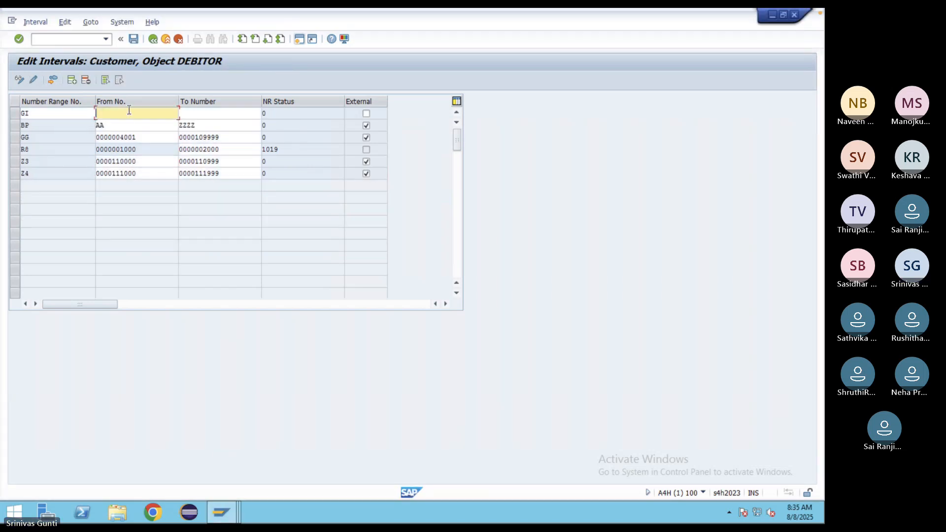
pyautogui.hotkey('ctrl', 'v')
pyautogui.click(221, 512)
pyautogui.click(415, 448)
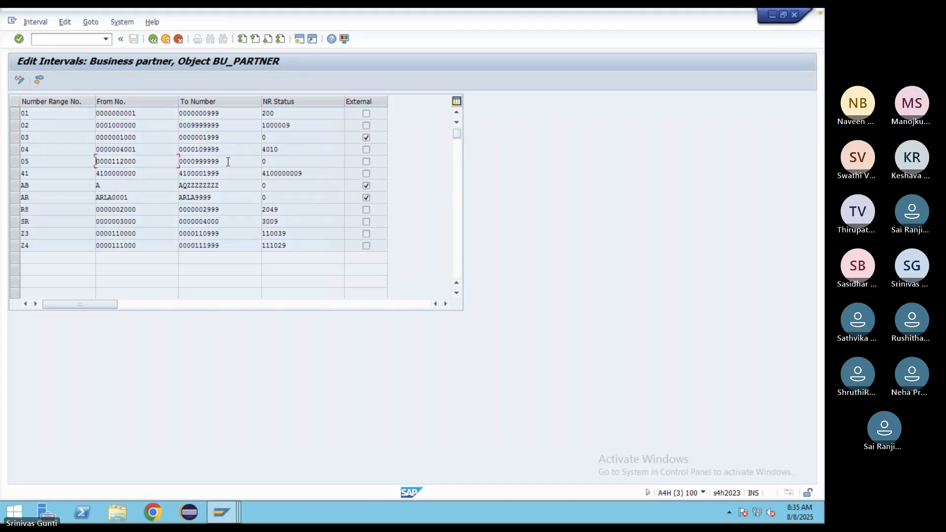
pyautogui.press('Tab')
pyautogui.hotkey('ctrl', 'c')
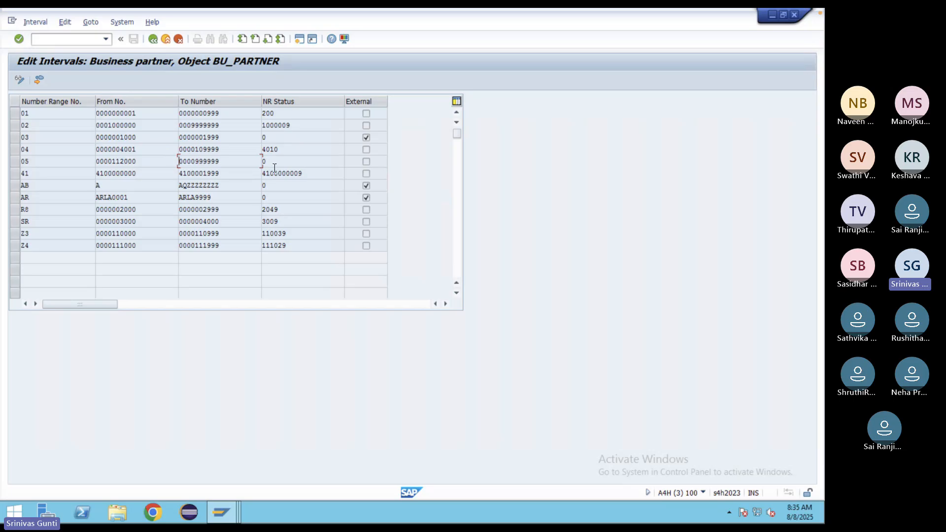
pyautogui.click(222, 512)
pyautogui.click(189, 444)
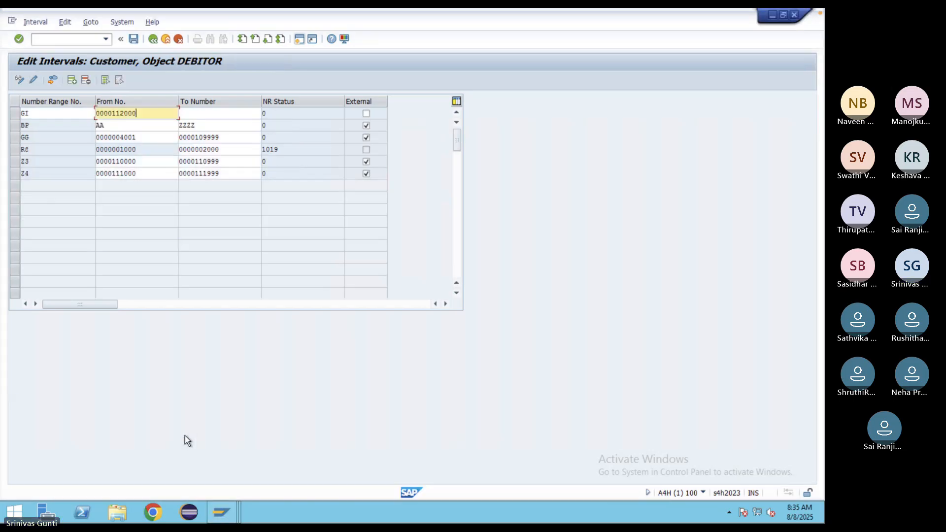
pyautogui.click(200, 112)
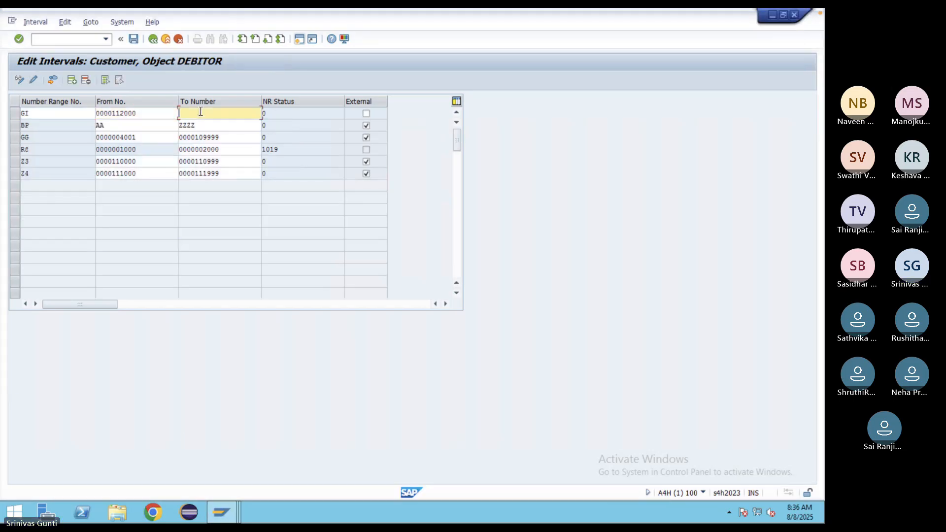
pyautogui.hotkey('ctrl', 'v')
pyautogui.press('Return')
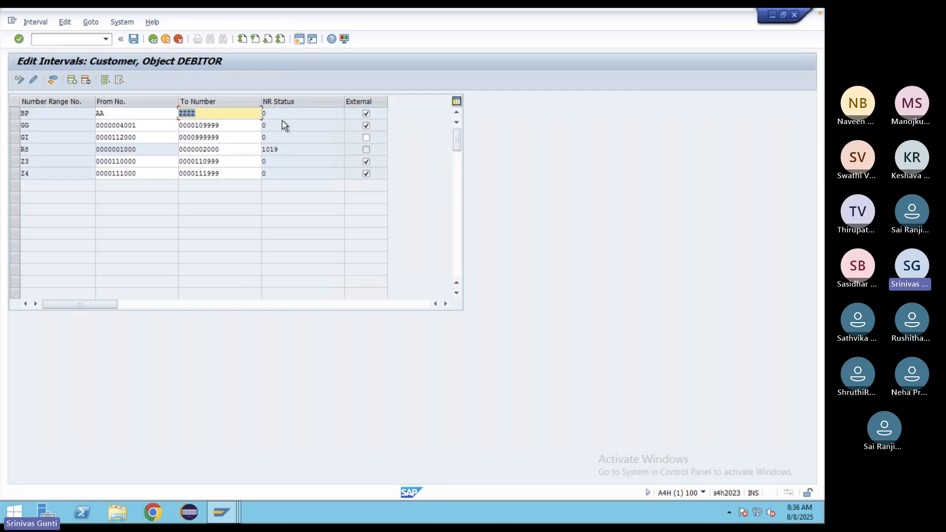
pyautogui.click(367, 138)
# - Save the customer number range intervals and go back to the IMG tree
pyautogui.click(133, 39)
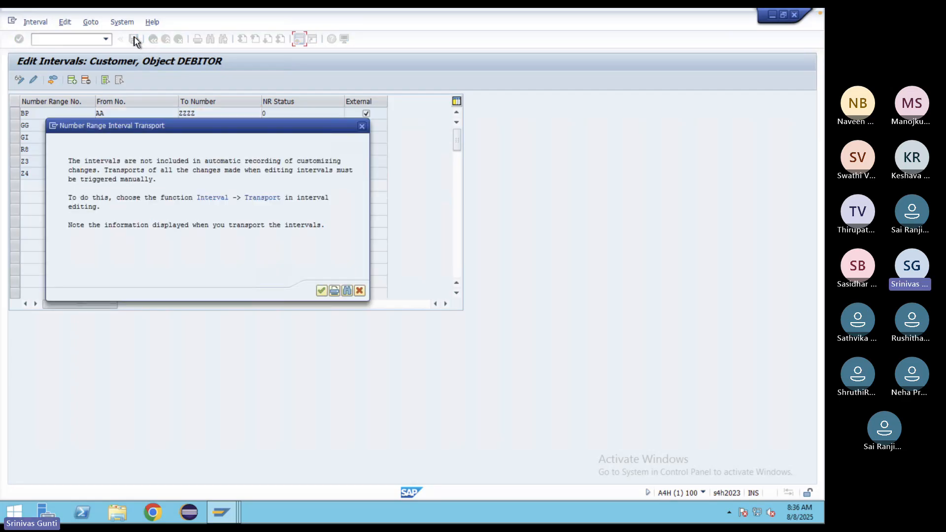
pyautogui.click(321, 292)
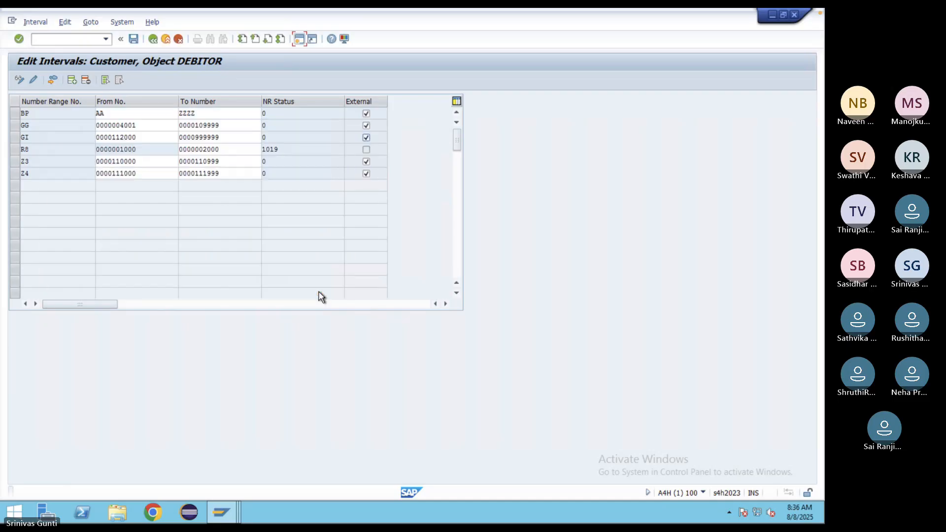
pyautogui.click(153, 39)
pyautogui.click(153, 39)
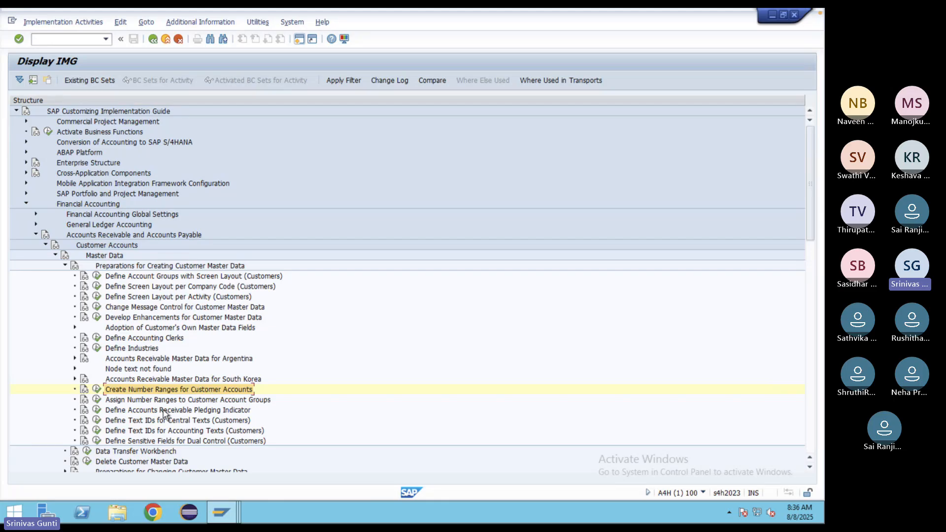
# - Jump to ZDOM, assign number range GG to ZDOM and GI to ZINT, and save to the request
pyautogui.click(97, 400)
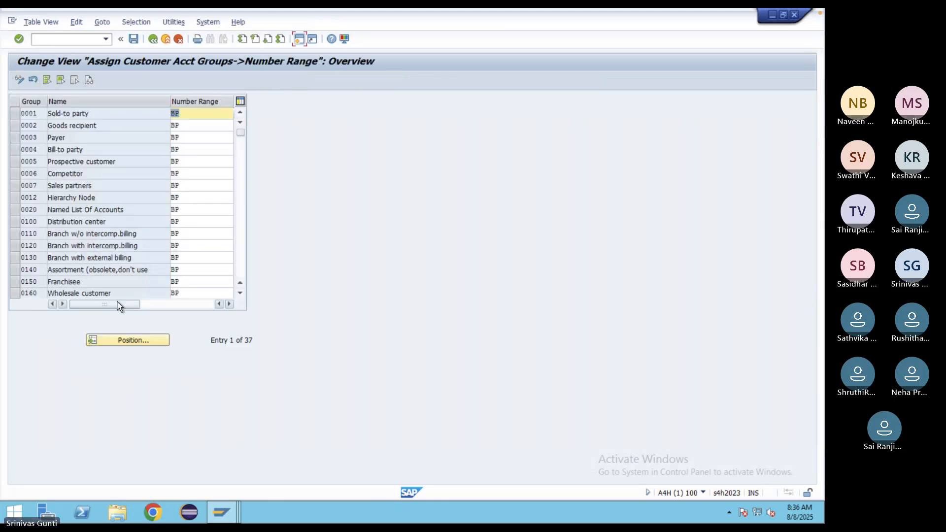
pyautogui.scroll(-3, 120, 250)
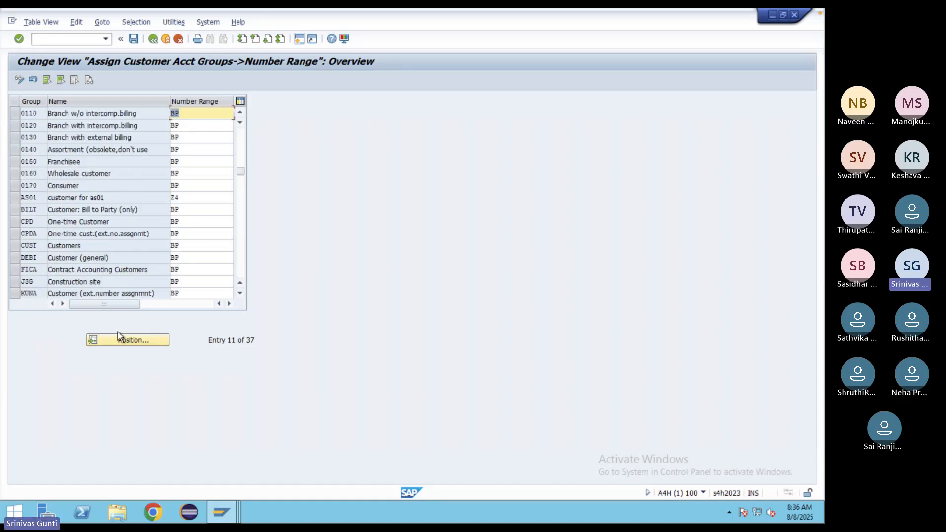
pyautogui.click(119, 339)
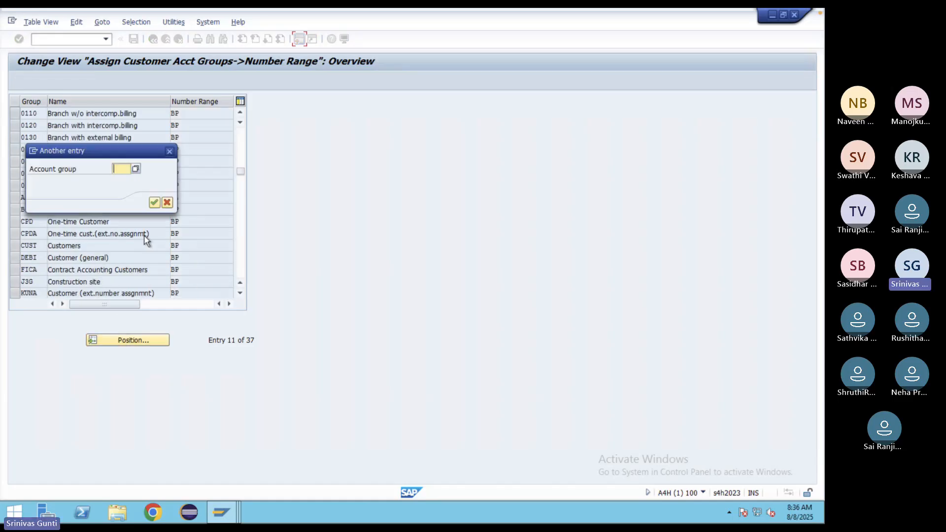
pyautogui.write('ZDOM')
pyautogui.press('Return')
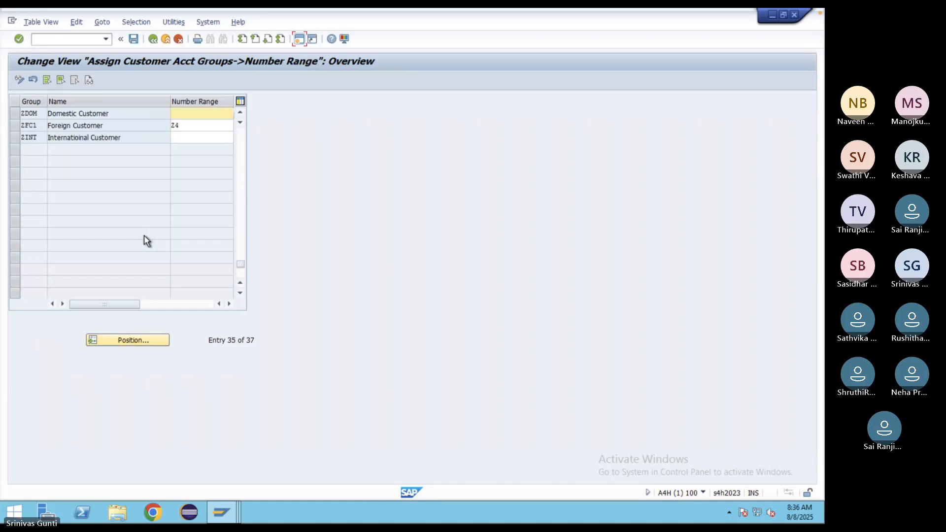
pyautogui.click(185, 116)
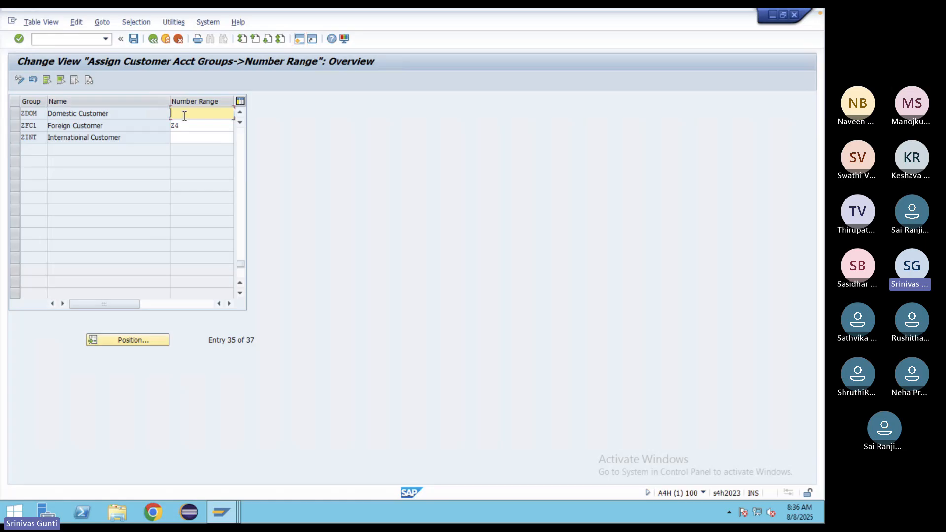
pyautogui.write('GG')
pyautogui.click(186, 136)
pyautogui.write('GI')
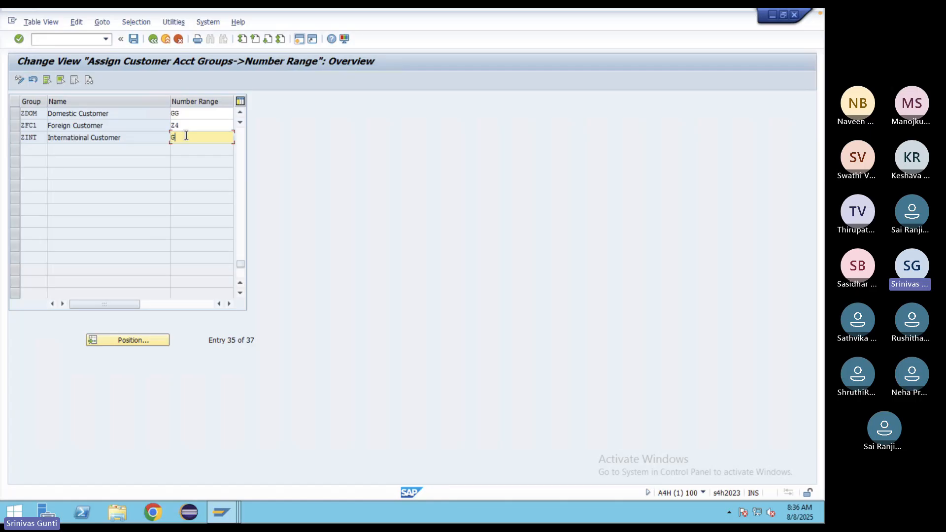
pyautogui.click(134, 40)
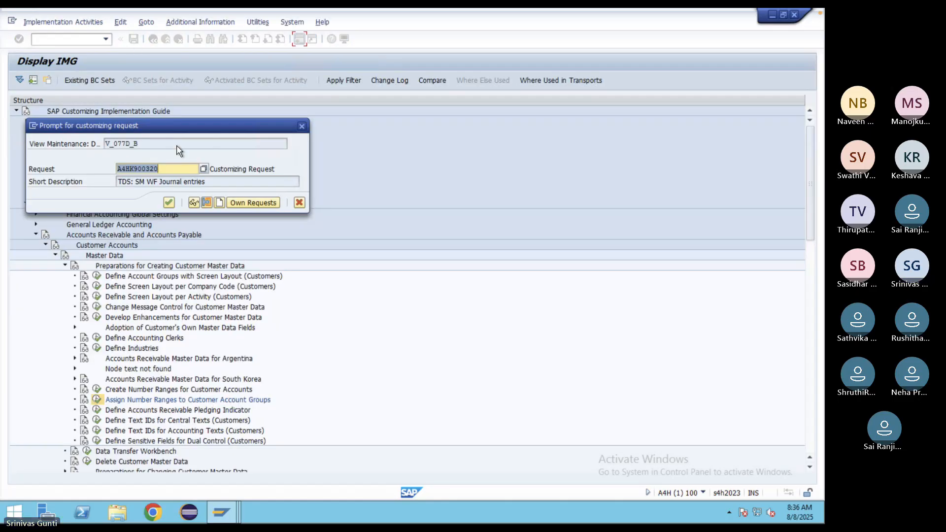
pyautogui.click(169, 202)
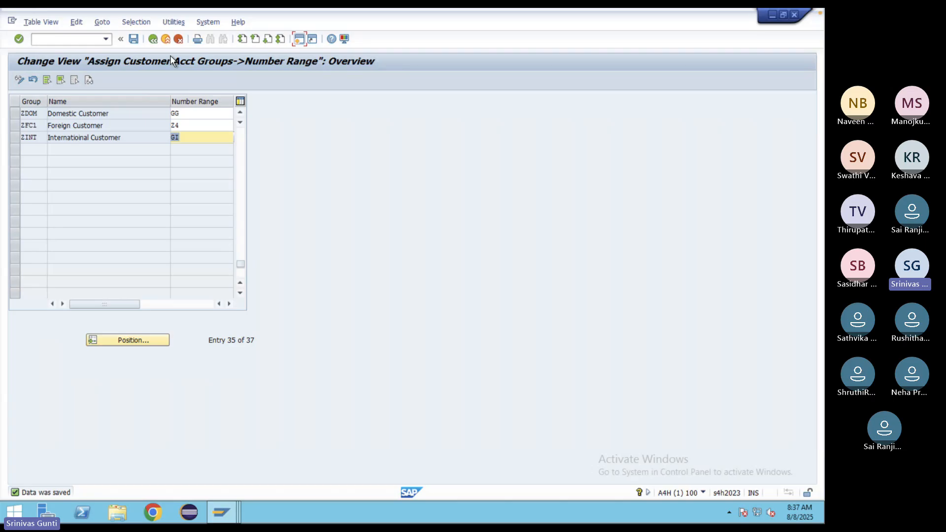
pyautogui.click(82, 39)
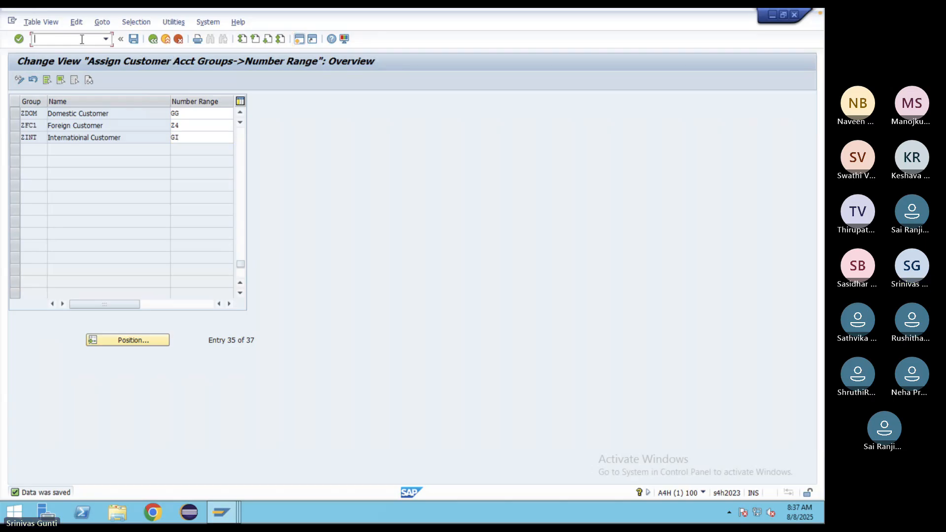
# - Return to the main menu with /n and open the SAP Reference IMG via SPRO
pyautogui.write('/n')
pyautogui.press('Return')
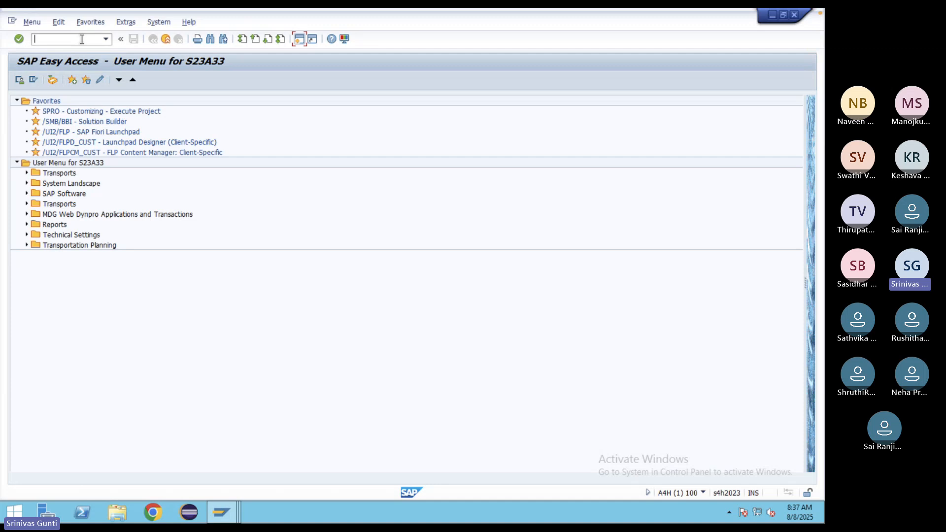
pyautogui.write('spro')
pyautogui.press('Return')
pyautogui.click(55, 83)
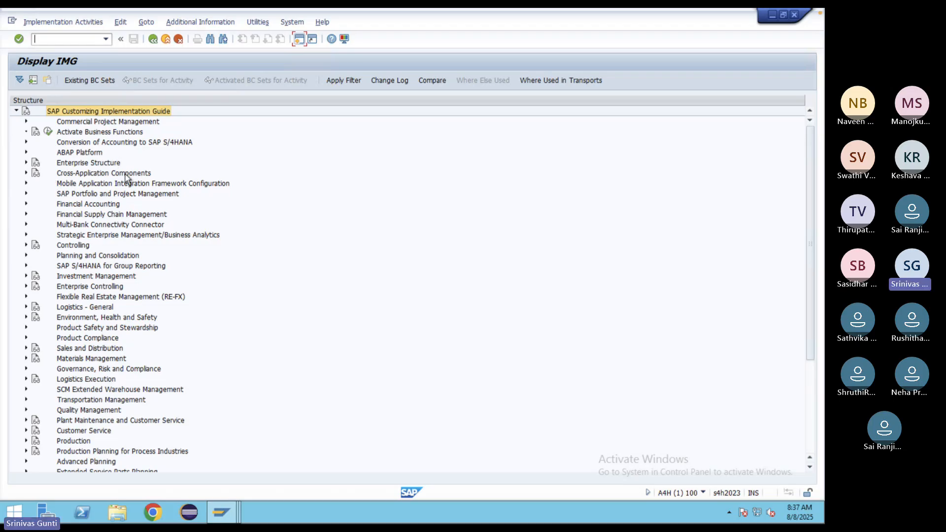
# - Expand Customer/Vendor Integration down to Field Assignment for Customer Integration > Assign Keys
pyautogui.click(26, 173)
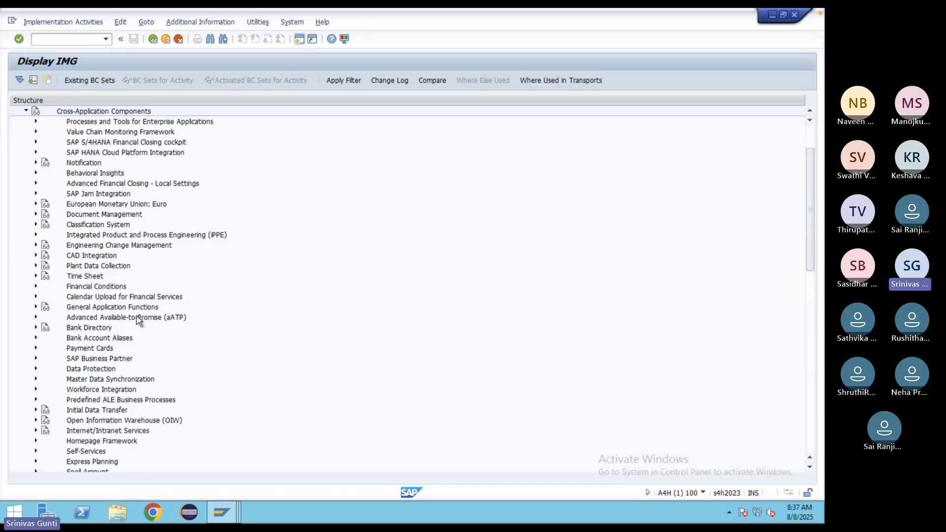
pyautogui.click(36, 381)
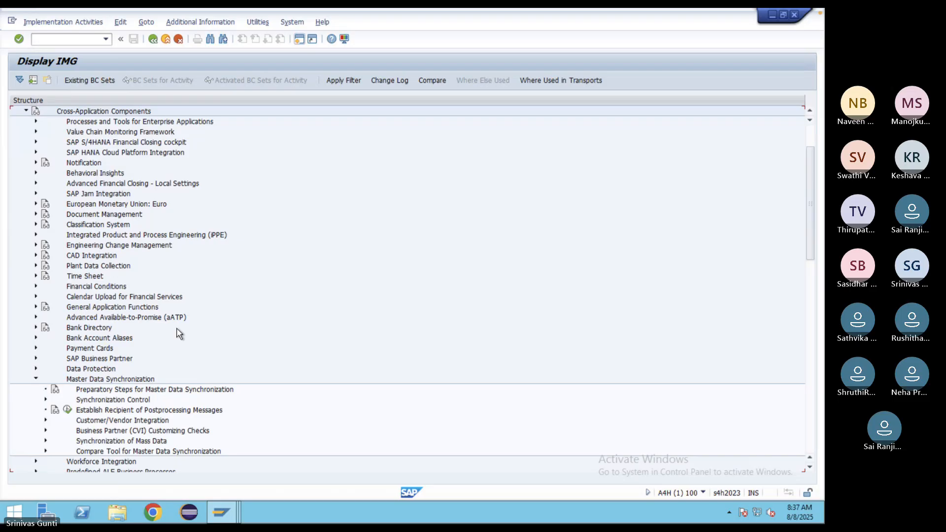
pyautogui.scroll(-2, 177, 331)
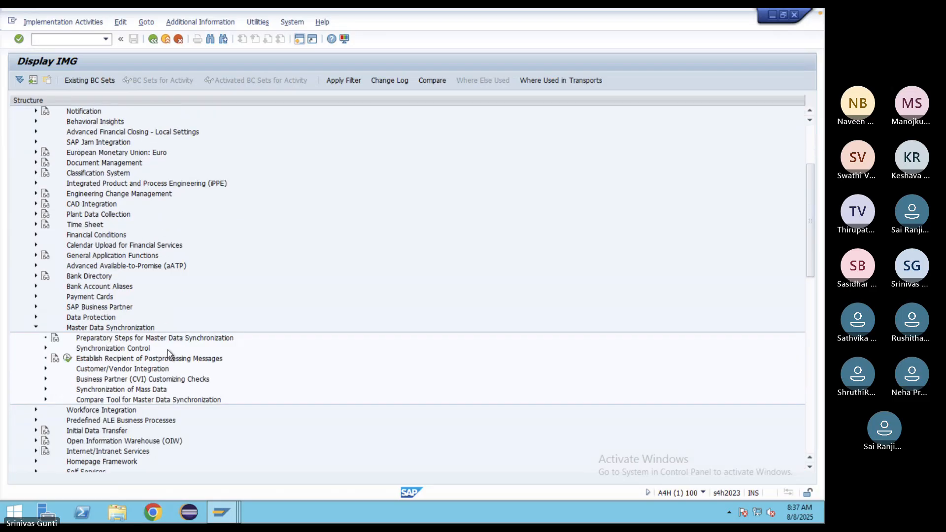
pyautogui.click(46, 369)
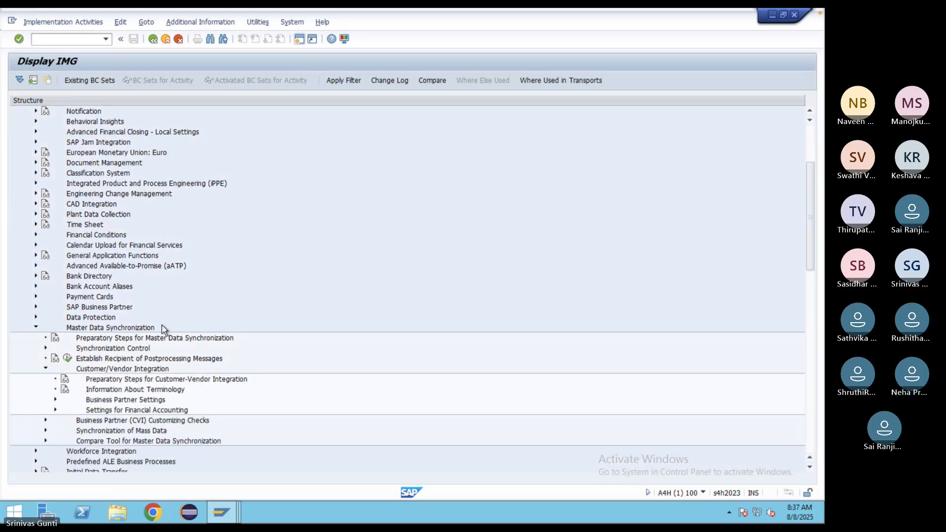
pyautogui.scroll(-2, 163, 329)
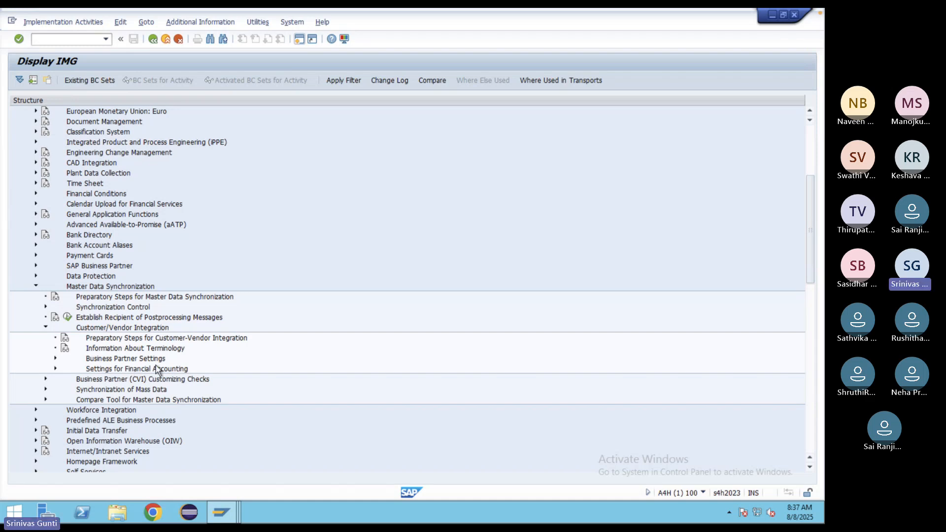
pyautogui.click(55, 359)
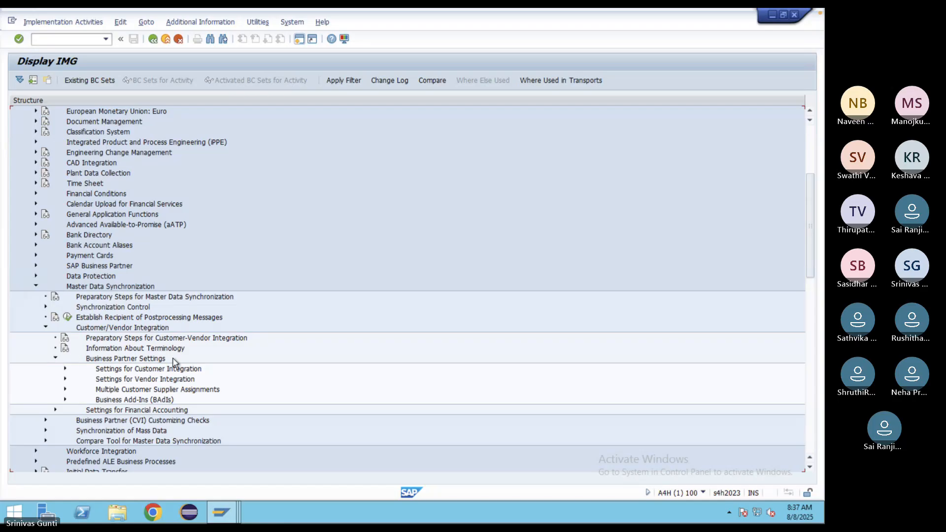
pyautogui.scroll(-2, 173, 357)
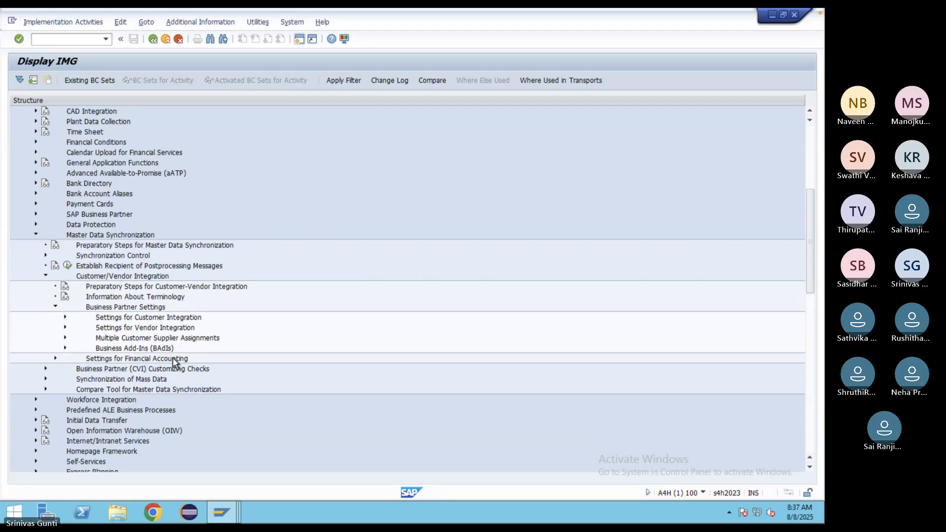
pyautogui.click(65, 318)
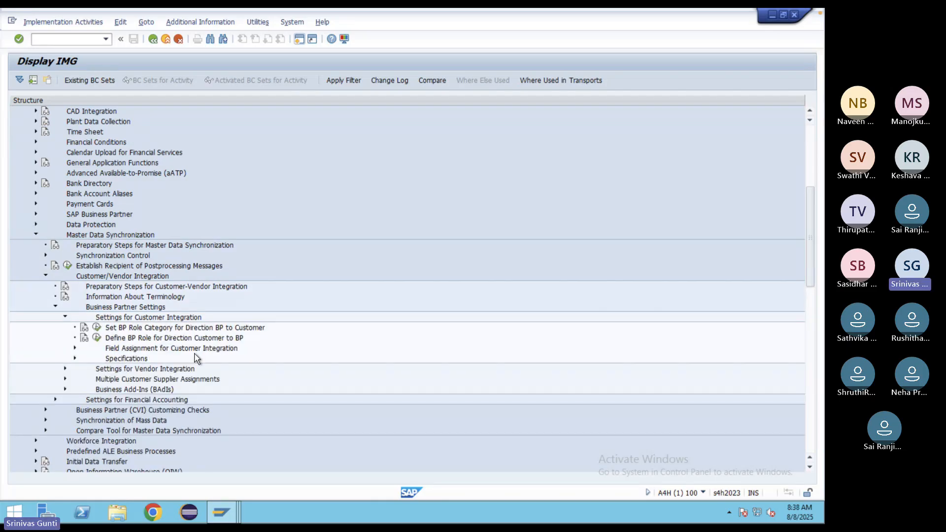
pyautogui.click(75, 348)
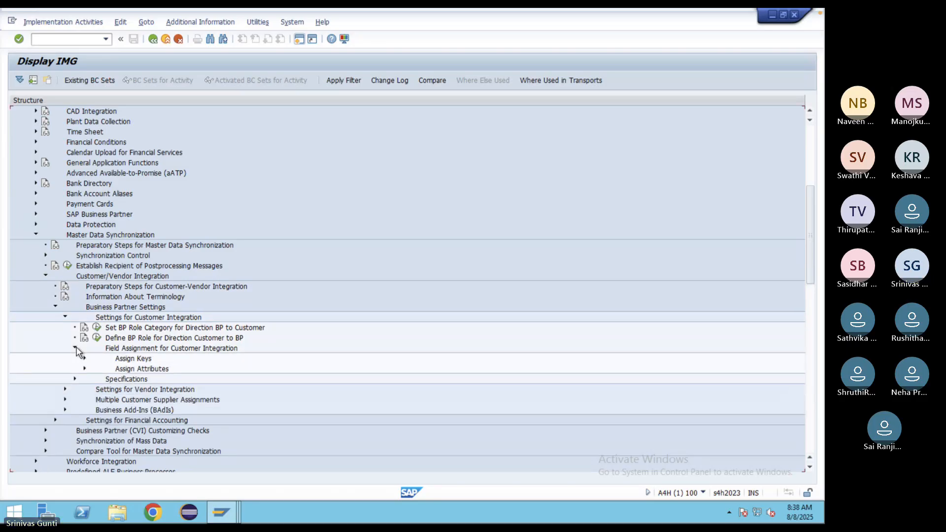
pyautogui.click(85, 359)
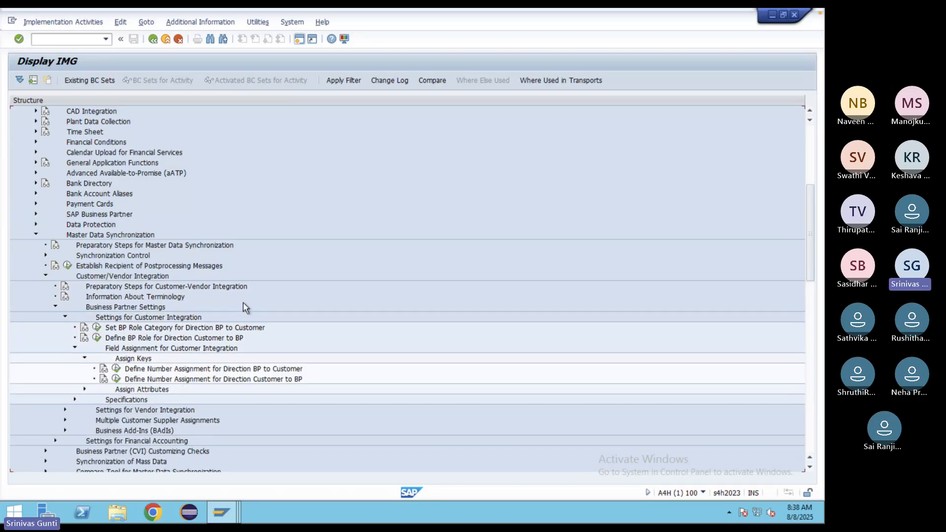
pyautogui.scroll(-2, 243, 303)
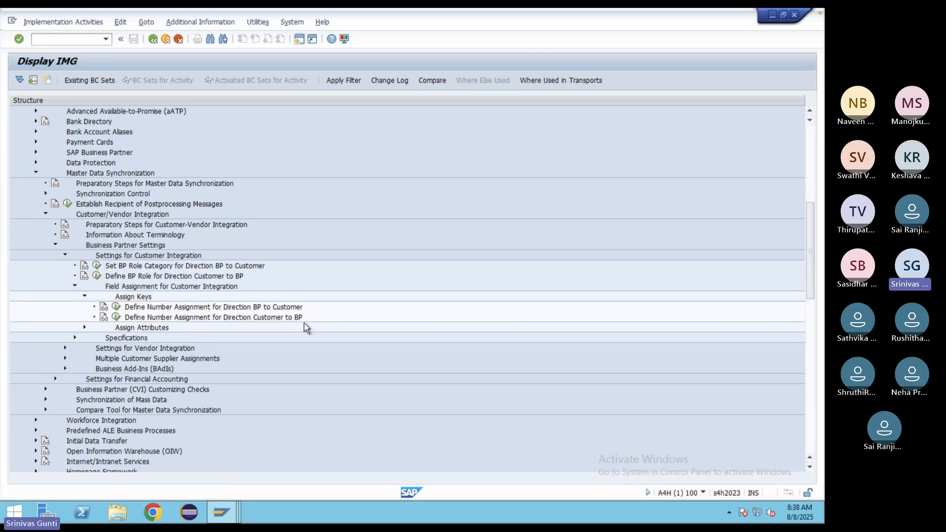
pyautogui.click(299, 39)
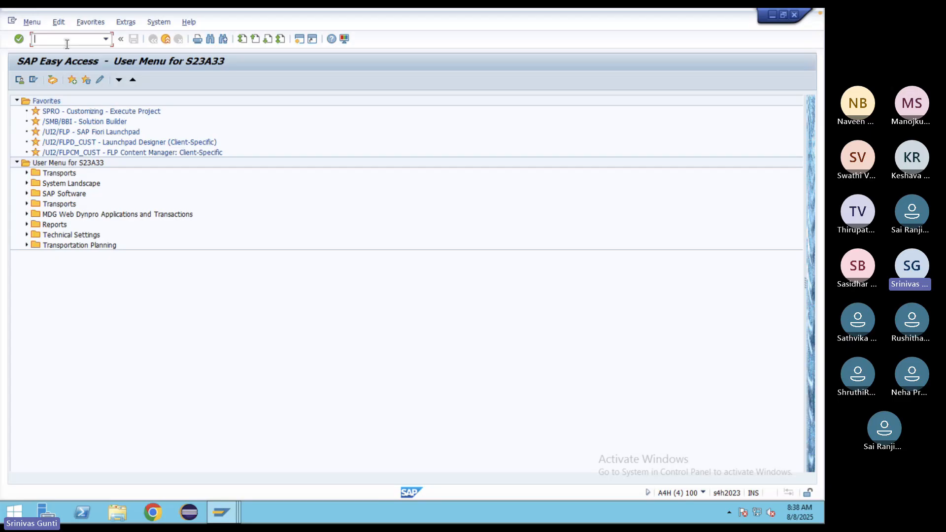
# - Run XD01 and choose Organization as the partner type to create
pyautogui.write('xd01')
pyautogui.press('Return')
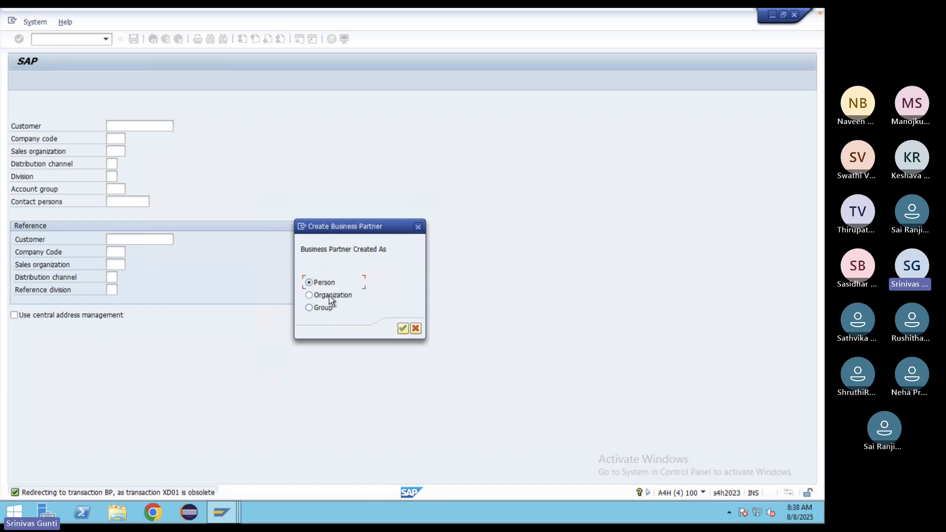
pyautogui.click(330, 296)
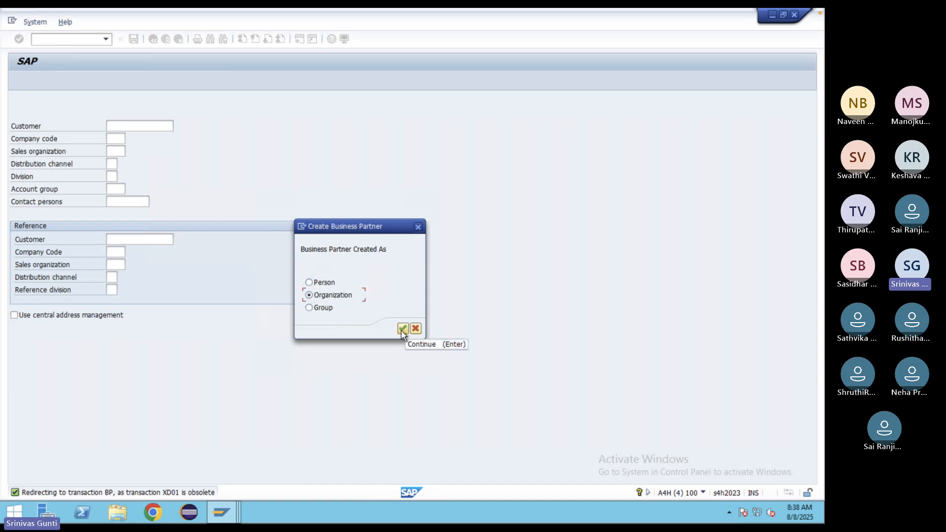
pyautogui.click(403, 328)
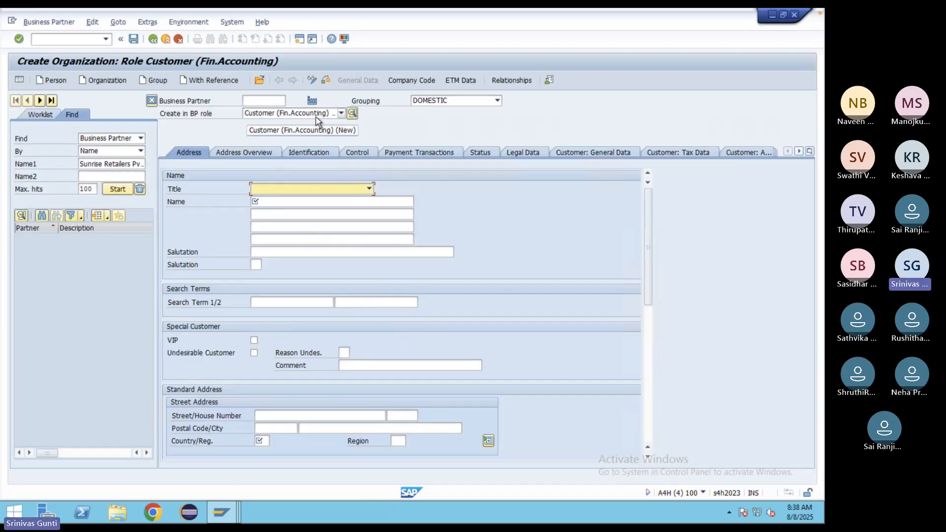
# - Via transaction BP, start a new Organization with DOMESTIC grouping, then return to the IMG window
pyautogui.click(55, 39)
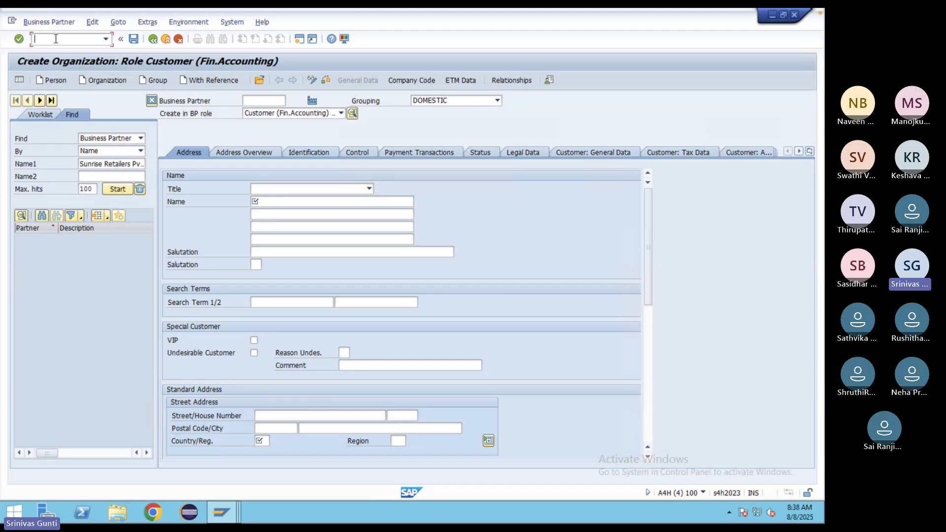
pyautogui.write('/n')
pyautogui.press('Return')
pyautogui.write('bp')
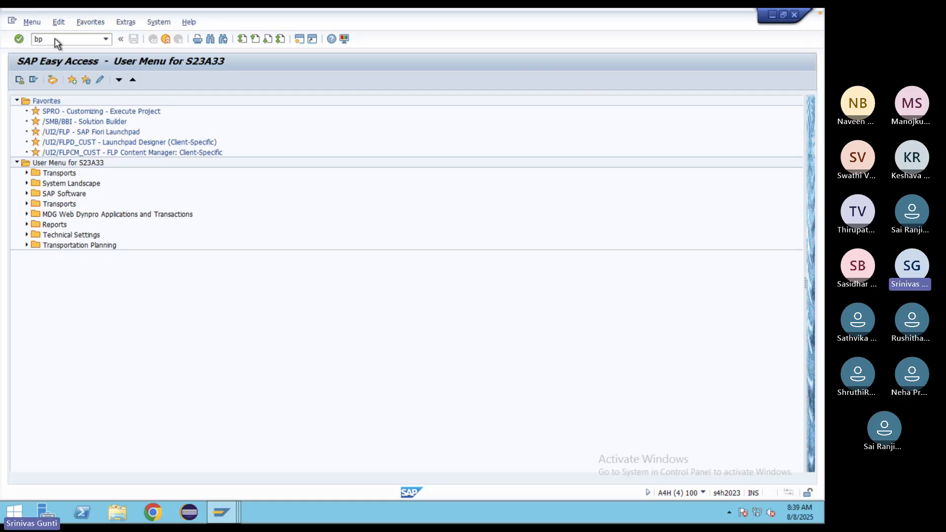
pyautogui.press('Return')
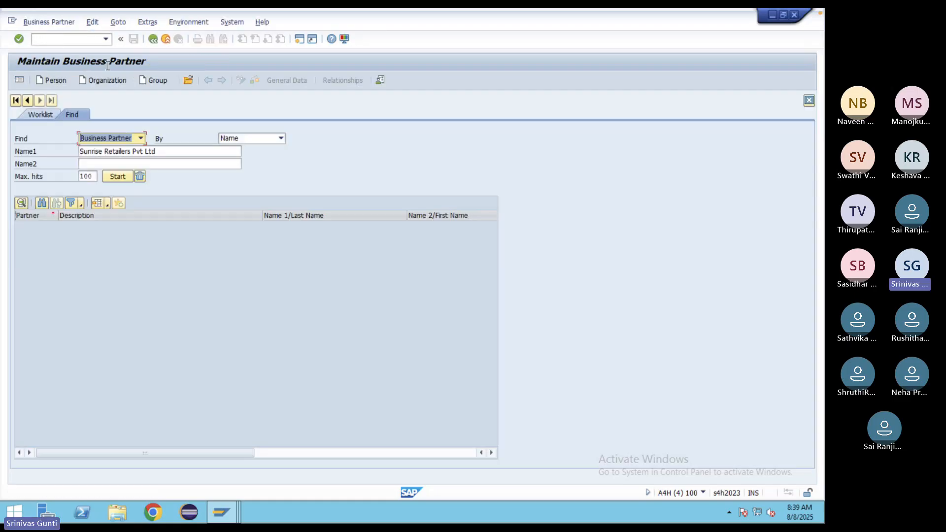
pyautogui.click(102, 83)
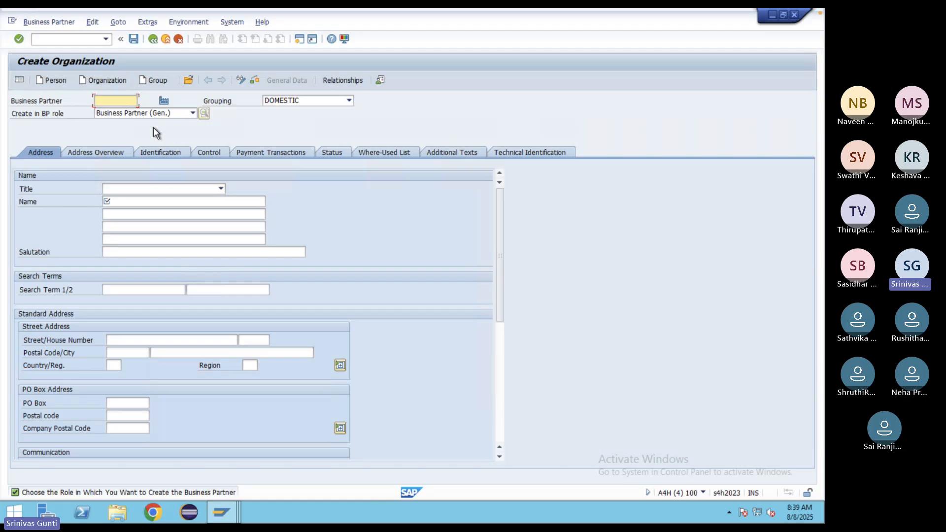
pyautogui.click(224, 519)
pyautogui.click(184, 453)
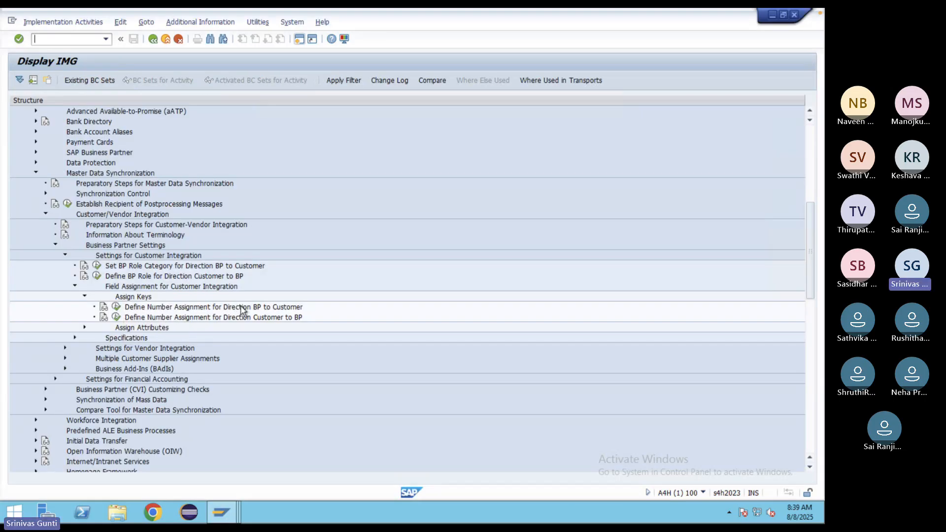
# - In BP-to-Customer number assignment, add grouping ZDOM to account group ZDOM with same number
pyautogui.click(117, 308)
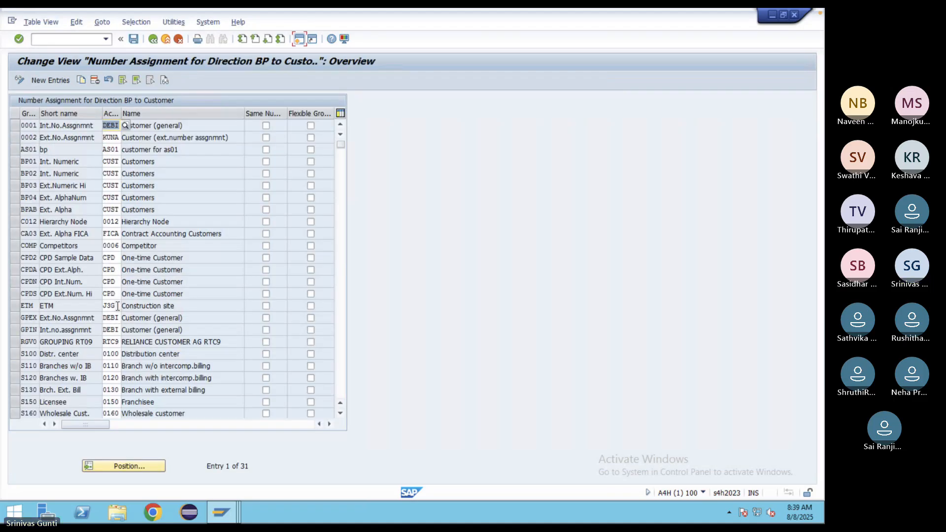
pyautogui.click(48, 78)
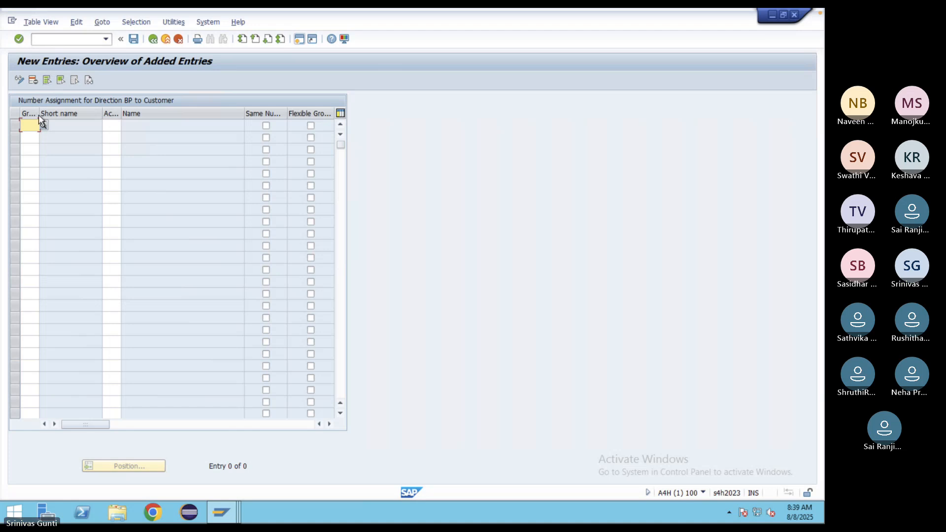
pyautogui.moveTo(38, 113); pyautogui.dragTo(60, 113)
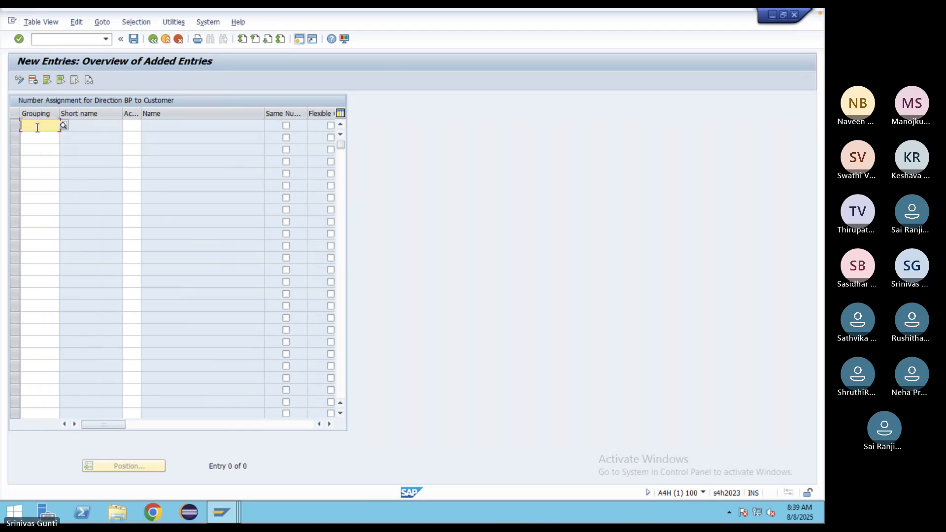
pyautogui.write('ZDOM')
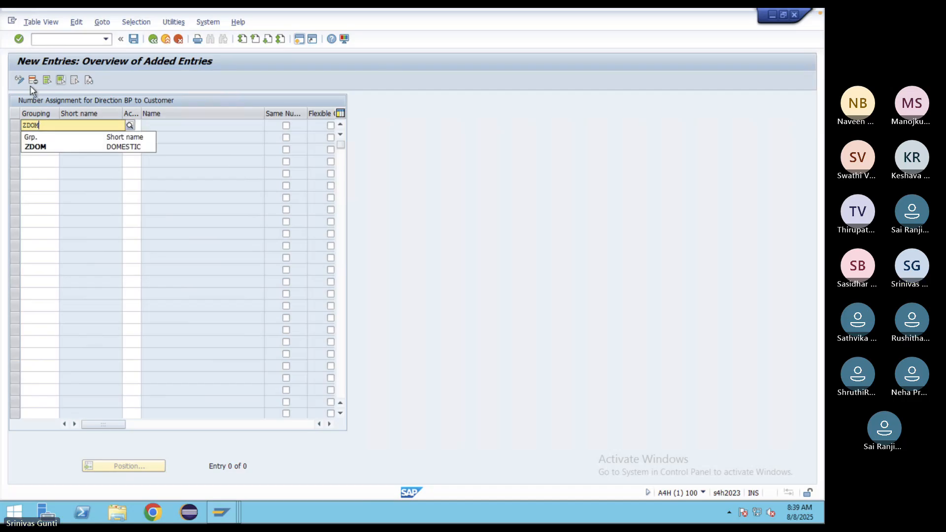
pyautogui.click(66, 147)
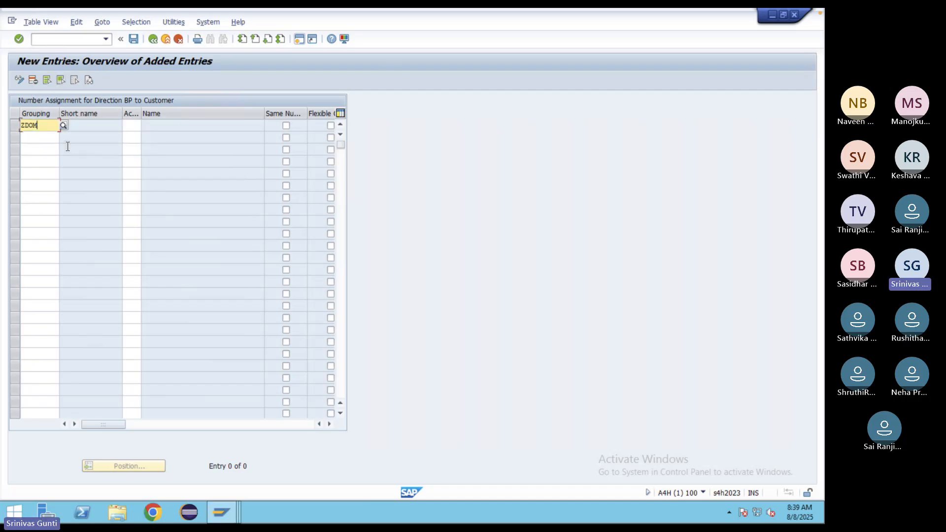
pyautogui.click(131, 125)
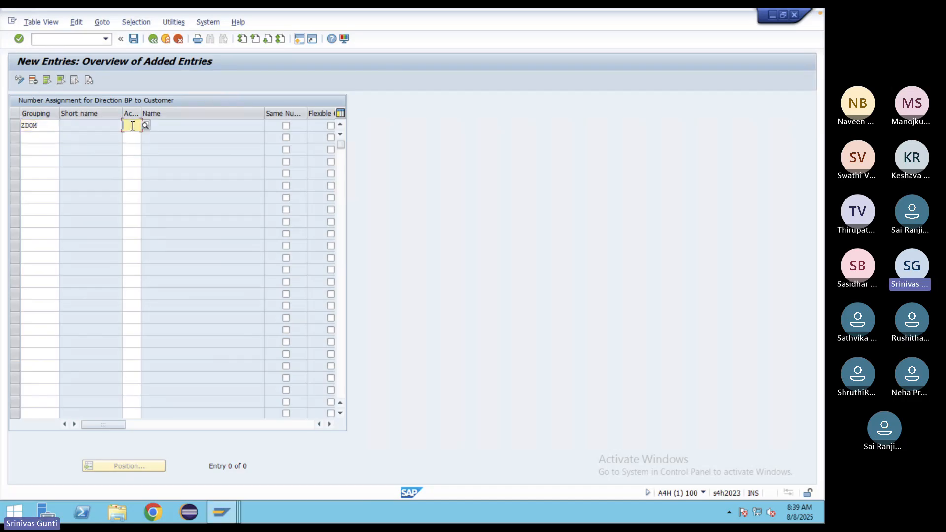
pyautogui.write('ZDOM')
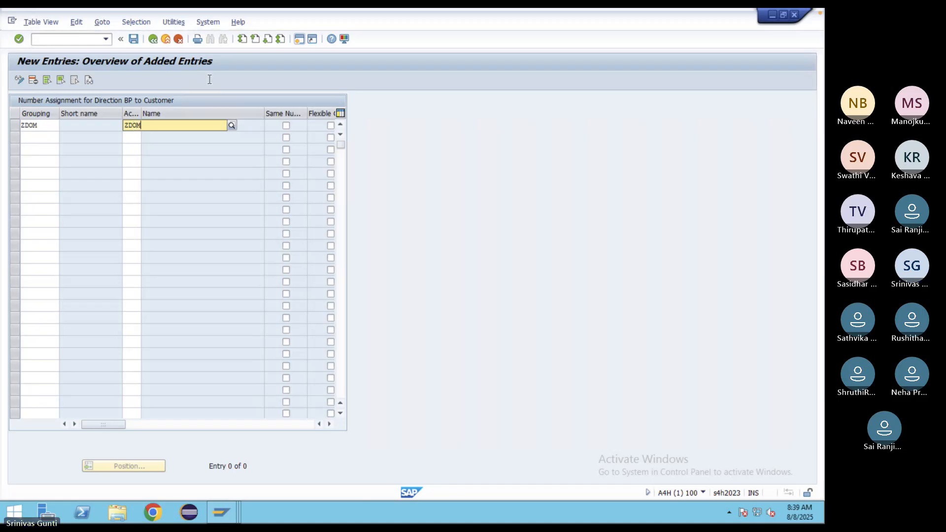
pyautogui.click(155, 145)
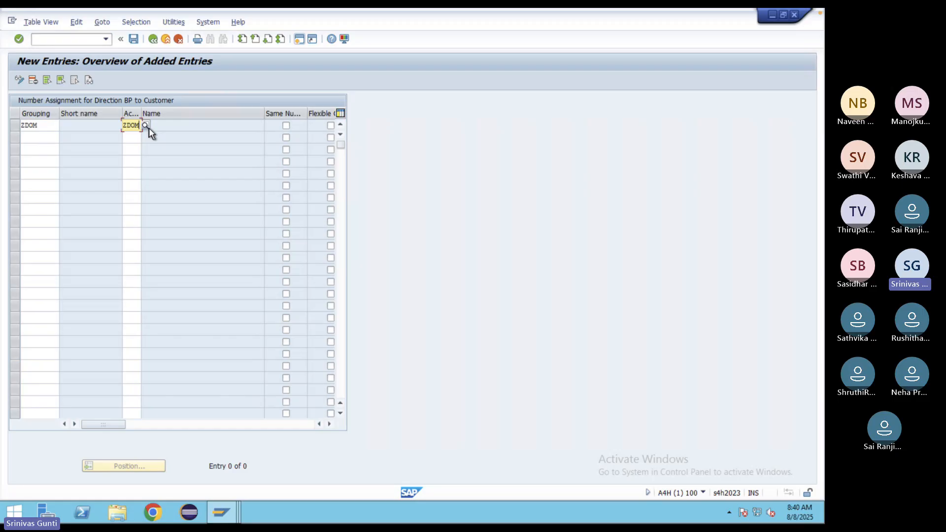
pyautogui.click(286, 125)
pyautogui.press('Return')
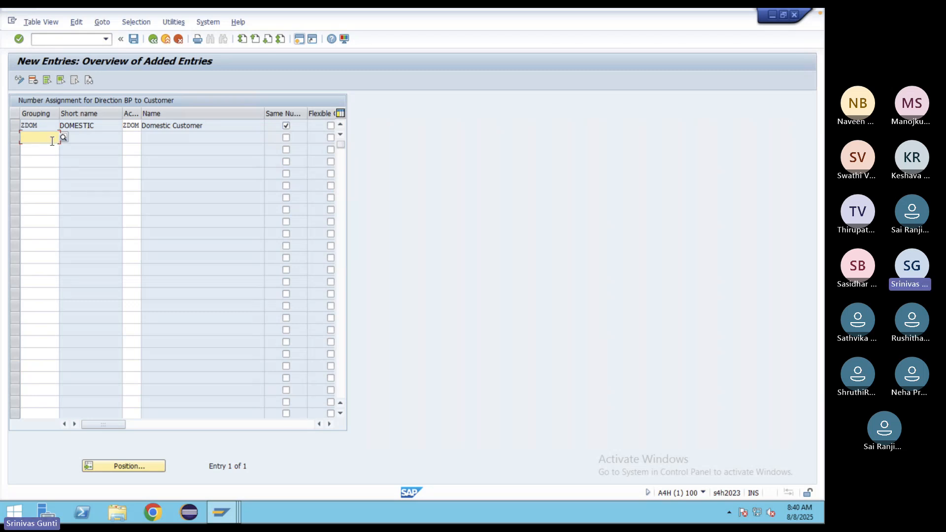
# - Add grouping ZINT to account group ZINT with same number, and save to the customizing request
pyautogui.write('ZINT')
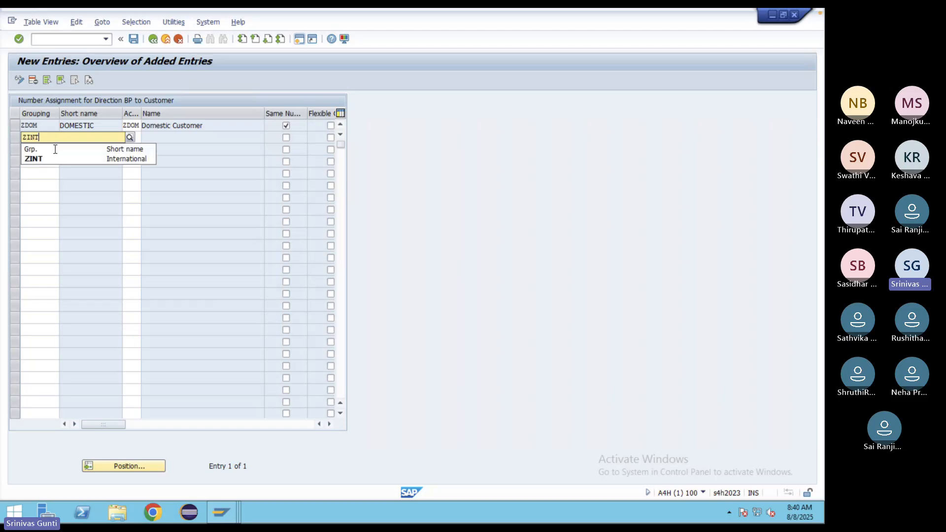
pyautogui.click(52, 159)
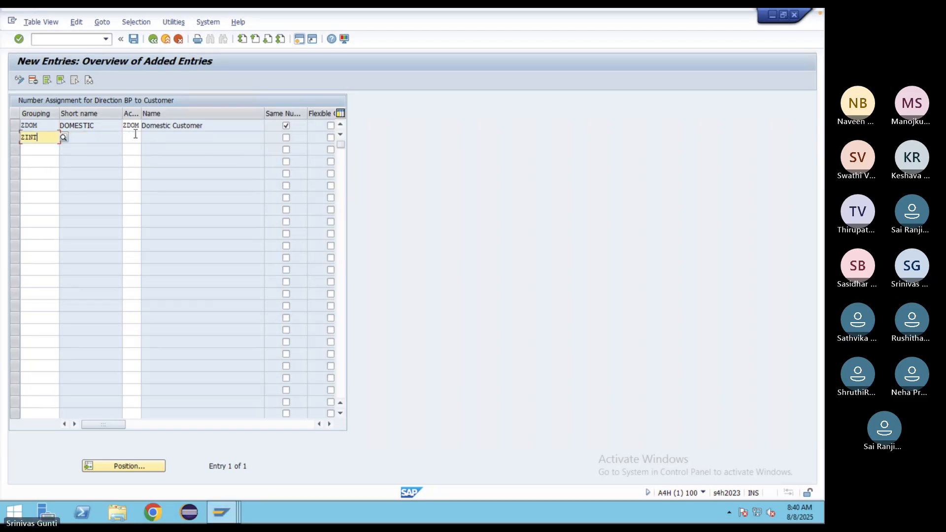
pyautogui.click(135, 137)
pyautogui.write('ZINT')
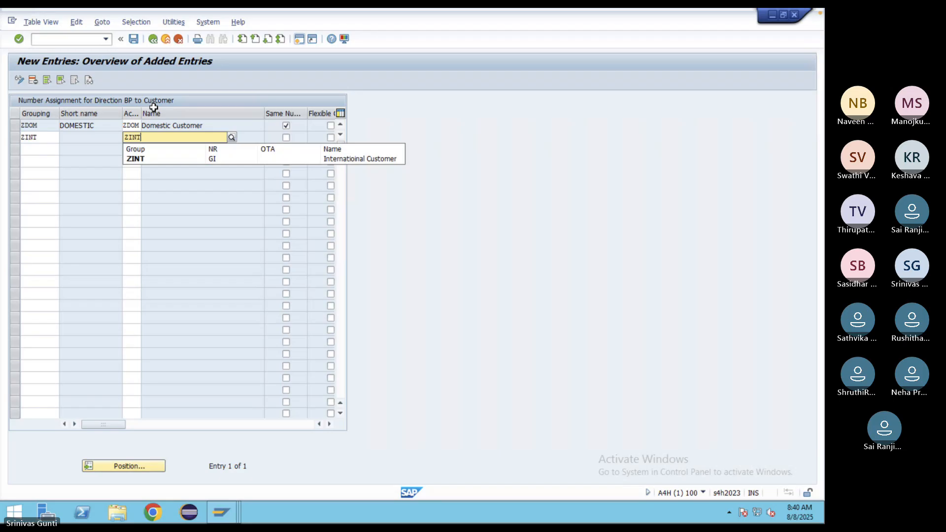
pyautogui.click(147, 158)
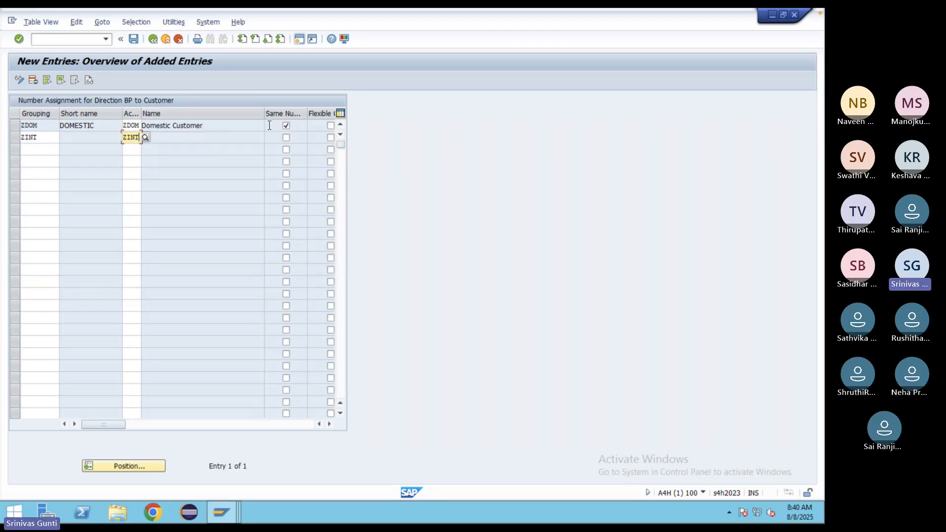
pyautogui.click(286, 138)
pyautogui.press('Return')
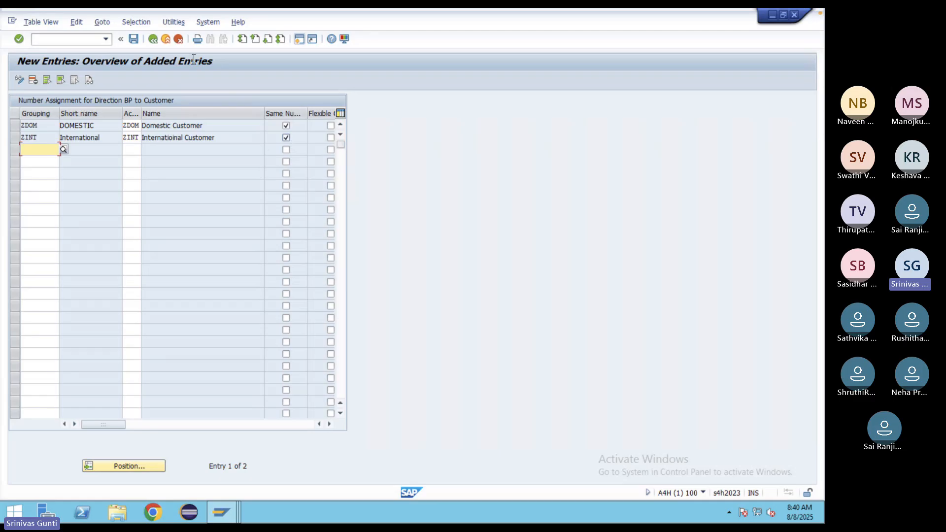
pyautogui.click(133, 39)
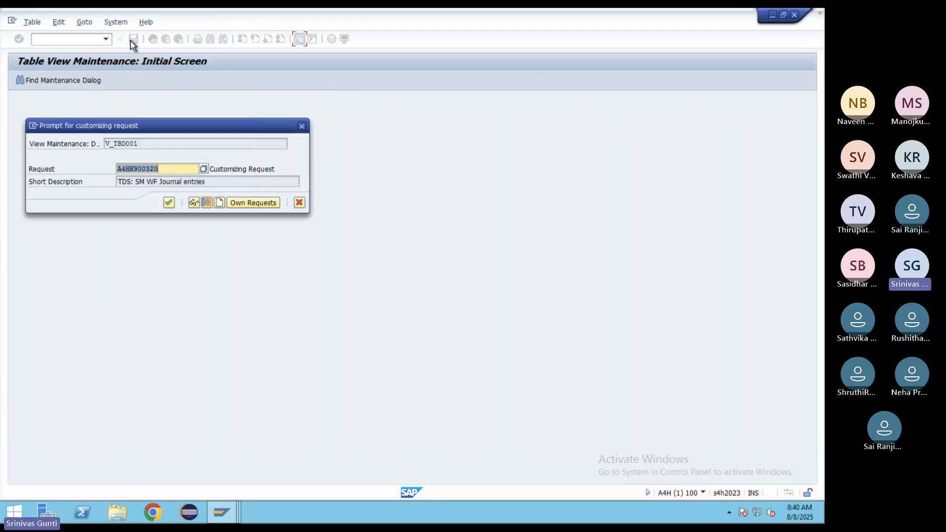
pyautogui.click(169, 203)
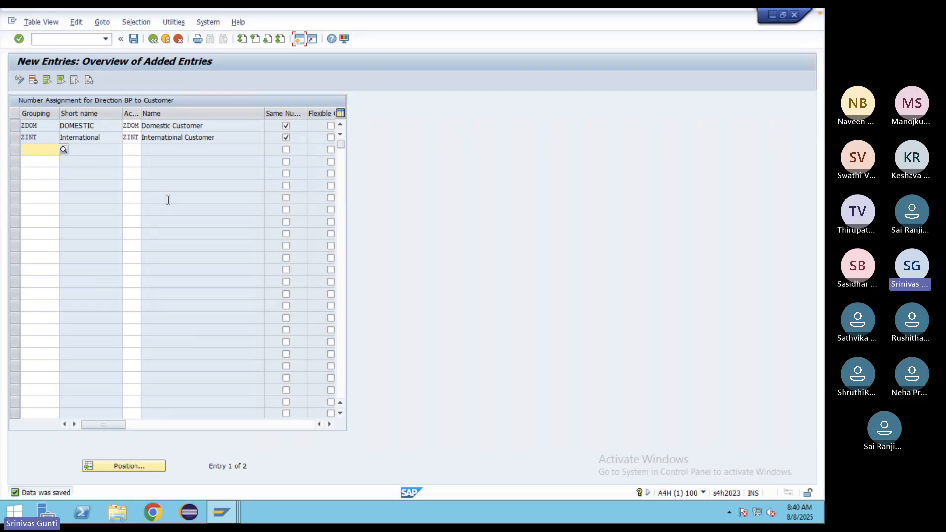
# - Return to the main menu with /n and start a new organization in transaction BP
pyautogui.click(76, 41)
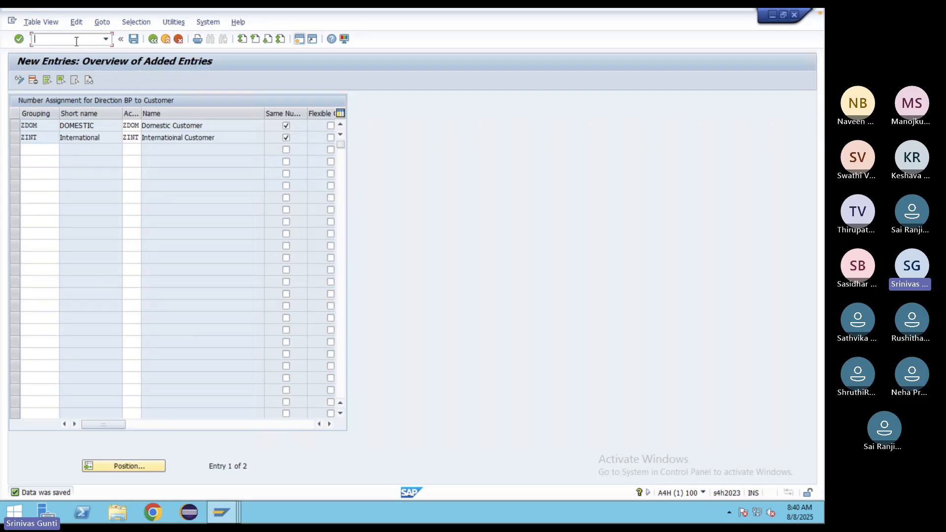
pyautogui.write('/n')
pyautogui.press('Return')
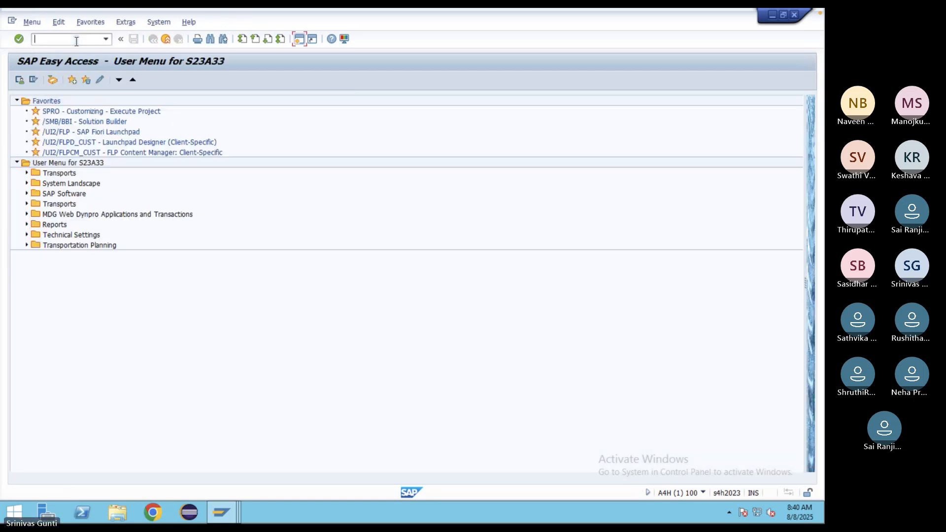
pyautogui.write('bp')
pyautogui.press('Return')
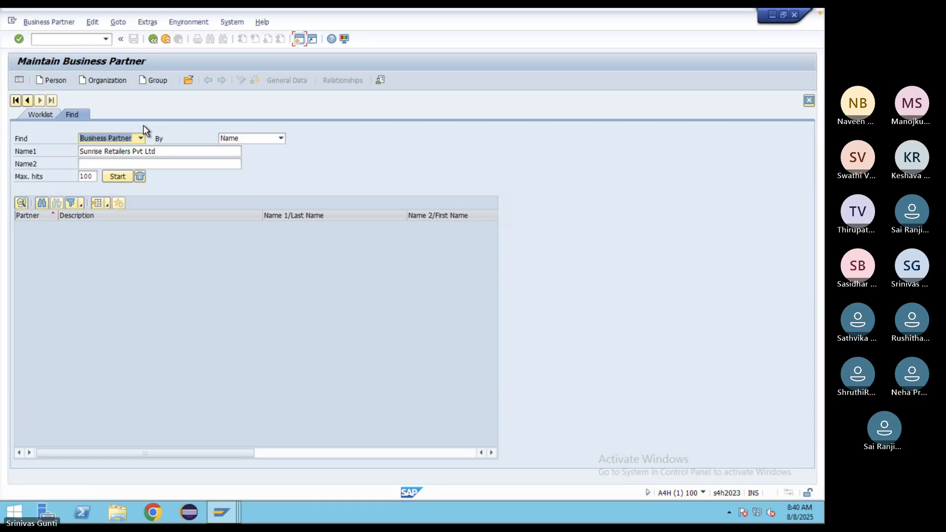
pyautogui.click(109, 82)
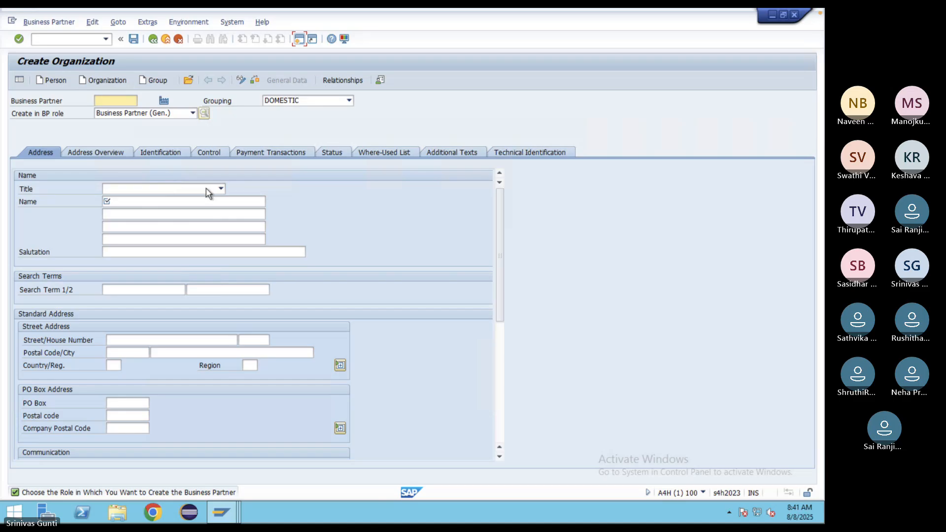
# - Set title Company, name 'CVI Test' and search term CVI
pyautogui.click(219, 188)
pyautogui.click(123, 200)
pyautogui.click(124, 200)
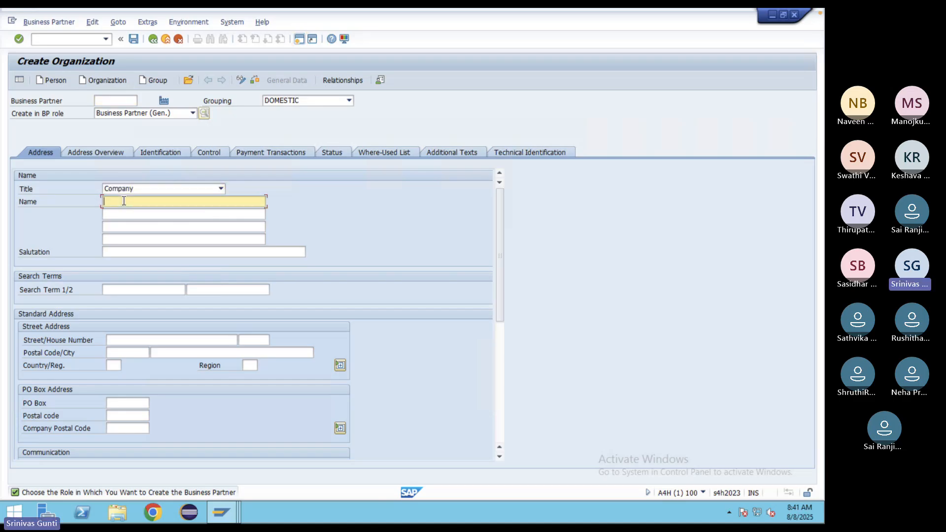
pyautogui.write('CVI Test')
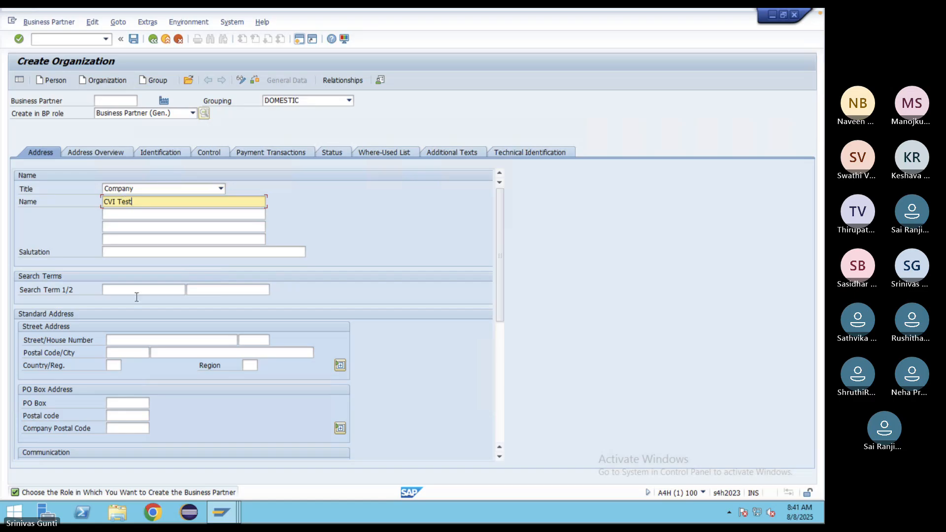
pyautogui.click(131, 292)
pyautogui.write('CVI')
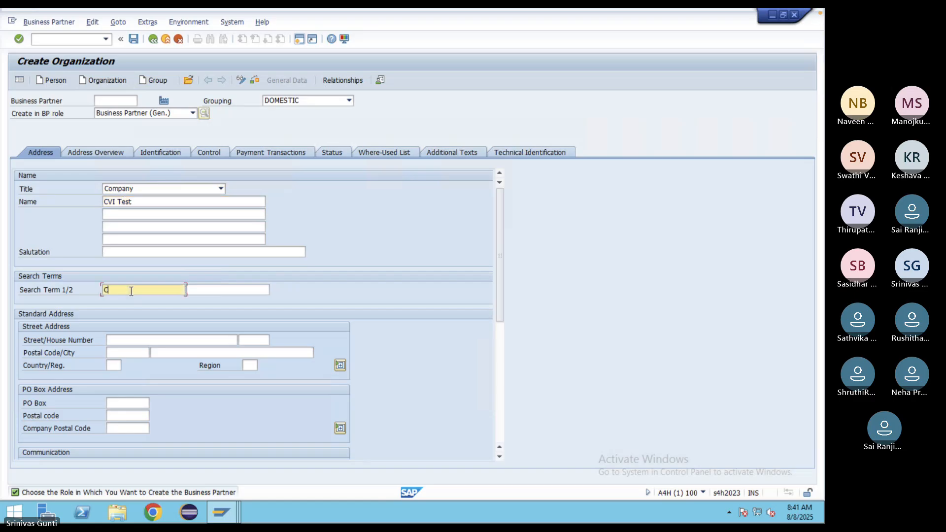
pyautogui.click(131, 338)
pyautogui.write('Benw')
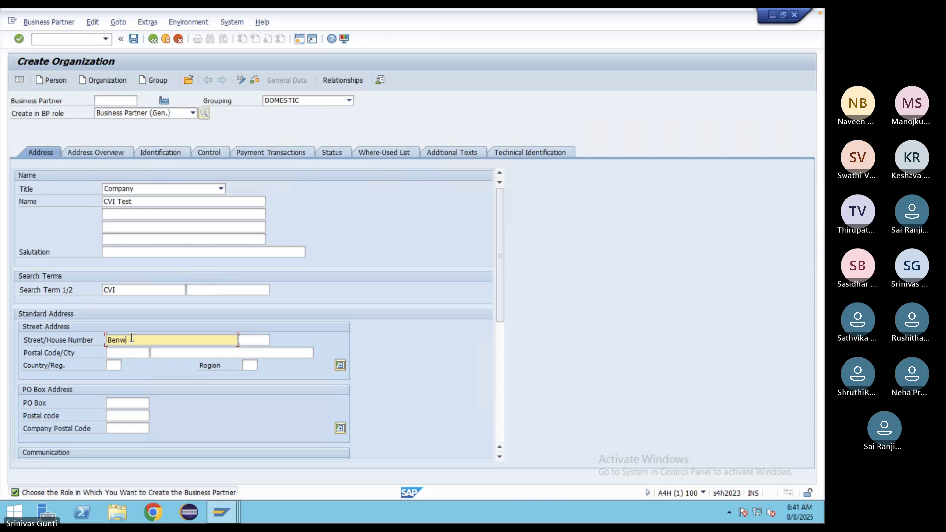
pyautogui.write('ick')
pyautogui.click(134, 352)
pyautogui.write('75072')
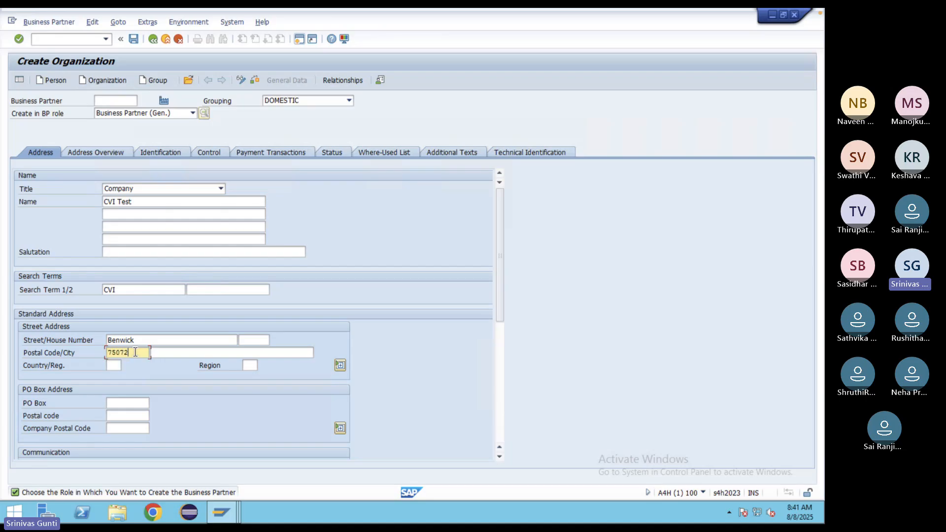
pyautogui.click(167, 356)
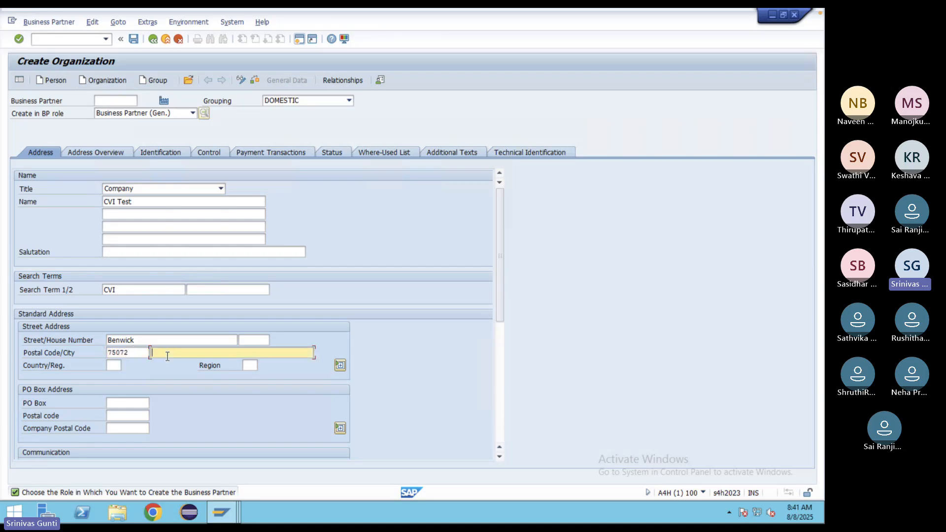
pyautogui.write('MV')
pyautogui.press('BackSpace')
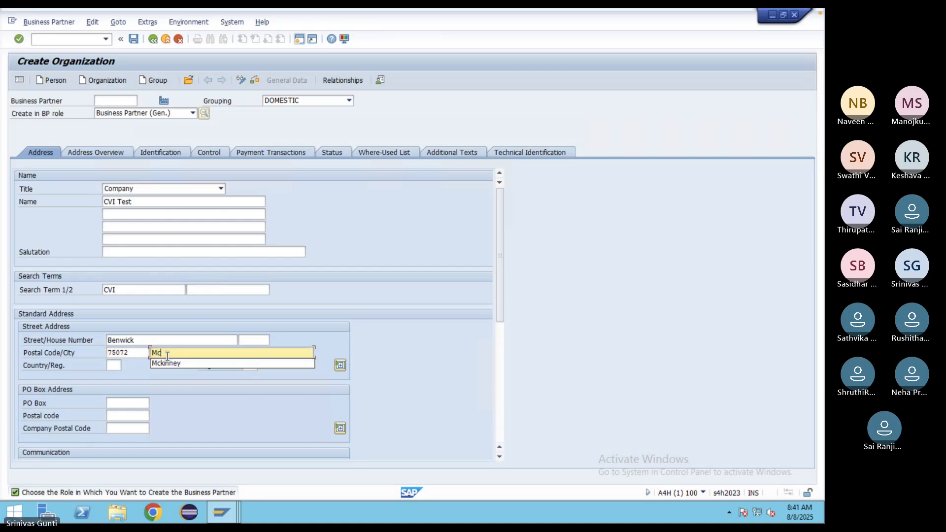
pyautogui.write('ckinney')
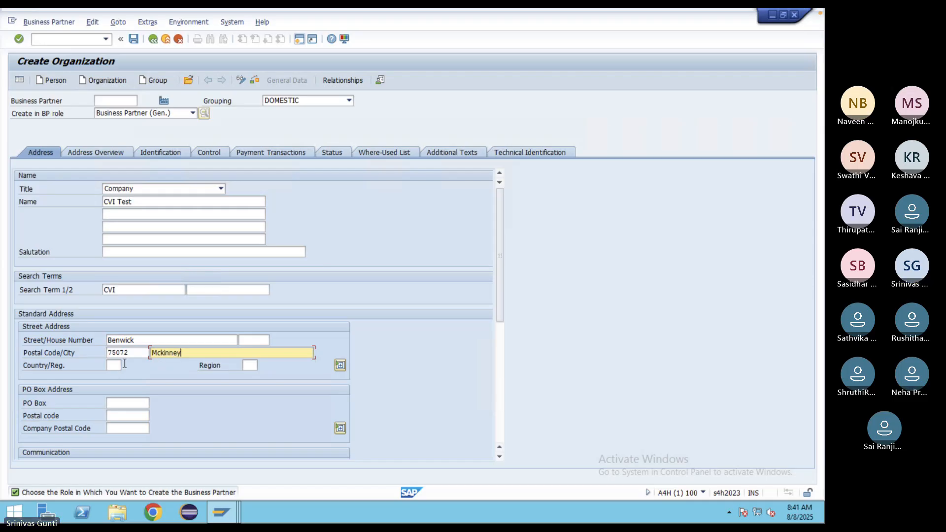
# - Set country US and region TX
pyautogui.click(113, 366)
pyautogui.write('US')
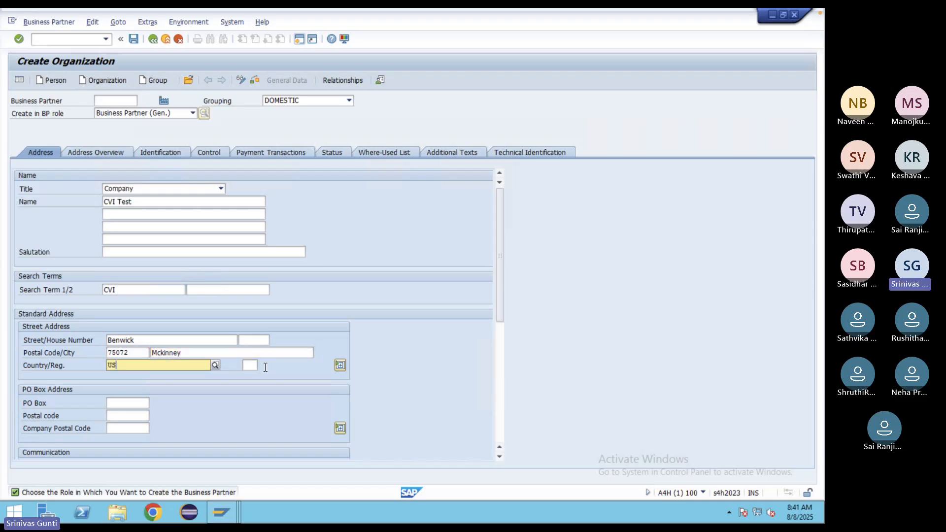
pyautogui.click(129, 388)
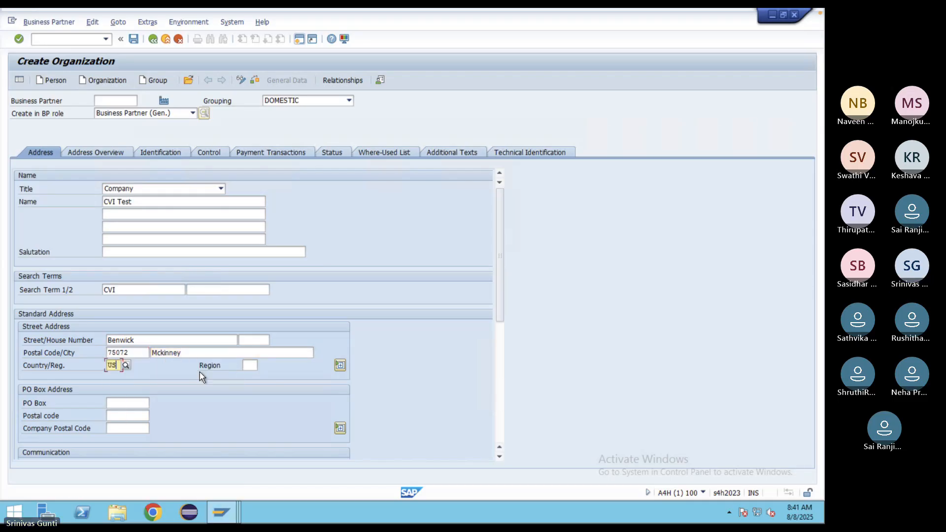
pyautogui.click(250, 365)
pyautogui.write('Tx')
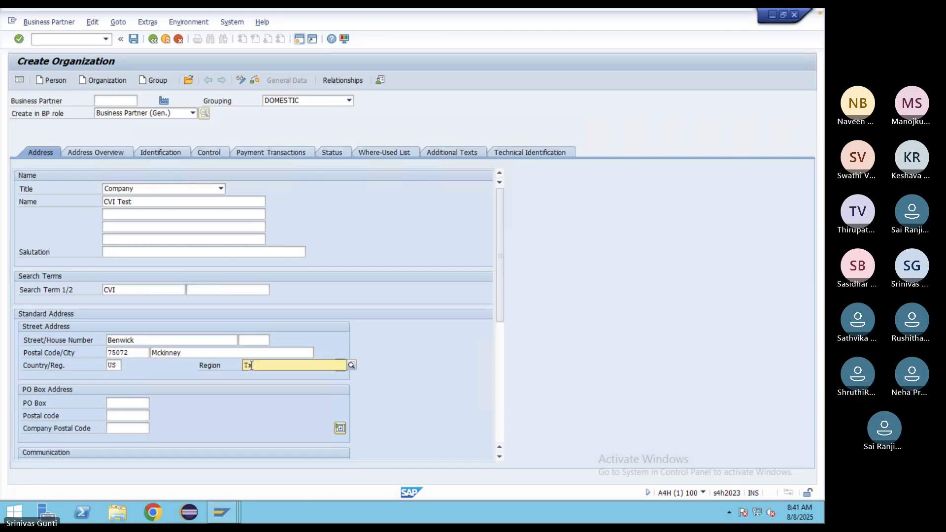
pyautogui.click(259, 387)
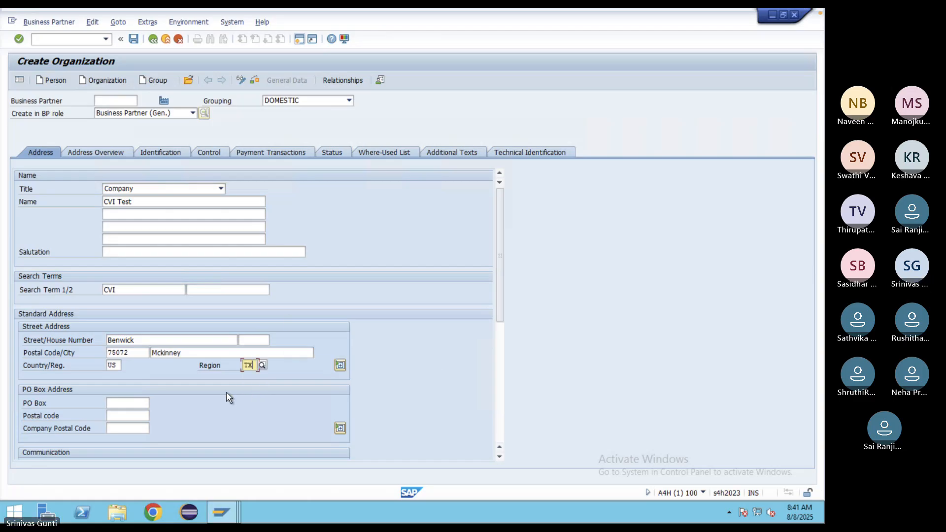
# - Set the communication language to English and check the data for errors
pyautogui.scroll(-3, 226, 392)
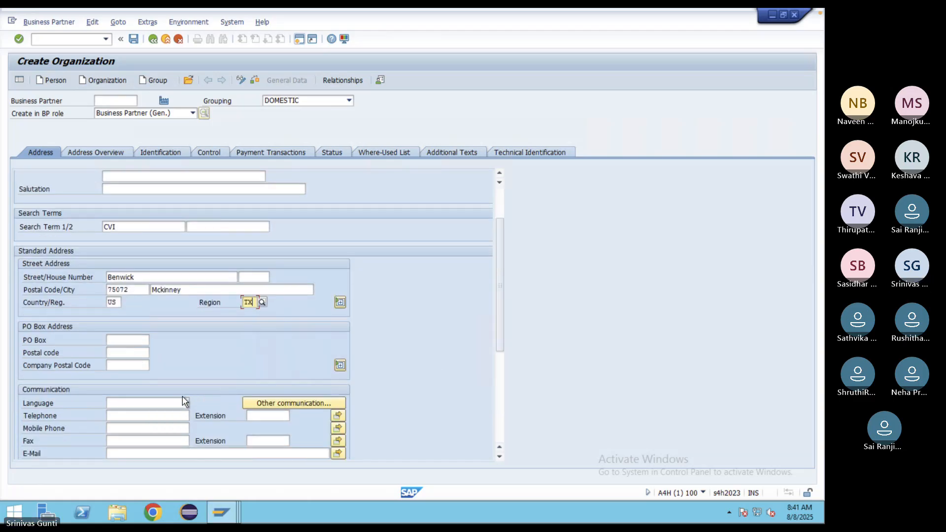
pyautogui.click(184, 402)
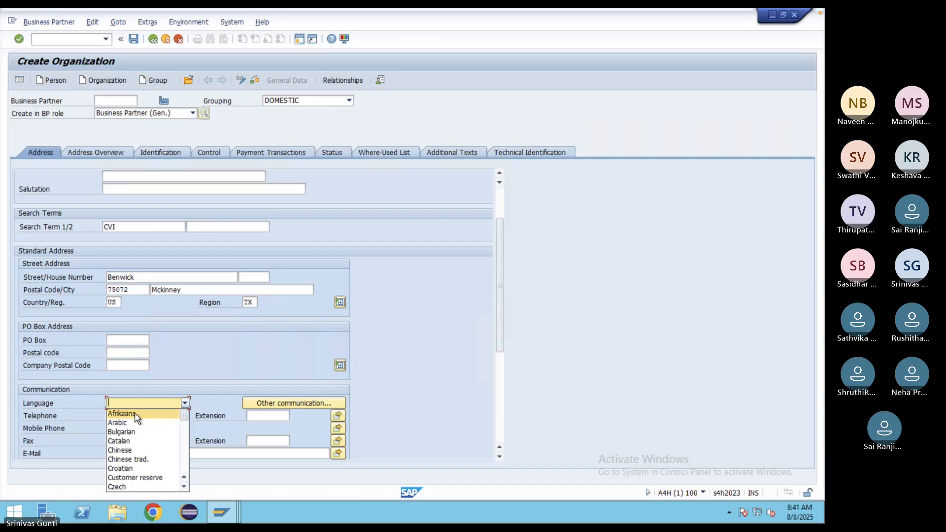
pyautogui.scroll(-1, 136, 418)
pyautogui.click(123, 487)
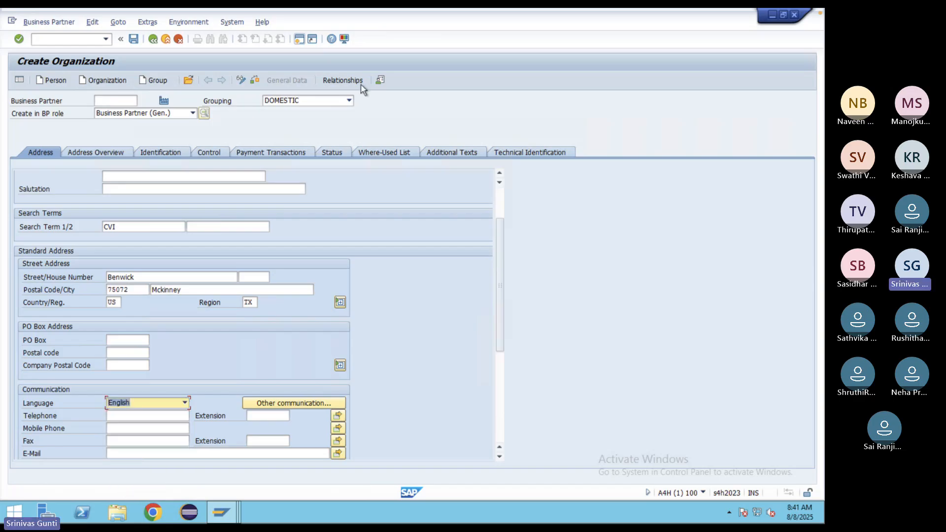
pyautogui.click(256, 79)
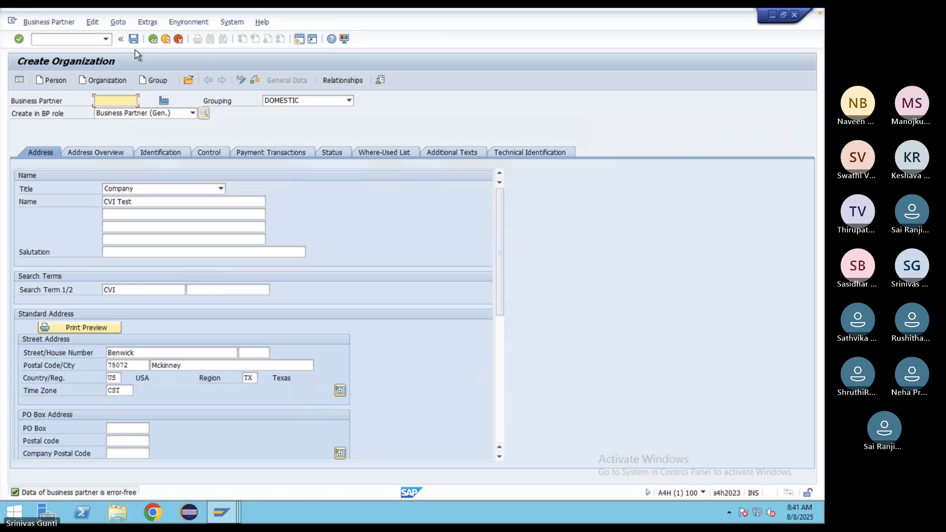
# - Save 'CVI Test', creating business partner 4002, and glance at the BP role list
pyautogui.click(133, 40)
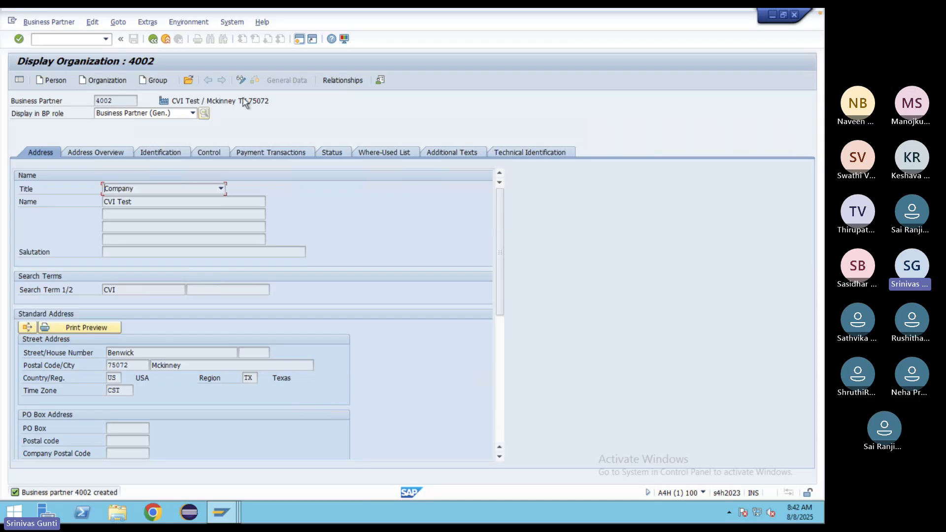
pyautogui.click(192, 113)
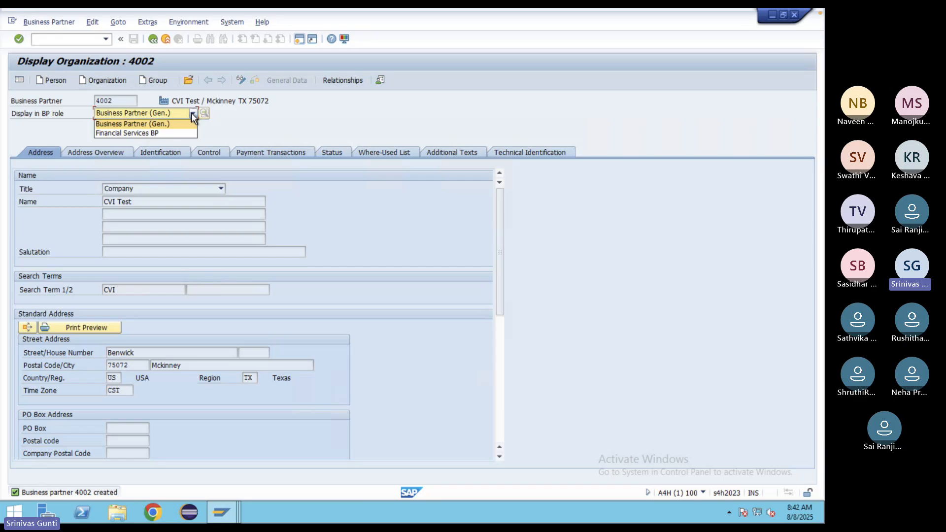
pyautogui.click(255, 143)
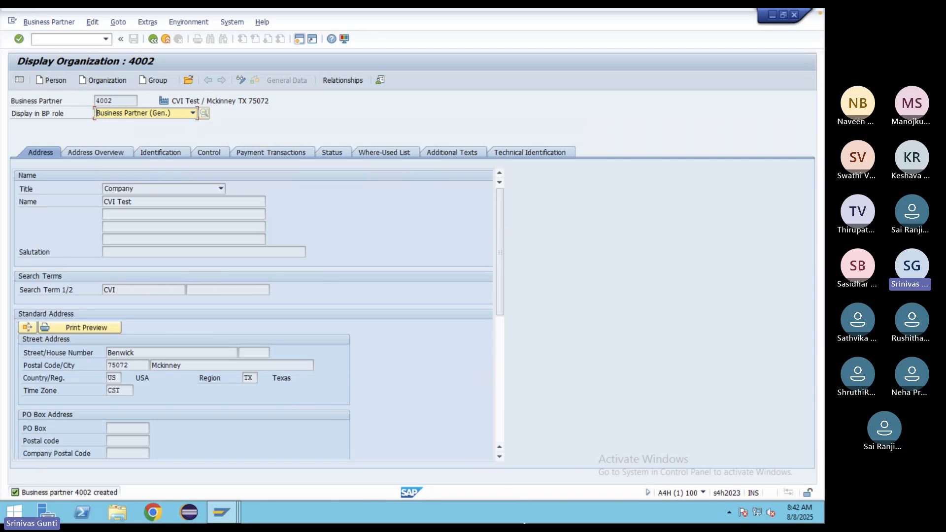
pyautogui.moveTo(574, 515)
pyautogui.click(619, 511)
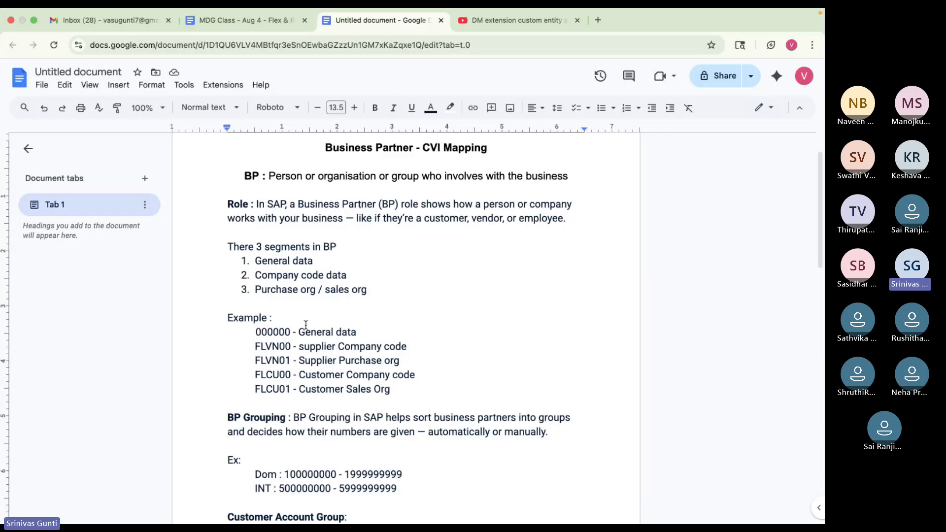
pyautogui.moveTo(255, 375); pyautogui.dragTo(432, 371)
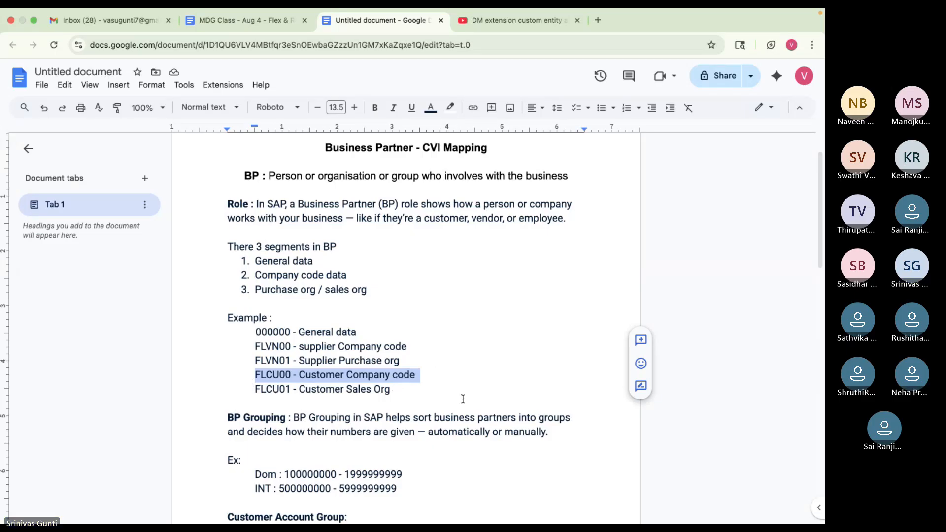
pyautogui.moveTo(597, 517)
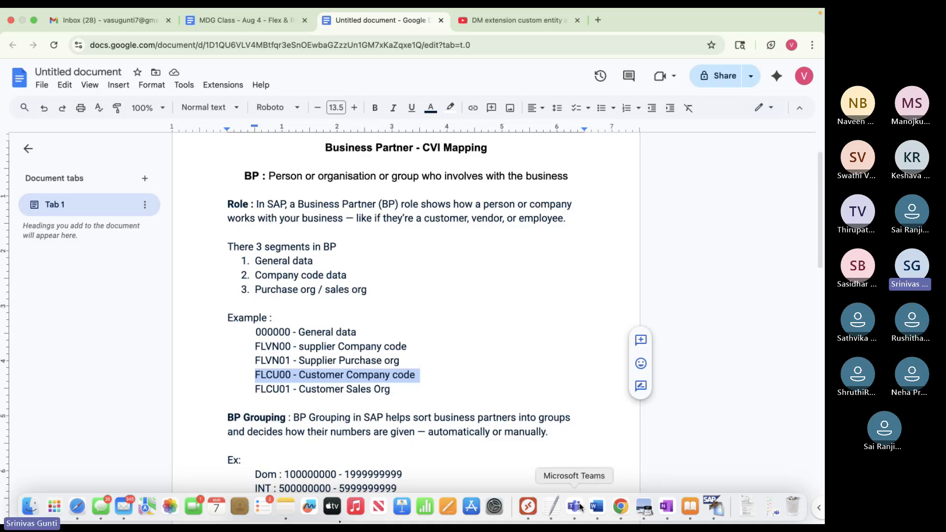
pyautogui.click(527, 507)
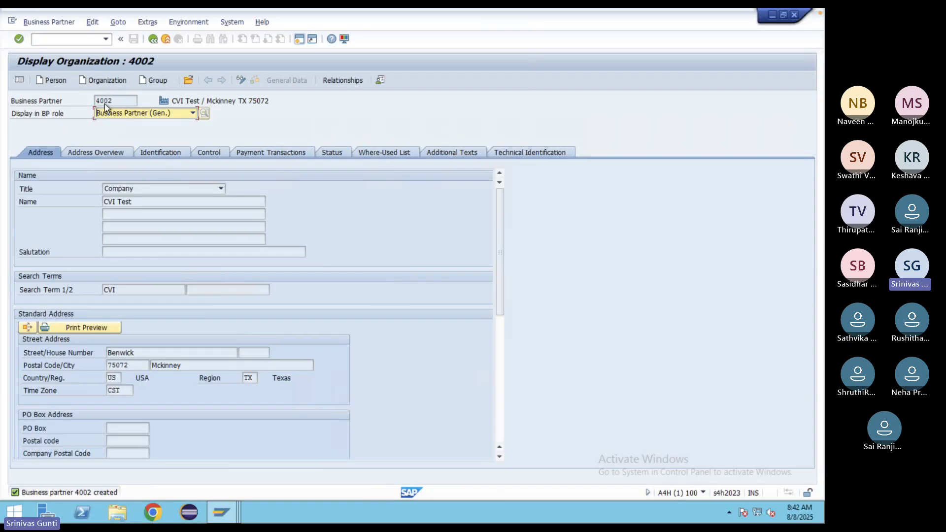
# - Put partner 4002 in change mode and add the Customer (New) role
pyautogui.click(241, 81)
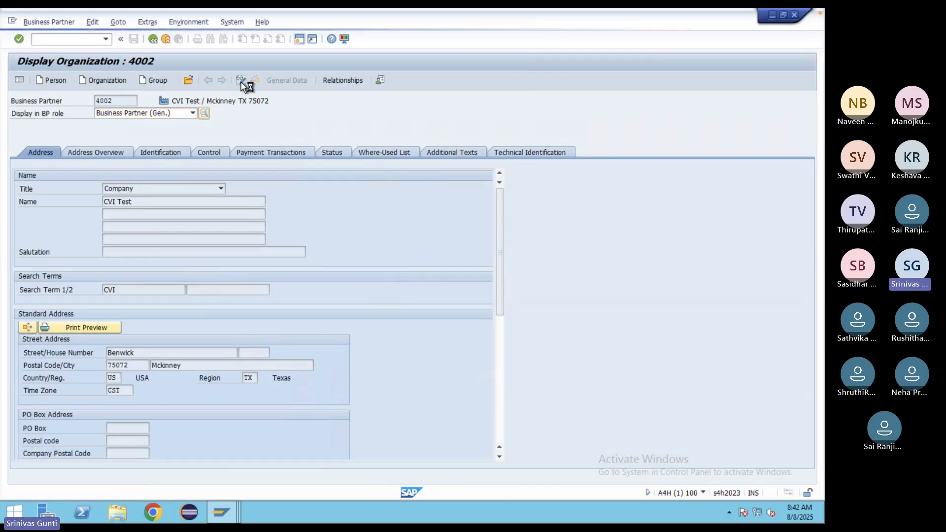
pyautogui.click(192, 113)
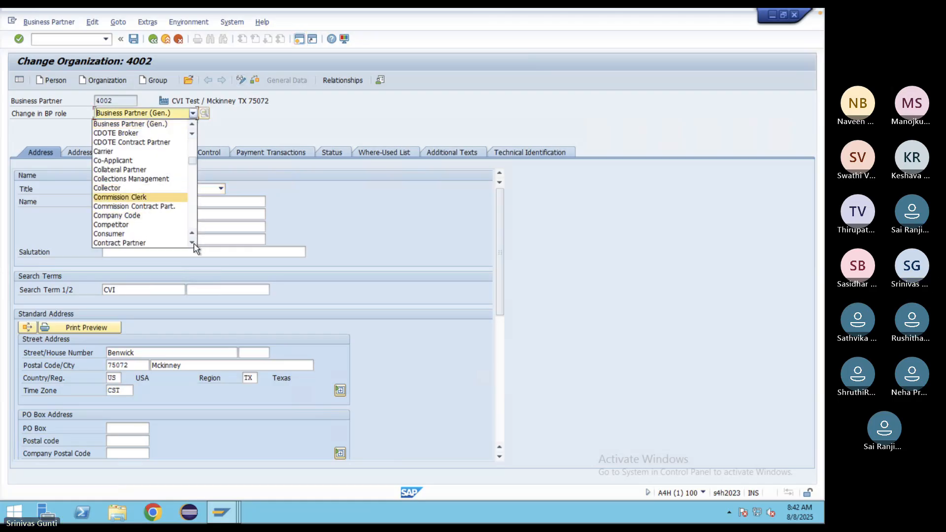
pyautogui.click(193, 242)
pyautogui.click(192, 242)
pyautogui.click(193, 242)
pyautogui.click(193, 243)
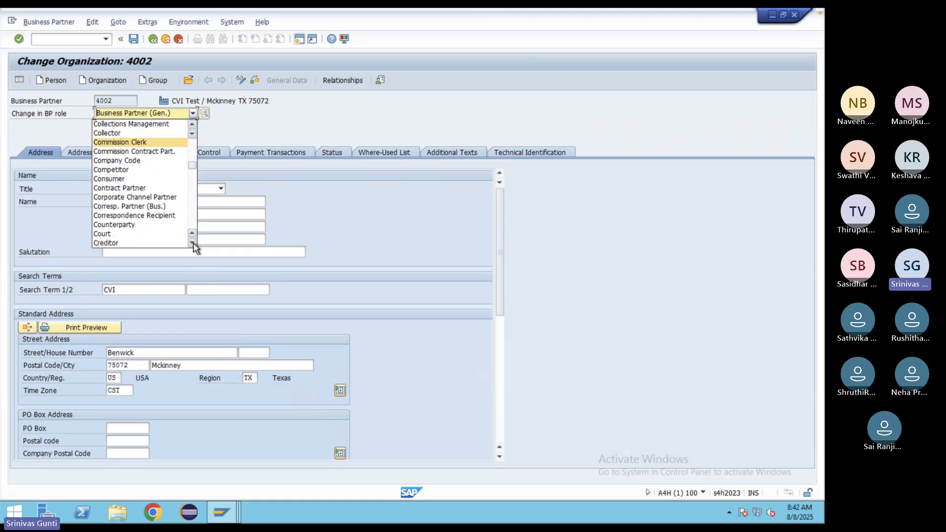
pyautogui.click(192, 242)
pyautogui.click(193, 242)
pyautogui.click(192, 243)
pyautogui.click(193, 242)
pyautogui.click(192, 242)
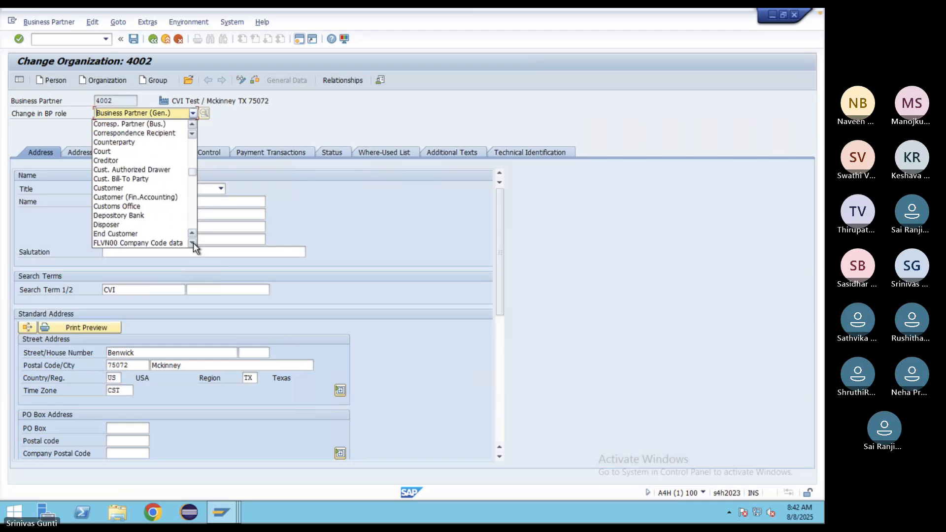
pyautogui.click(116, 188)
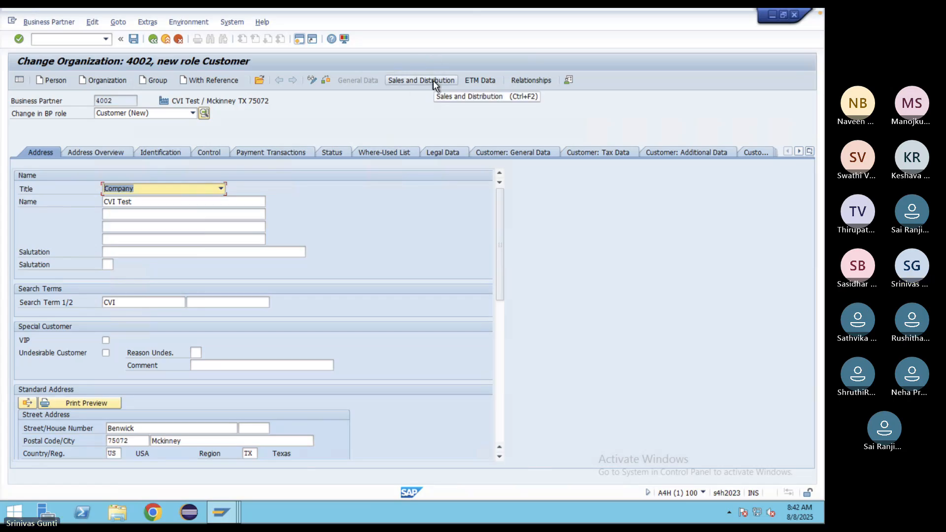
# - Assign sales area 0001/01/01 in Sales and Distribution, check and save
pyautogui.click(412, 78)
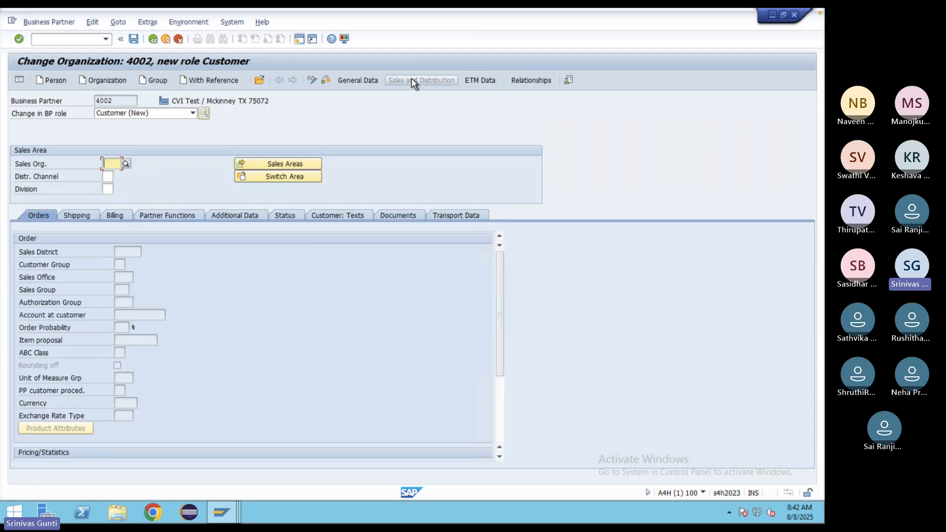
pyautogui.click(125, 163)
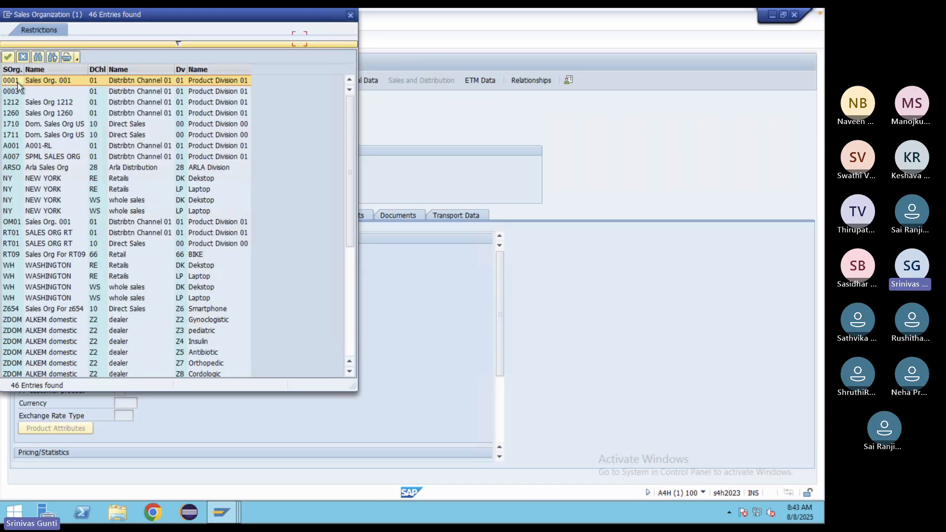
pyautogui.doubleClick(11, 81)
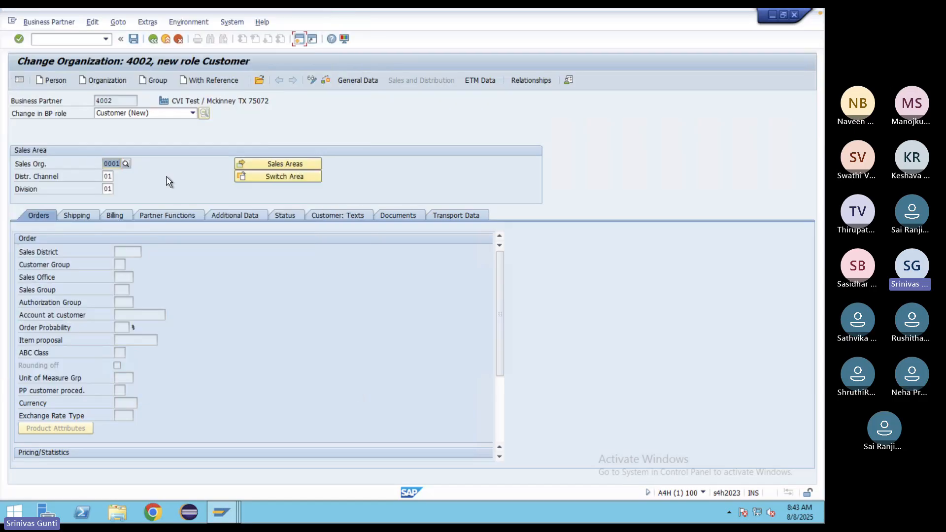
pyautogui.press('Return')
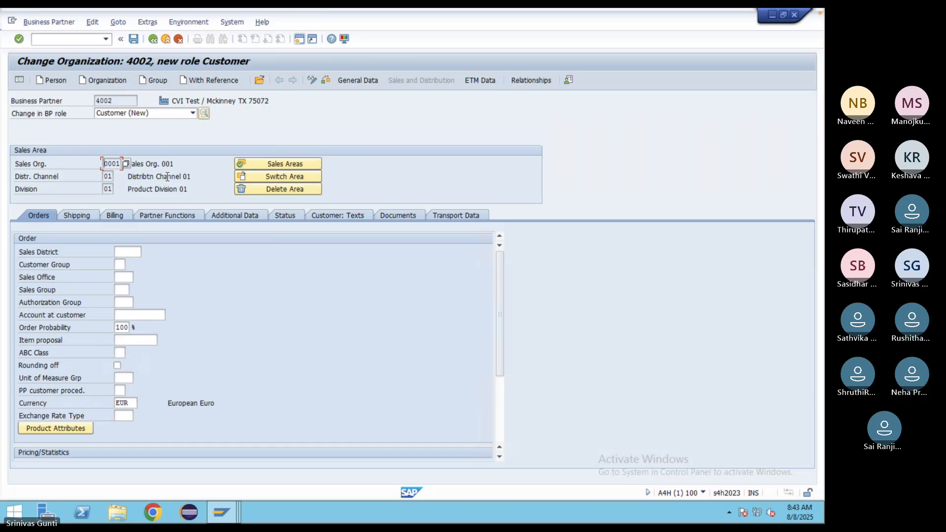
pyautogui.click(326, 80)
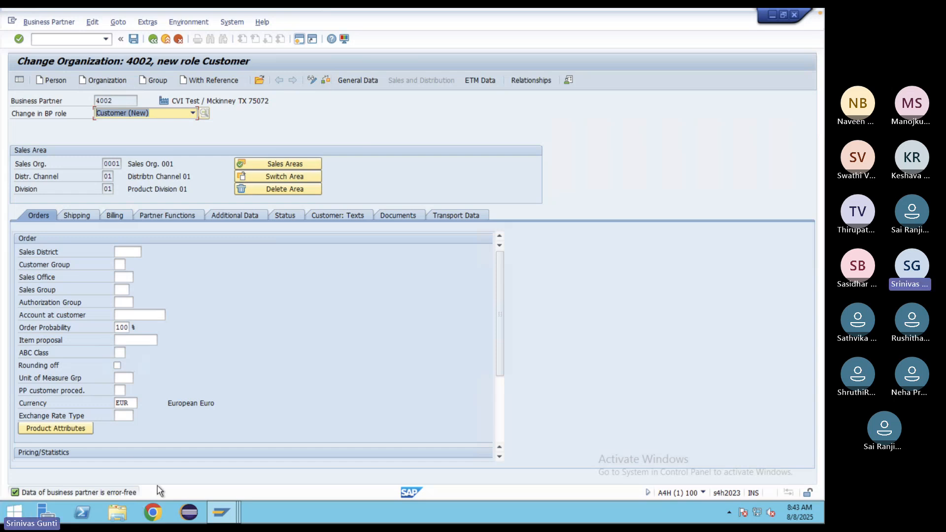
pyautogui.click(135, 40)
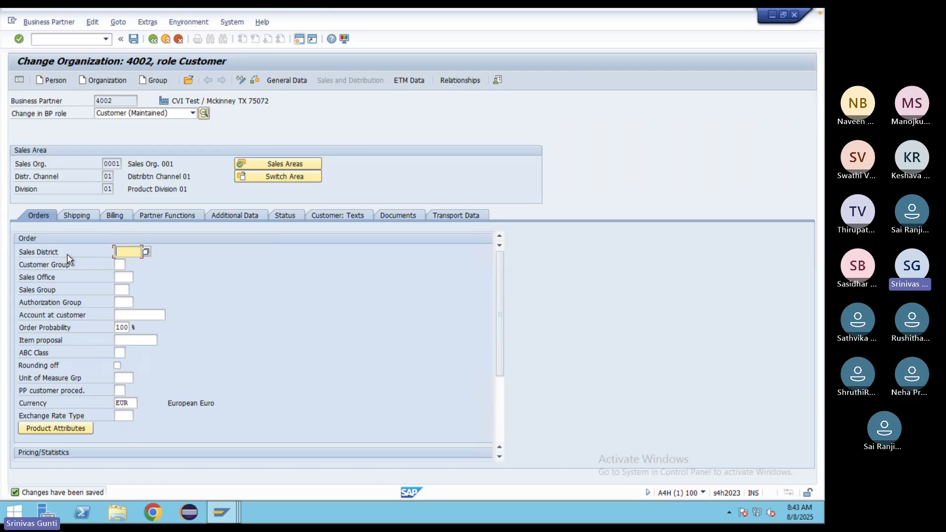
# - Set sales district 000001 (Northern region) and save again
pyautogui.click(144, 252)
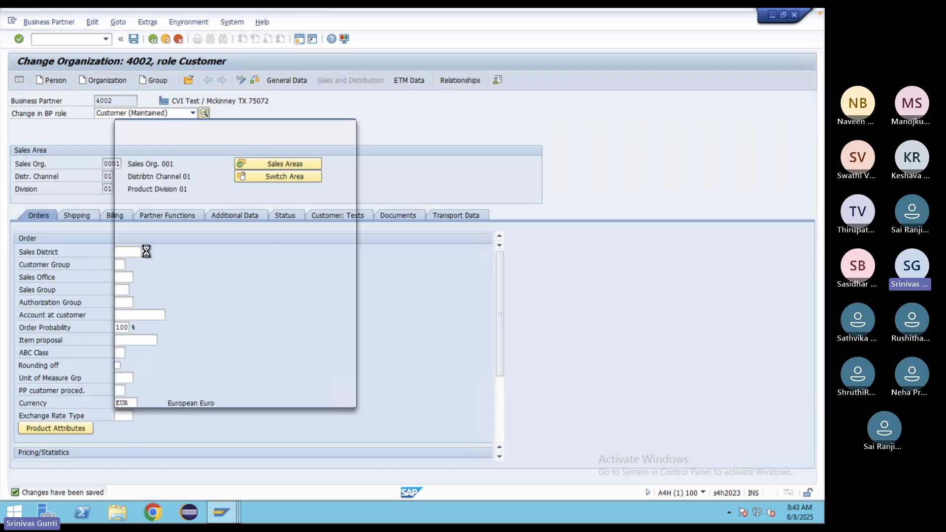
pyautogui.doubleClick(140, 192)
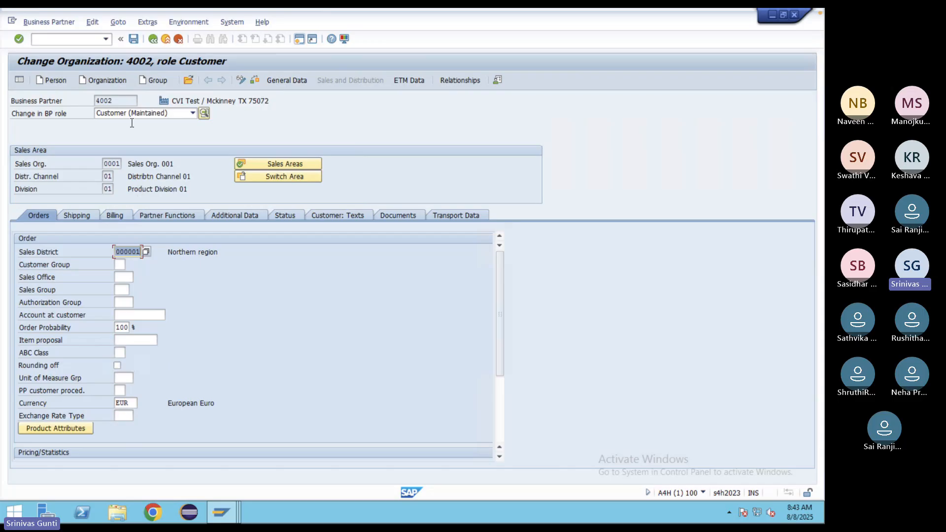
pyautogui.click(133, 39)
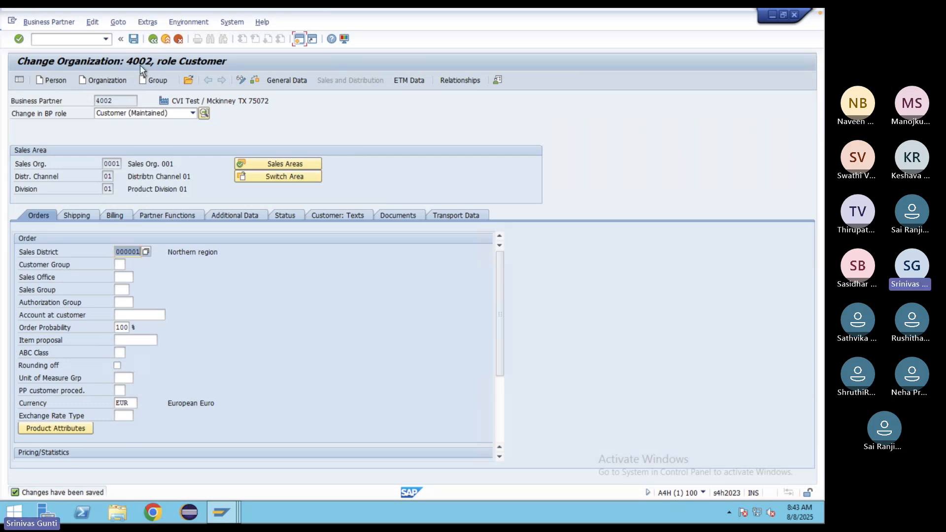
# - Show the Customer: General Data for 4002 and review customer number 4002 in group ZDOM
pyautogui.click(282, 81)
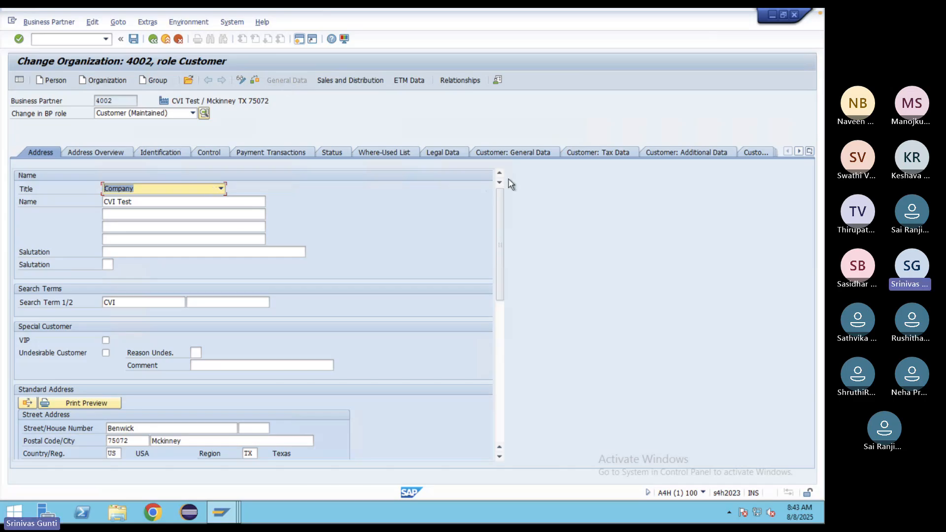
pyautogui.click(522, 151)
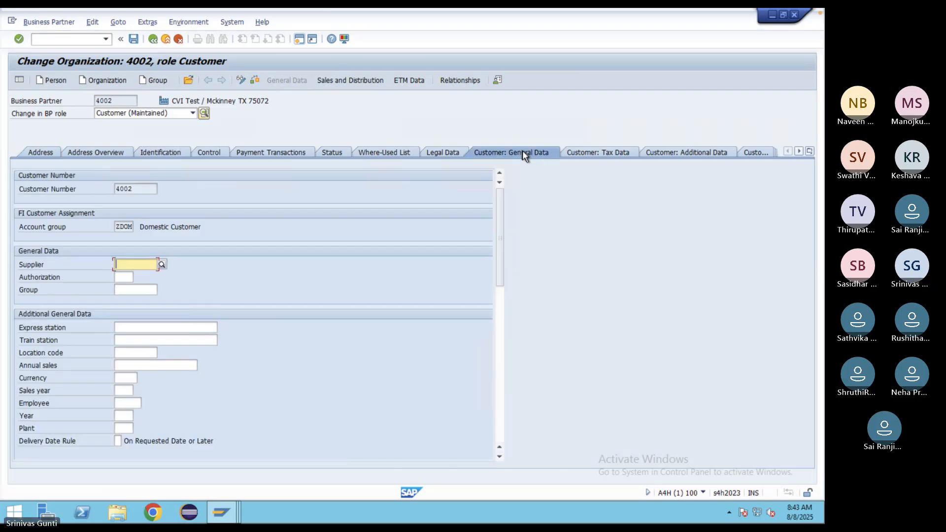
pyautogui.moveTo(137, 189); pyautogui.dragTo(104, 188)
pyautogui.click(142, 192)
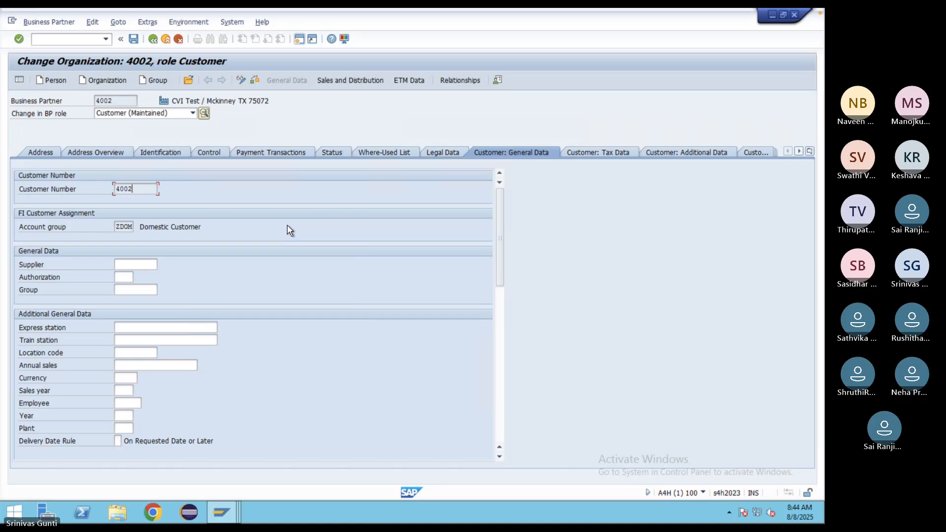
pyautogui.moveTo(609, 521)
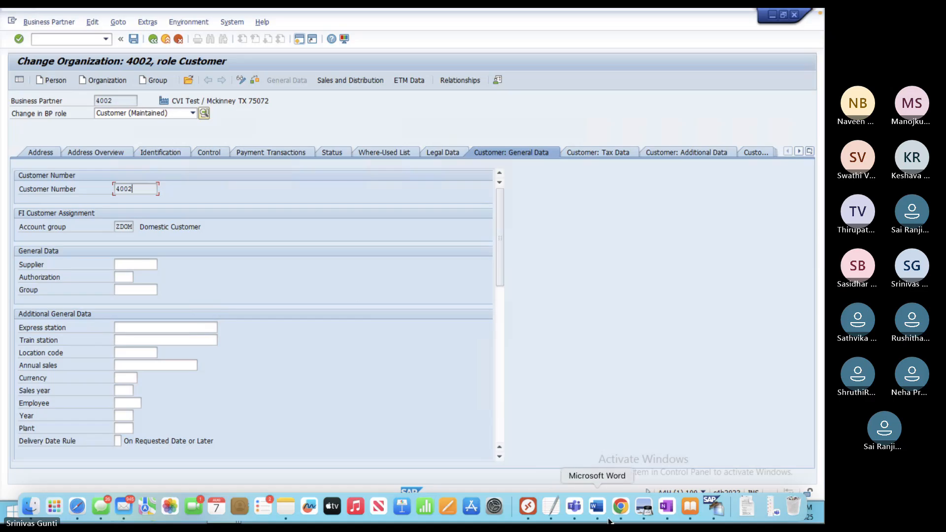
pyautogui.click(574, 507)
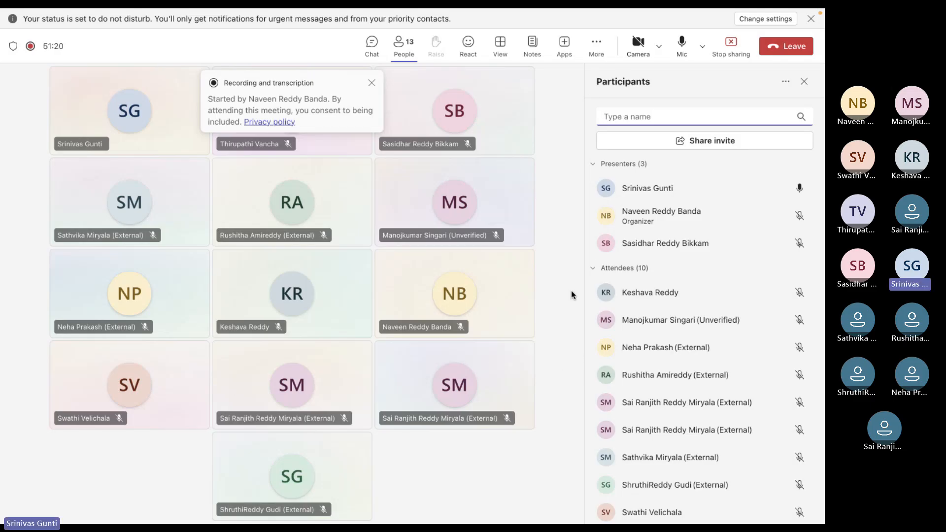
pyautogui.moveTo(507, 515)
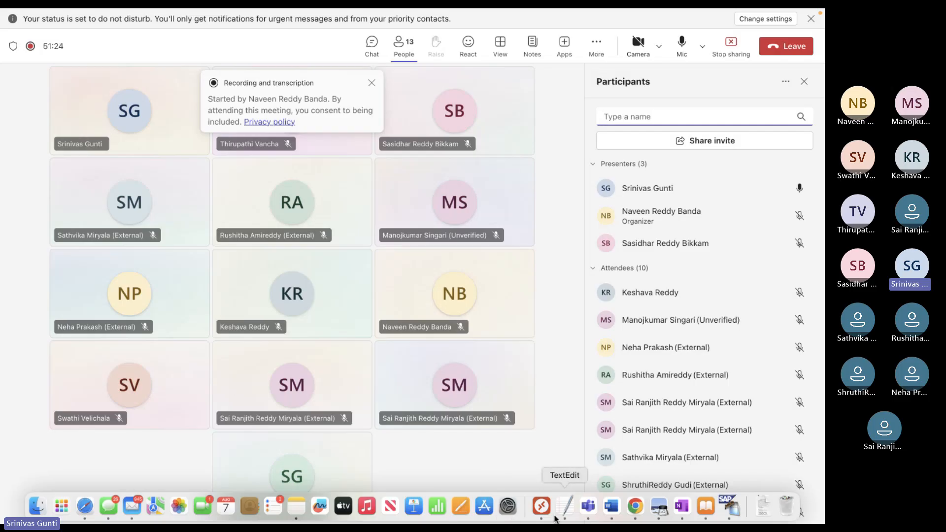
pyautogui.click(541, 508)
pyautogui.click(76, 37)
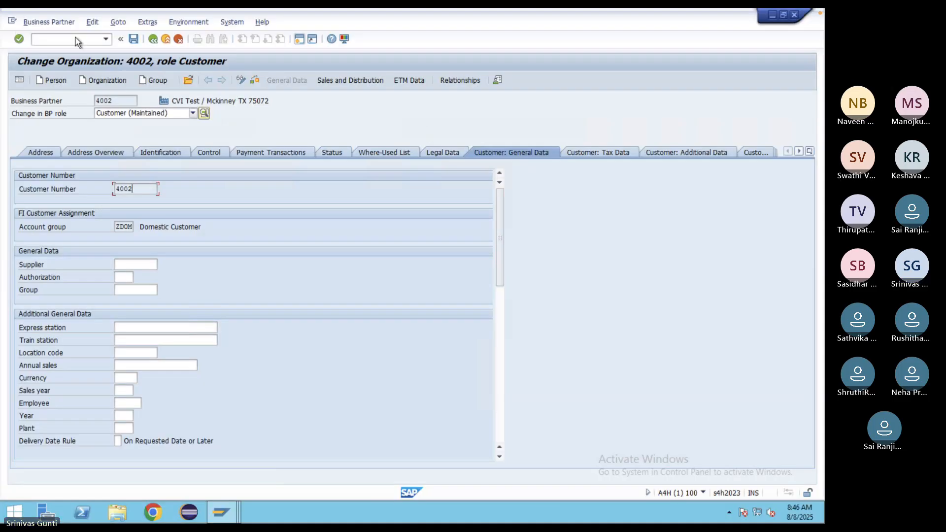
pyautogui.write('/n')
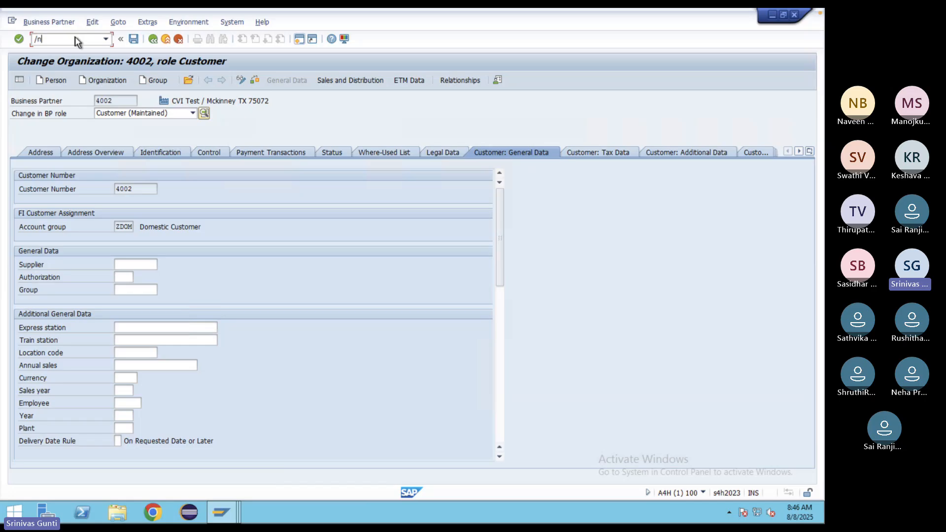
# - Run XD01 and start a new Organization partner in the Fin.Accounting customer role, grouping DOMESTIC
pyautogui.press('Return')
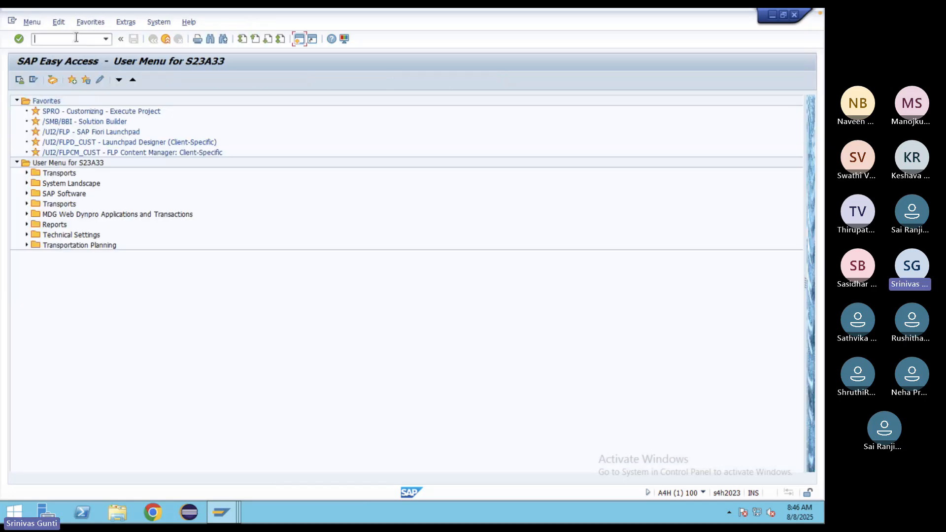
pyautogui.write('xd01')
pyautogui.press('Return')
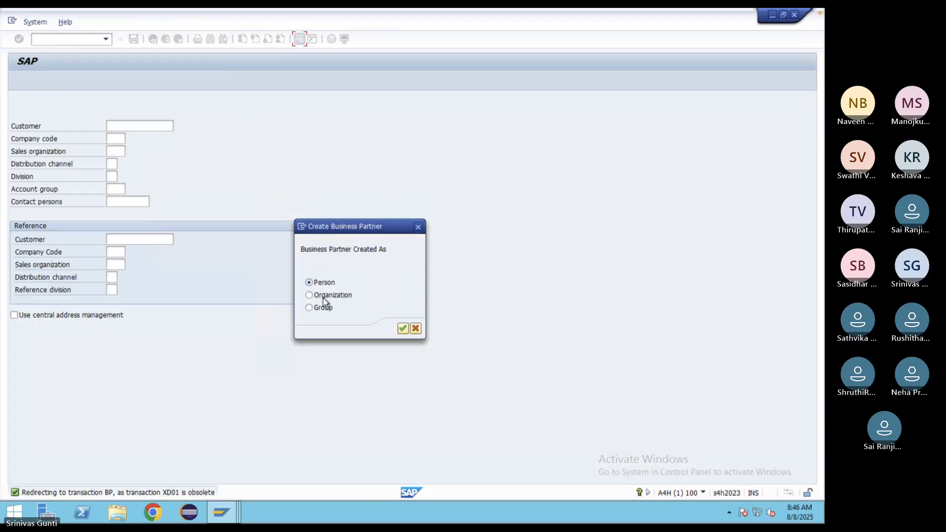
pyautogui.click(320, 296)
pyautogui.click(402, 327)
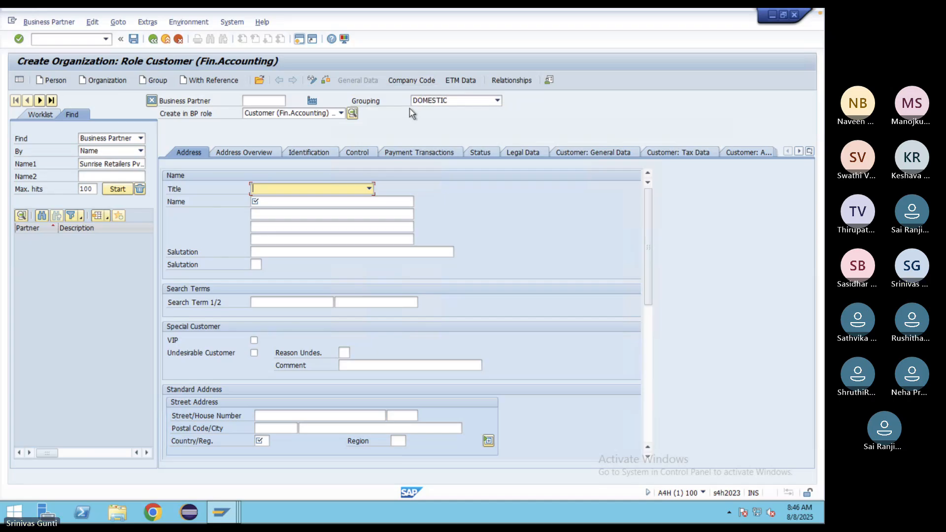
# - Set title Company and name 'CVI2'
pyautogui.click(369, 188)
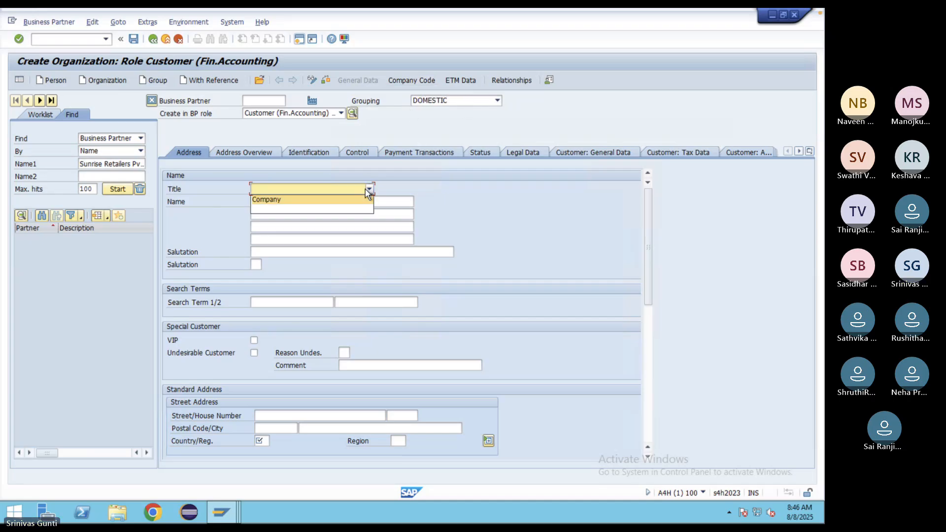
pyautogui.click(277, 199)
pyautogui.click(278, 200)
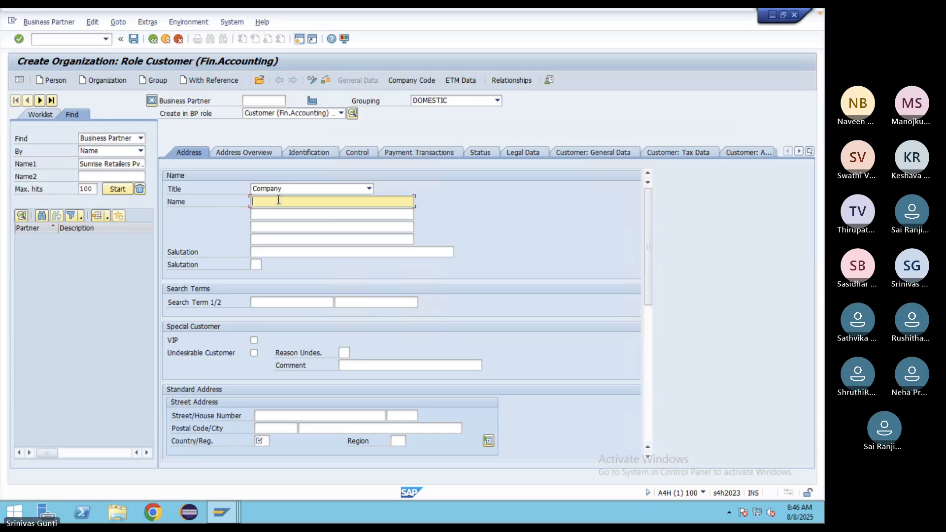
pyautogui.write('CVI2')
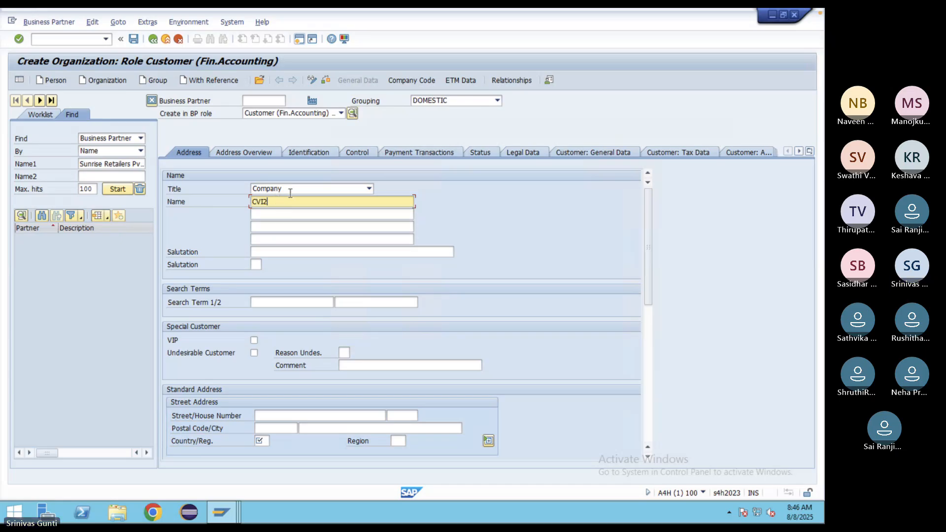
pyautogui.click(274, 300)
pyautogui.write('CVI2')
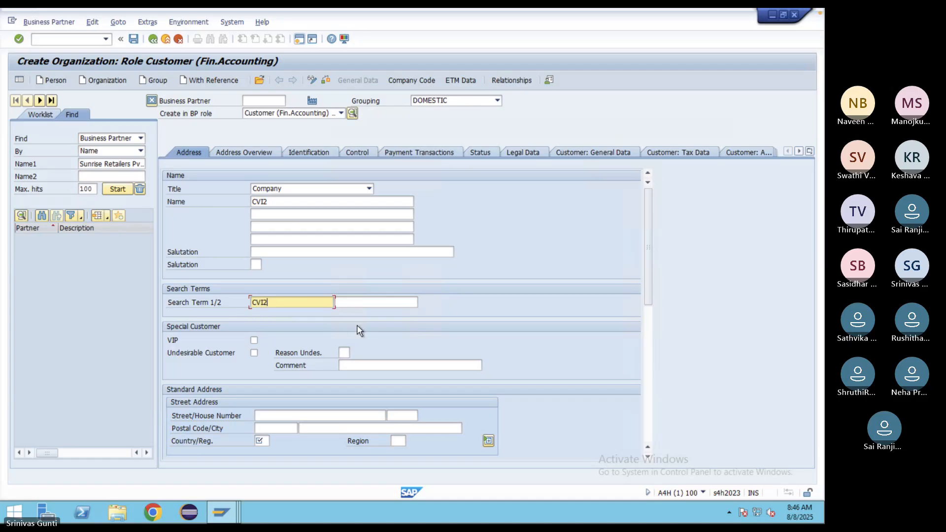
# - Enter street Benwick, postal code 75072, city Mckinney and country US
pyautogui.click(296, 414)
pyautogui.write('B')
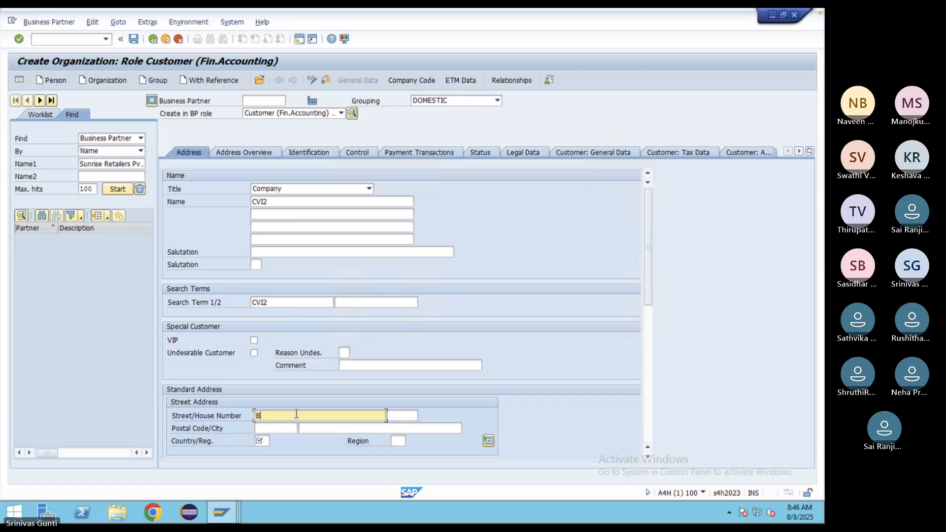
pyautogui.write('enwick')
pyautogui.click(284, 430)
pyautogui.write('7')
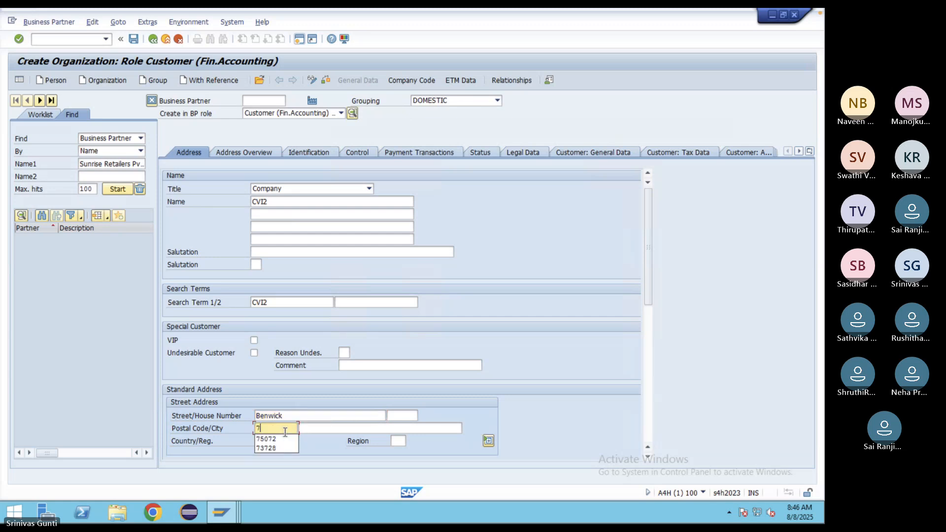
pyautogui.write('5072')
pyautogui.click(311, 430)
pyautogui.write('Mckinney')
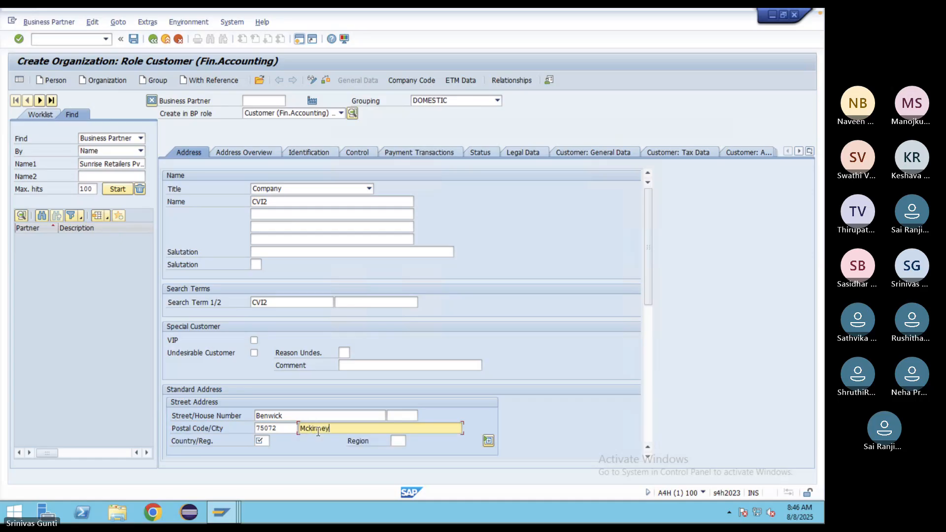
pyautogui.click(265, 441)
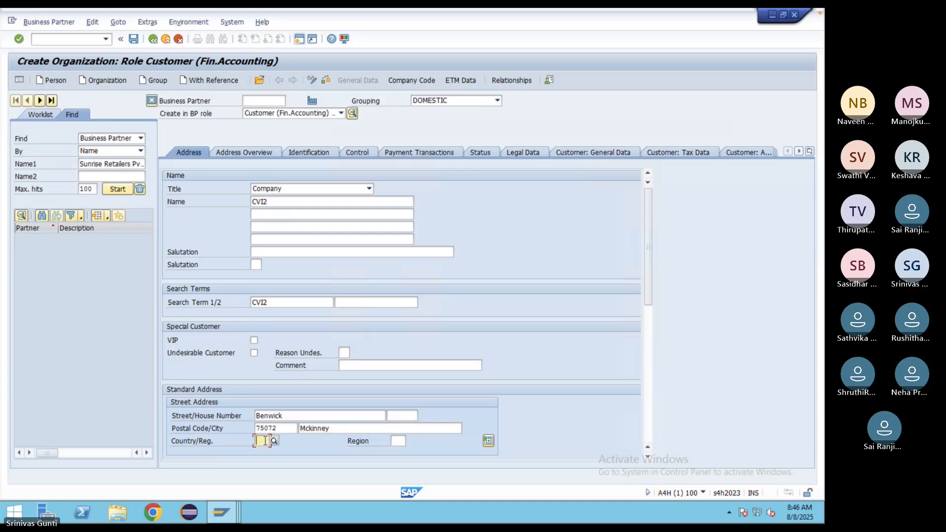
pyautogui.write('US')
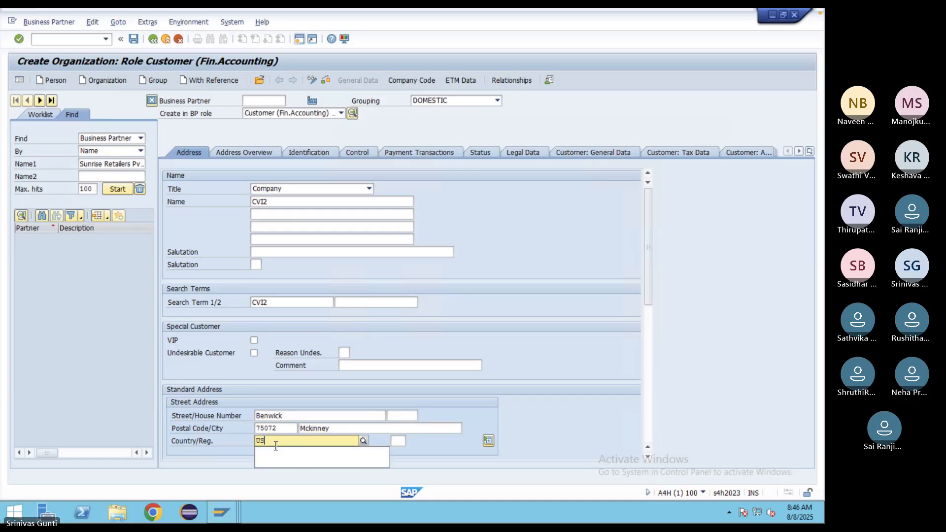
pyautogui.click(269, 462)
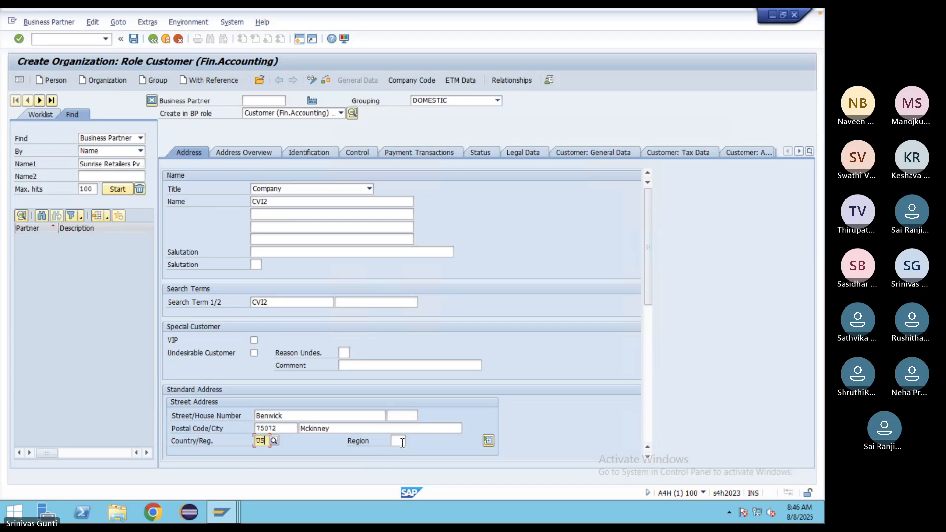
# - Set region TX and language English, then check the data for errors
pyautogui.click(402, 442)
pyautogui.write('TX')
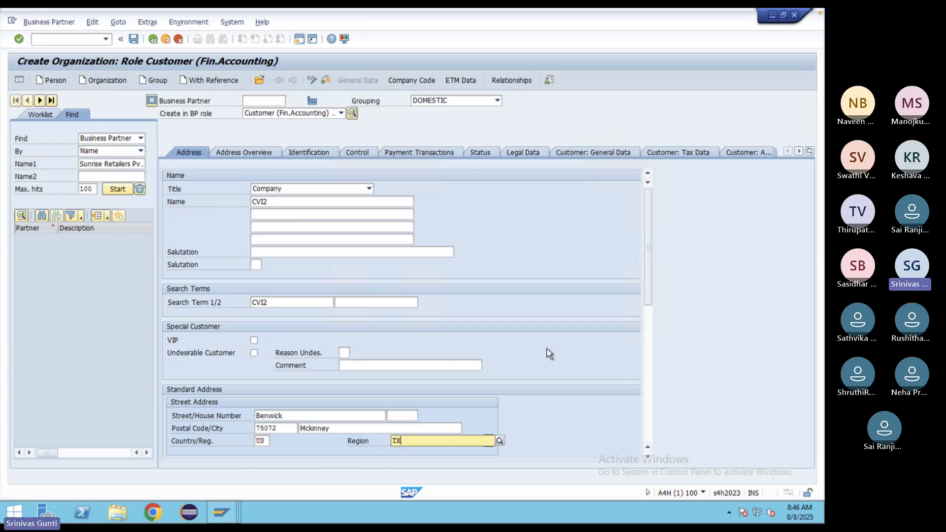
pyautogui.click(400, 463)
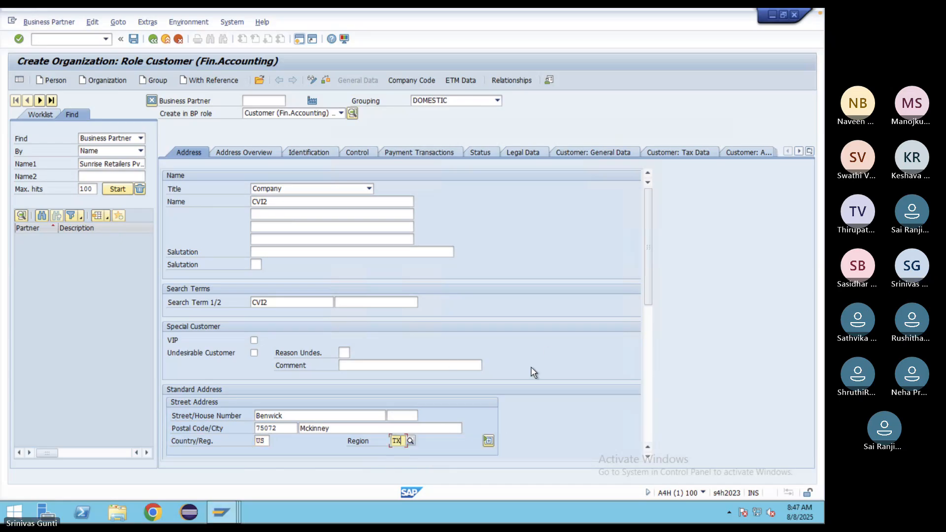
pyautogui.scroll(-1, 534, 373)
pyautogui.scroll(-3, 534, 373)
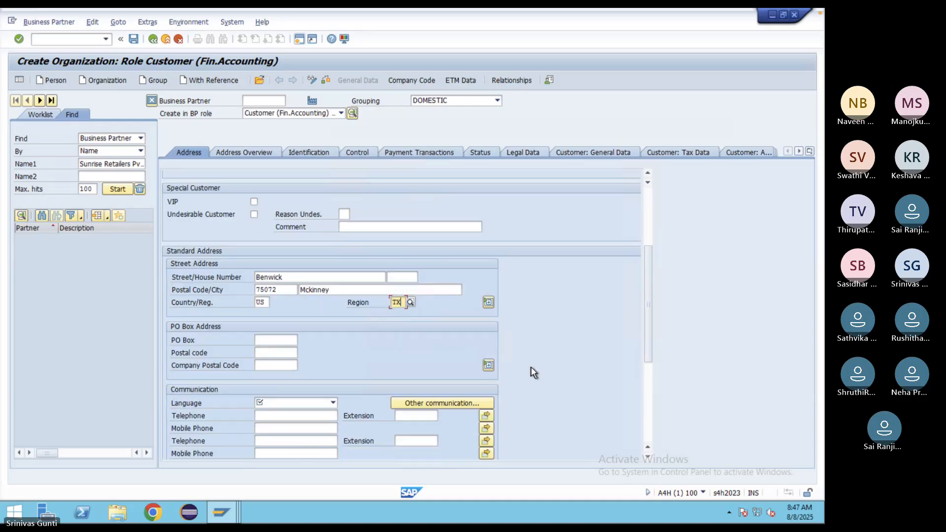
pyautogui.click(298, 379)
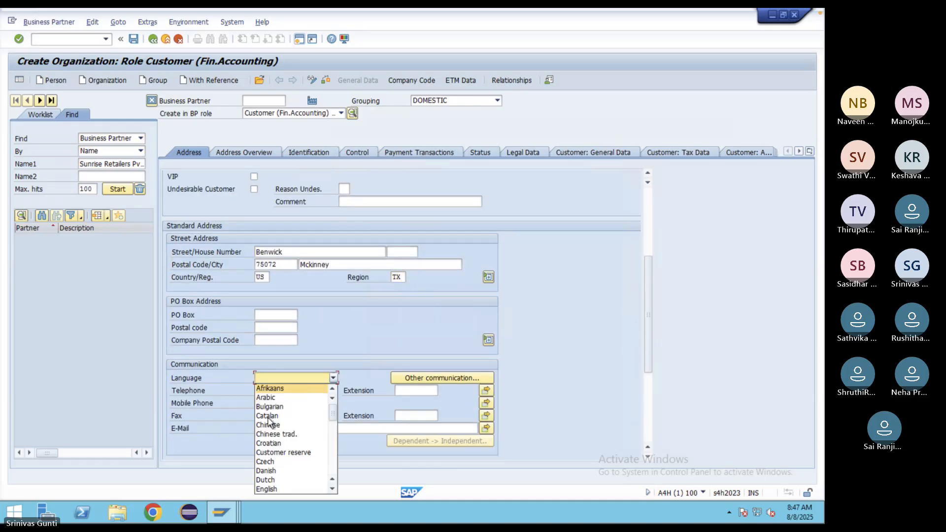
pyautogui.click(278, 488)
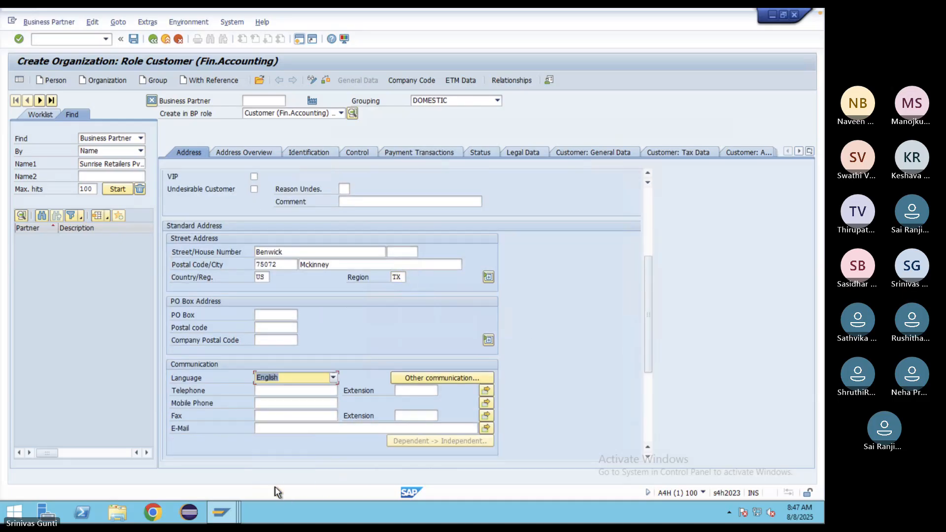
pyautogui.click(326, 82)
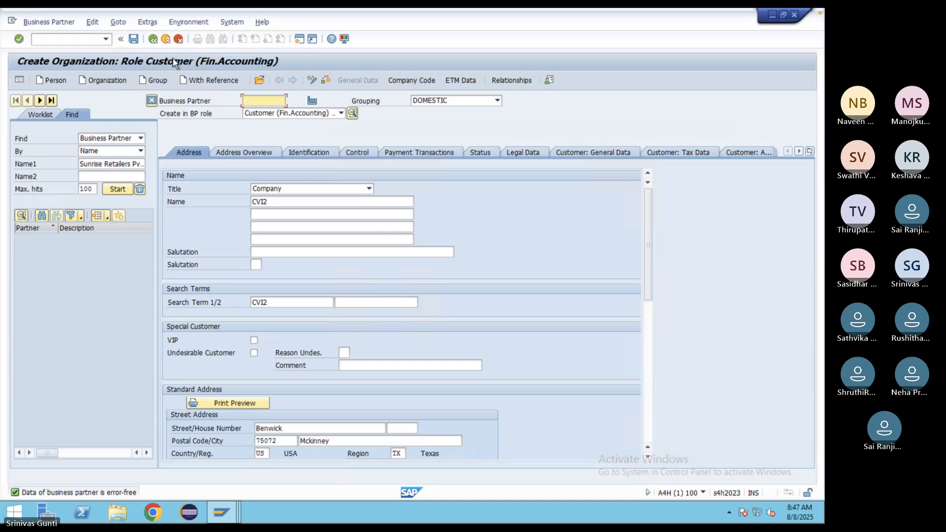
# - Save CVI2, creating business partner 4003
pyautogui.click(133, 38)
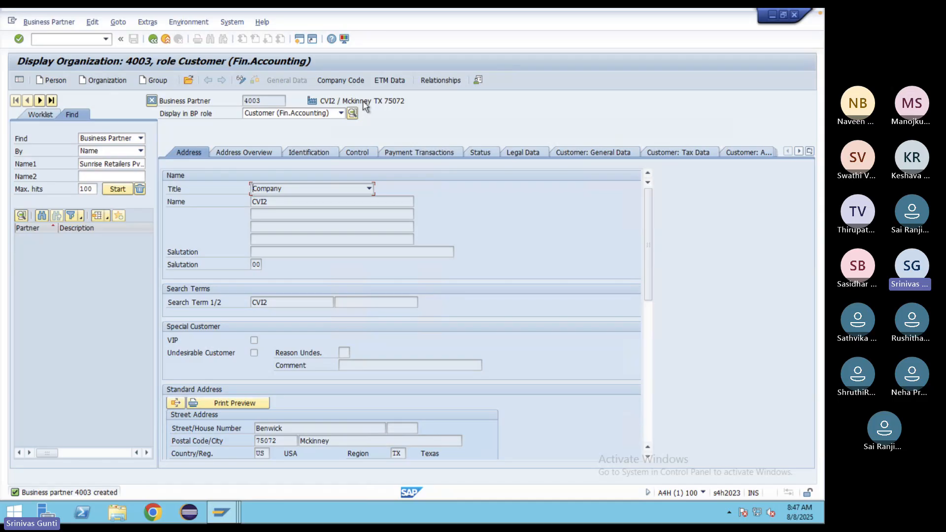
# - Start another organization customer with grouping International
pyautogui.click(102, 79)
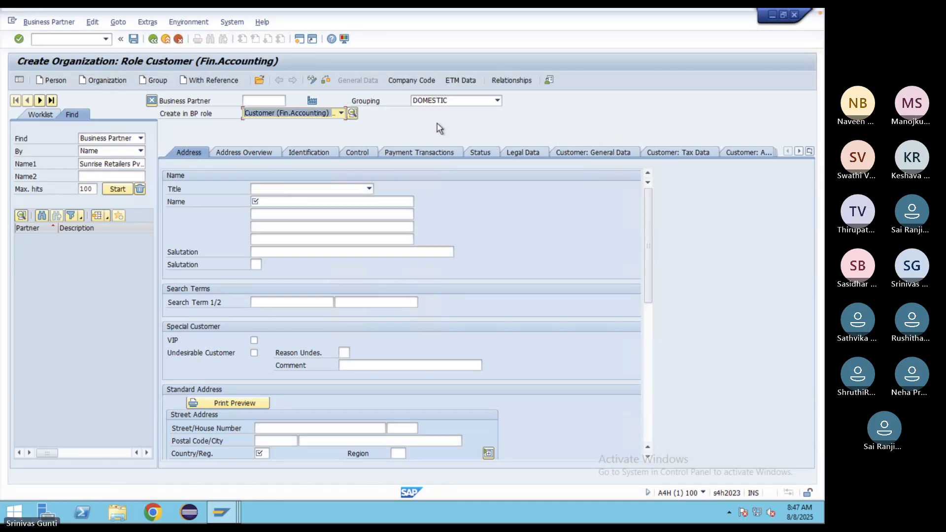
pyautogui.click(497, 100)
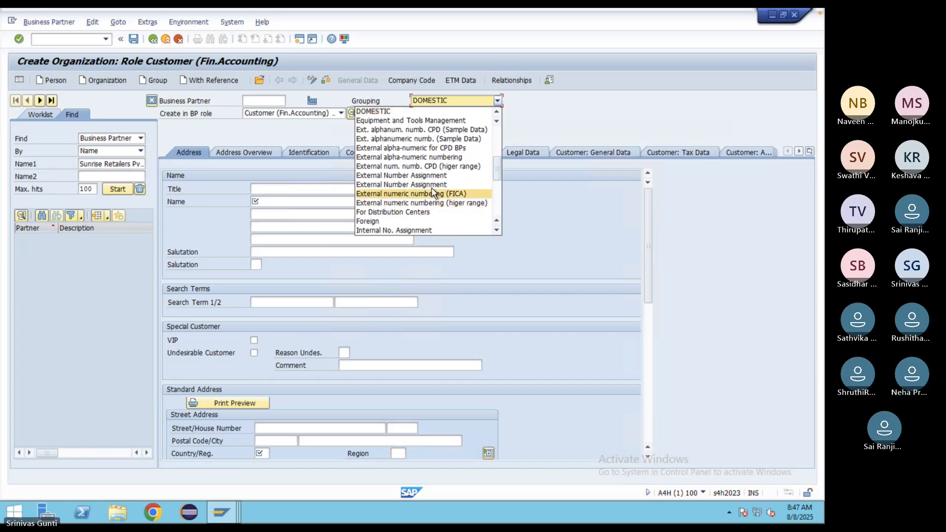
pyautogui.click(496, 230)
pyautogui.click(496, 231)
pyautogui.click(497, 230)
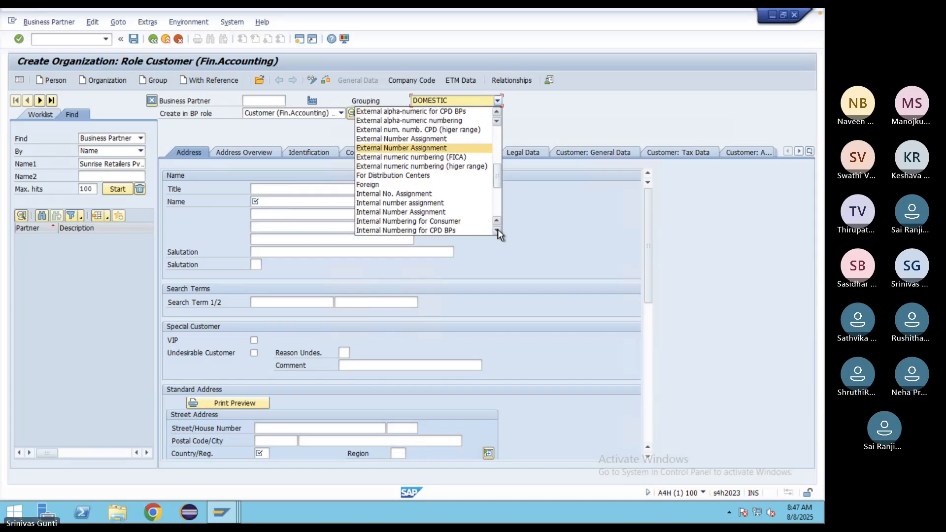
pyautogui.click(496, 230)
pyautogui.click(497, 230)
pyautogui.click(497, 230)
pyautogui.click(497, 230)
pyautogui.click(497, 230)
pyautogui.click(497, 230)
pyautogui.click(497, 230)
pyautogui.click(496, 230)
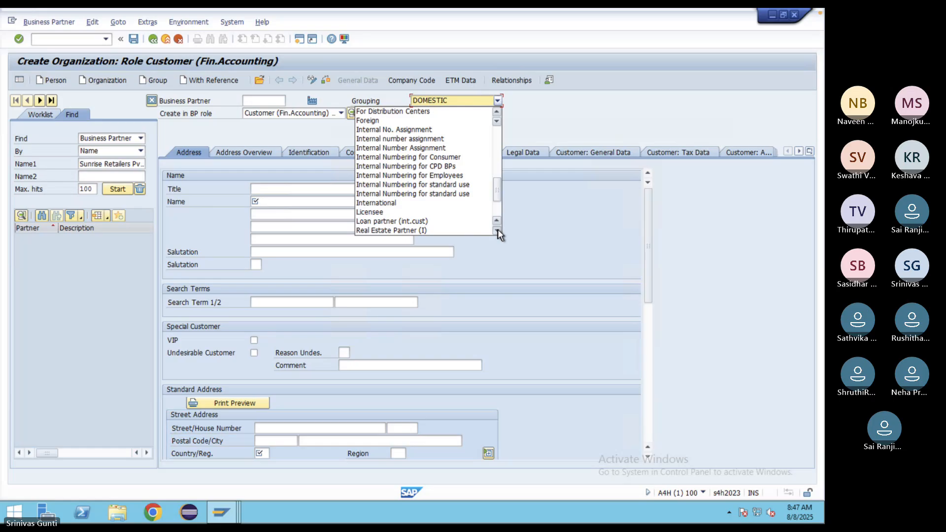
pyautogui.click(374, 204)
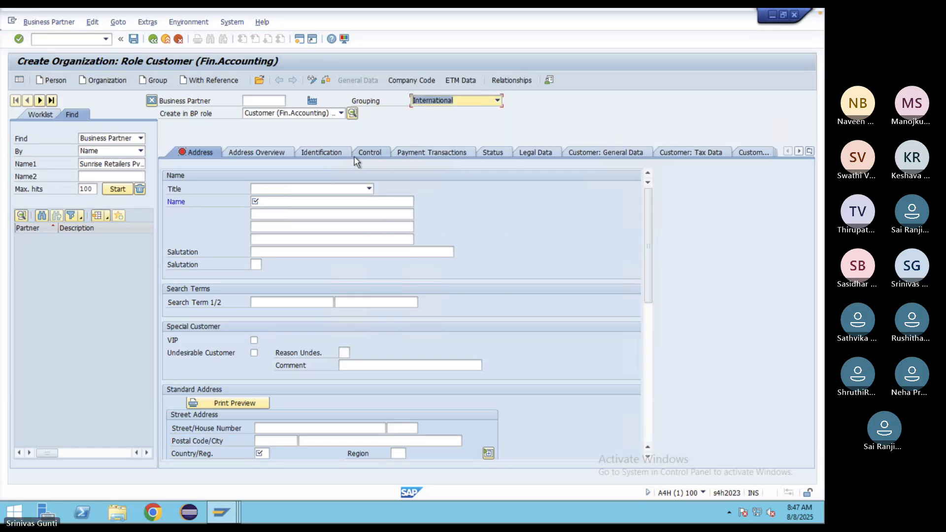
# - Set title Company, name 'CVI3' and search term CVI3
pyautogui.click(302, 189)
pyautogui.click(276, 199)
pyautogui.click(278, 202)
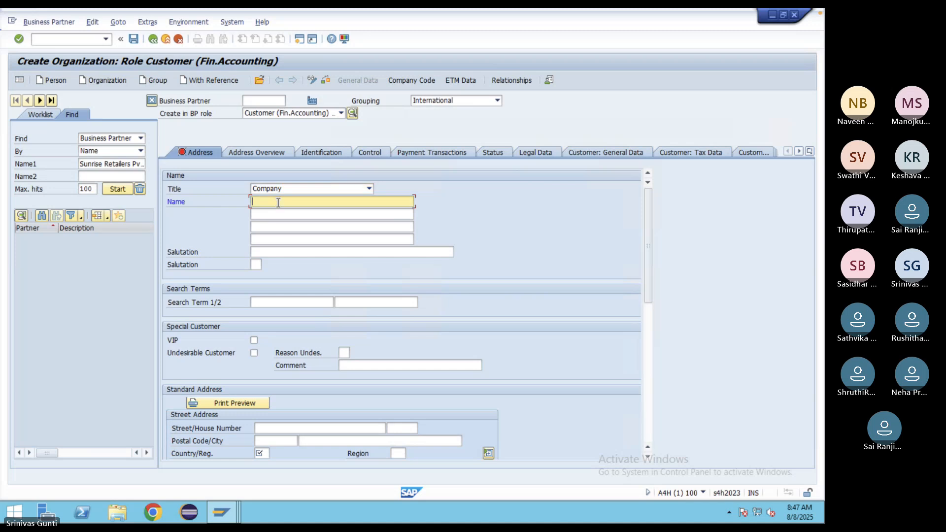
pyautogui.write('CVI3')
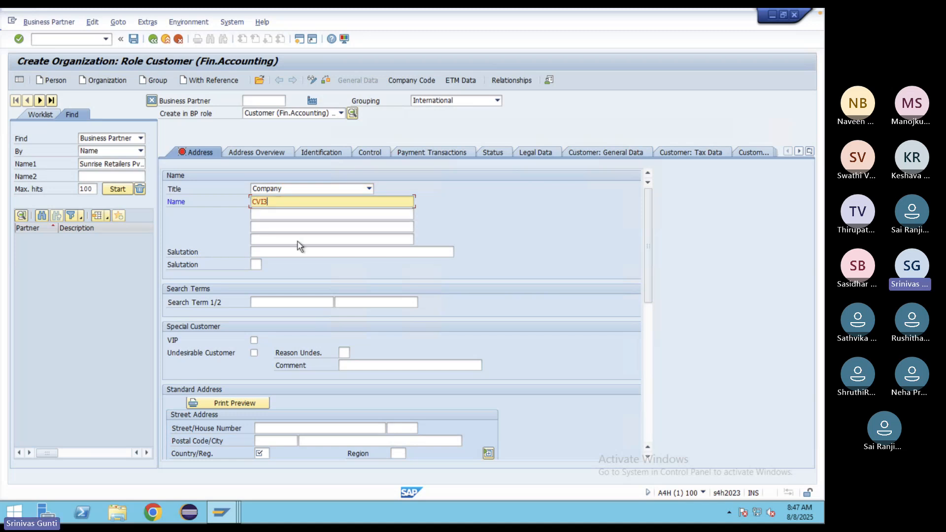
pyautogui.click(268, 304)
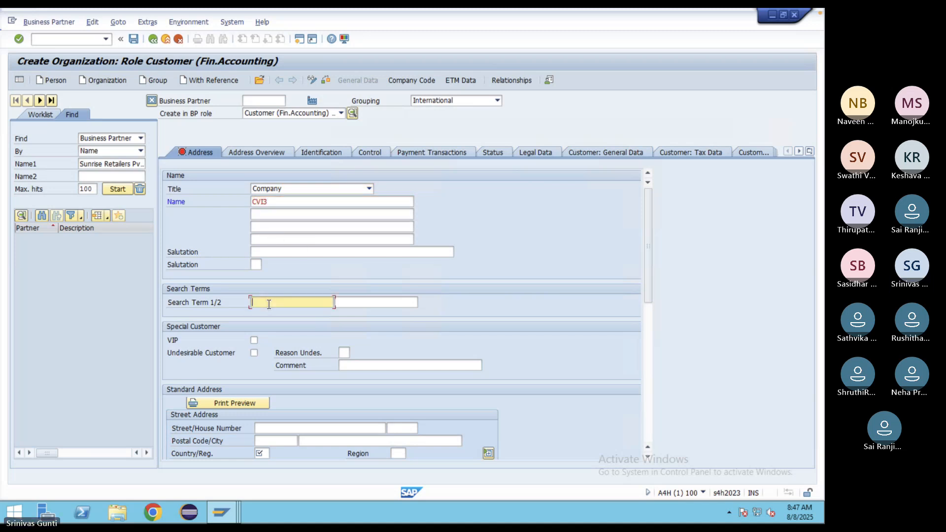
pyautogui.write('CVI3')
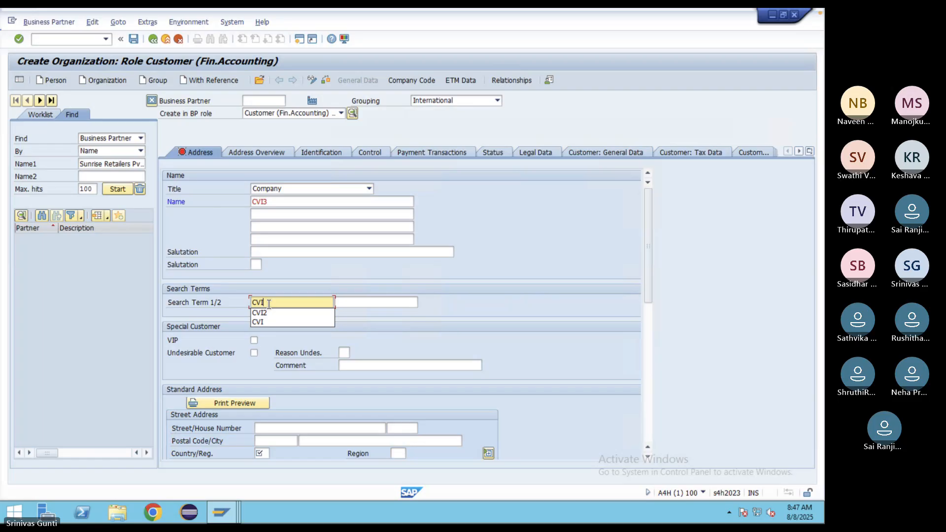
# - Enter street Benwick, postal code 75072, city Mckinney and country US
pyautogui.click(275, 429)
pyautogui.write('B')
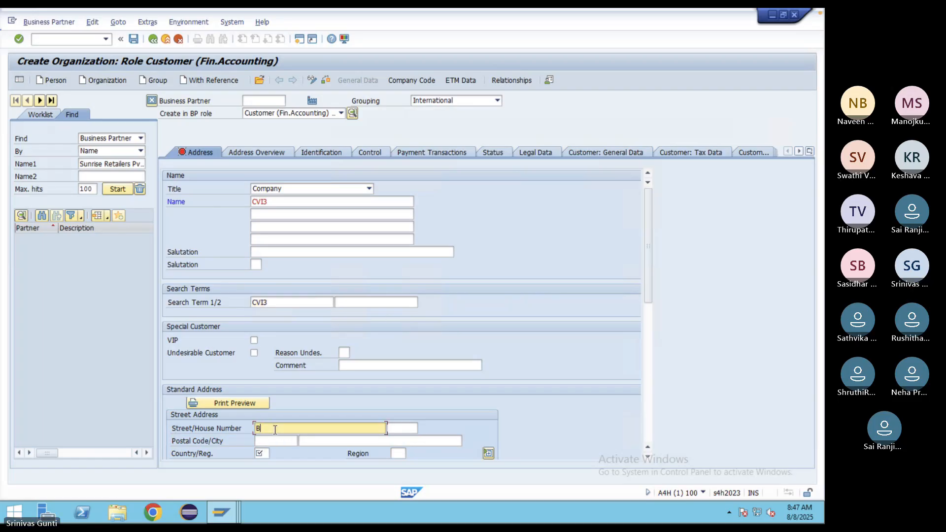
pyautogui.write('nwick')
pyautogui.click(289, 440)
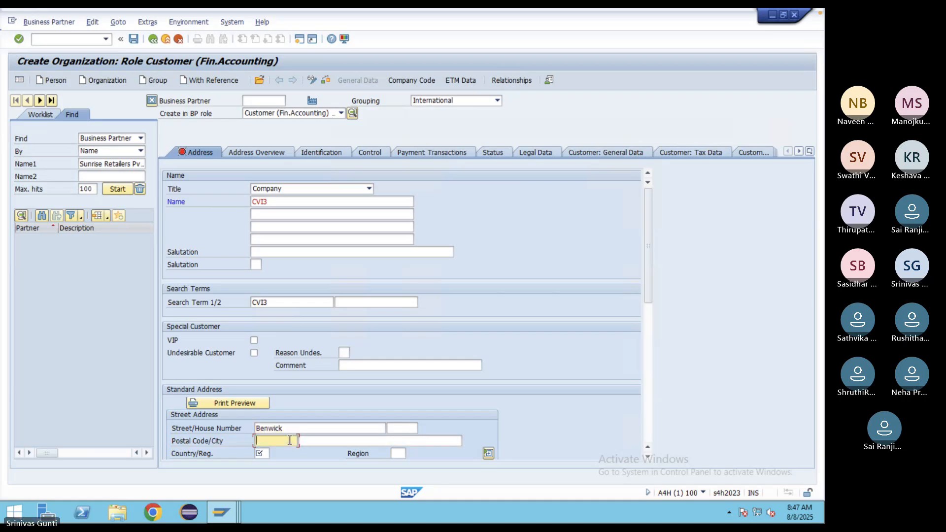
pyautogui.write('7507')
pyautogui.click(276, 452)
pyautogui.click(339, 439)
pyautogui.write('Mckinney')
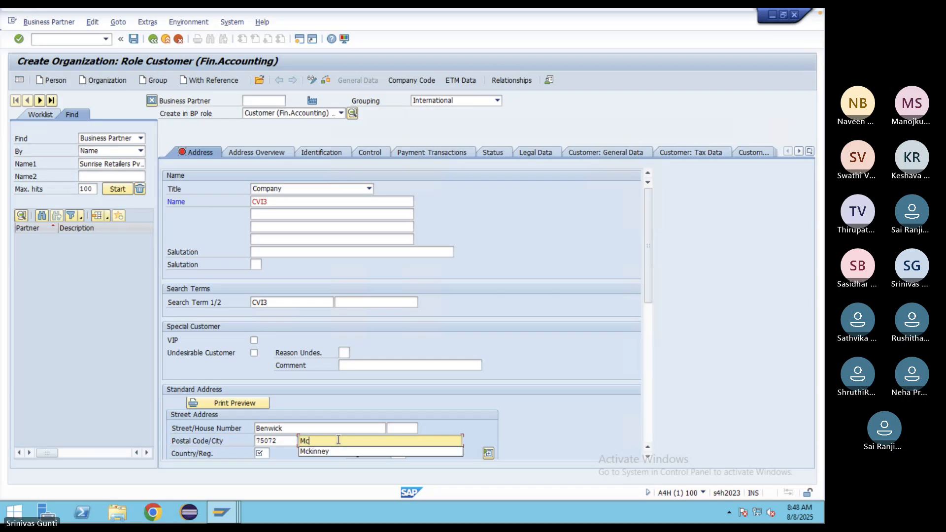
pyautogui.click(261, 453)
pyautogui.write('US')
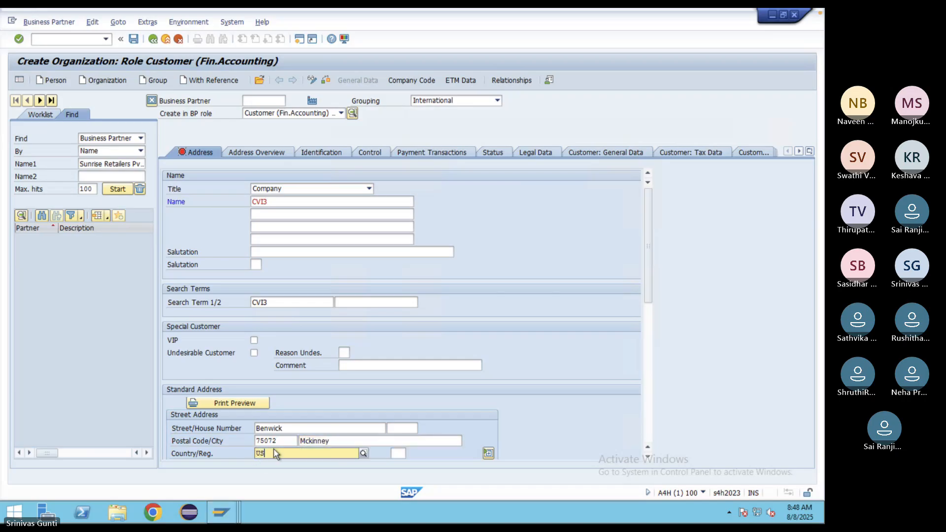
pyautogui.click(267, 475)
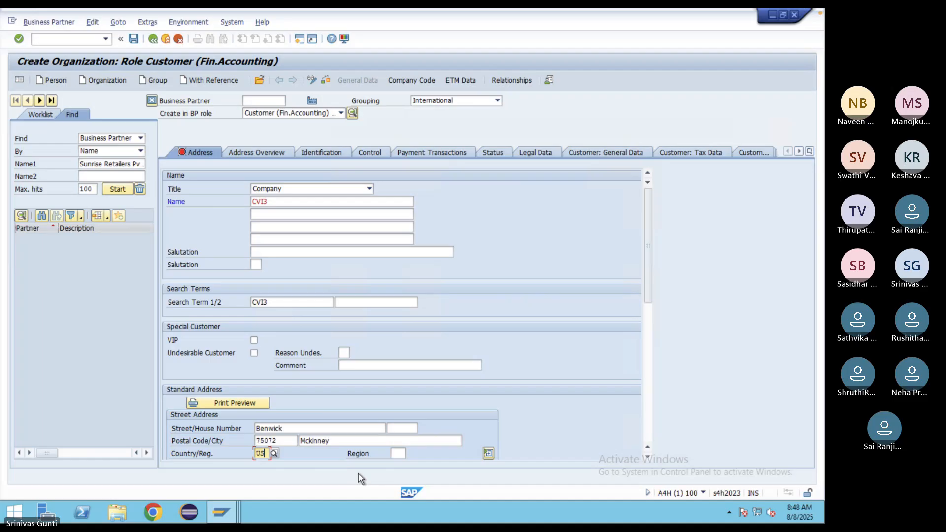
# - Set region TX and communication language English
pyautogui.click(400, 454)
pyautogui.write('Tx')
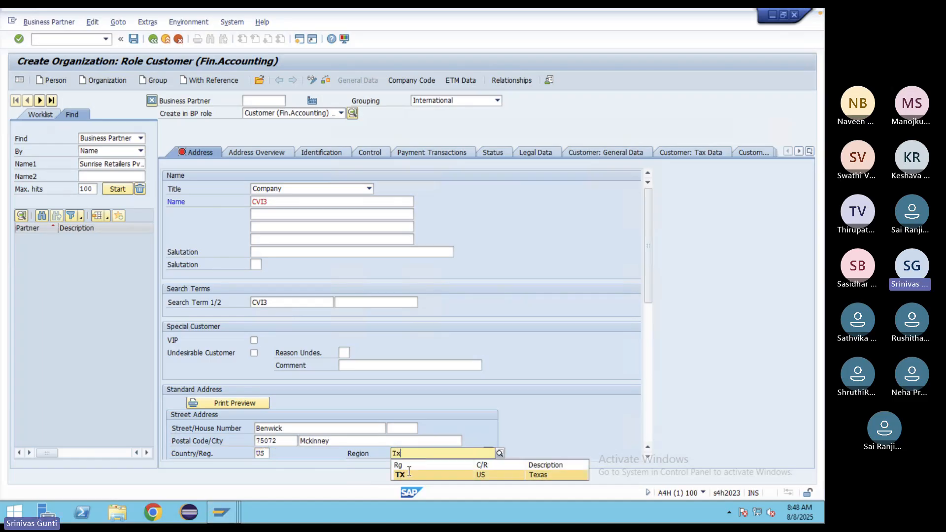
pyautogui.click(408, 471)
pyautogui.scroll(-1, 525, 377)
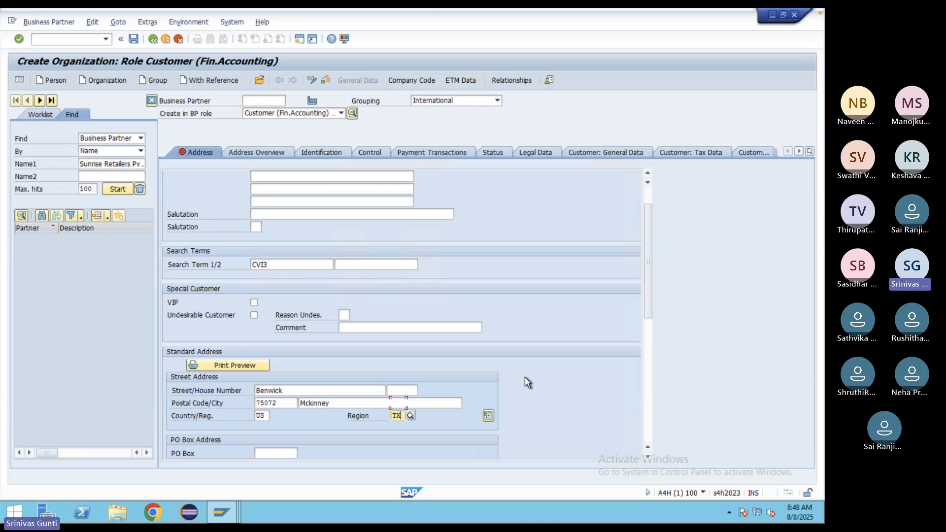
pyautogui.scroll(-7, 525, 377)
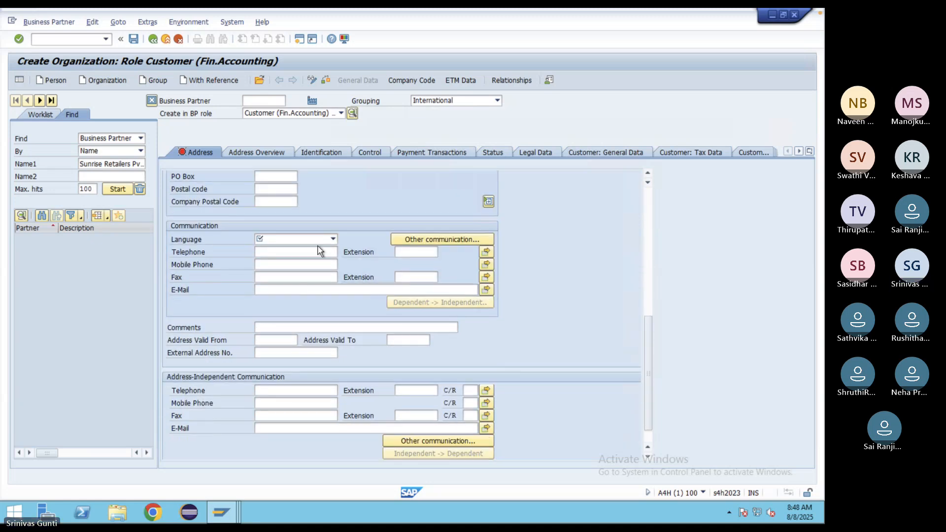
pyautogui.click(332, 240)
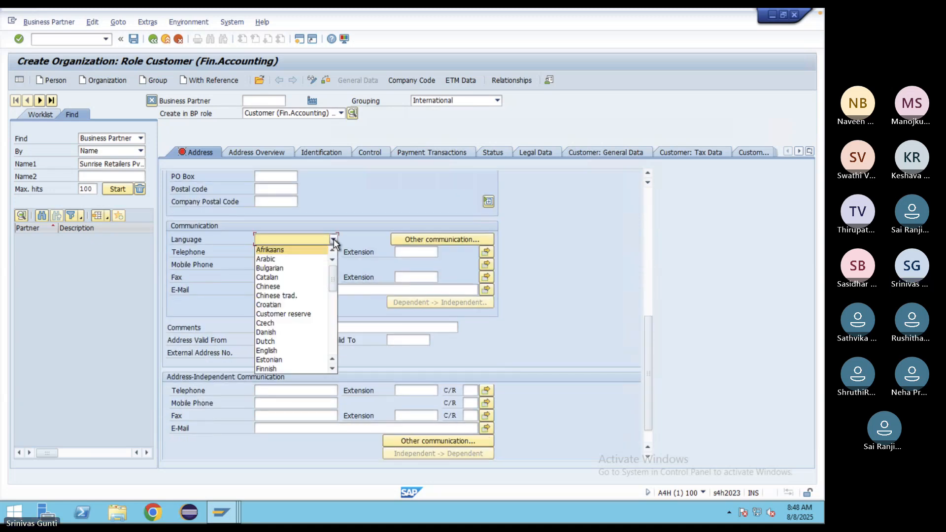
pyautogui.click(266, 350)
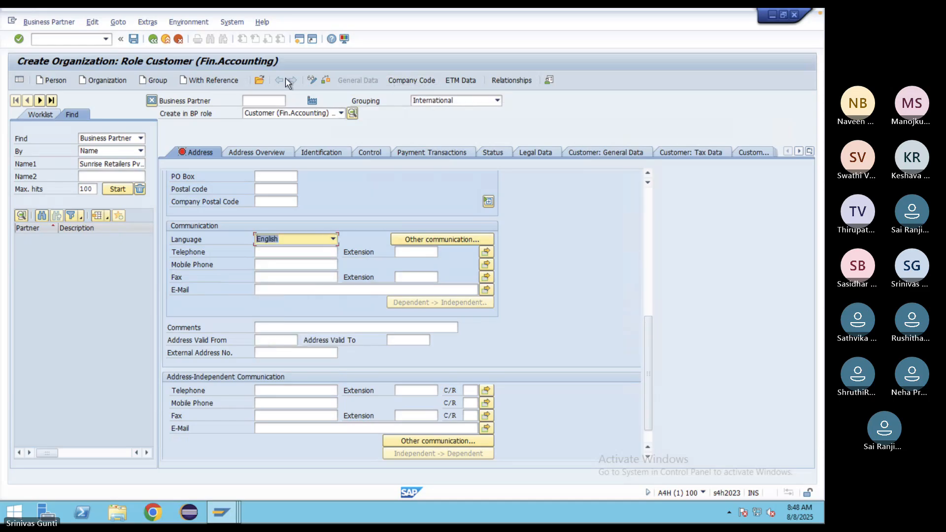
# - Check and save CVI3 as business partner 112000, then show its Customer: General Data
pyautogui.click(488, 197)
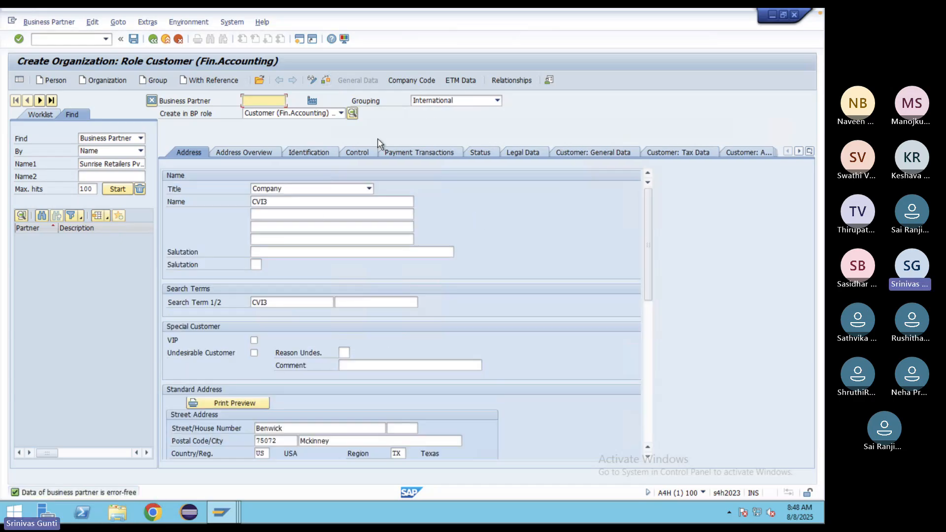
pyautogui.click(135, 39)
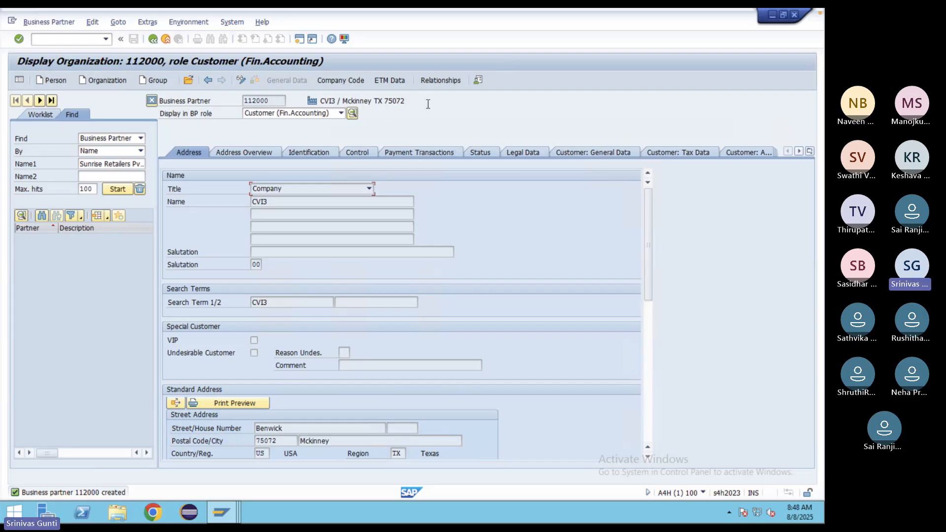
pyautogui.click(608, 153)
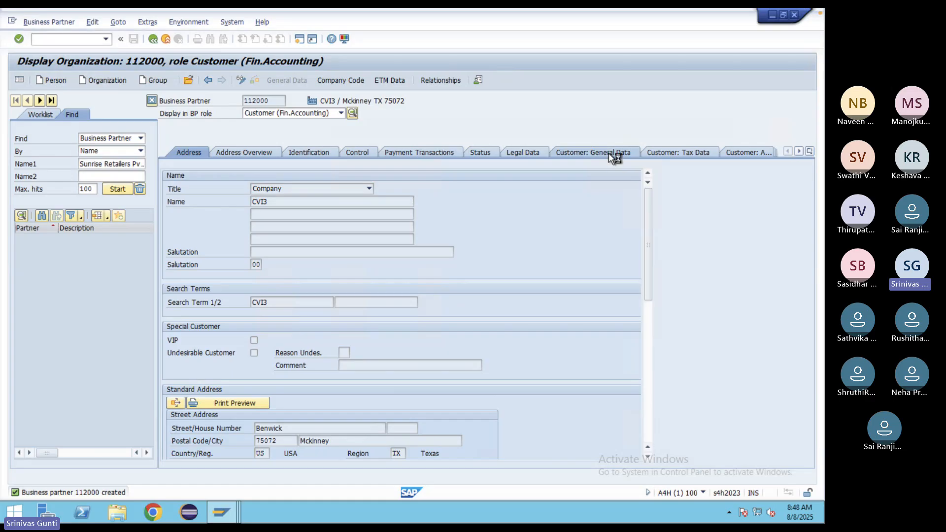